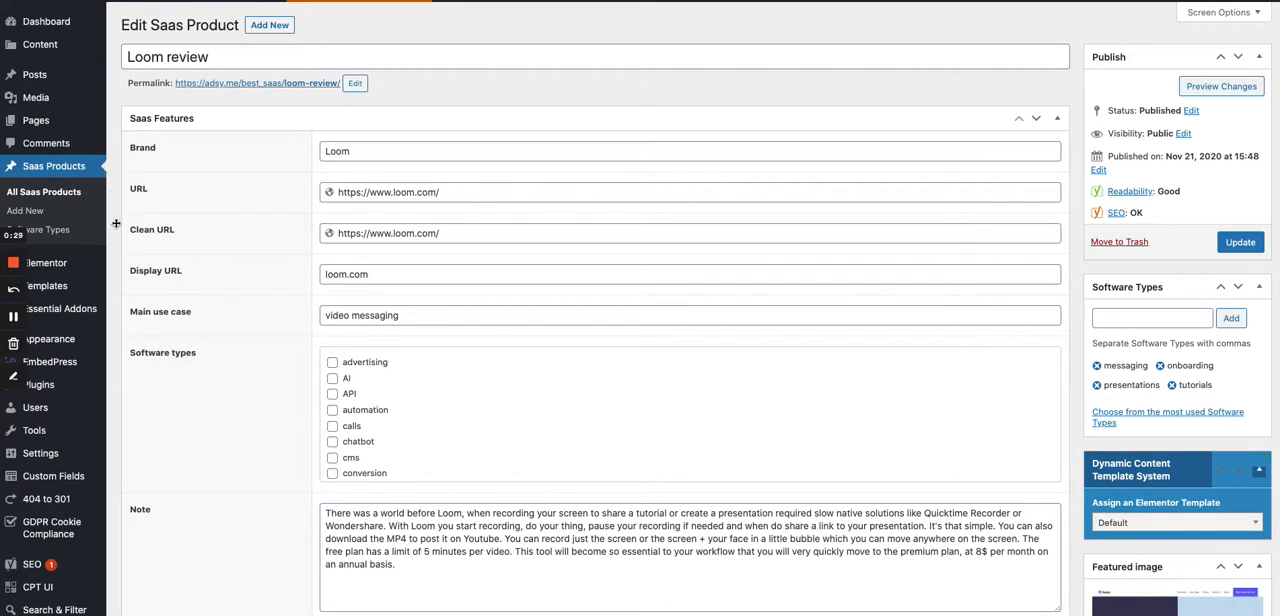
- View the published page of the Loom review product on the site
scroll(239, 127, up, 1)
scroll(215, 7, down, 1)
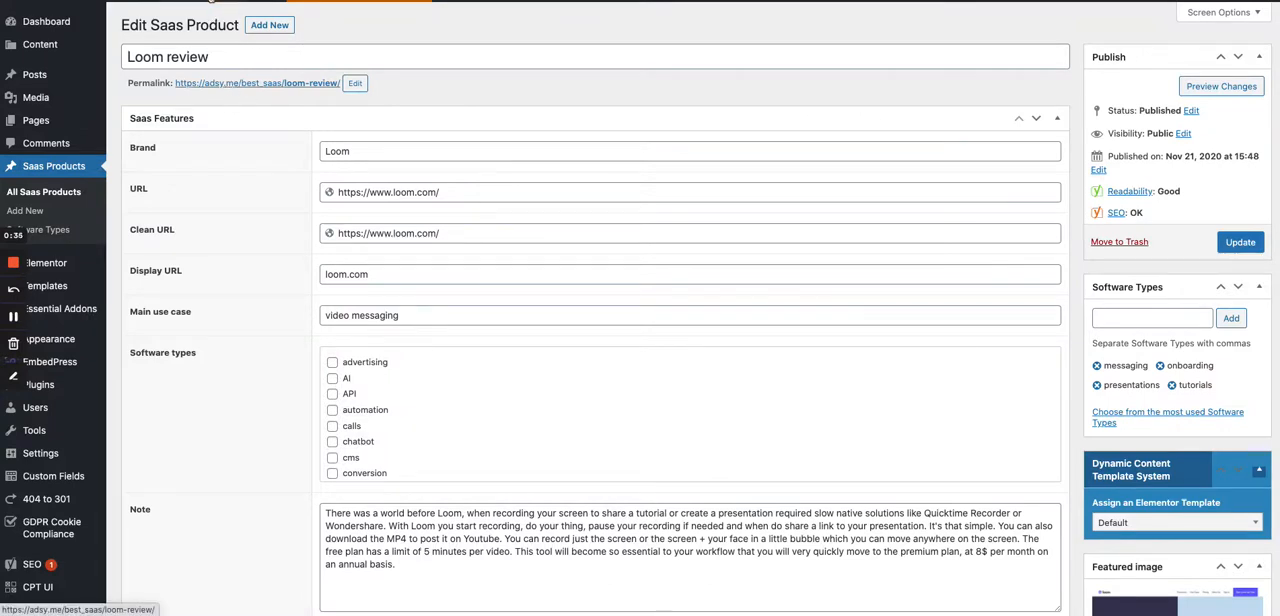
click(205, 2)
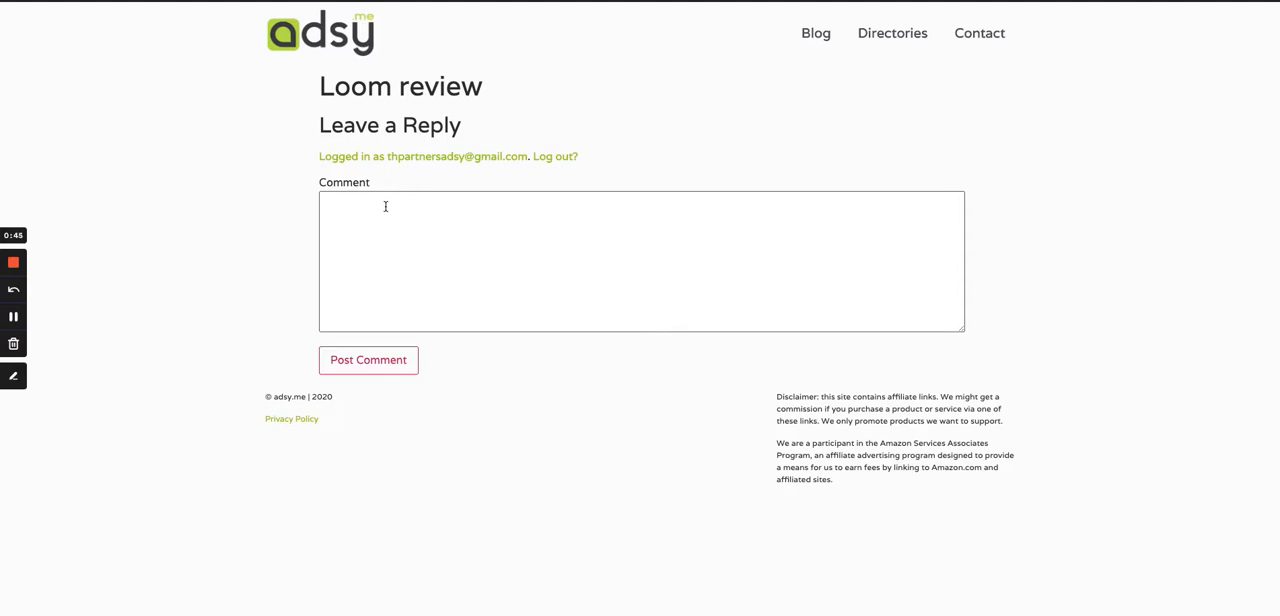
- Return to the site's dashboard and open the Single Post templates in the Theme Builder
click(71, 17)
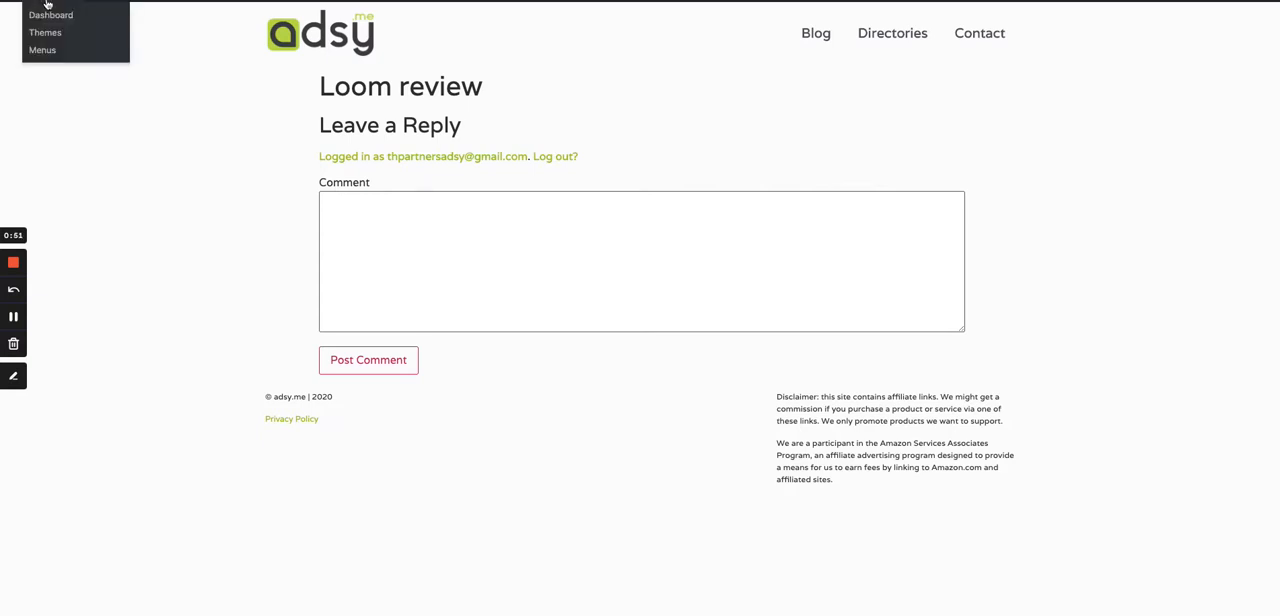
click(48, 17)
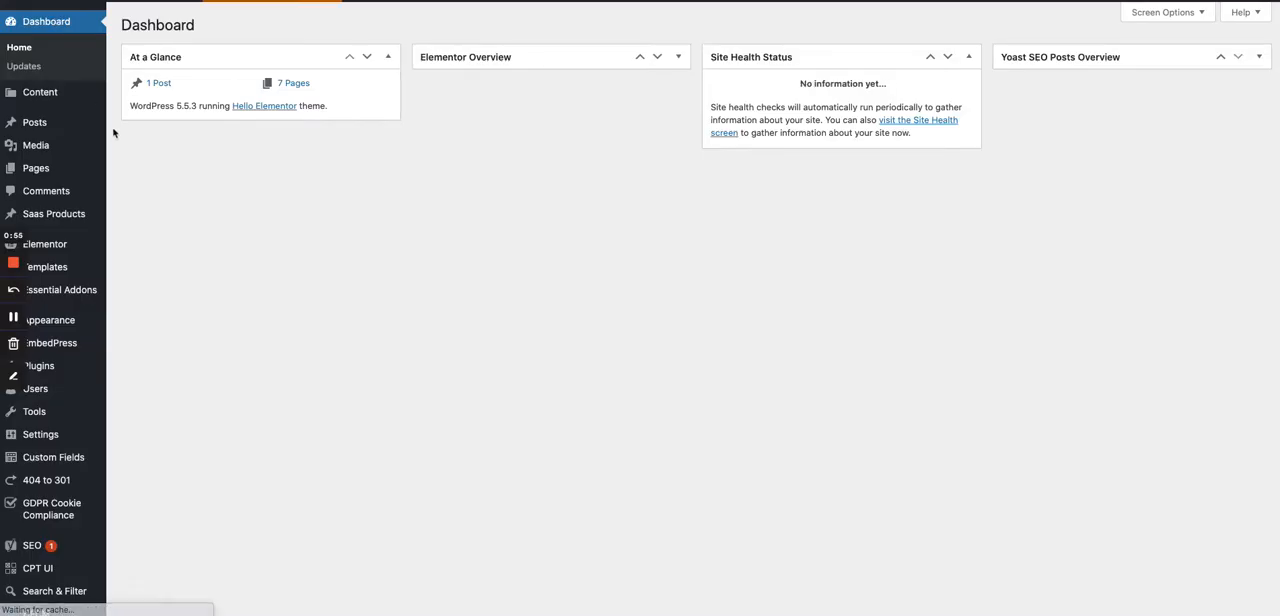
mouse_move(104, 123)
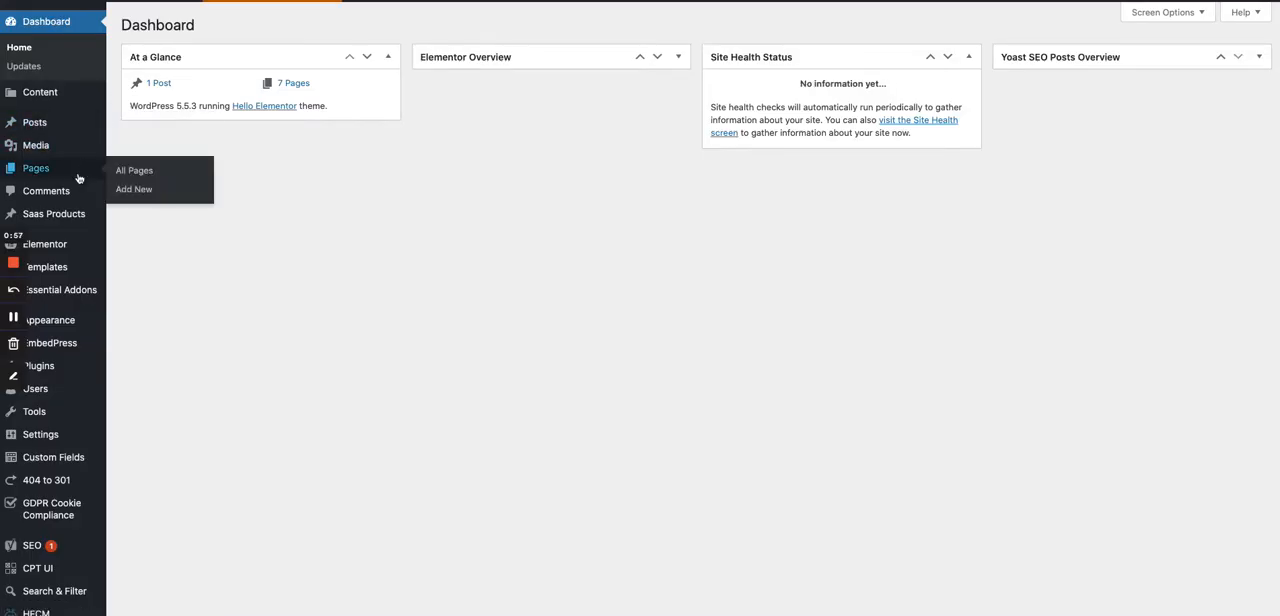
scroll(79, 172, down, 1)
scroll(79, 178, down, 1)
mouse_move(69, 193)
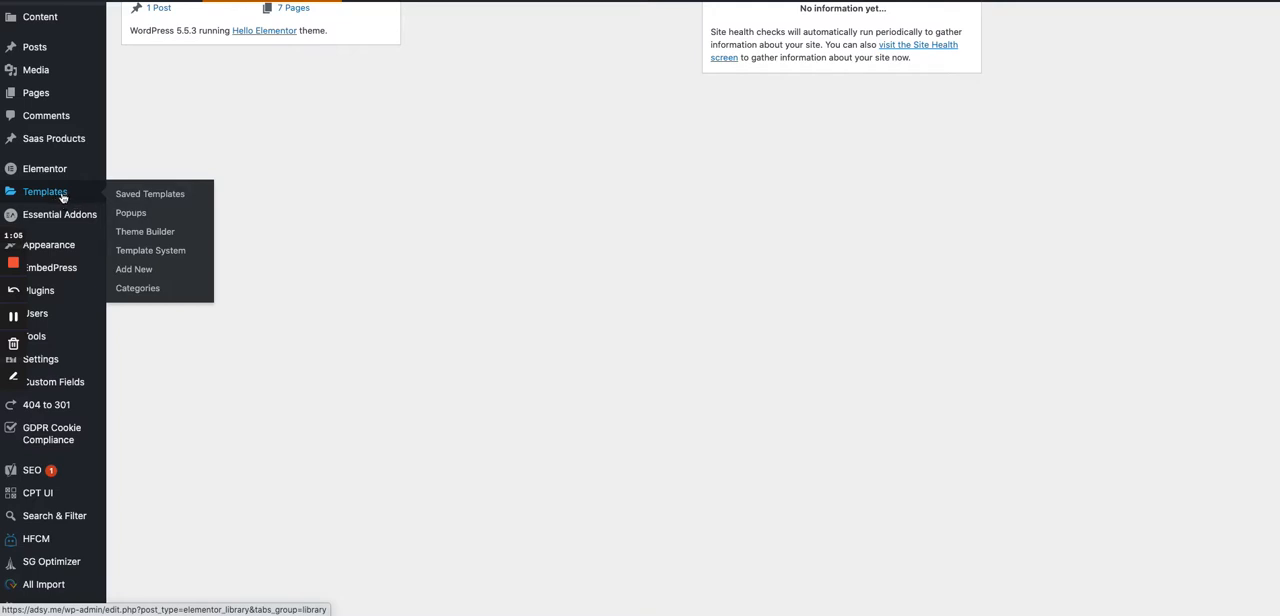
scroll(55, 195, down, 1)
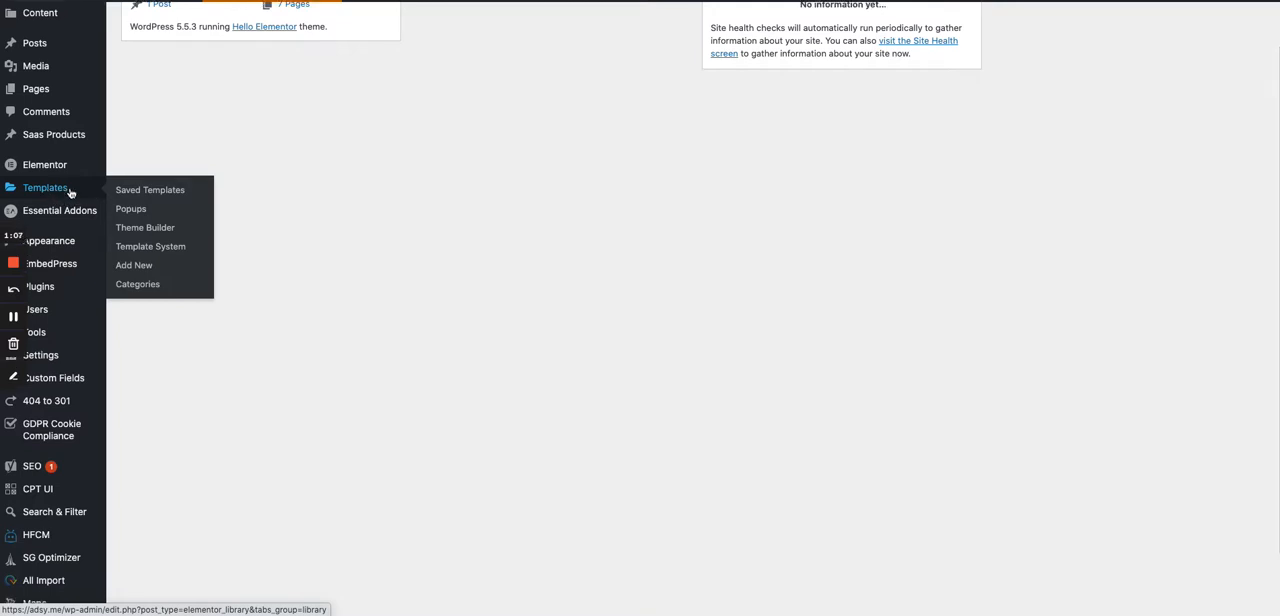
click(138, 228)
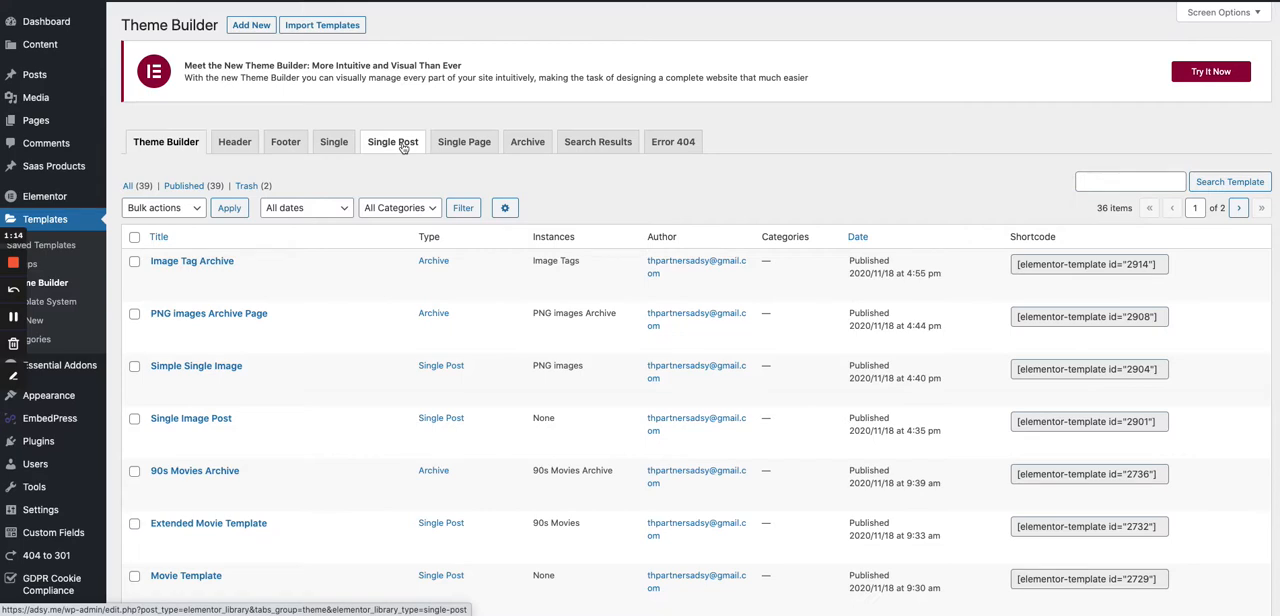
click(403, 146)
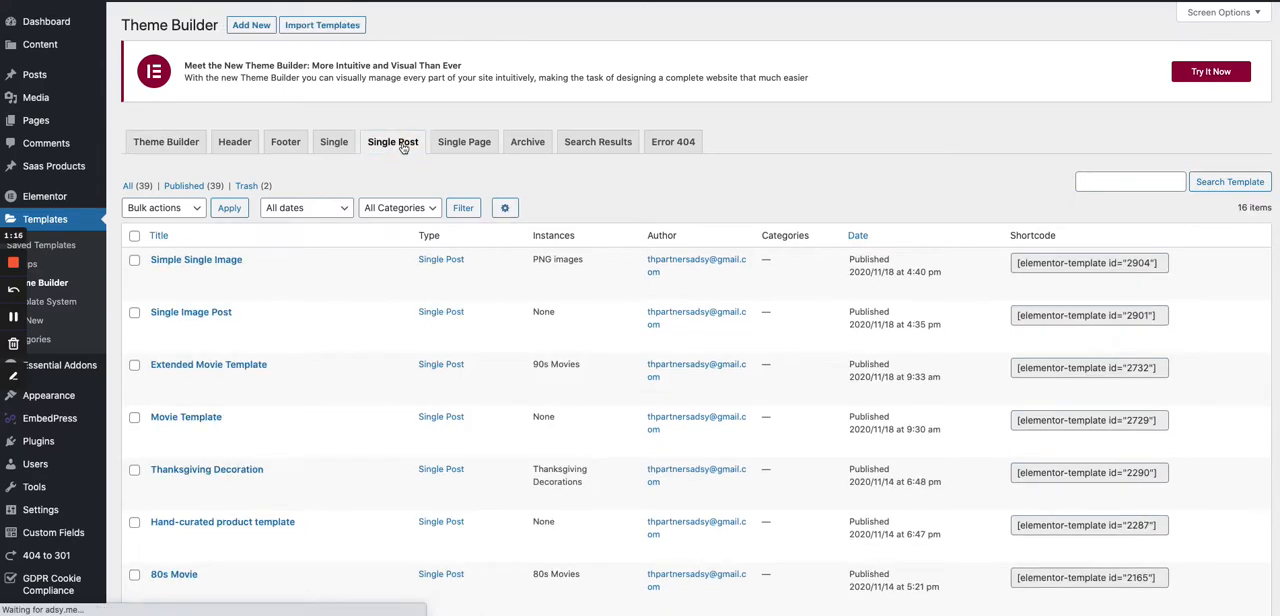
- Create a Single Post template named "SaaS Product" and dismiss the block library to start from a blank layout
click(251, 25)
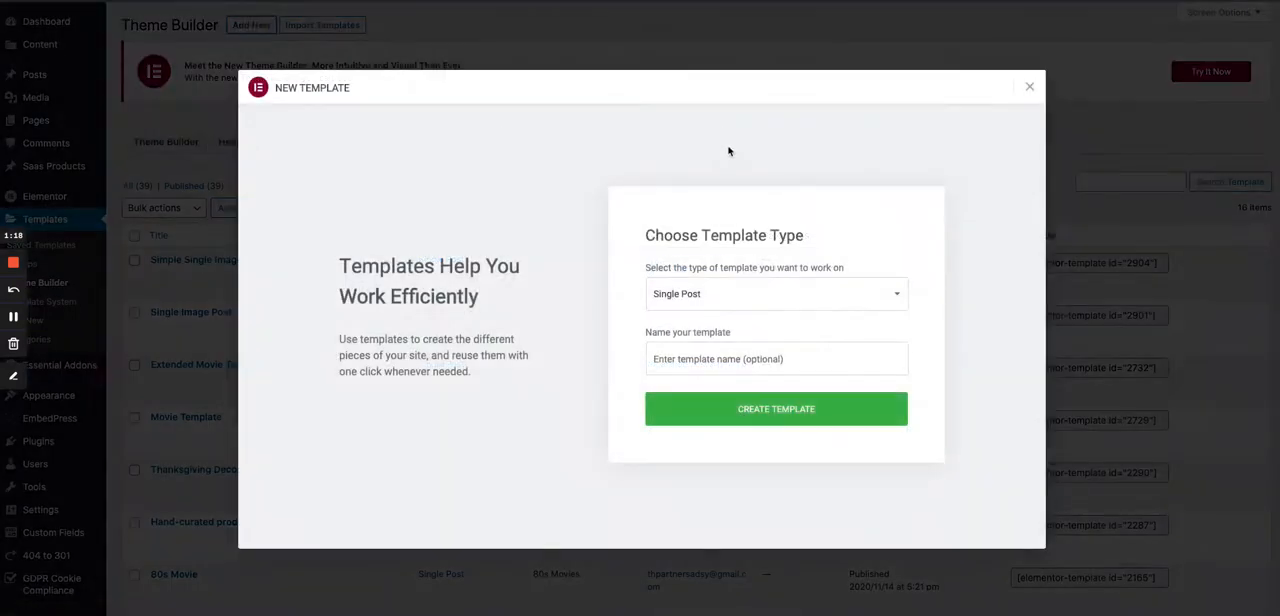
click(708, 362)
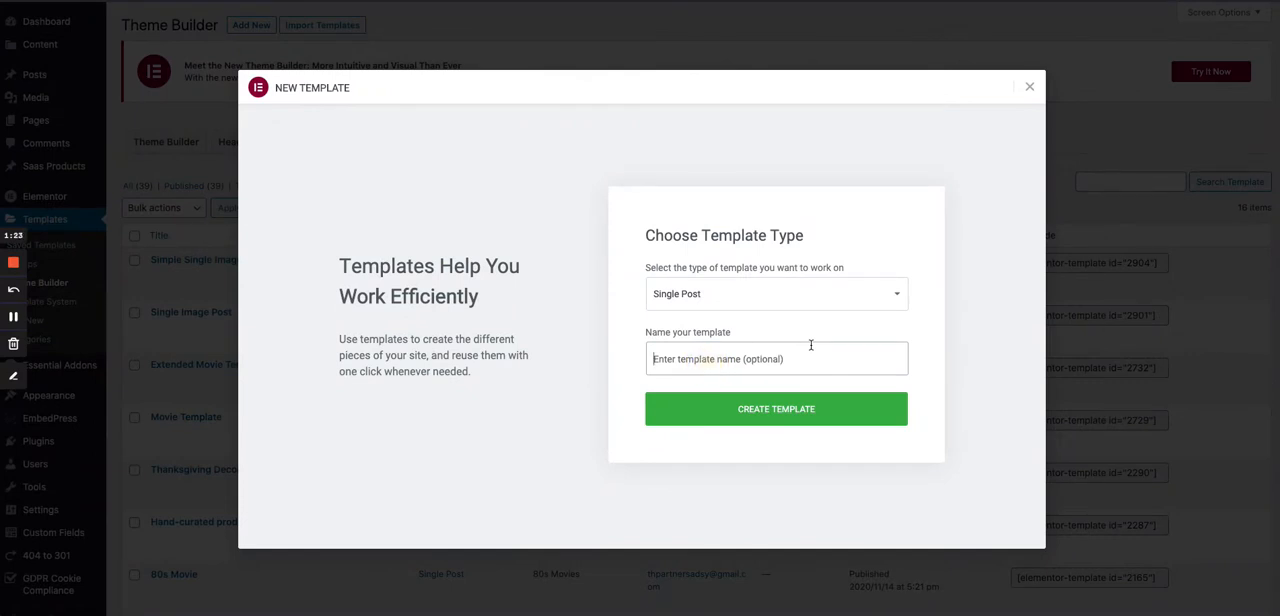
text(Sa)
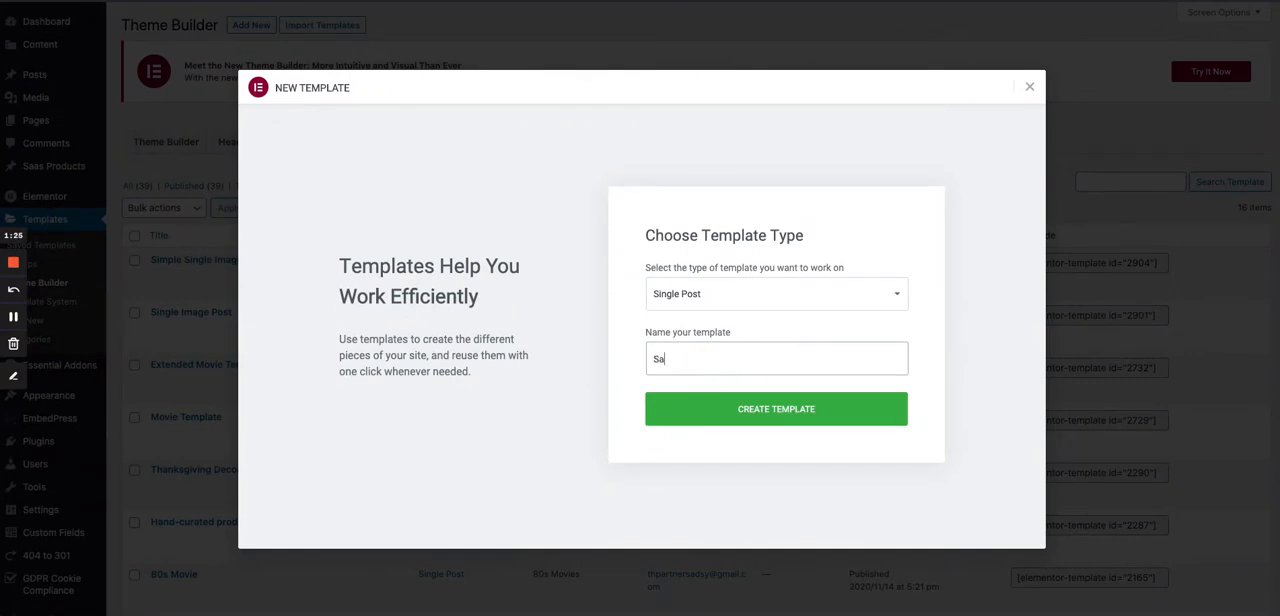
text(aS Product)
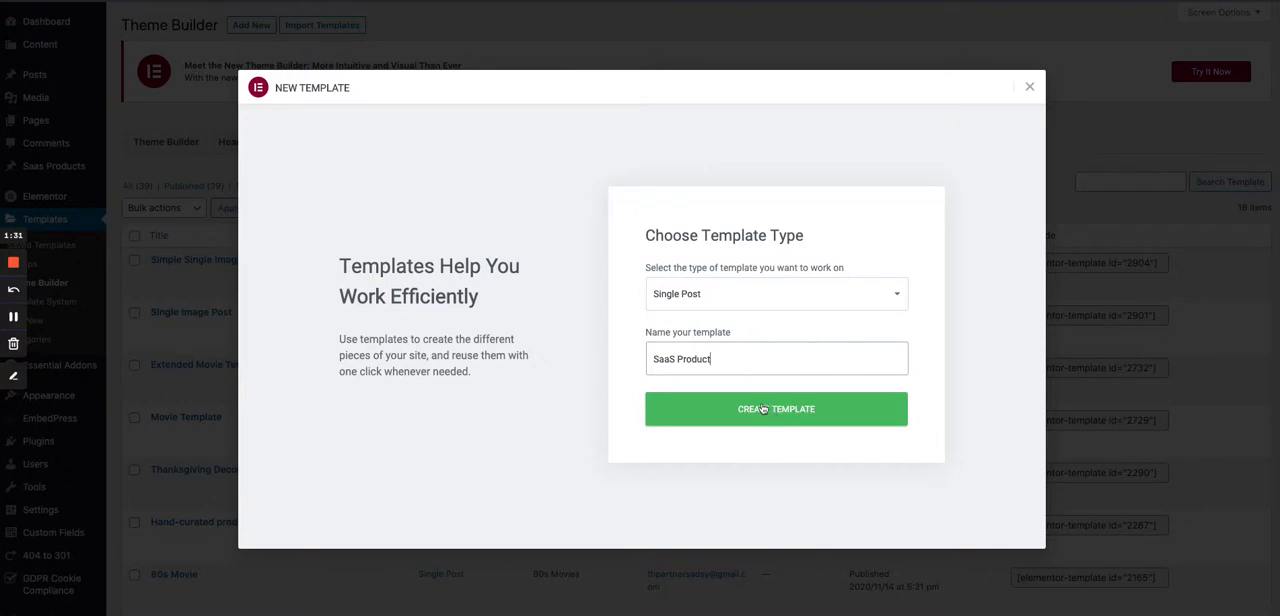
scroll(765, 410, down, 1)
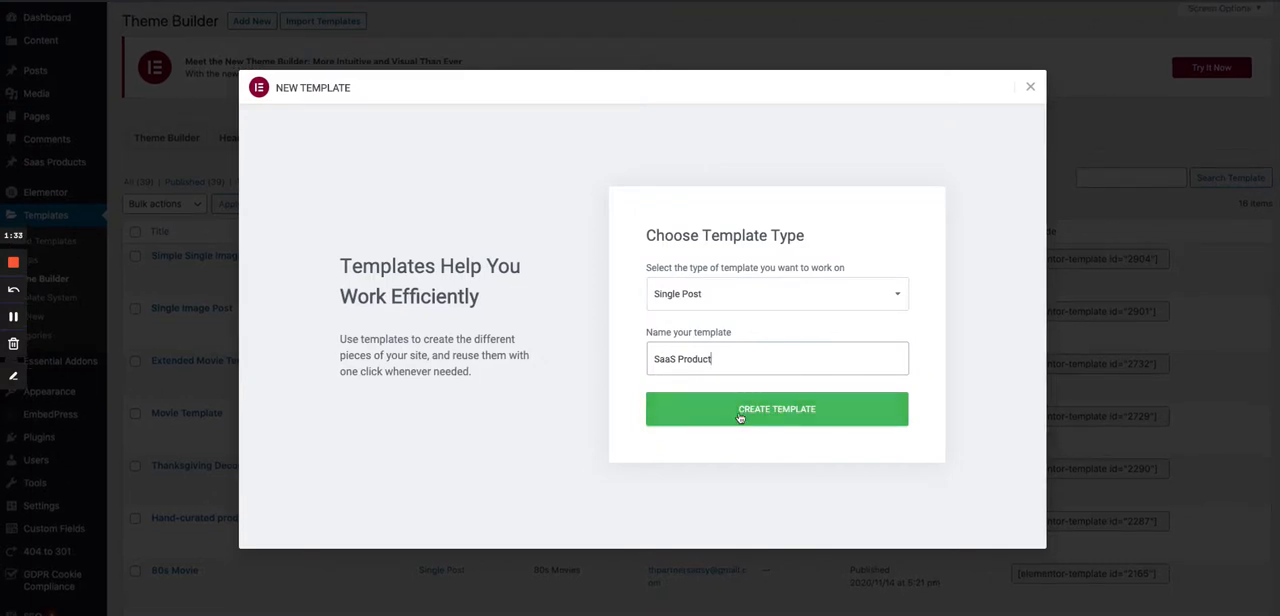
click(739, 417)
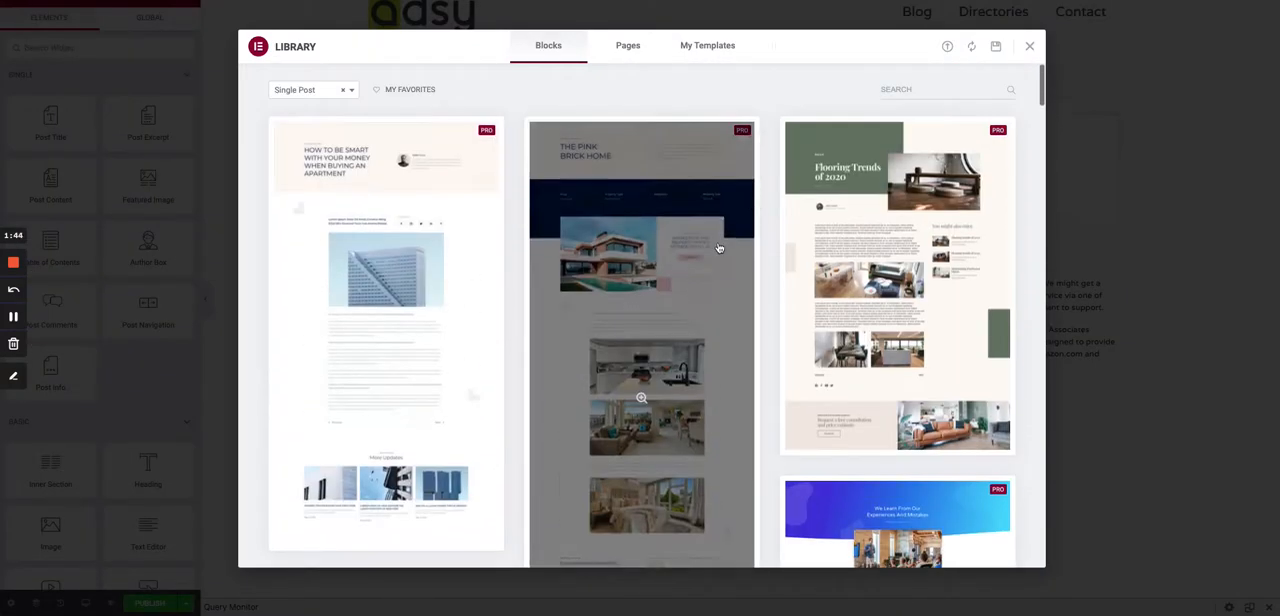
click(1031, 50)
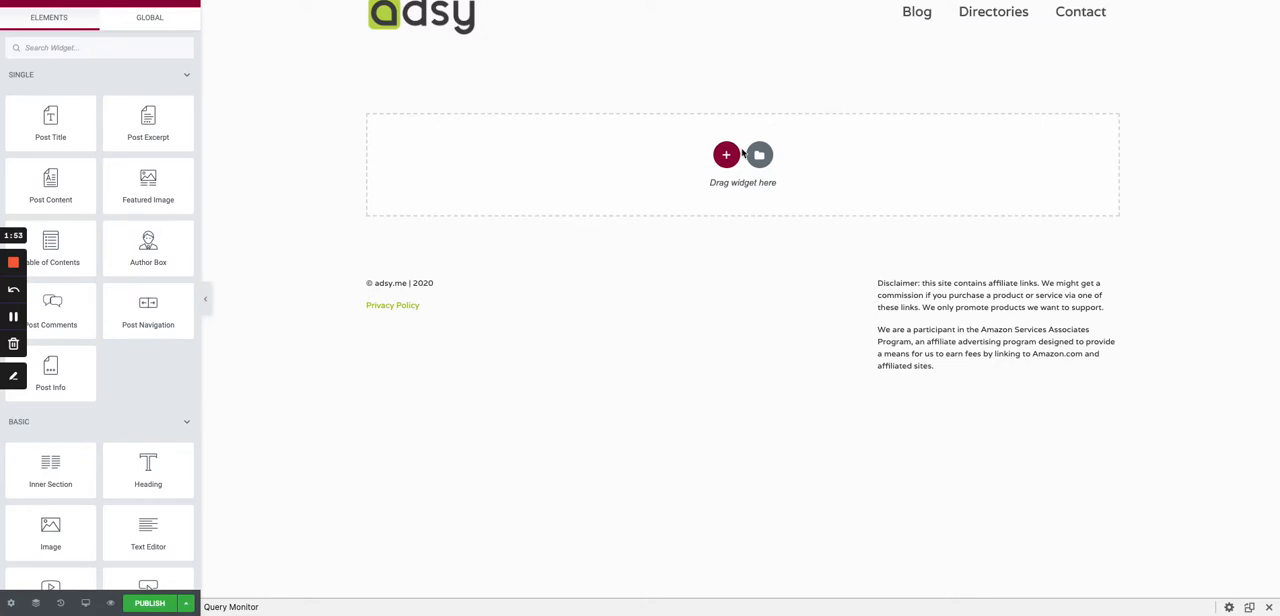
- Set the template's preview content to Saas Product with the "Loom review" entry and apply the preview
click(12, 607)
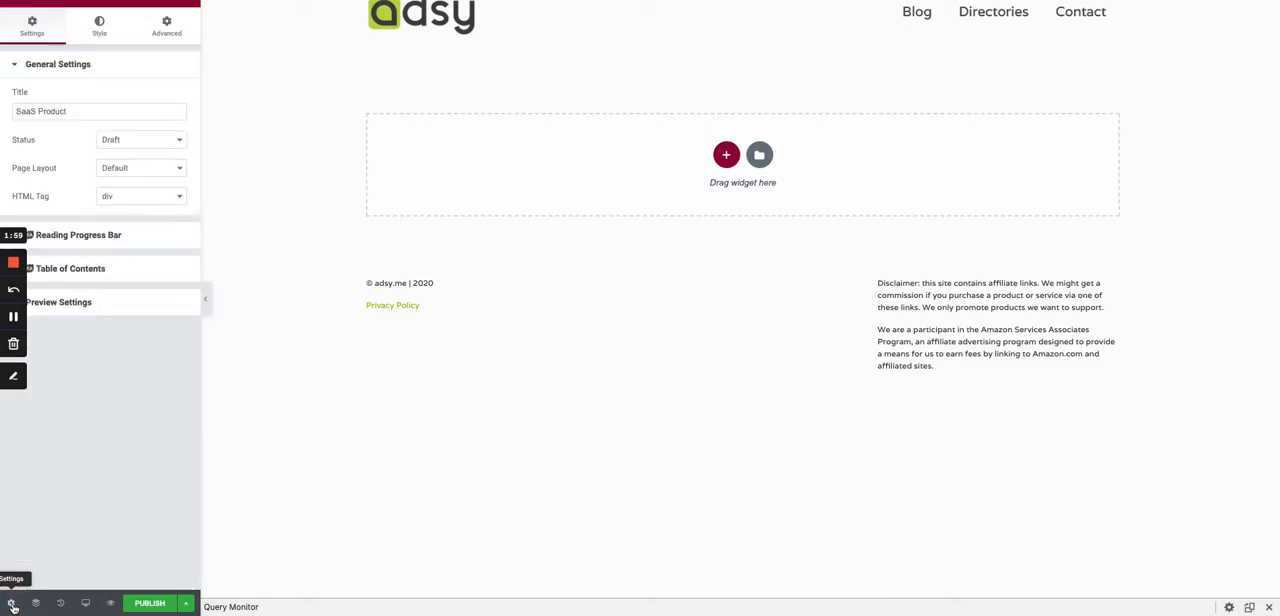
click(82, 304)
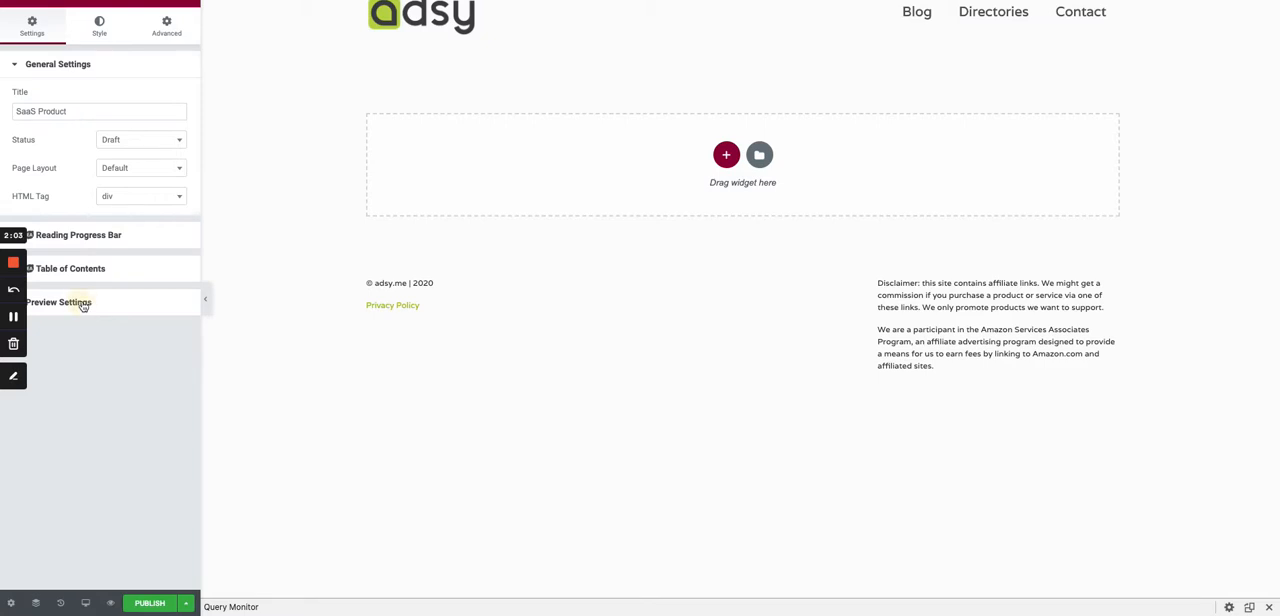
click(104, 210)
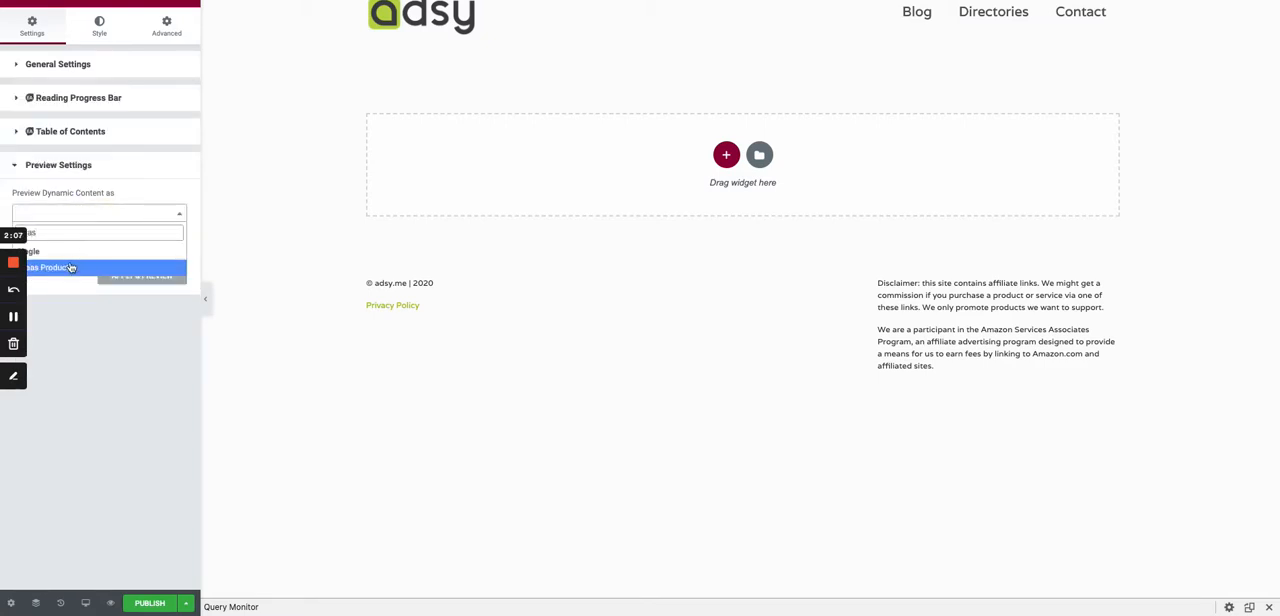
click(72, 267)
click(83, 252)
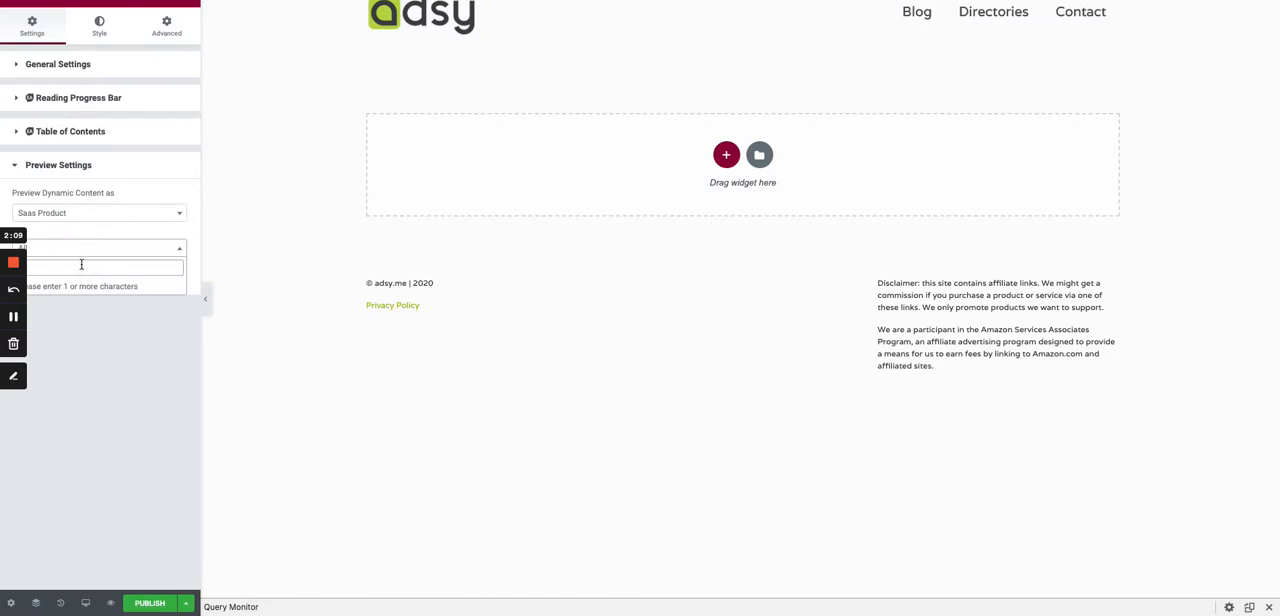
click(80, 251)
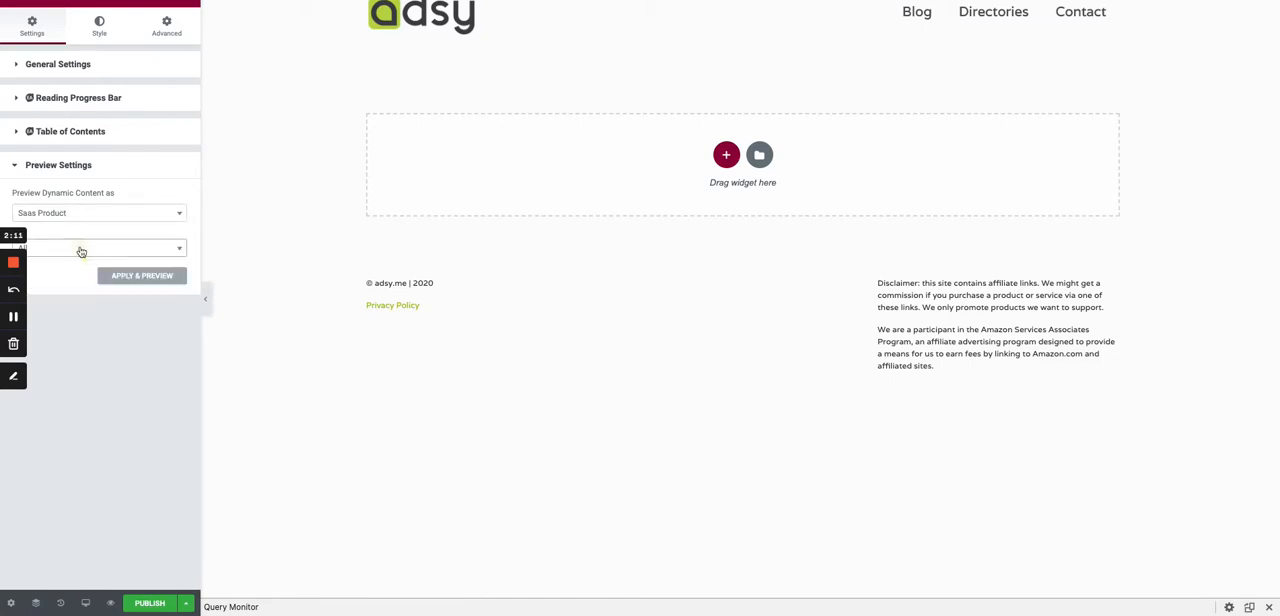
click(80, 251)
text(s)
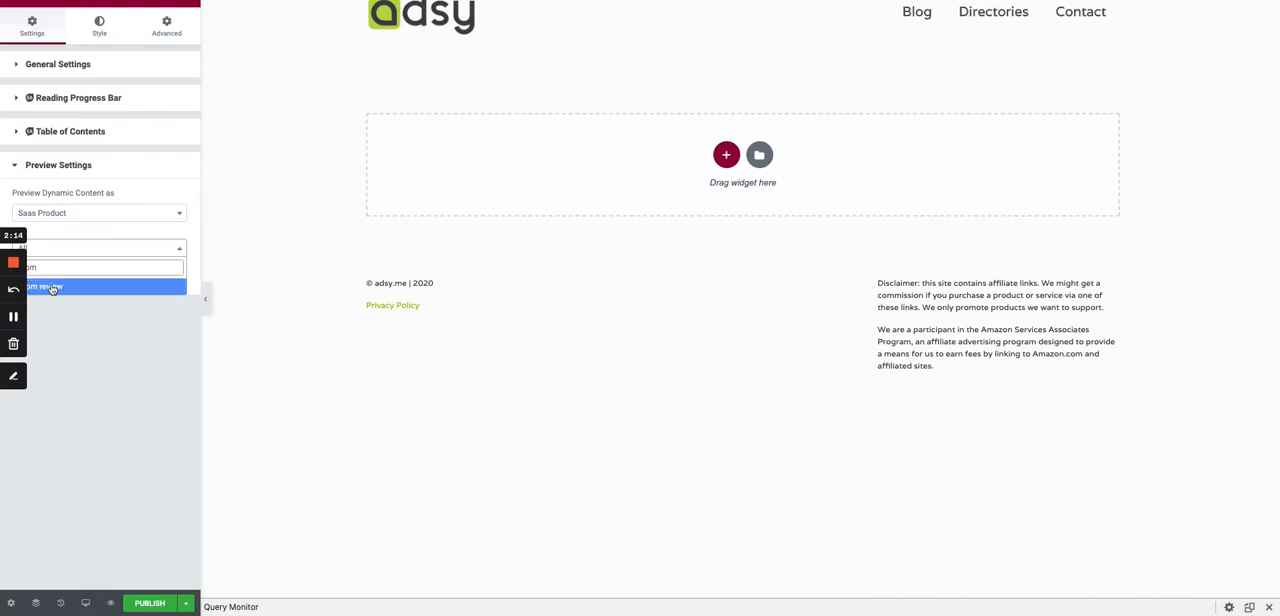
click(56, 287)
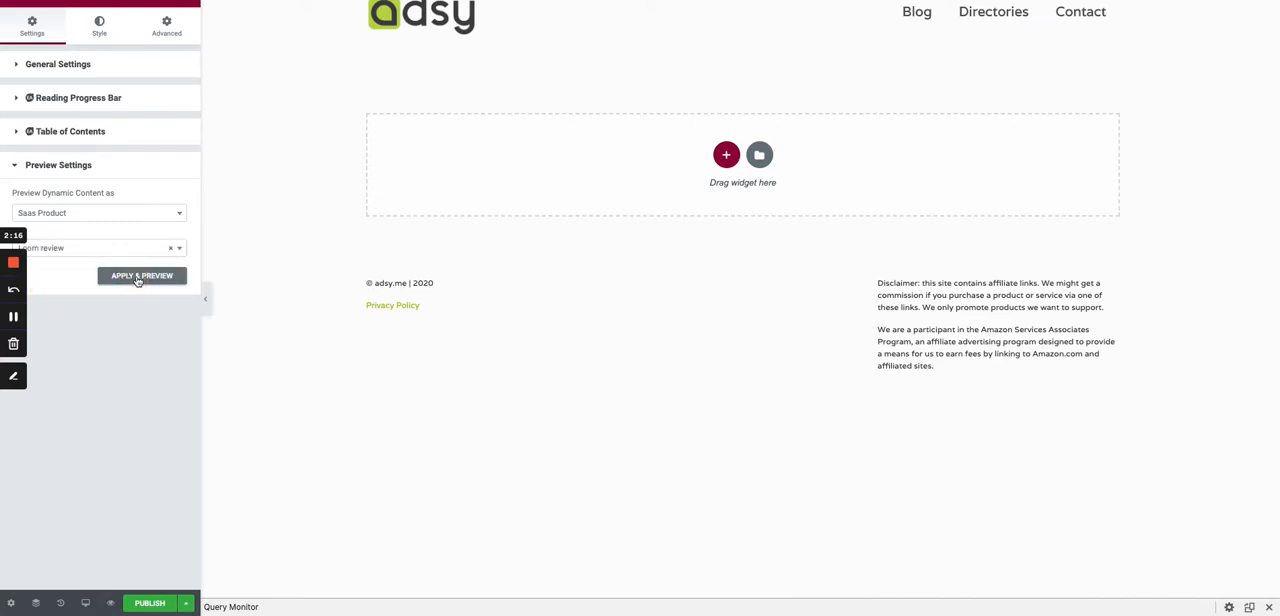
click(140, 276)
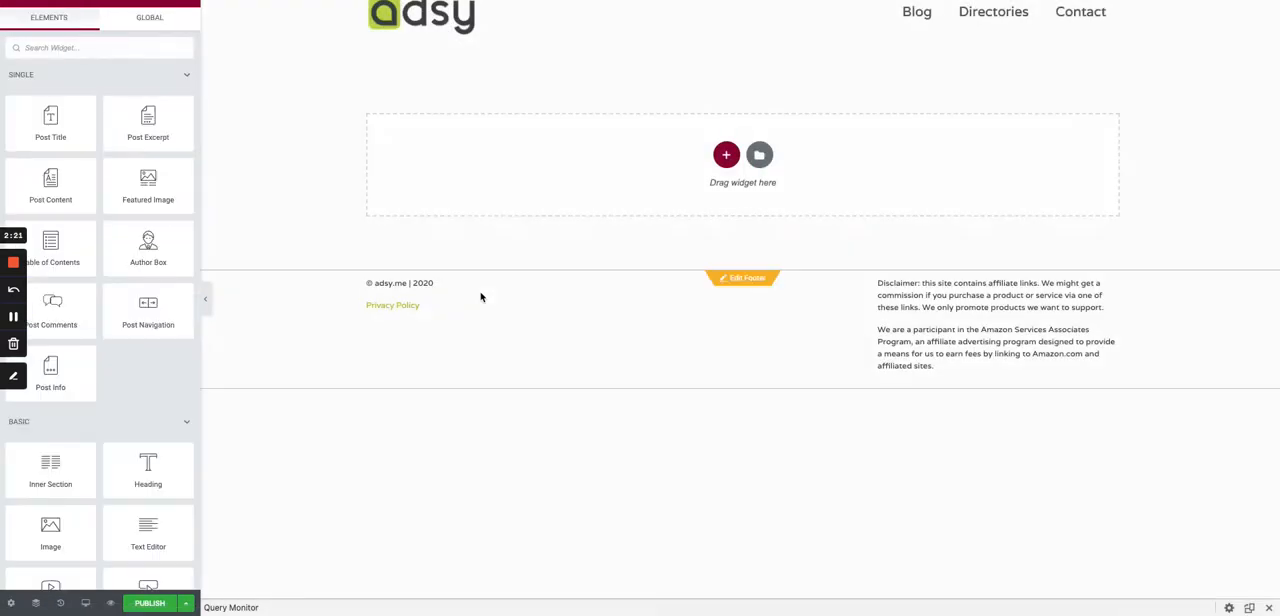
- Add a single-column section to the blank template and set its top and bottom margins to 30
click(728, 156)
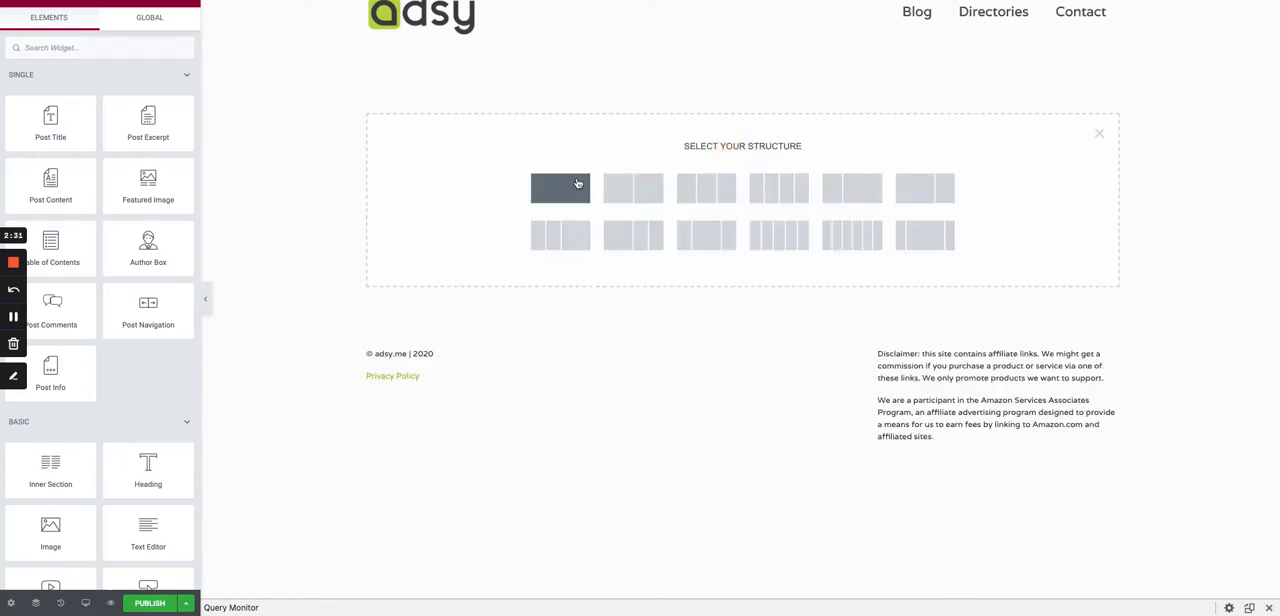
click(577, 183)
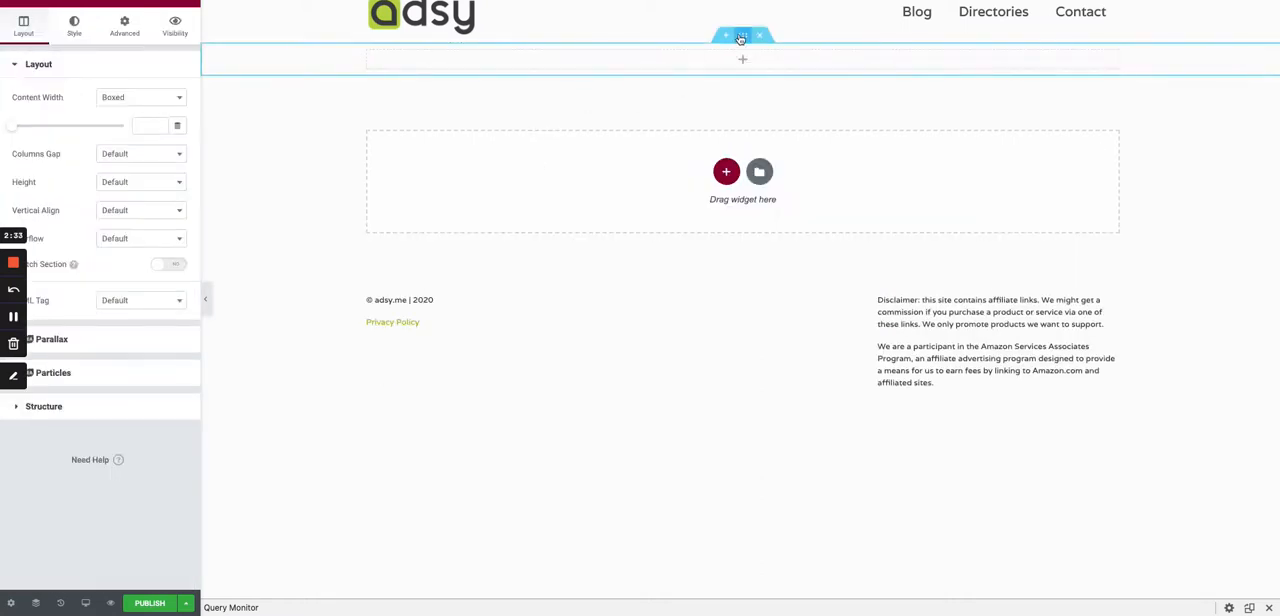
click(126, 27)
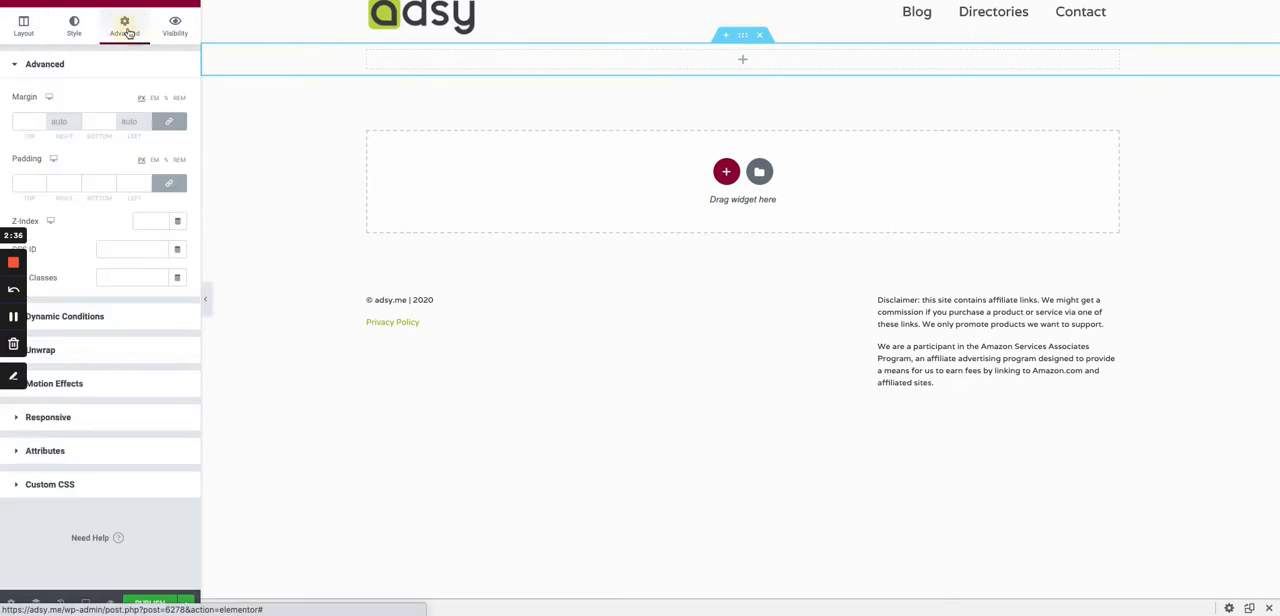
click(23, 120)
text(30)
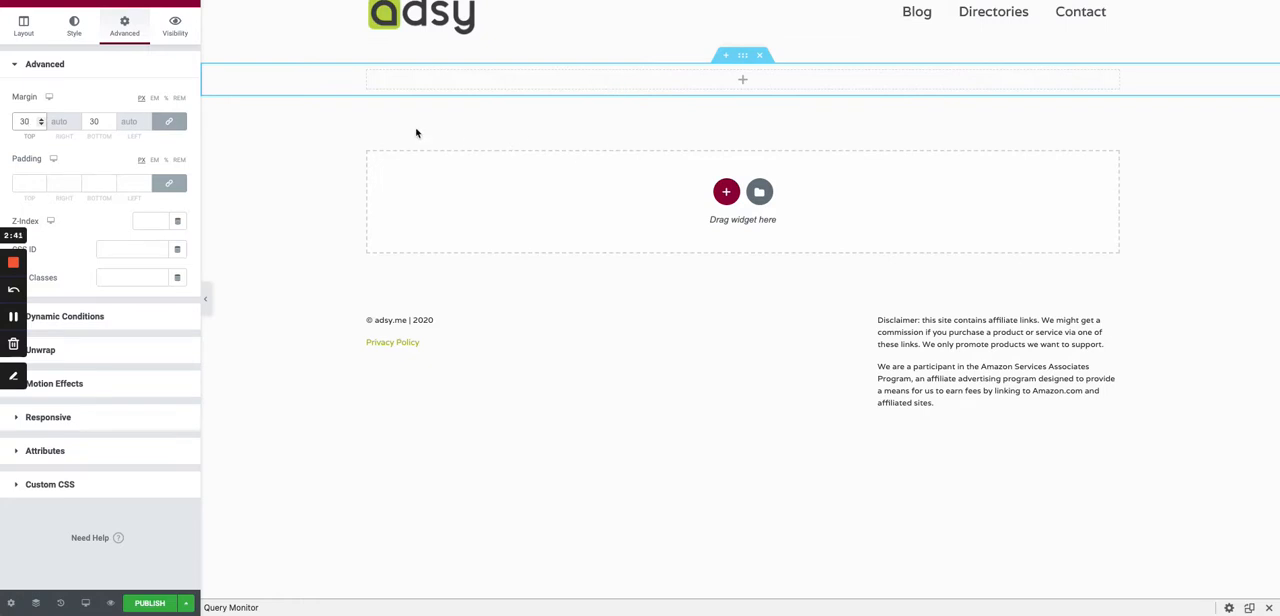
- Place a Button widget in the new section and set its text to "View other SaaS products"
click(193, 3)
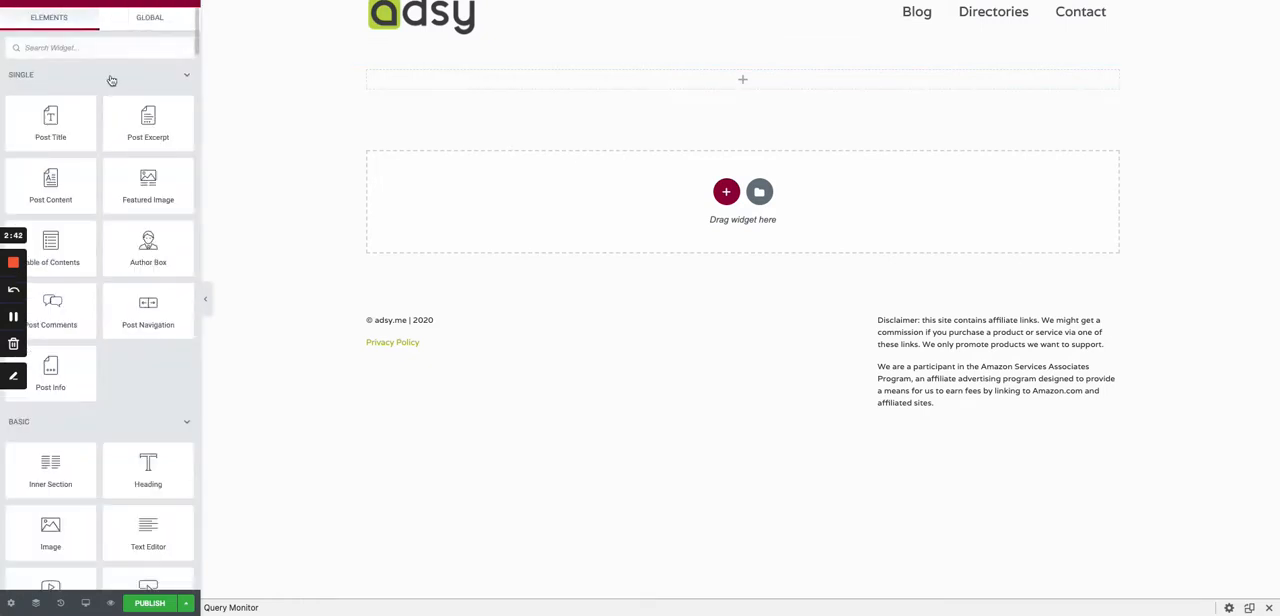
scroll(104, 430, down, 1)
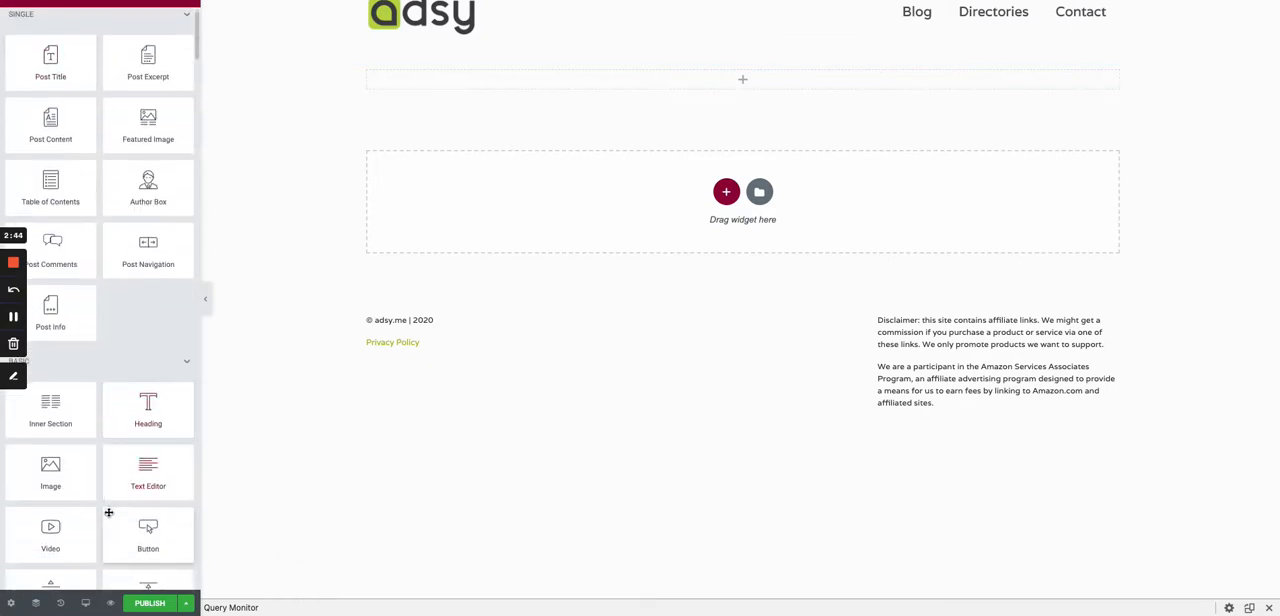
drag(112, 520, 453, 85)
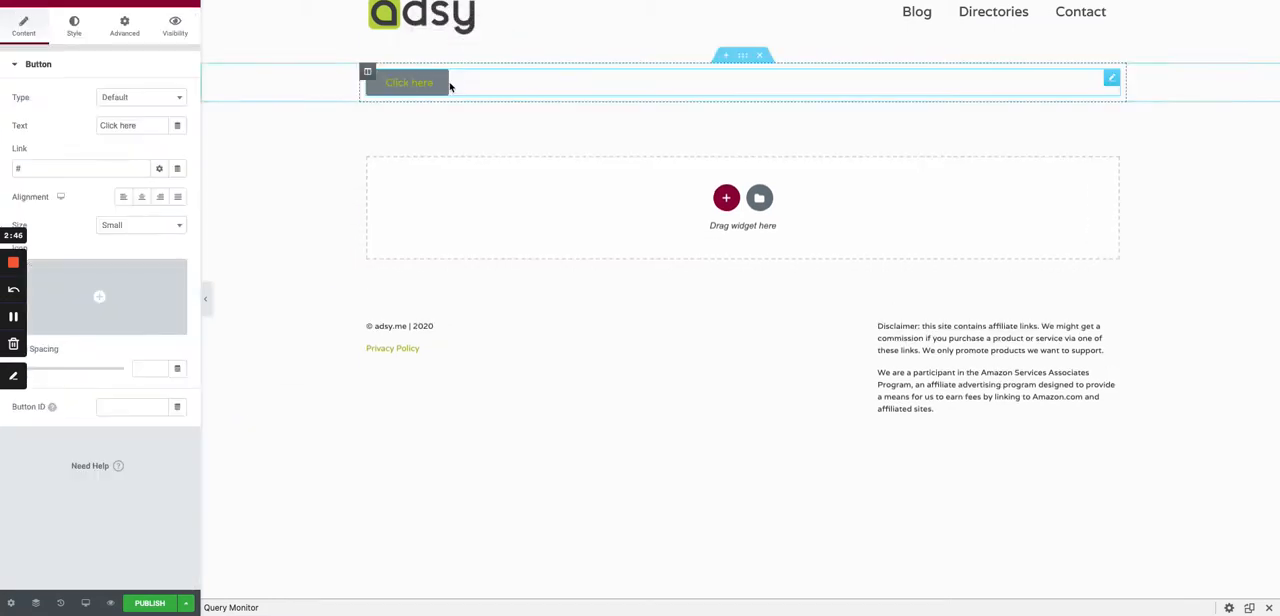
click(146, 125)
drag(146, 125, 99, 125)
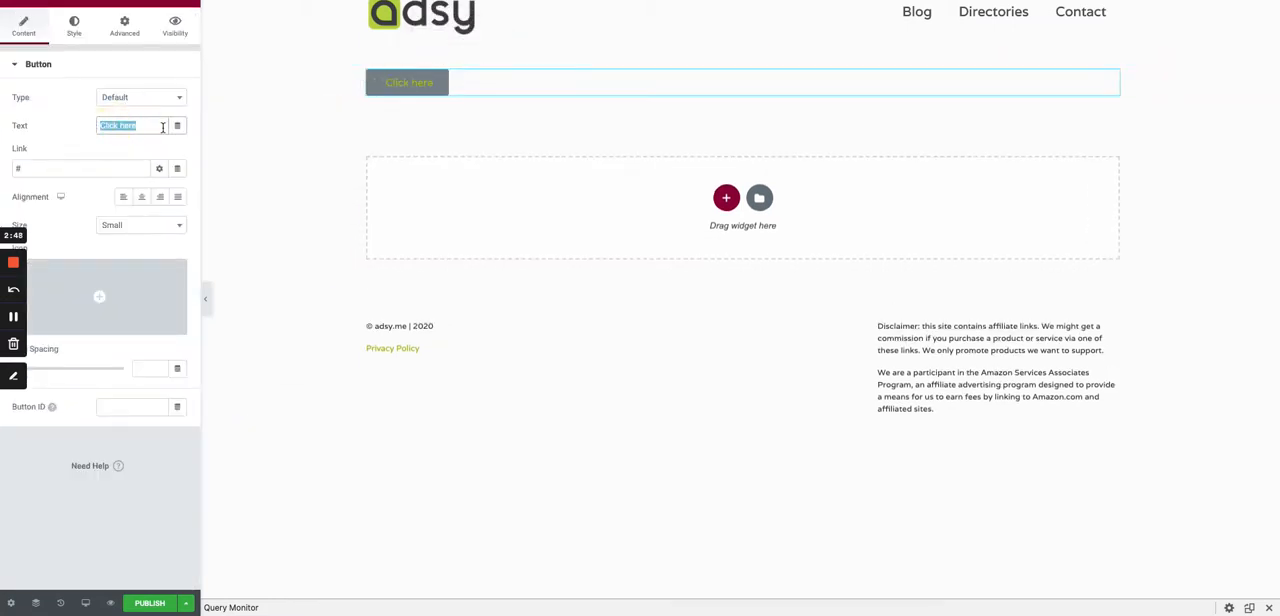
text(View ot)
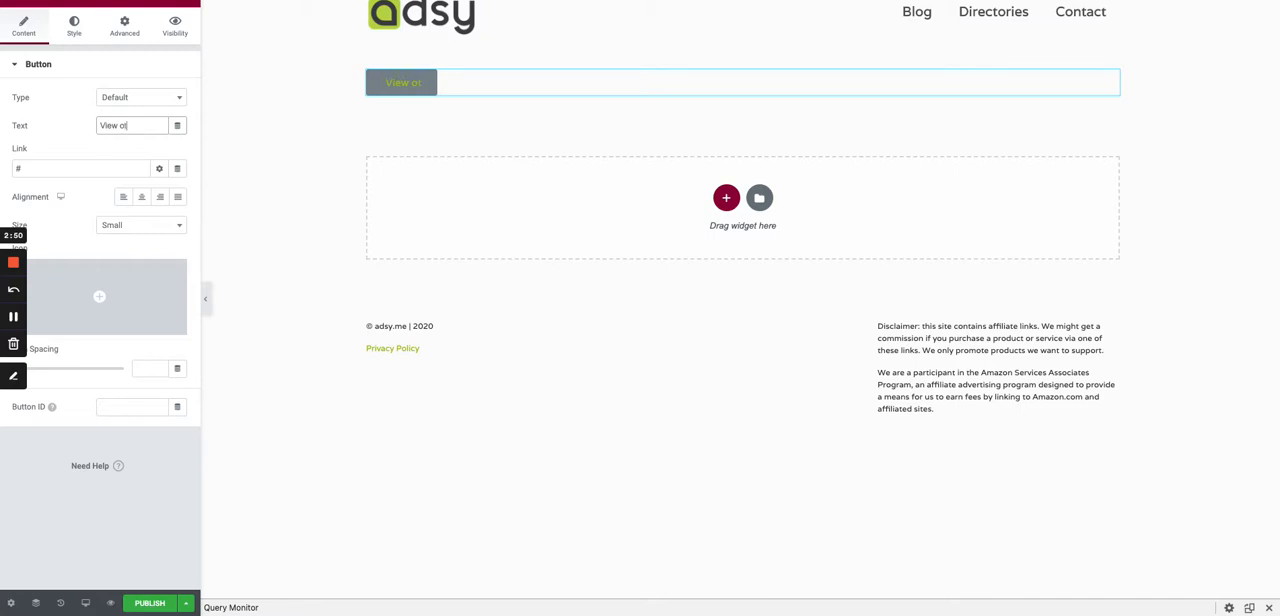
text(her SaaS p)
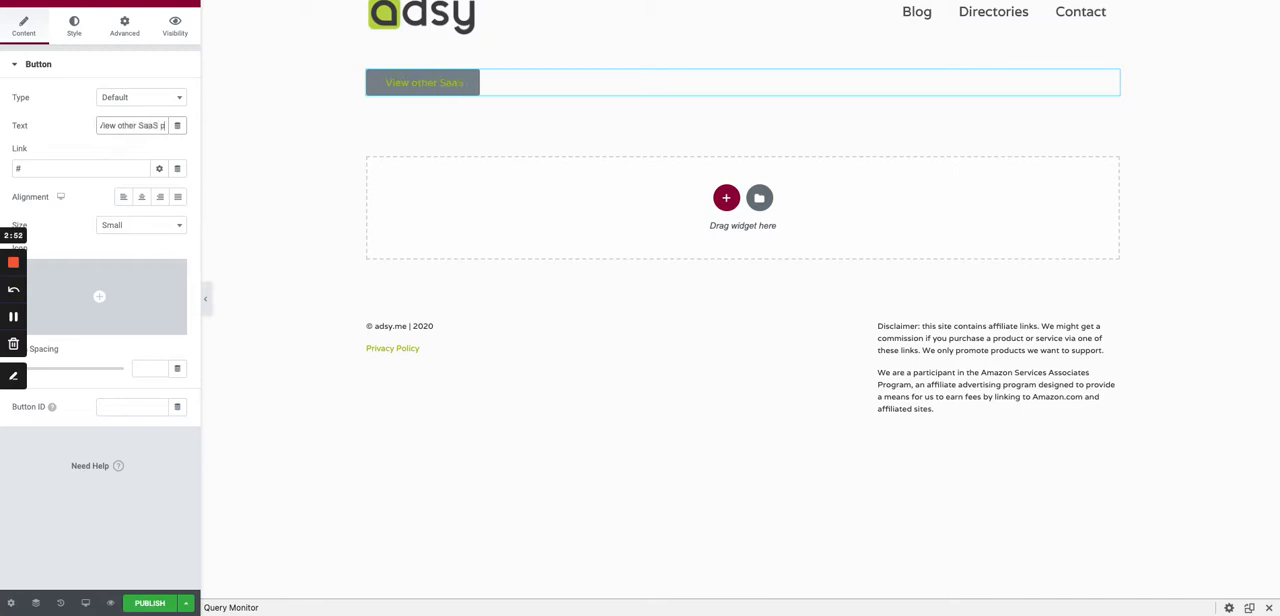
text(roduc)
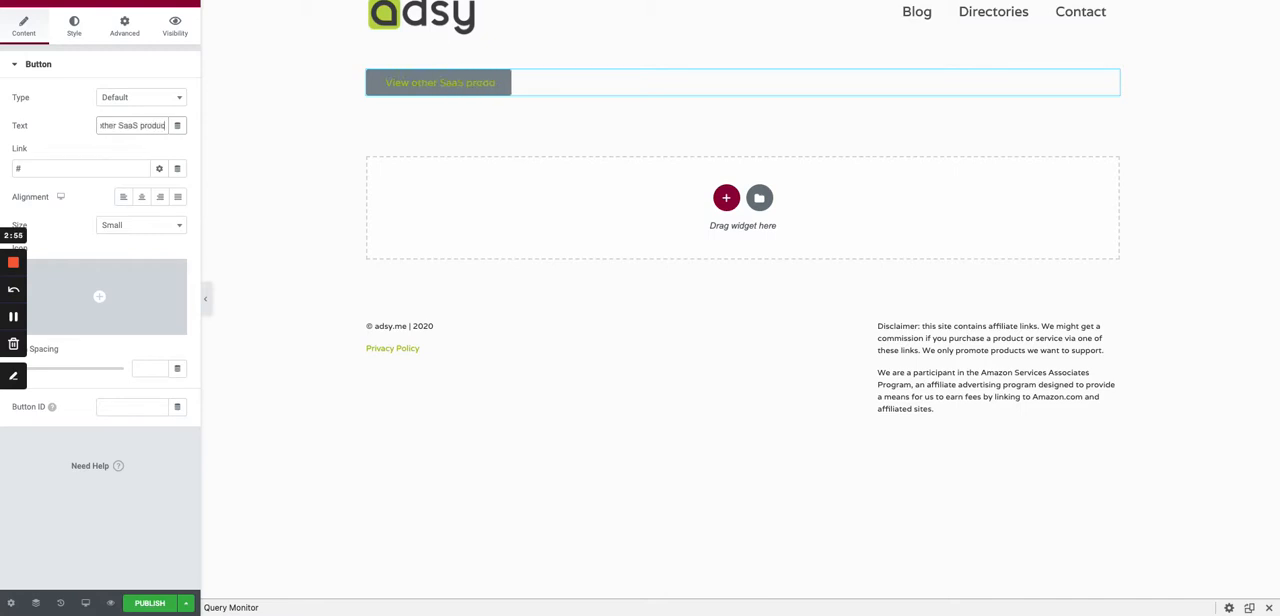
text(ts)
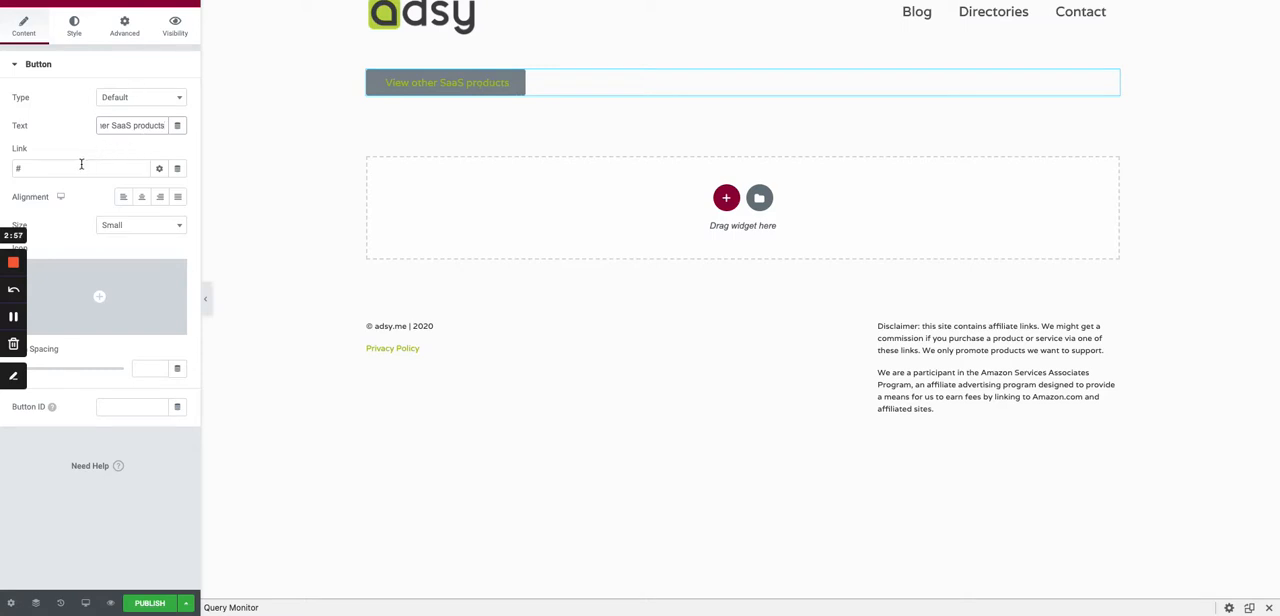
- Style the button's normal state with the Primary global color as background and #303030 as text color
click(76, 28)
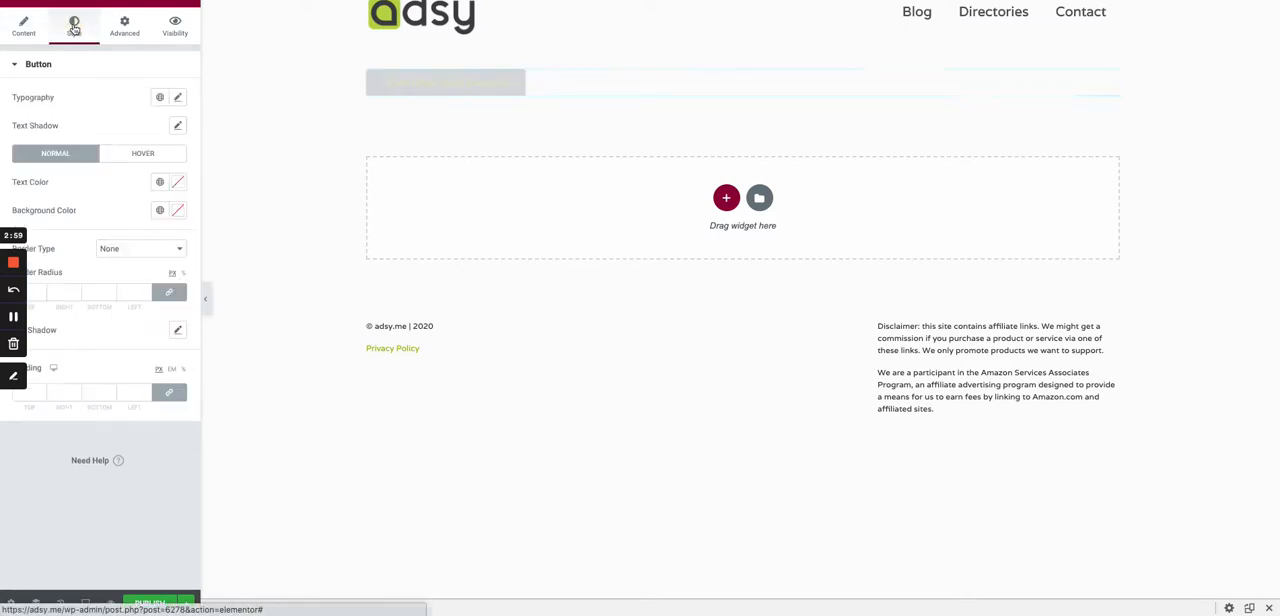
click(163, 211)
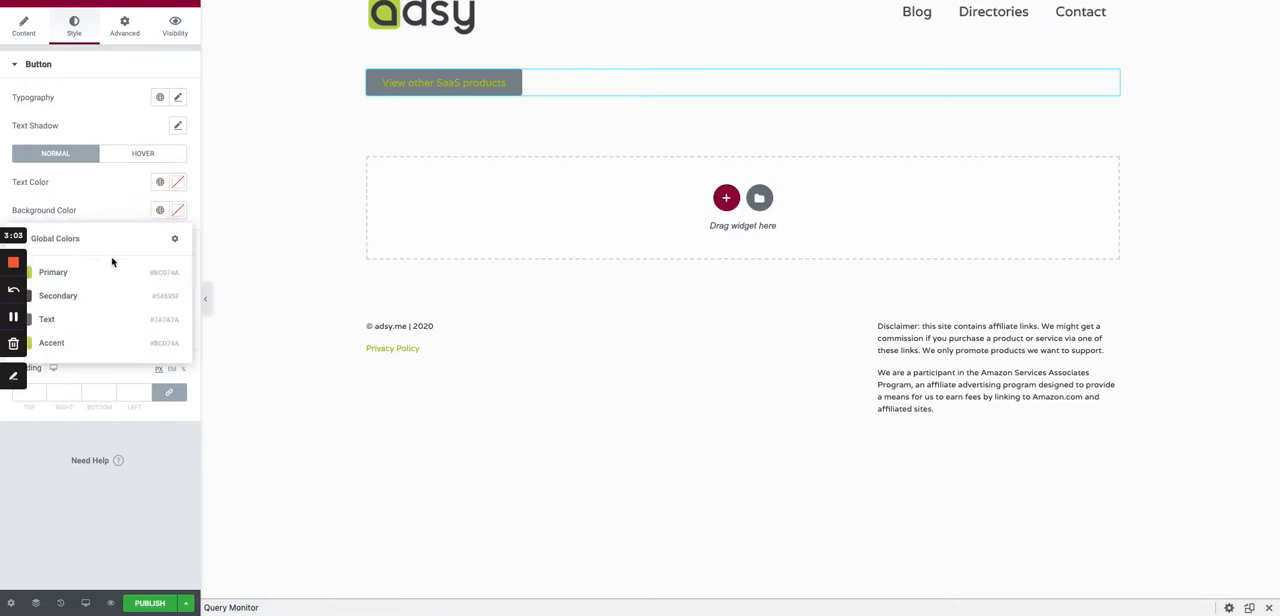
click(102, 267)
click(177, 182)
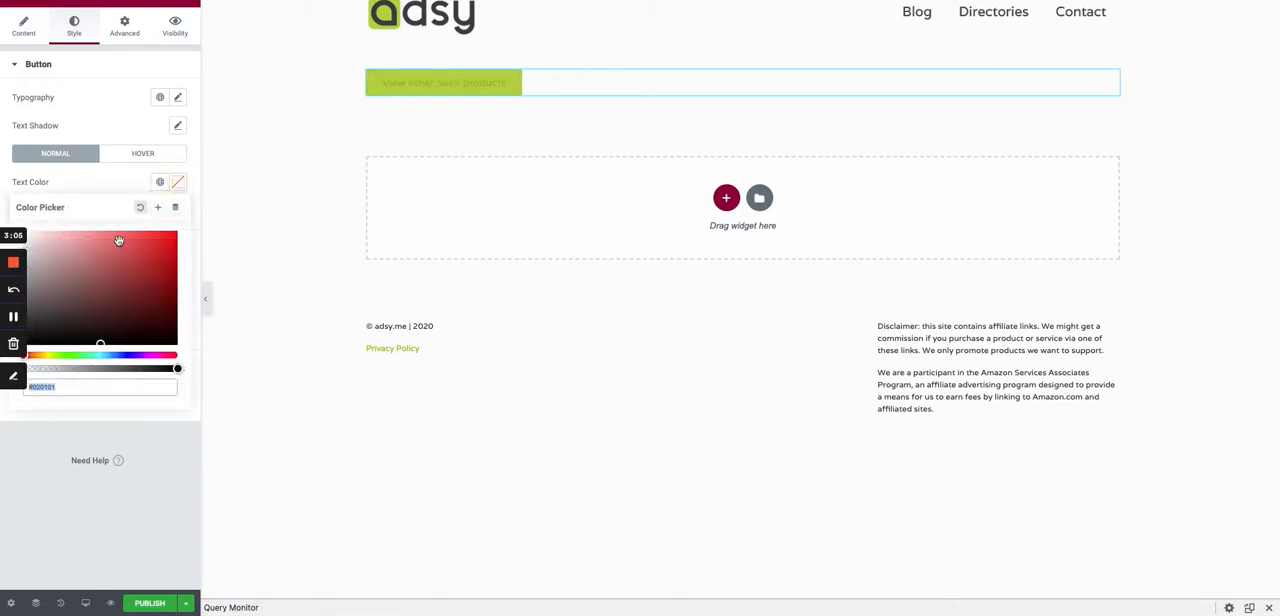
drag(25, 315, 25, 323)
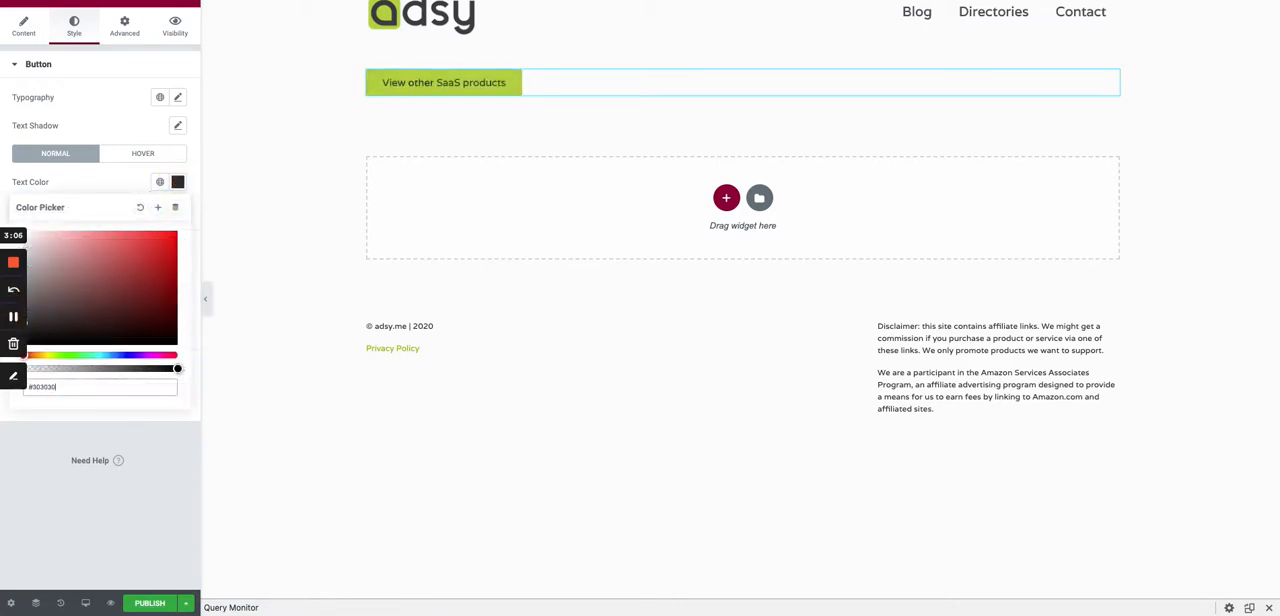
- Set the button's hover state to the Primary background color, #2D2D2D text and the Grow animation
click(142, 158)
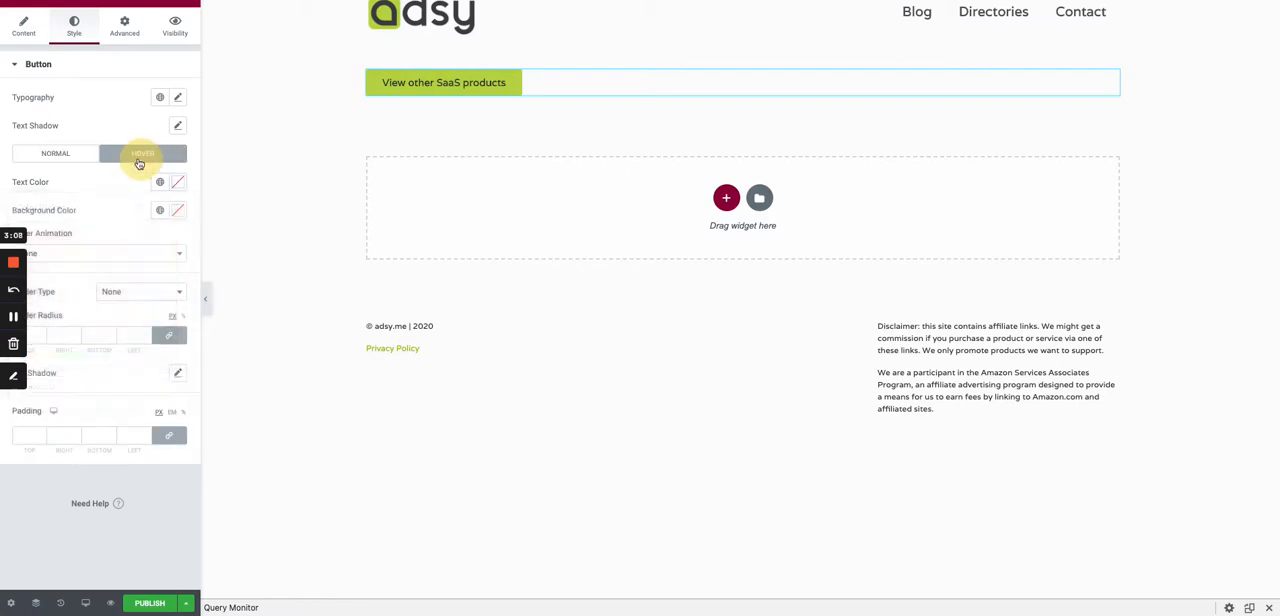
click(160, 212)
click(86, 272)
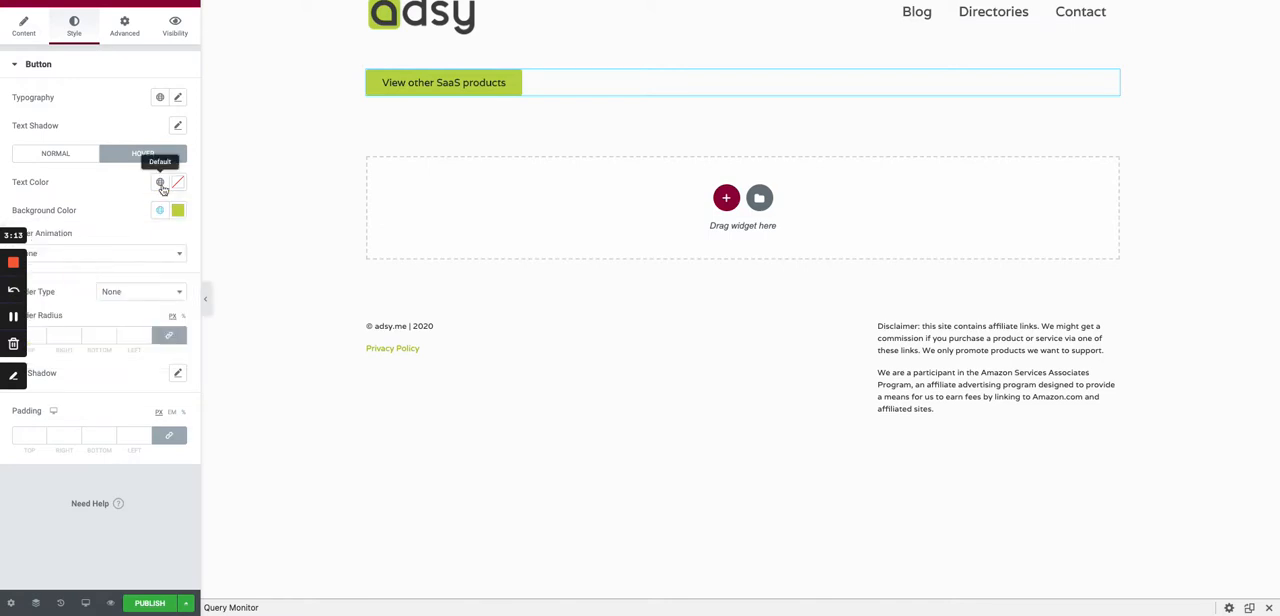
click(160, 183)
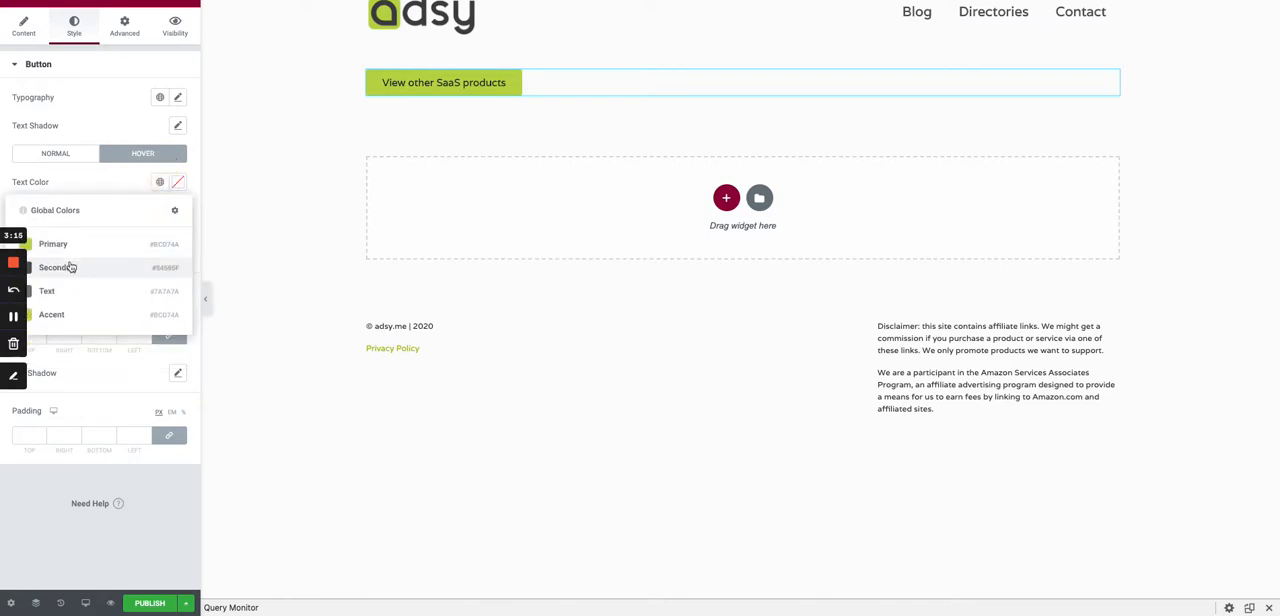
click(177, 182)
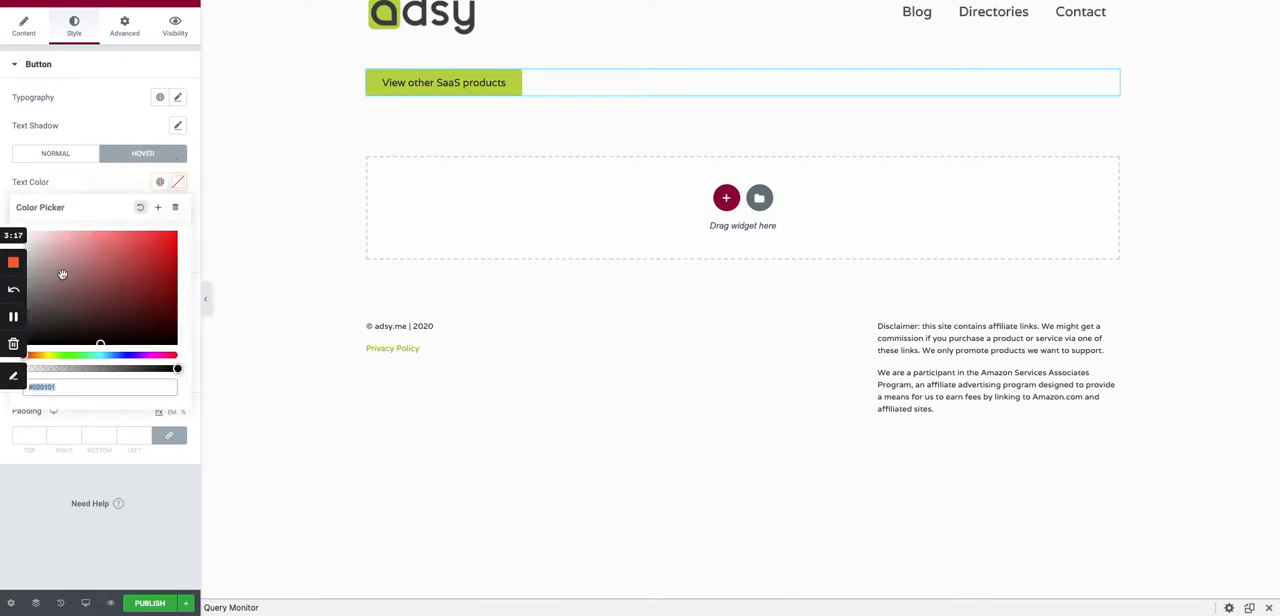
drag(24, 316, 24, 325)
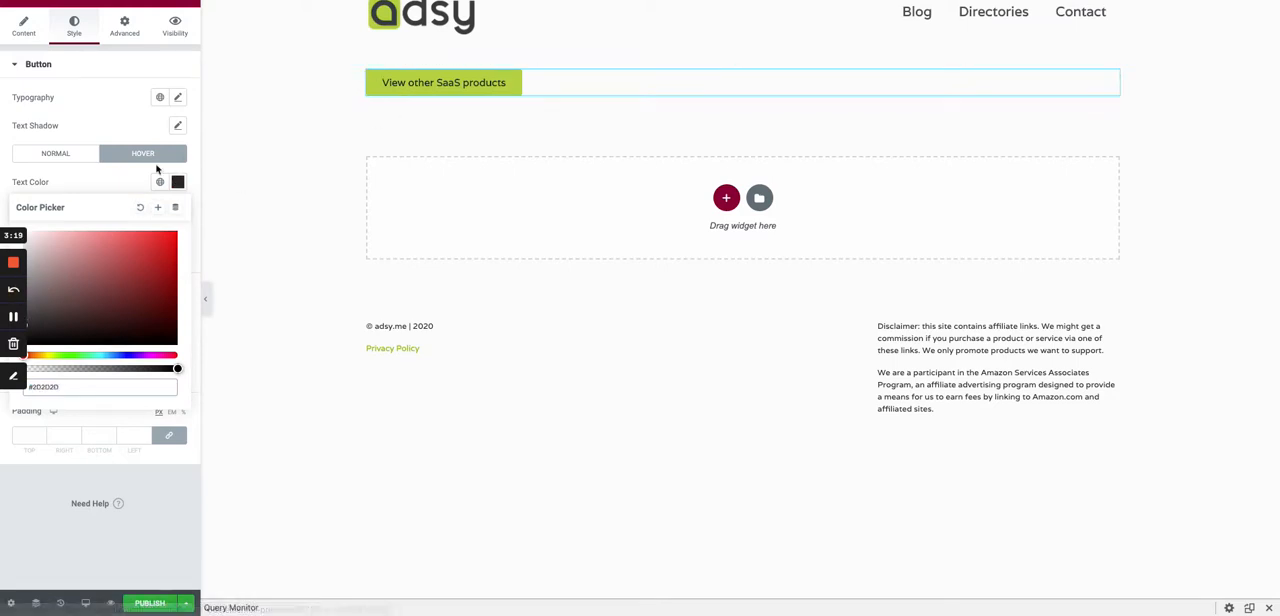
click(118, 180)
click(96, 254)
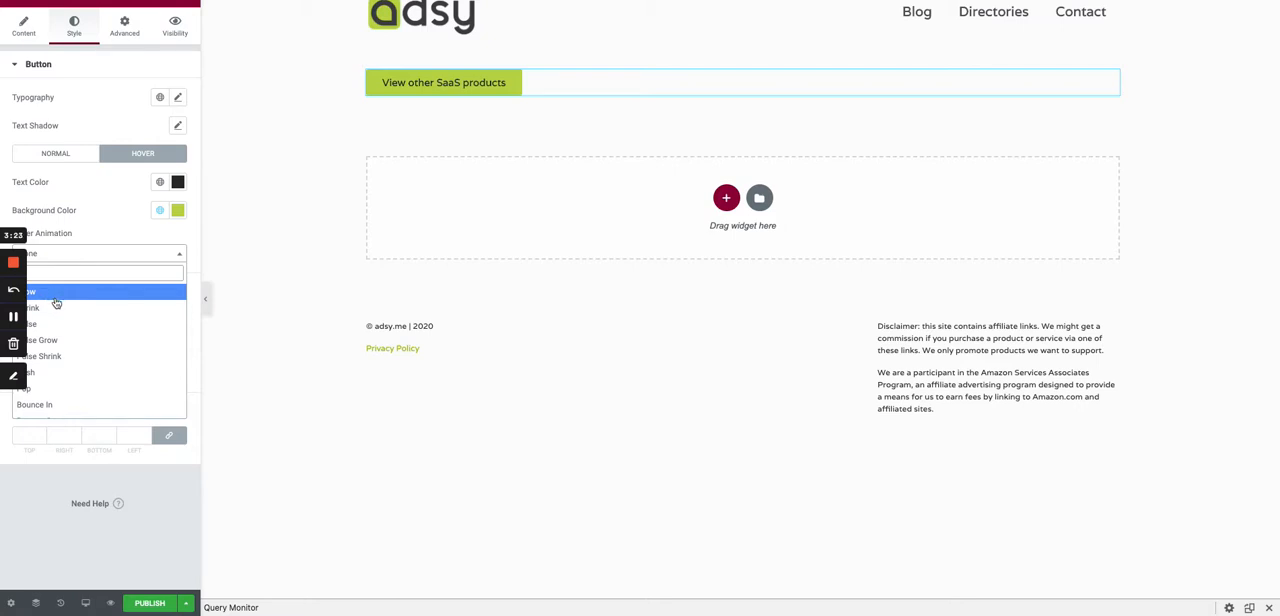
click(71, 293)
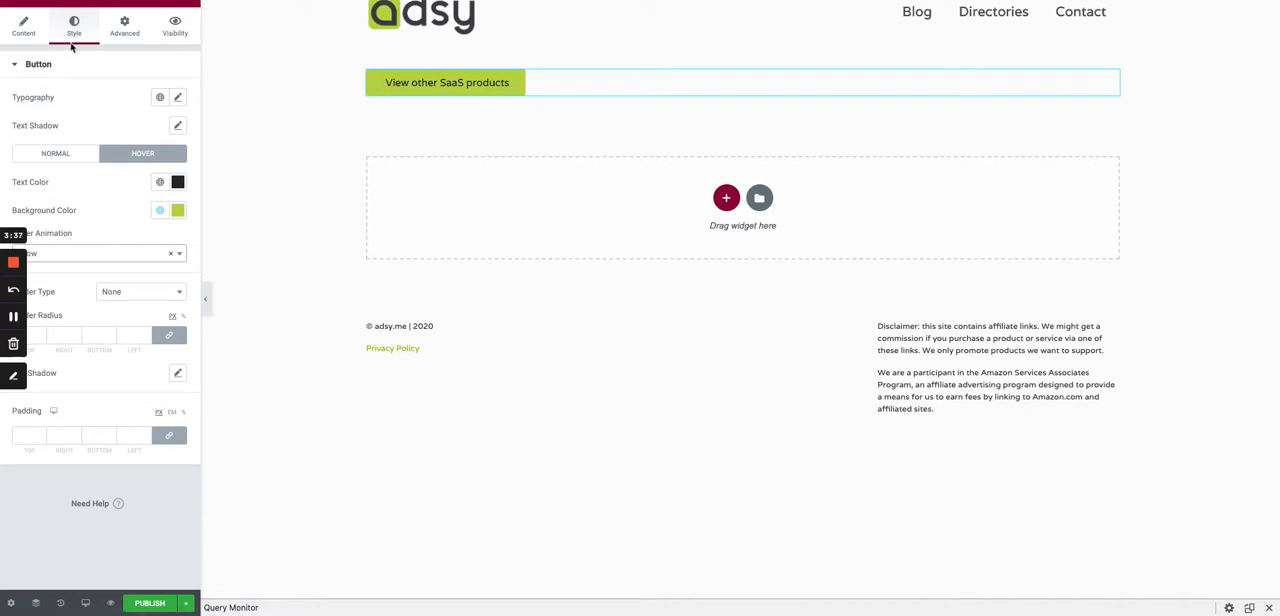
click(23, 25)
click(85, 168)
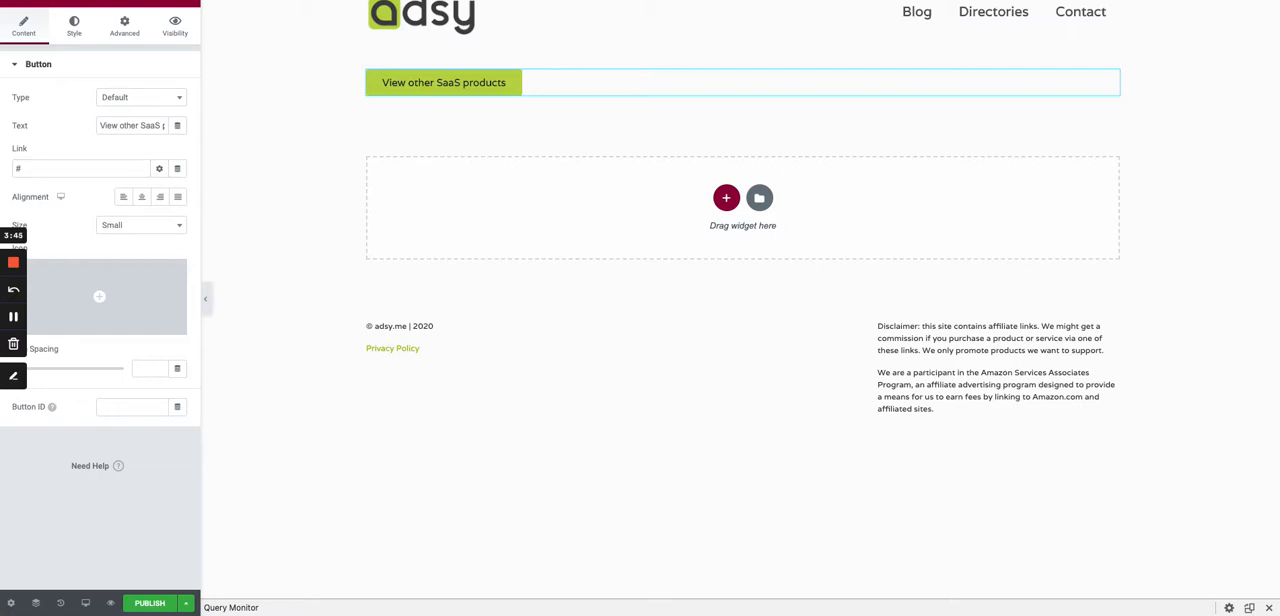
click(90, 194)
click(310, 180)
drag(82, 168, 28, 161)
text(https://adsy.me/best_saas/)
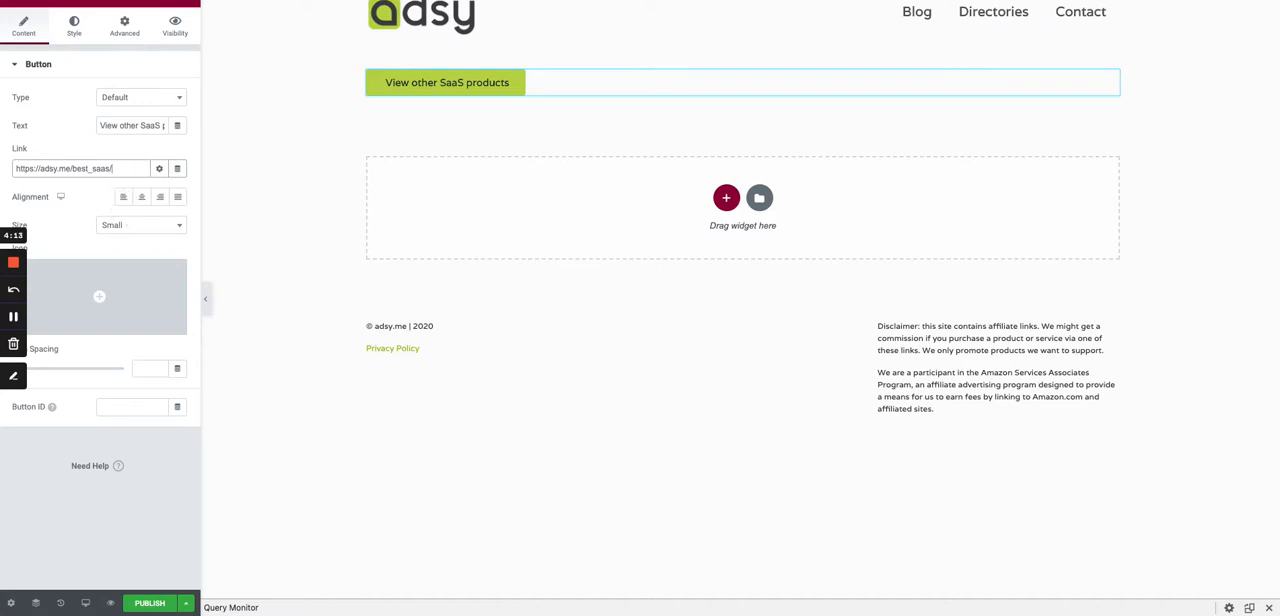
click(115, 0)
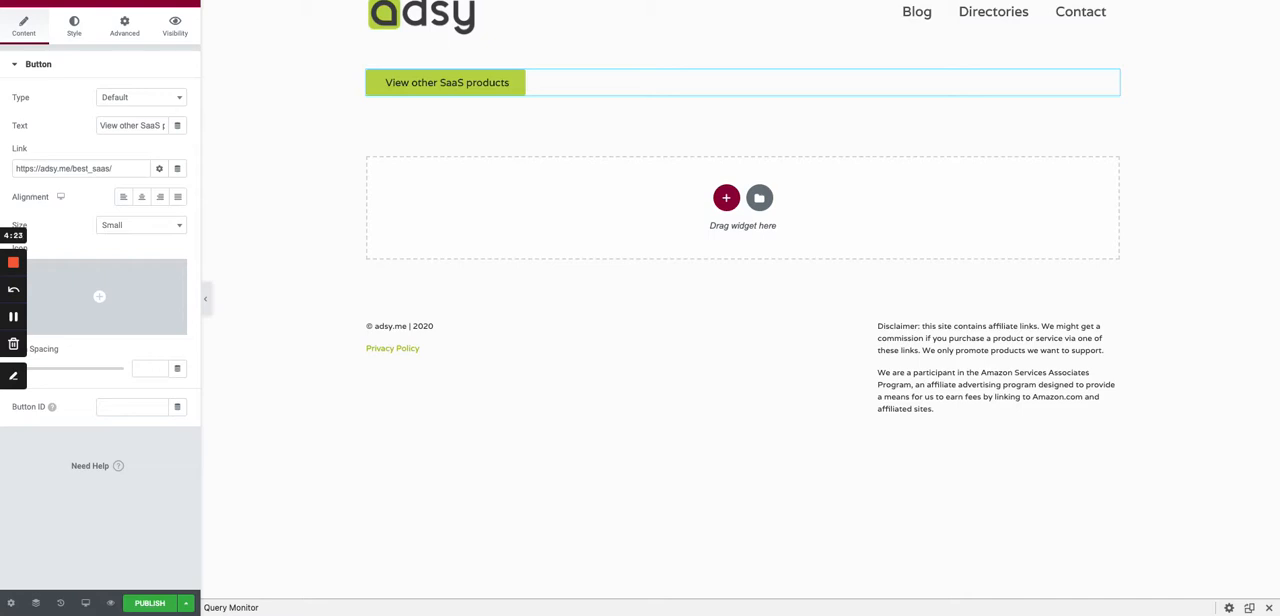
click(189, 413)
click(440, 124)
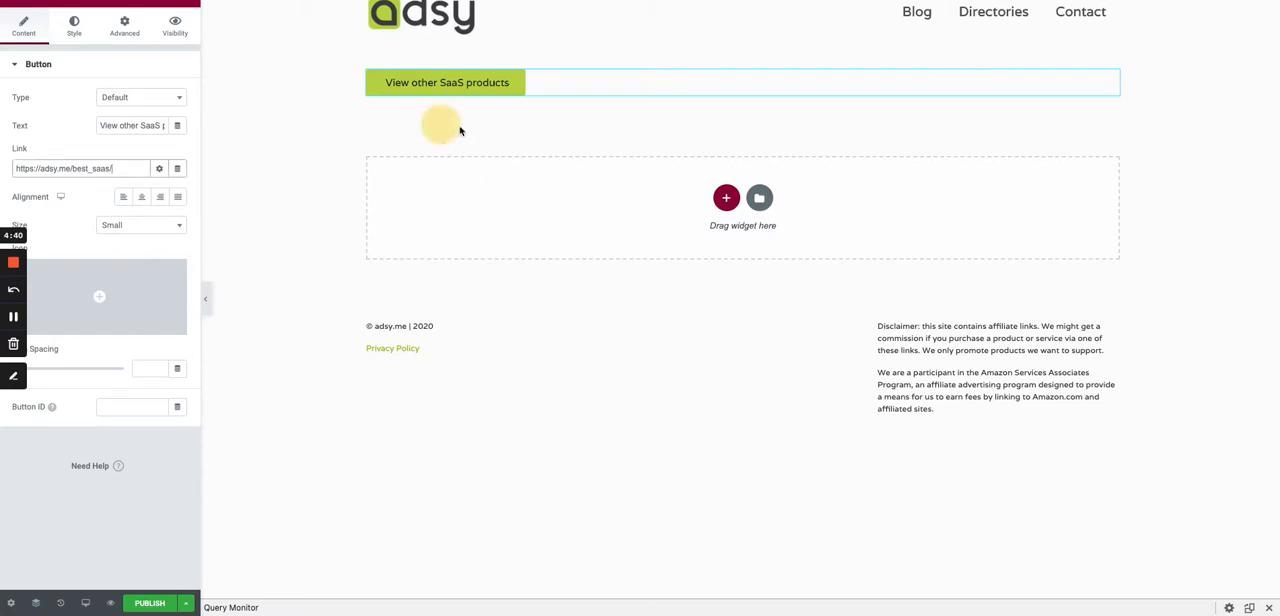
- Add a section with two equal columns below the button and place a Post Title widget in its first column
click(726, 200)
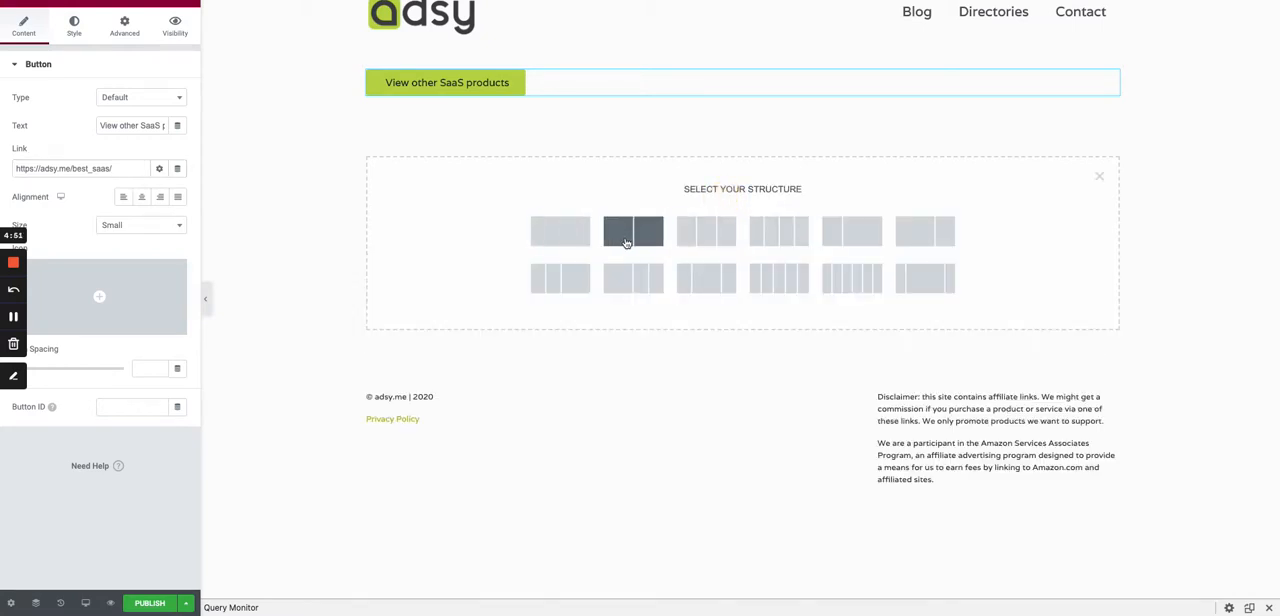
click(625, 236)
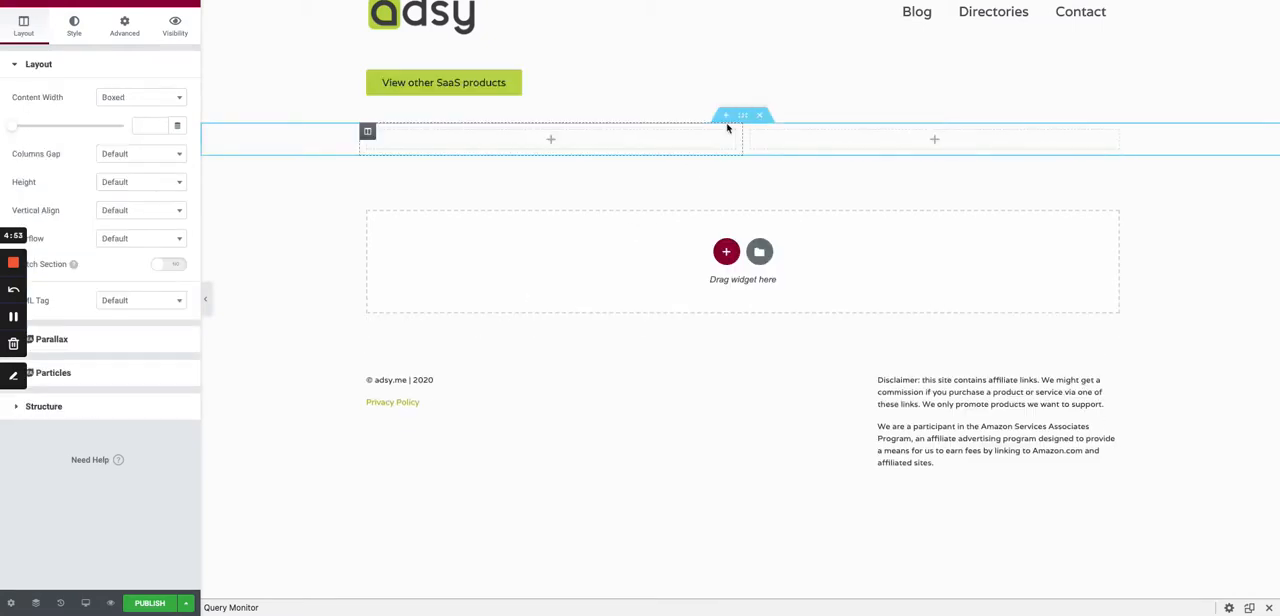
click(185, 3)
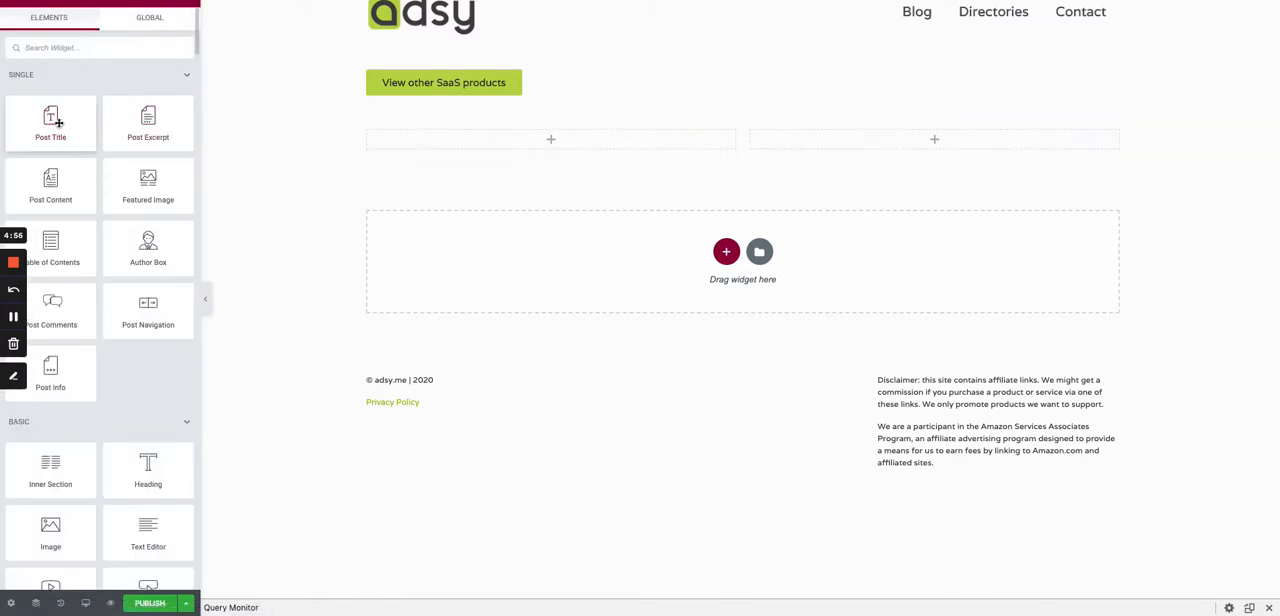
drag(91, 134, 513, 148)
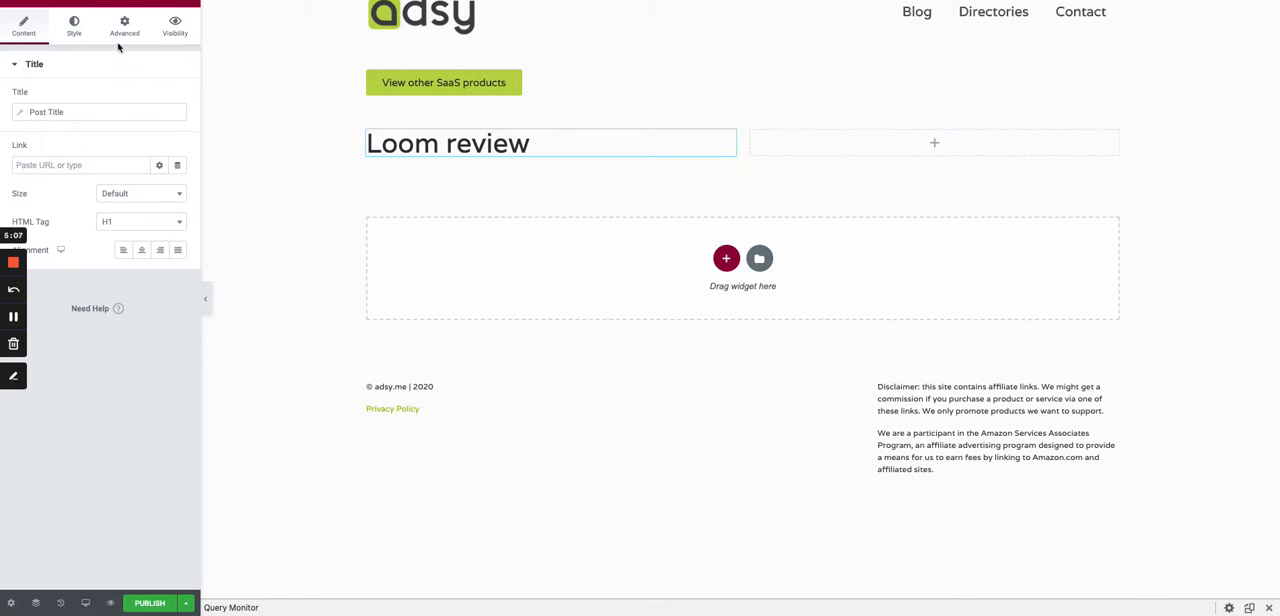
- Set the post title's text color to the Primary global color and change its font weight
click(78, 34)
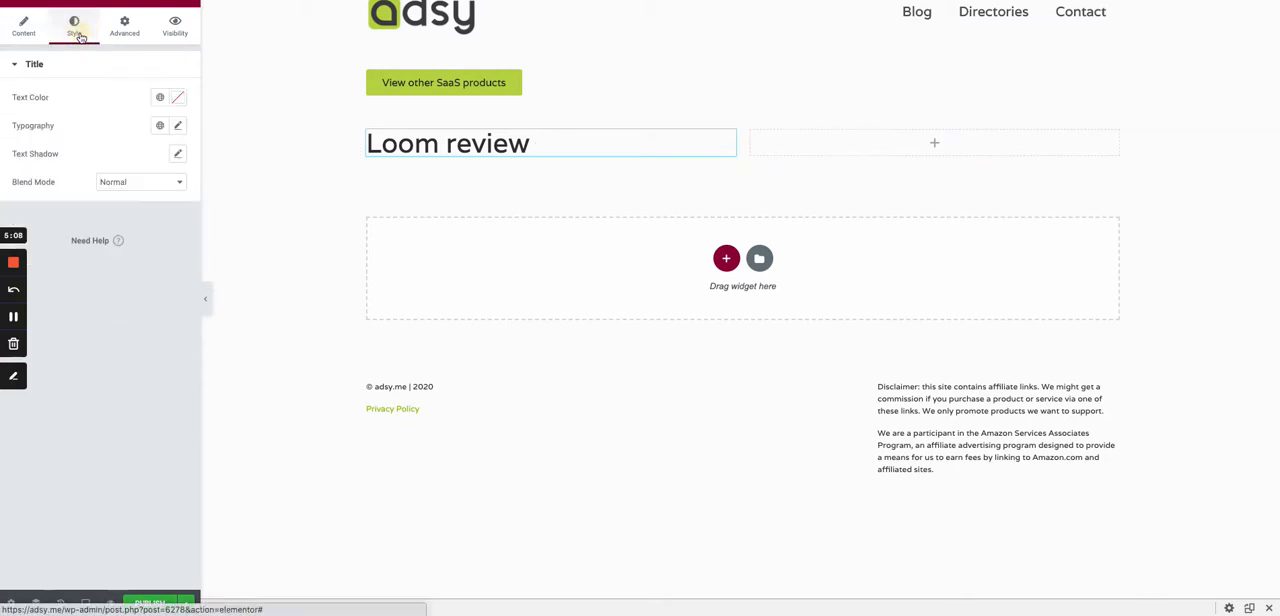
click(161, 101)
click(120, 158)
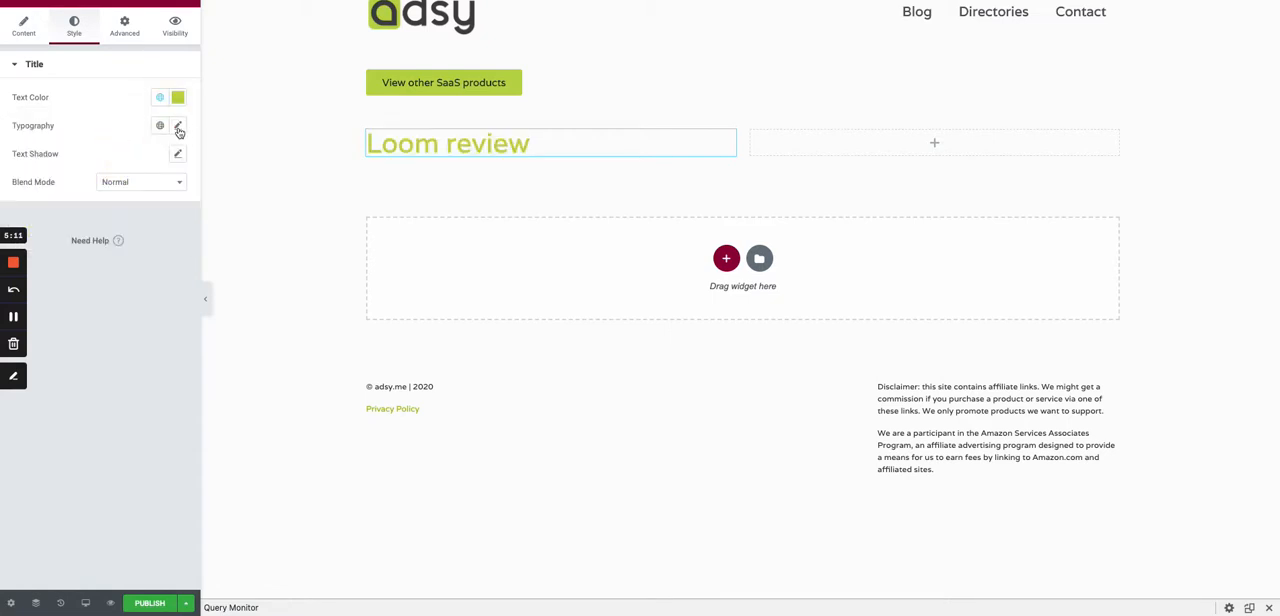
click(178, 128)
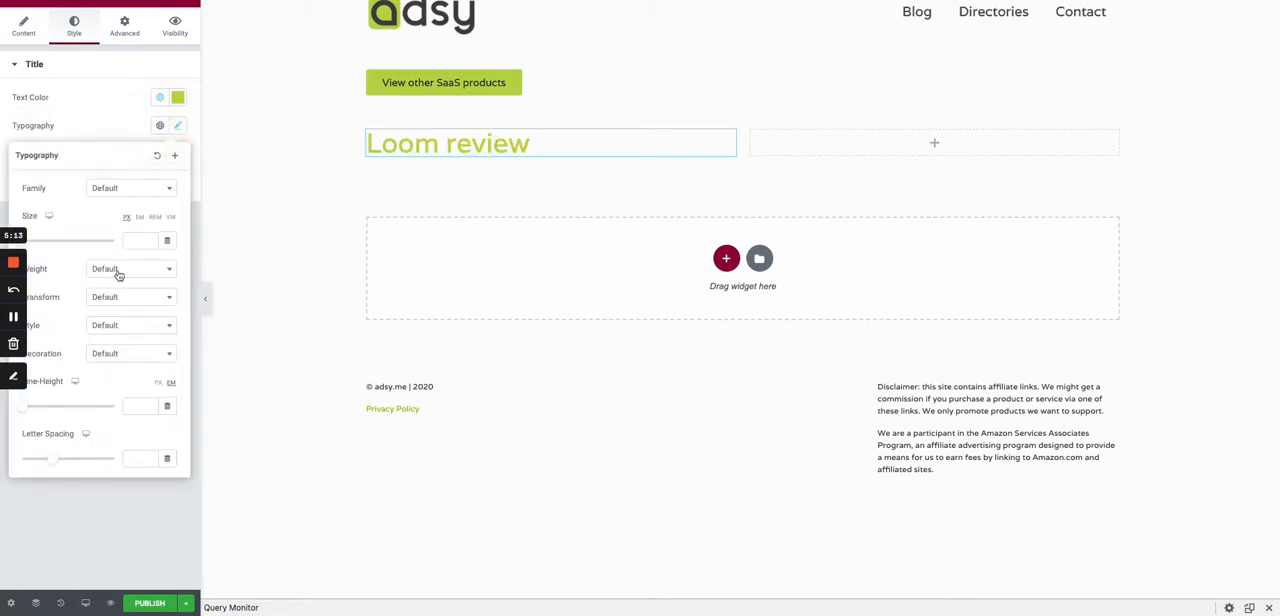
click(118, 270)
click(108, 422)
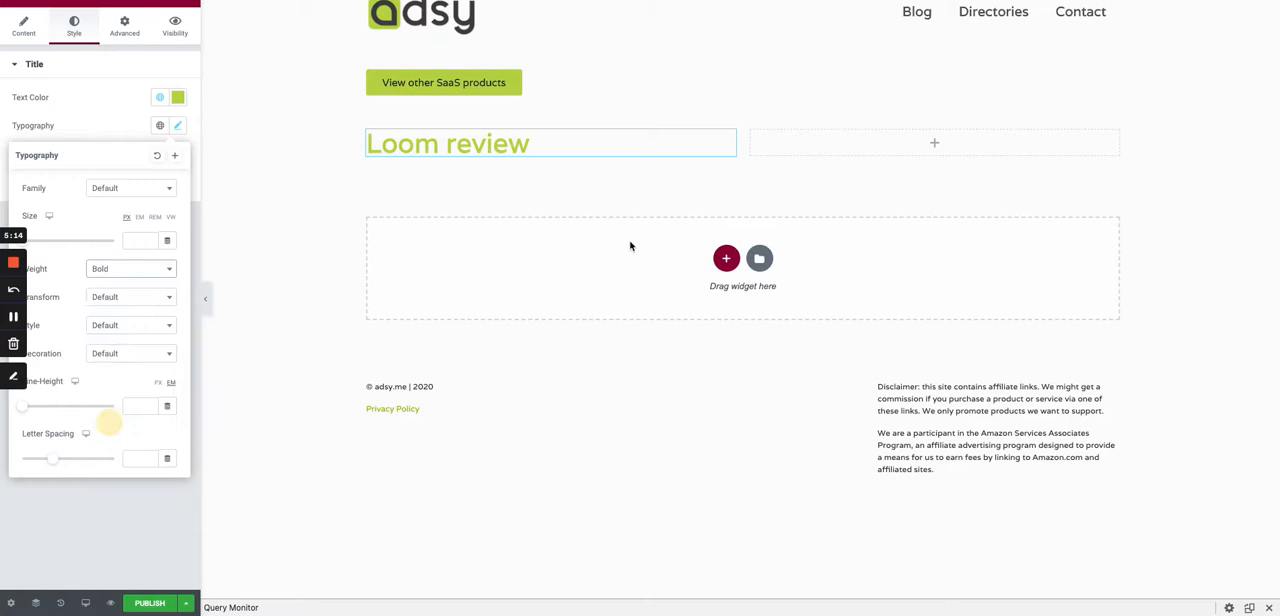
click(563, 186)
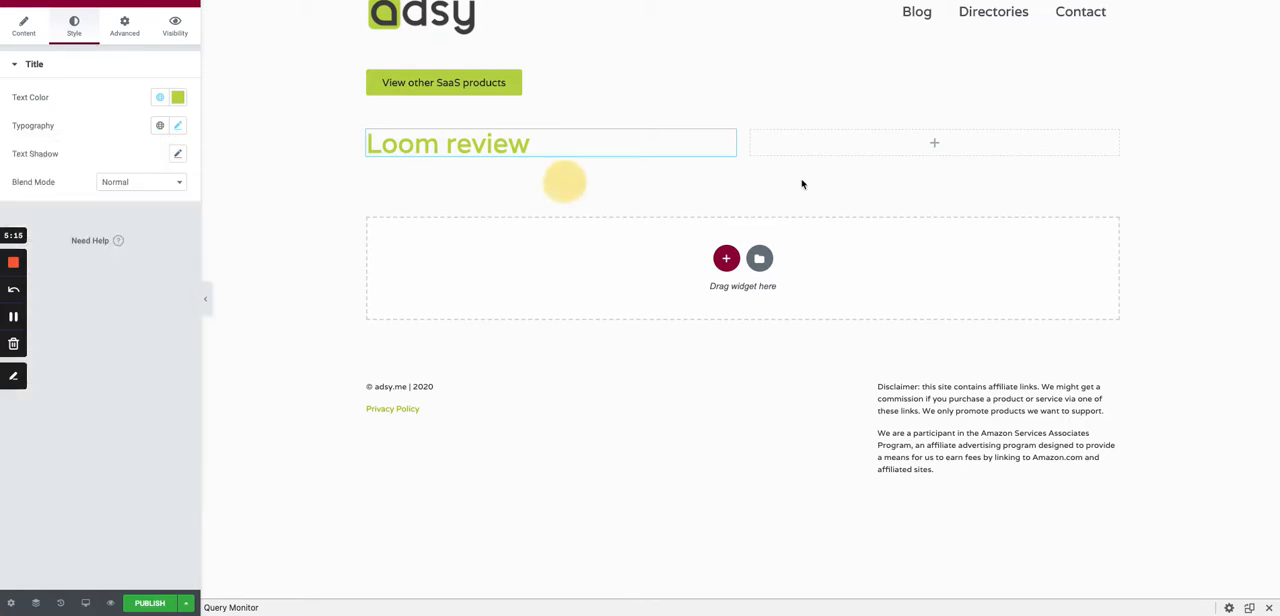
- Place a Featured Image widget in the second column and an Image widget above it
click(189, 5)
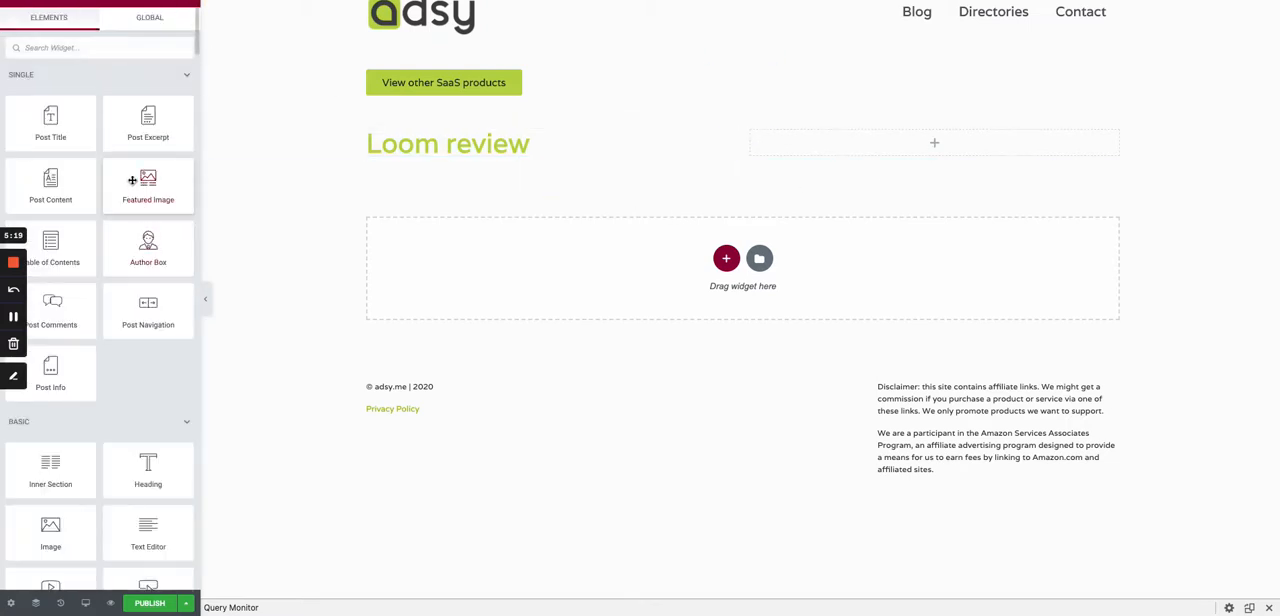
drag(132, 180, 908, 140)
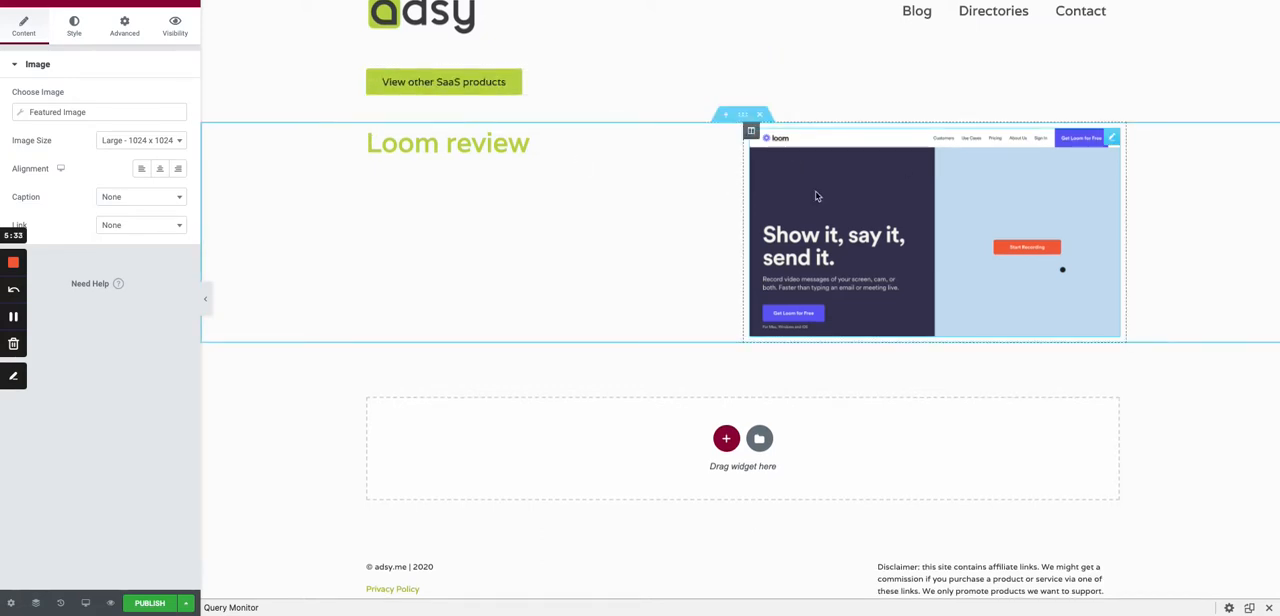
click(186, 5)
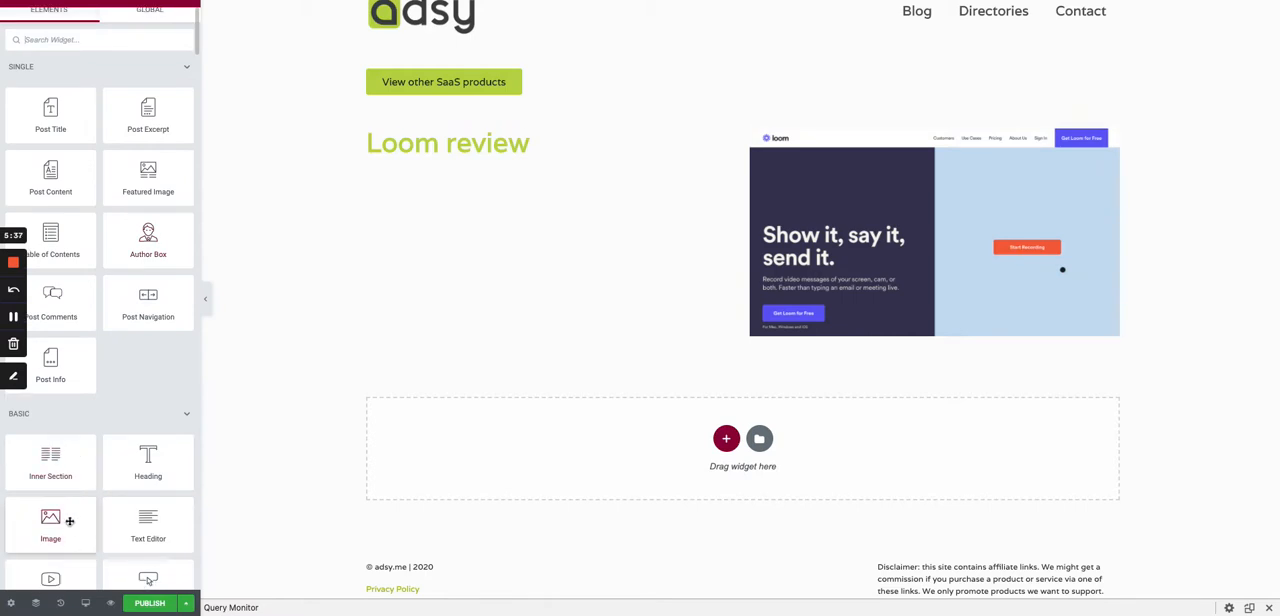
drag(52, 520, 843, 134)
mouse_move(156, 130)
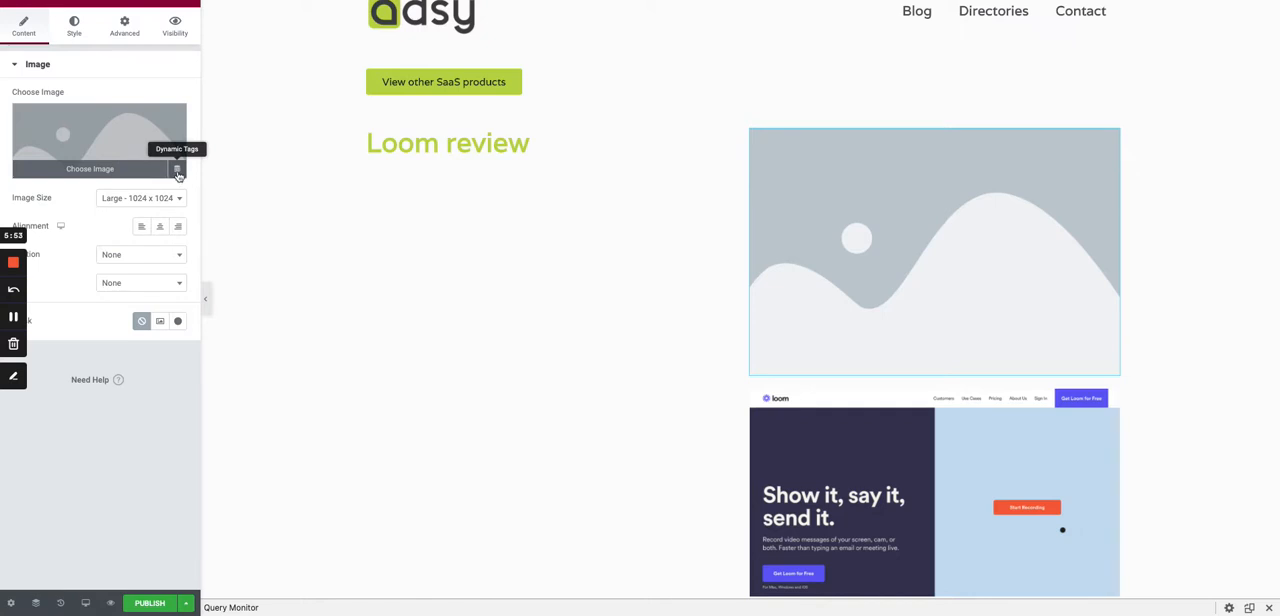
- Source the new image dynamically from an ACF Image Field, using the Logo key under Saas Features
click(177, 172)
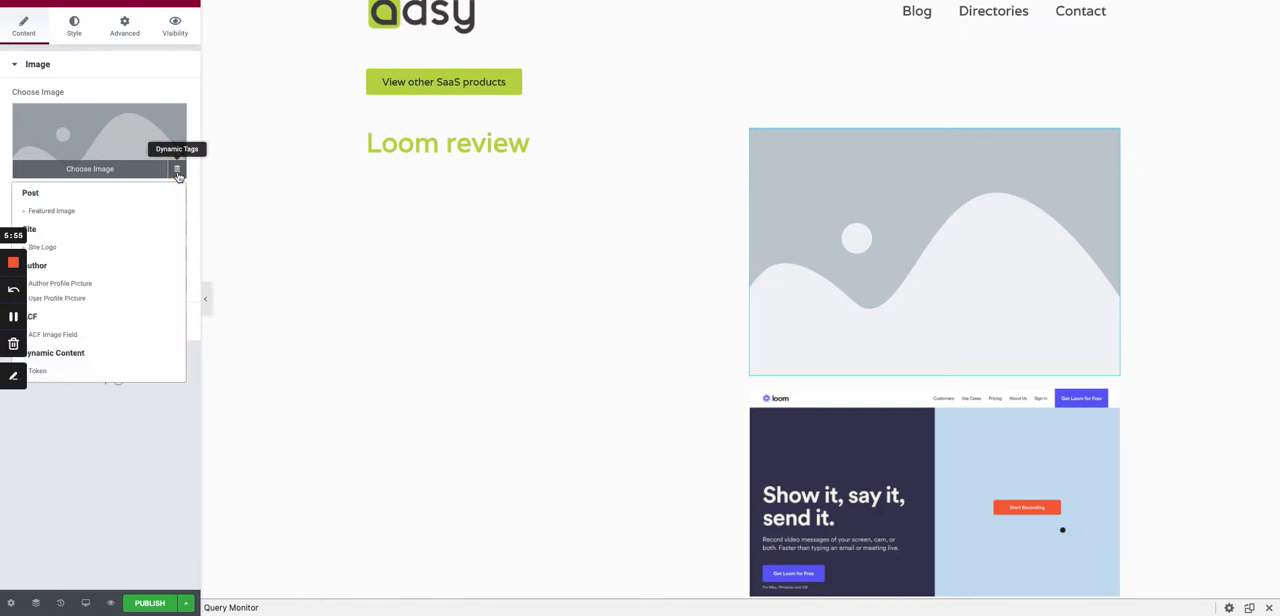
click(72, 336)
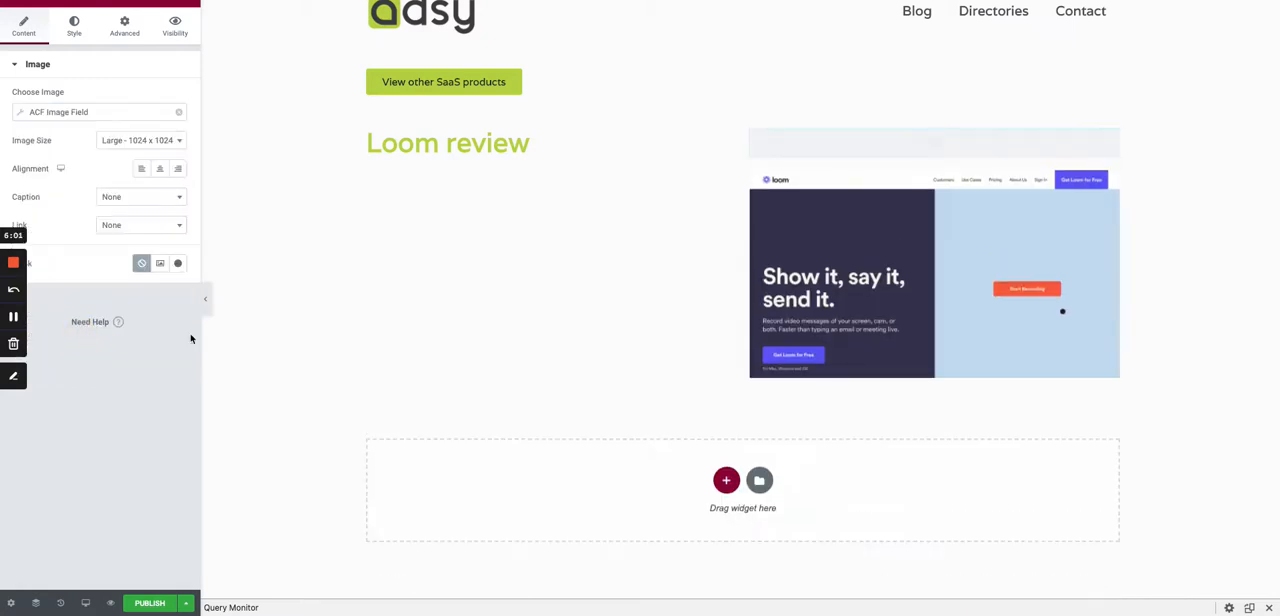
click(24, 115)
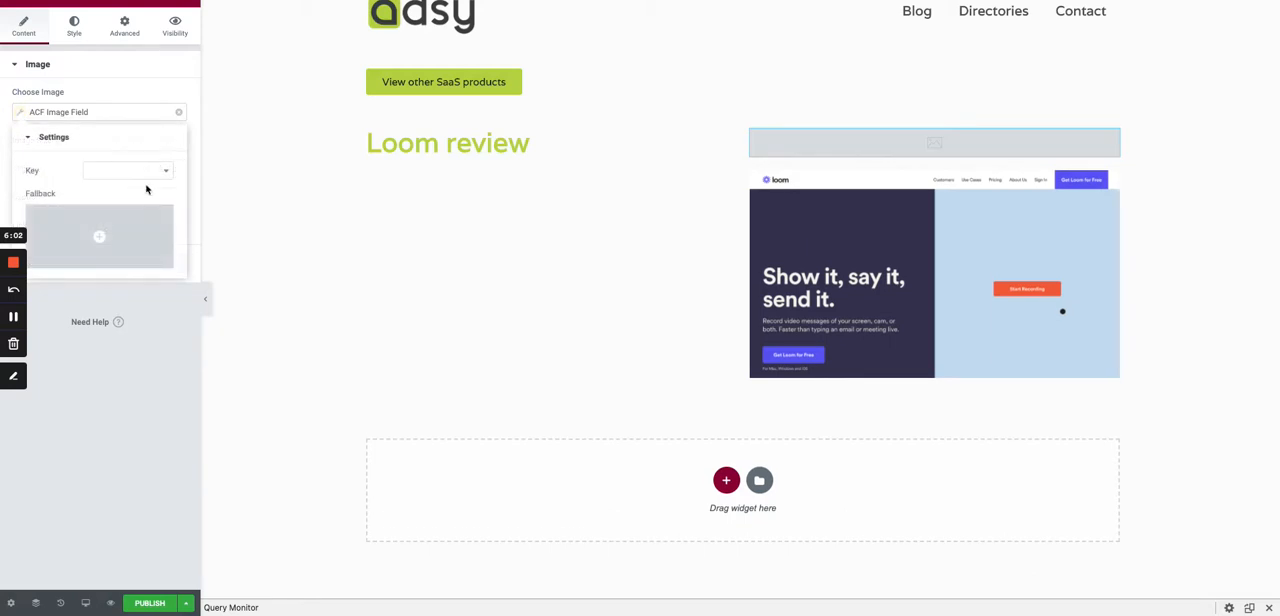
click(141, 176)
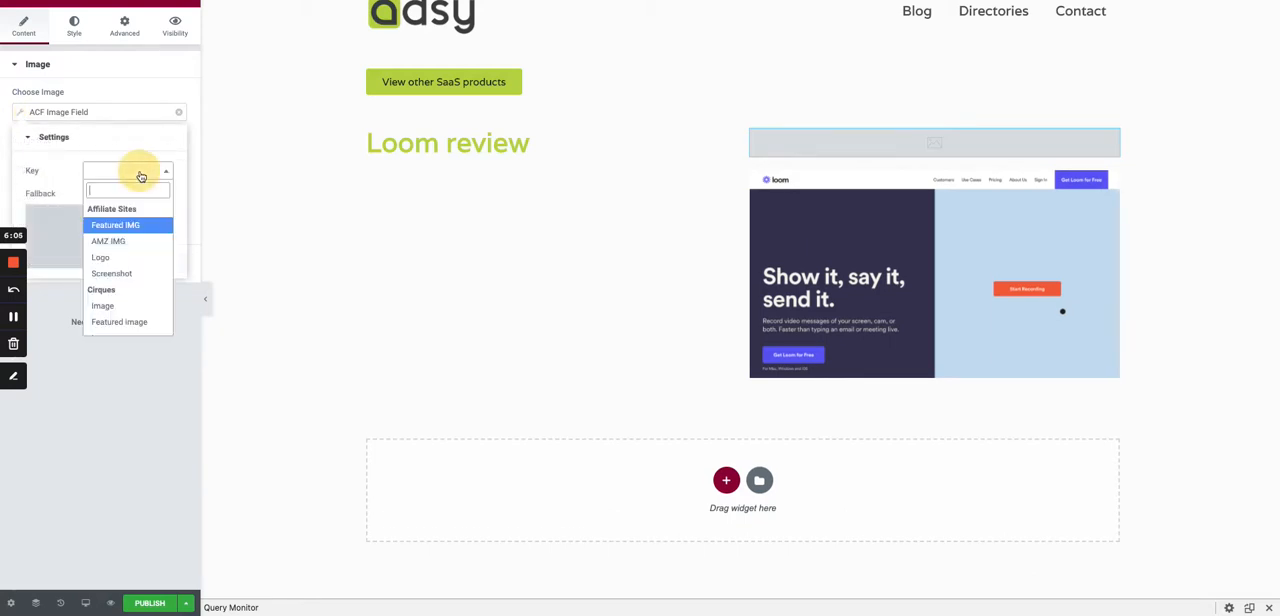
text(logo)
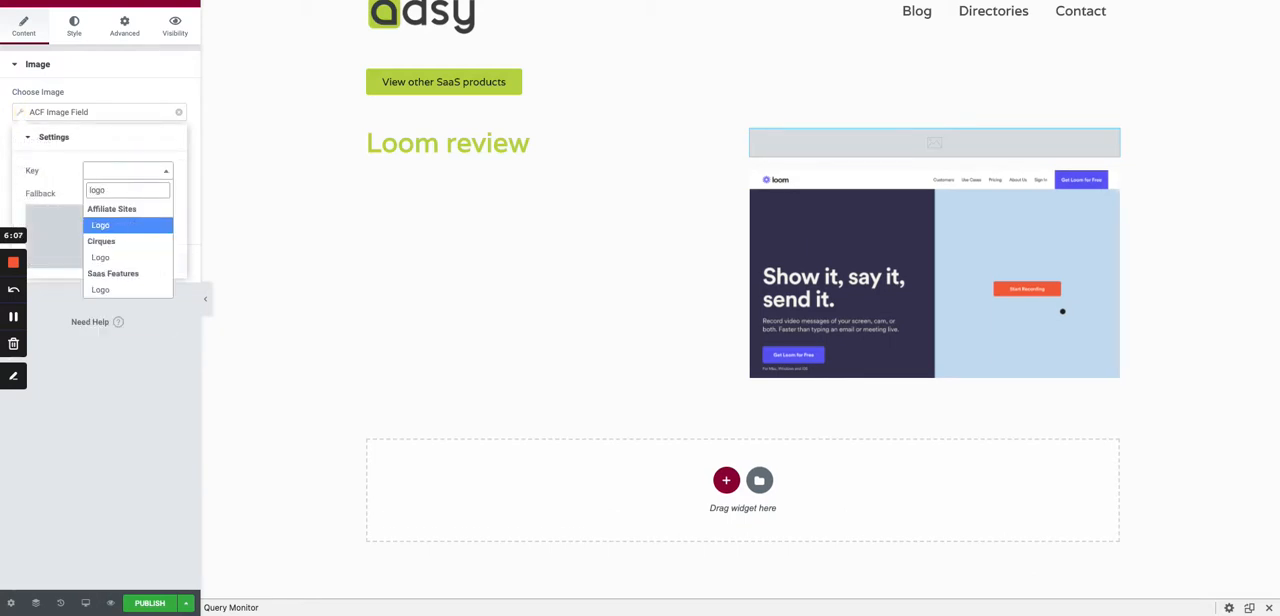
click(106, 289)
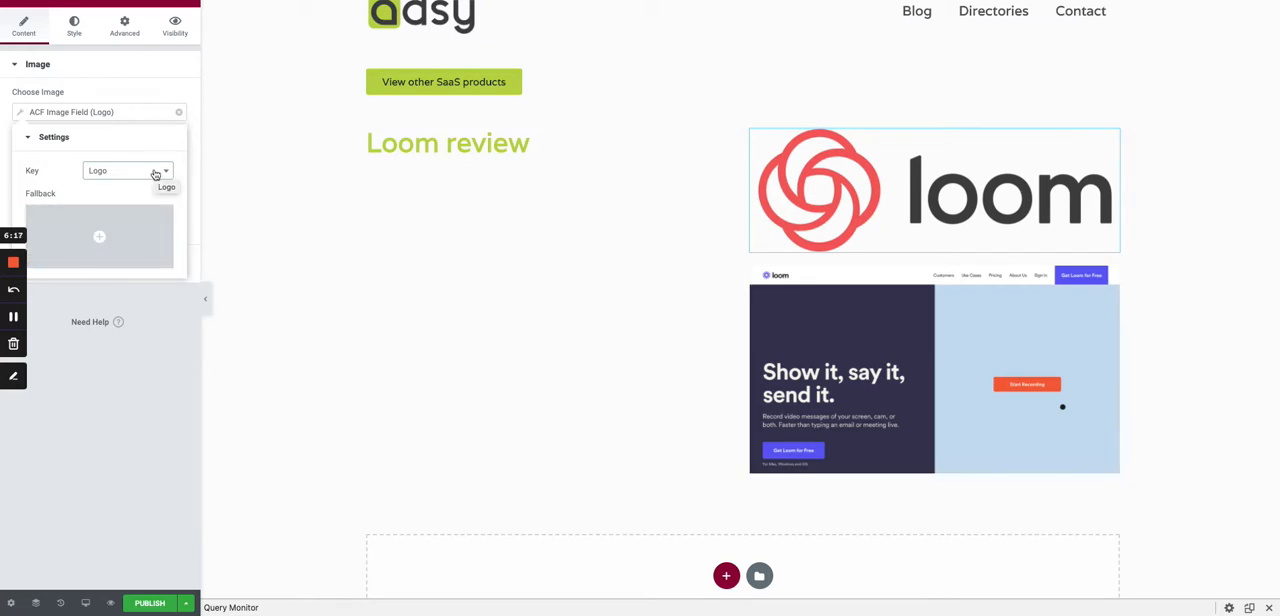
- Set the logo image's width to 50%
click(125, 30)
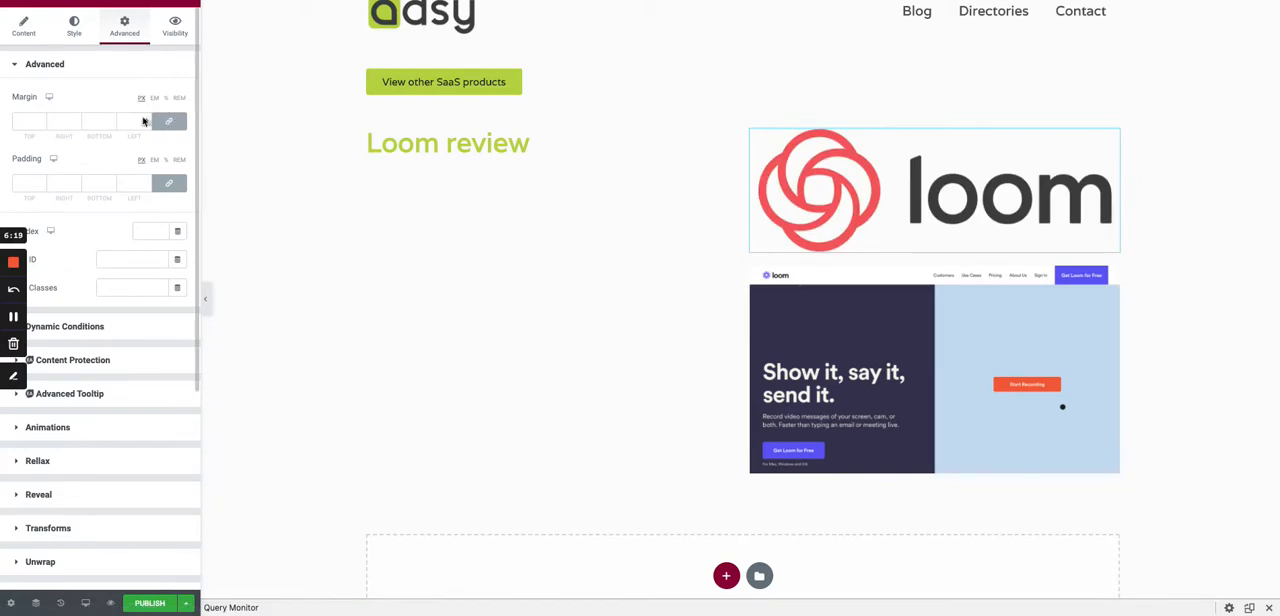
click(75, 33)
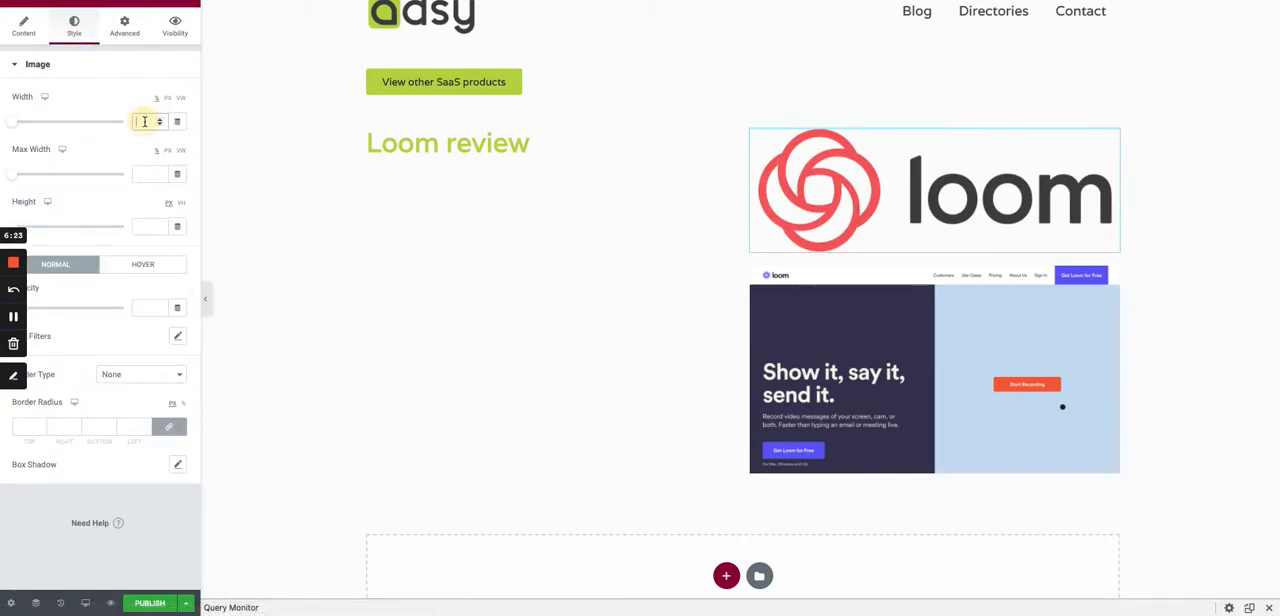
text(50)
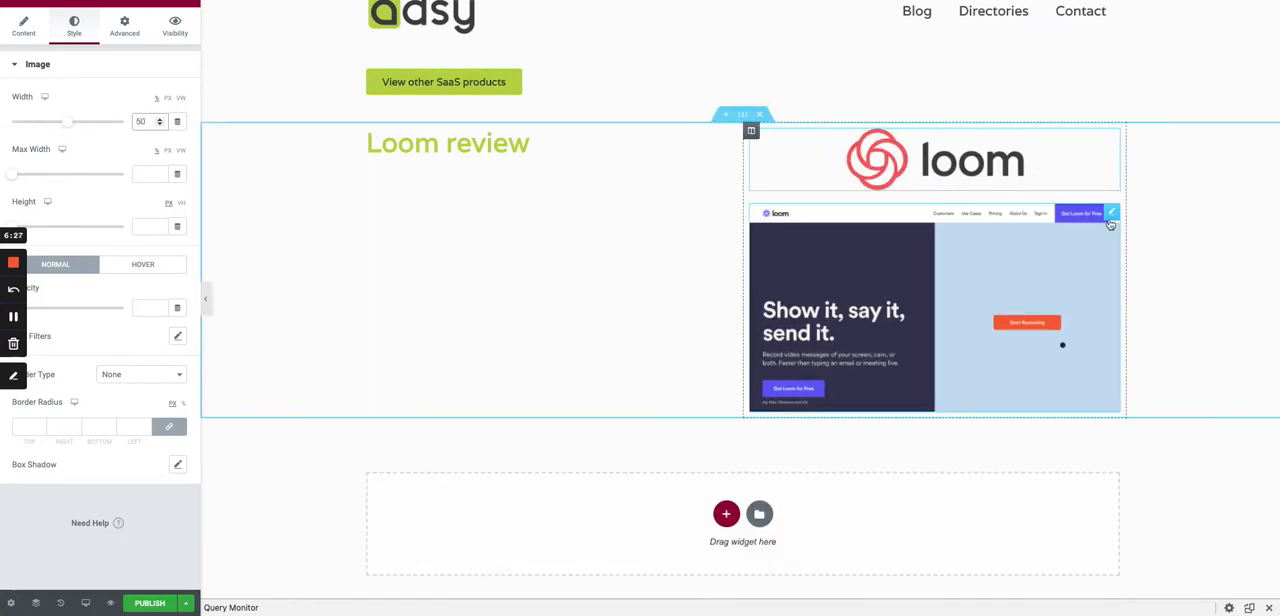
- Give the featured image 10 px of padding on all sides and add a box shadow to it
click(1114, 215)
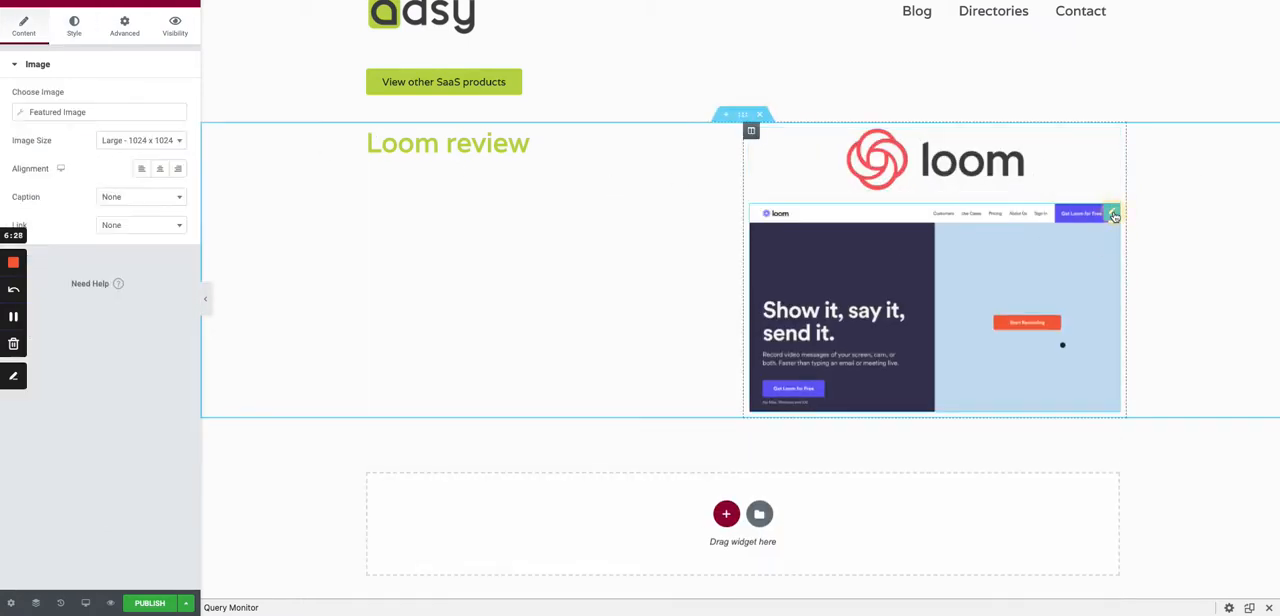
click(130, 34)
click(28, 183)
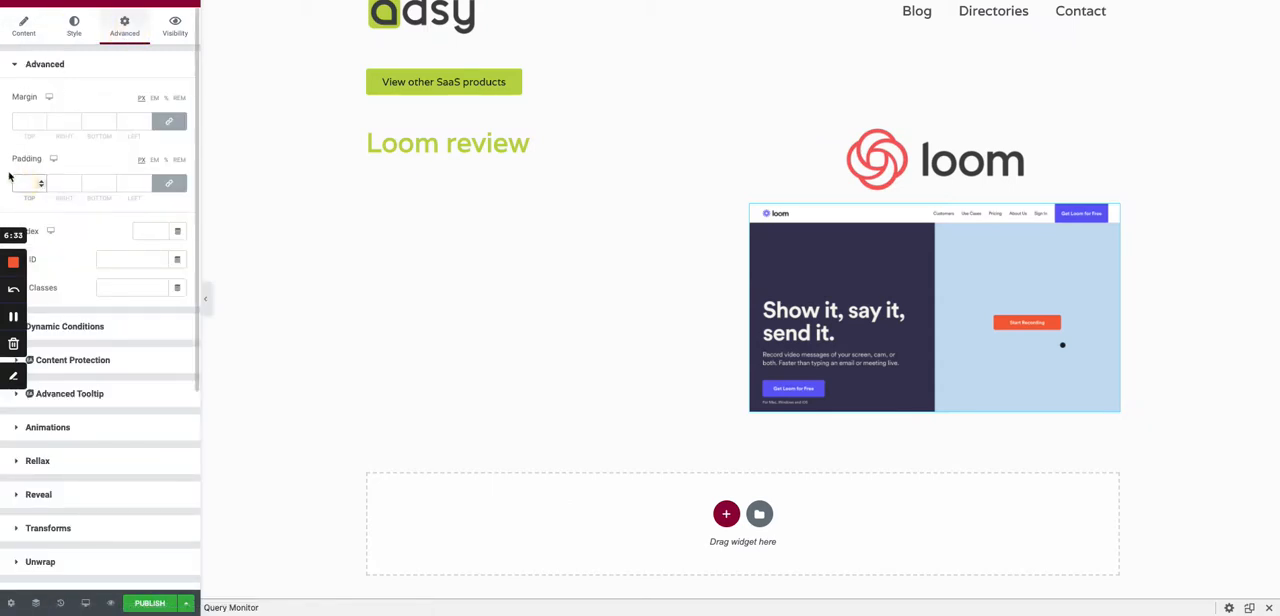
text(10)
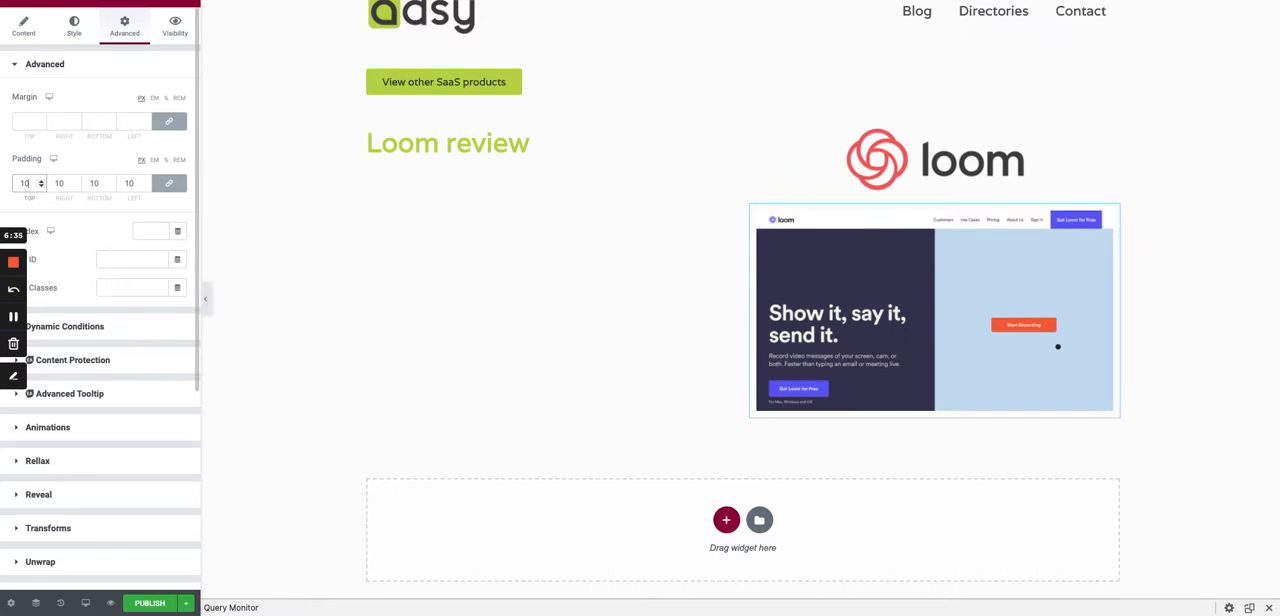
scroll(100, 215, down, 1)
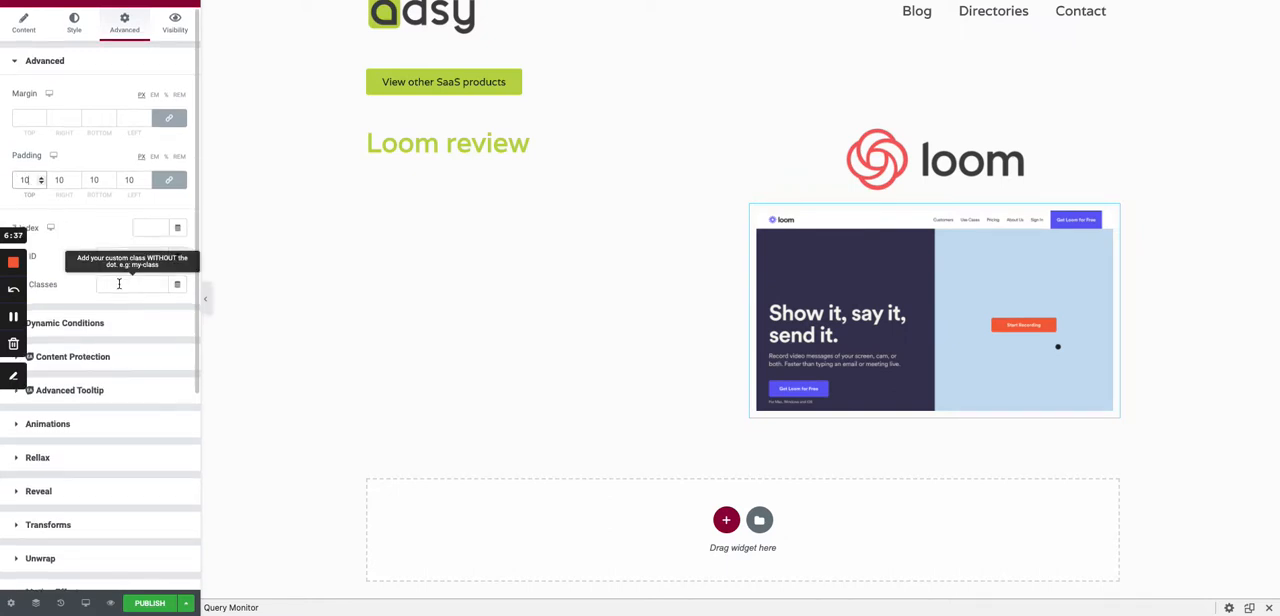
click(74, 20)
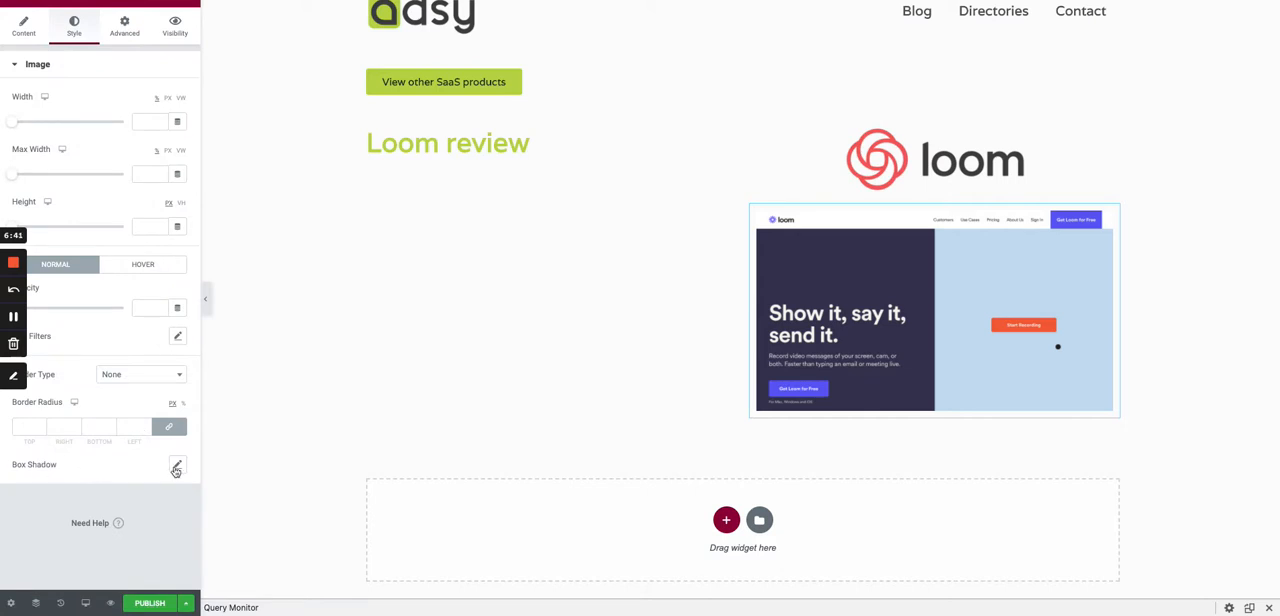
click(176, 467)
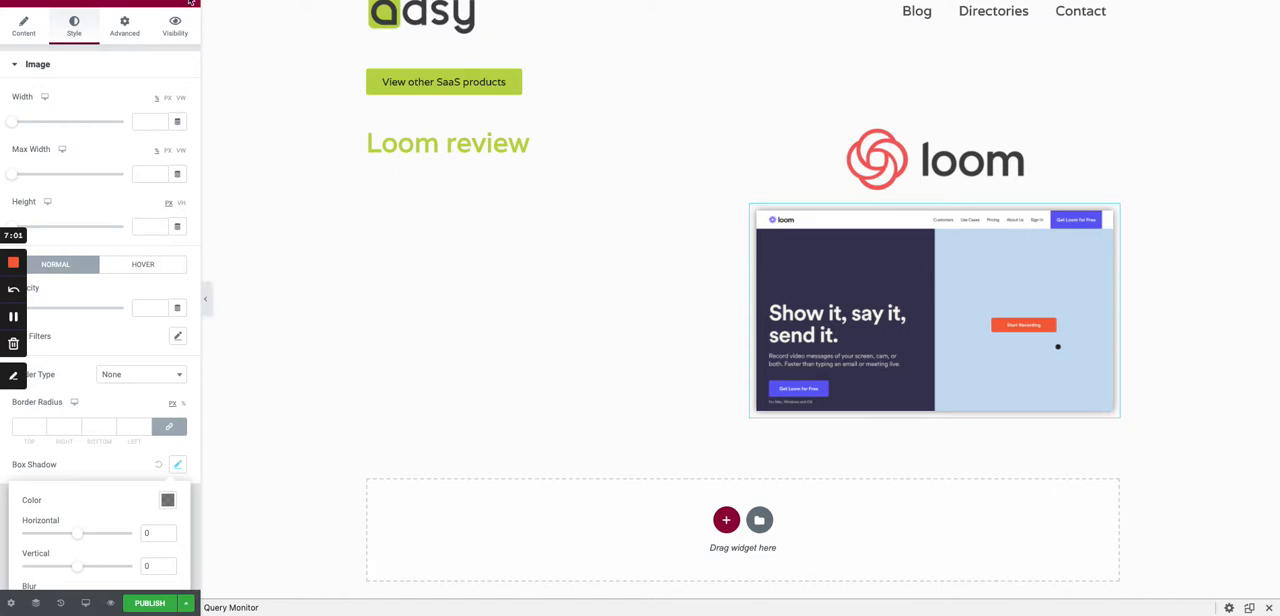
- Place a Post Info widget directly below the post title and remove its Author, Date and Time items
click(190, 3)
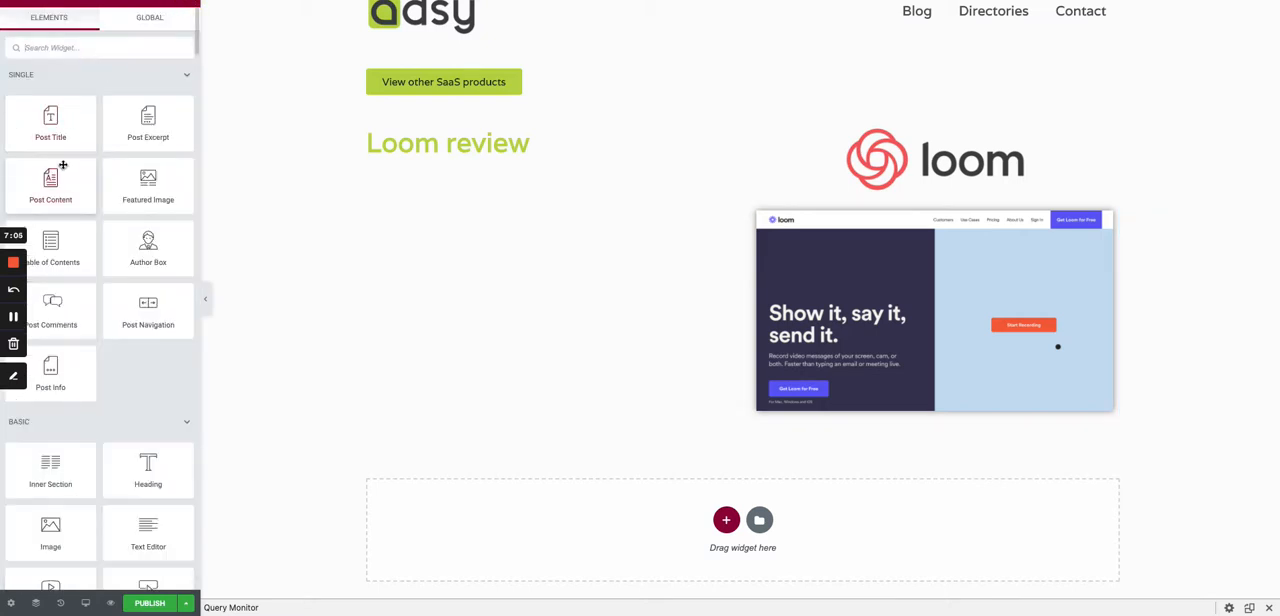
drag(51, 368, 449, 152)
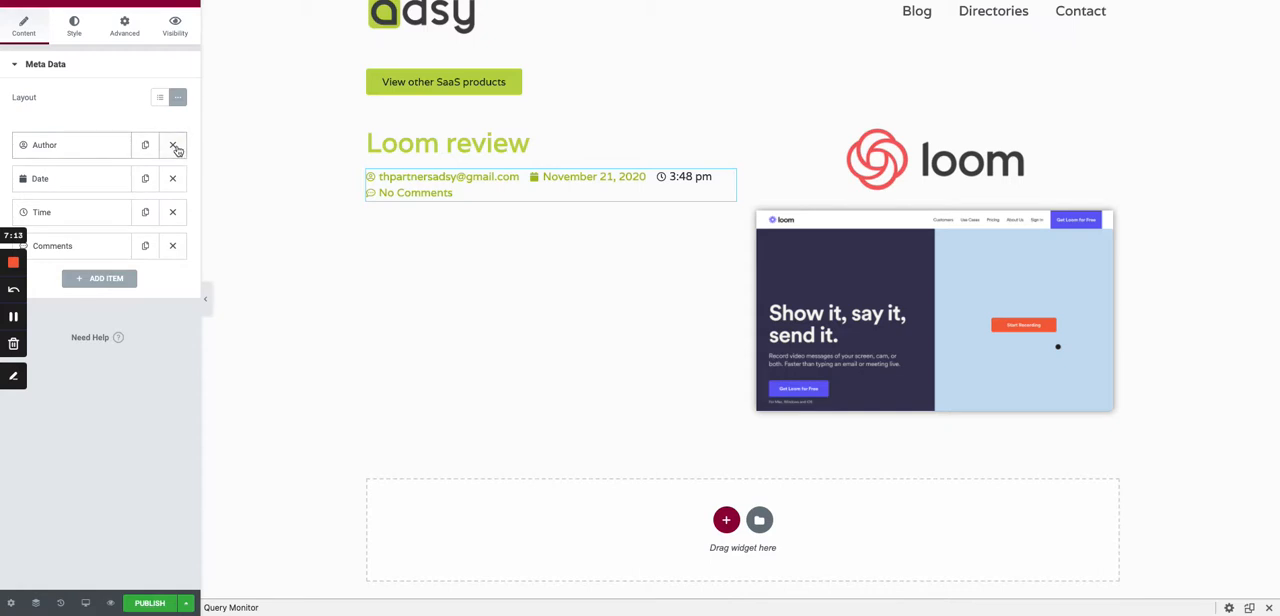
click(174, 146)
click(172, 147)
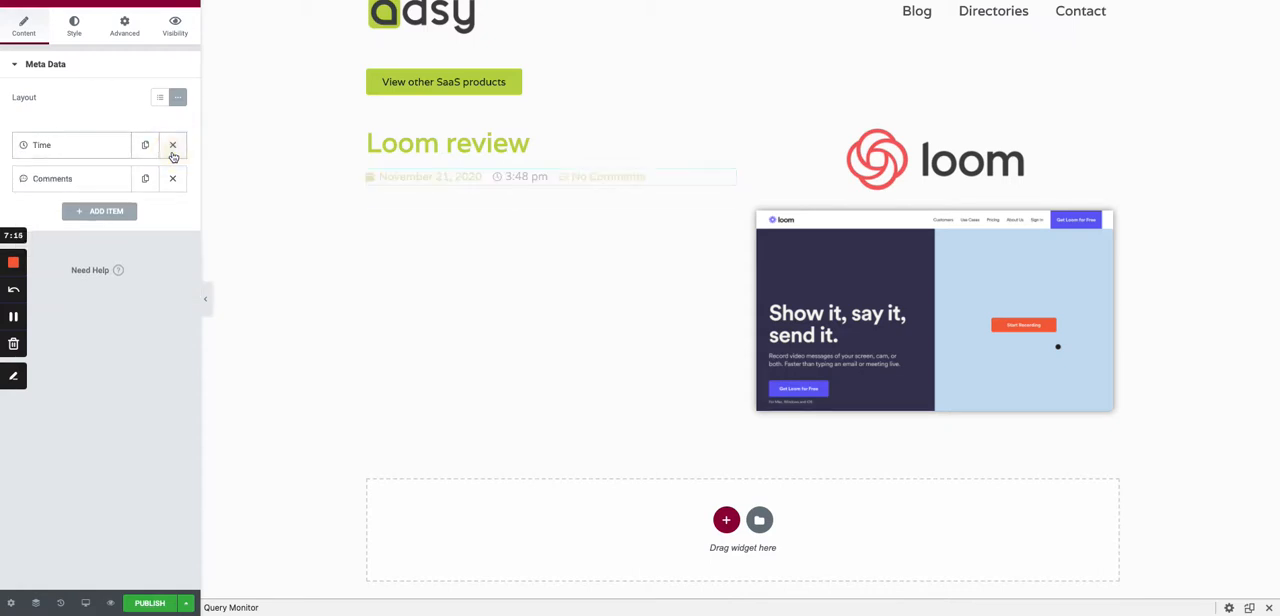
click(170, 148)
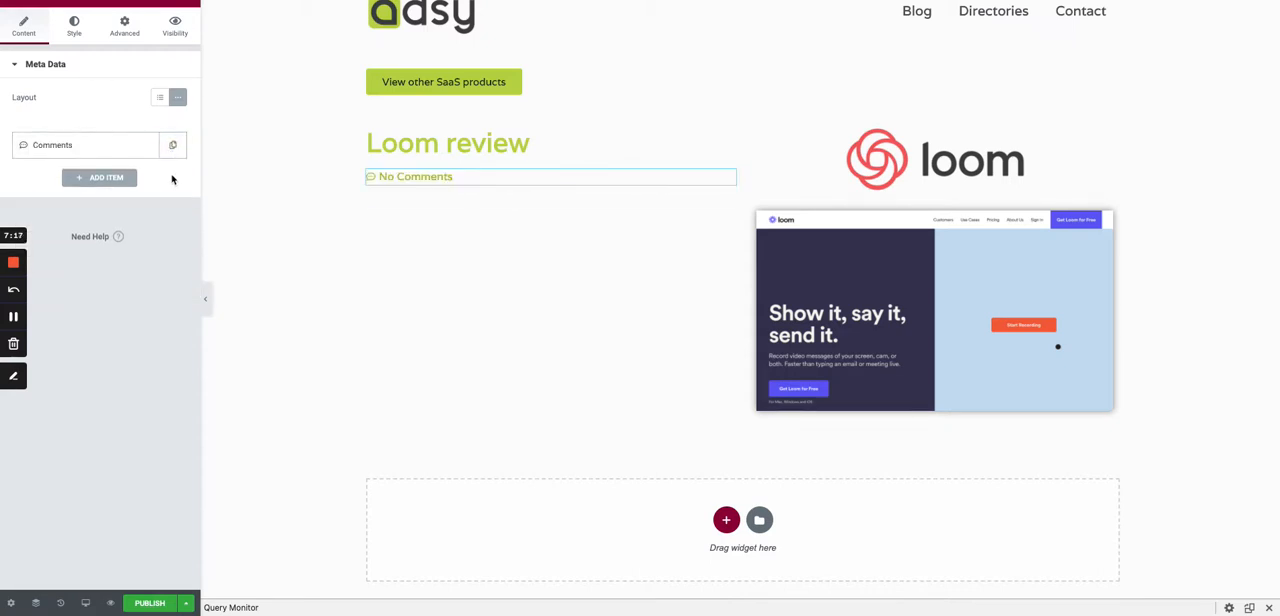
- Add a Terms item using the Software Types taxonomy to the post info and remove the Comments item
click(99, 178)
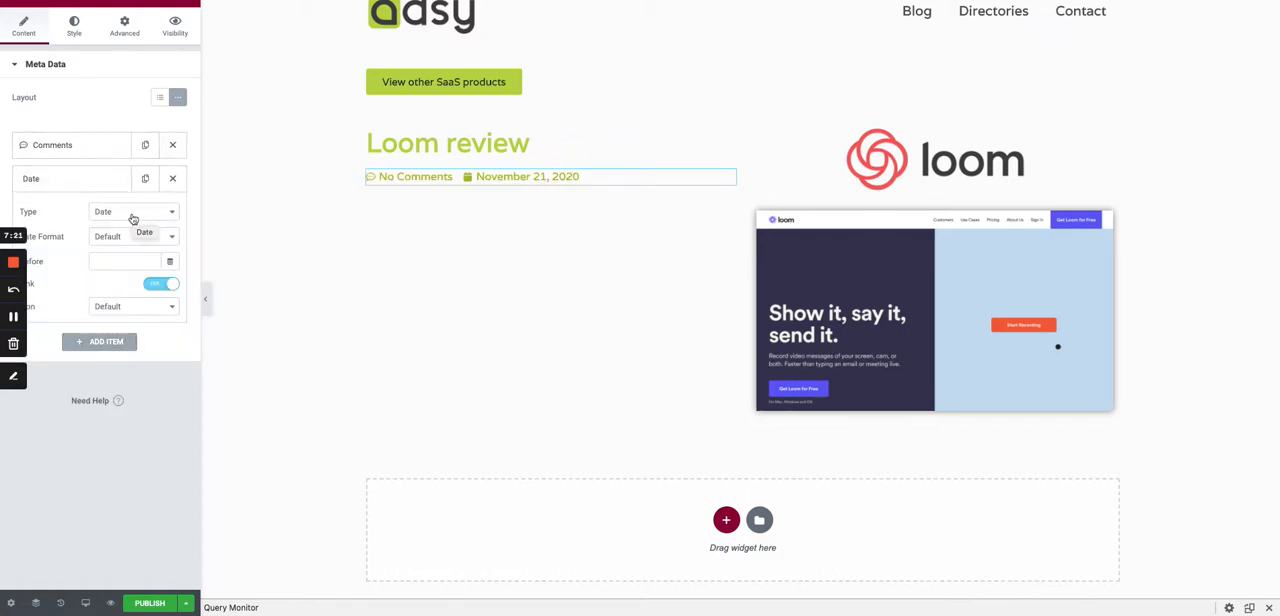
click(134, 214)
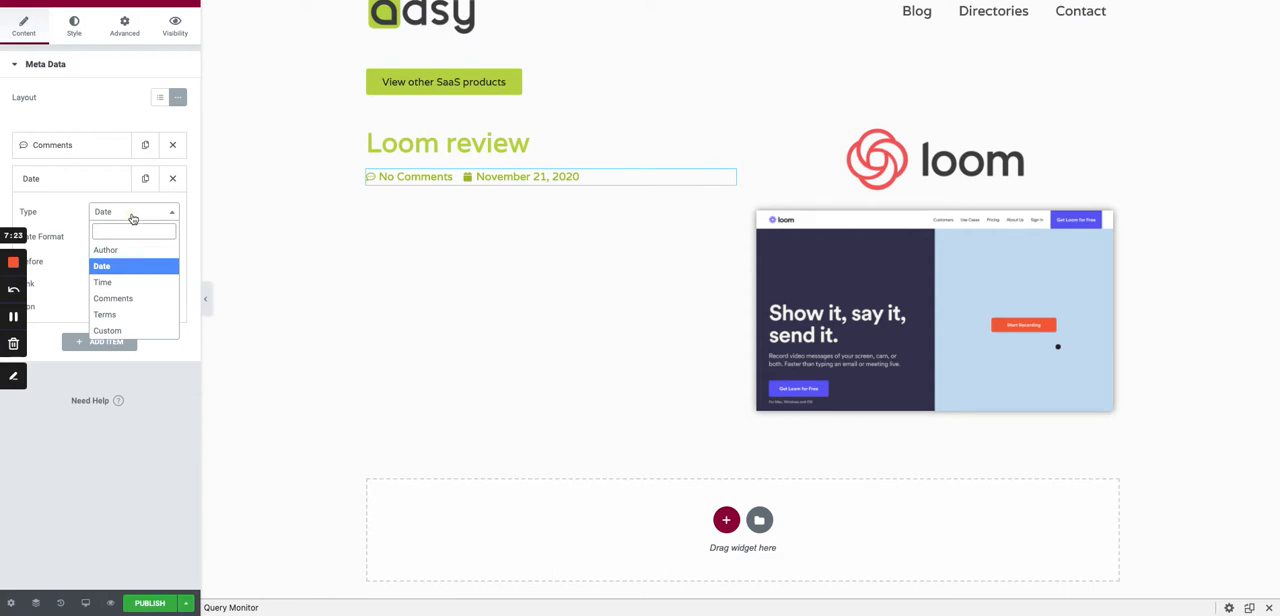
text(te)
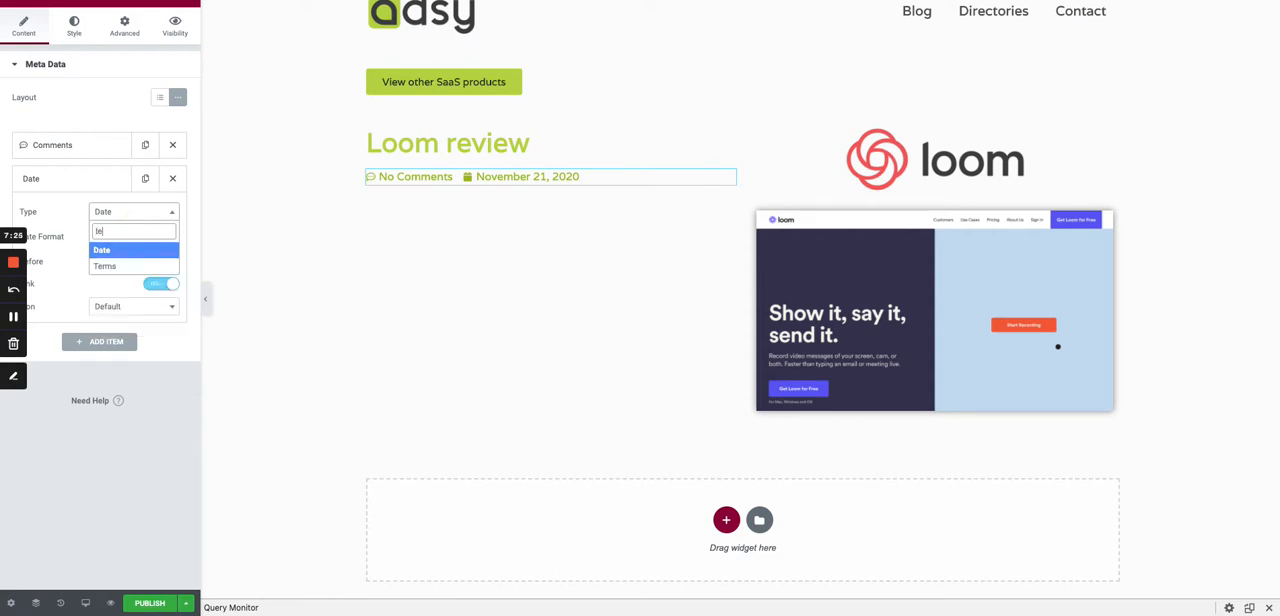
click(131, 266)
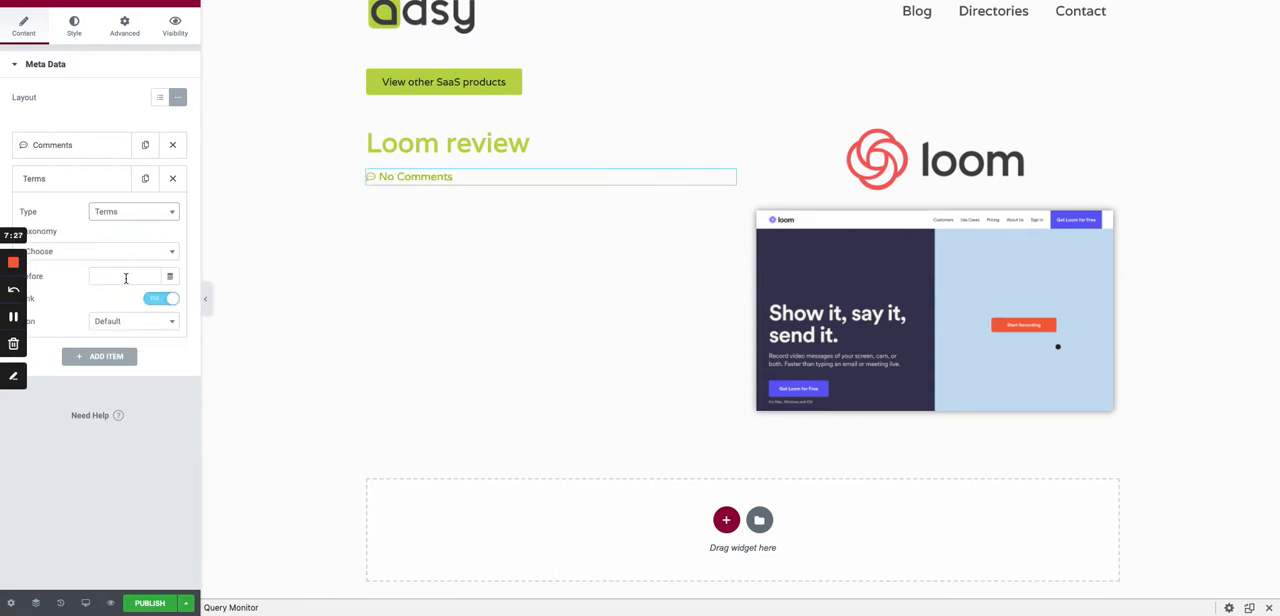
click(102, 254)
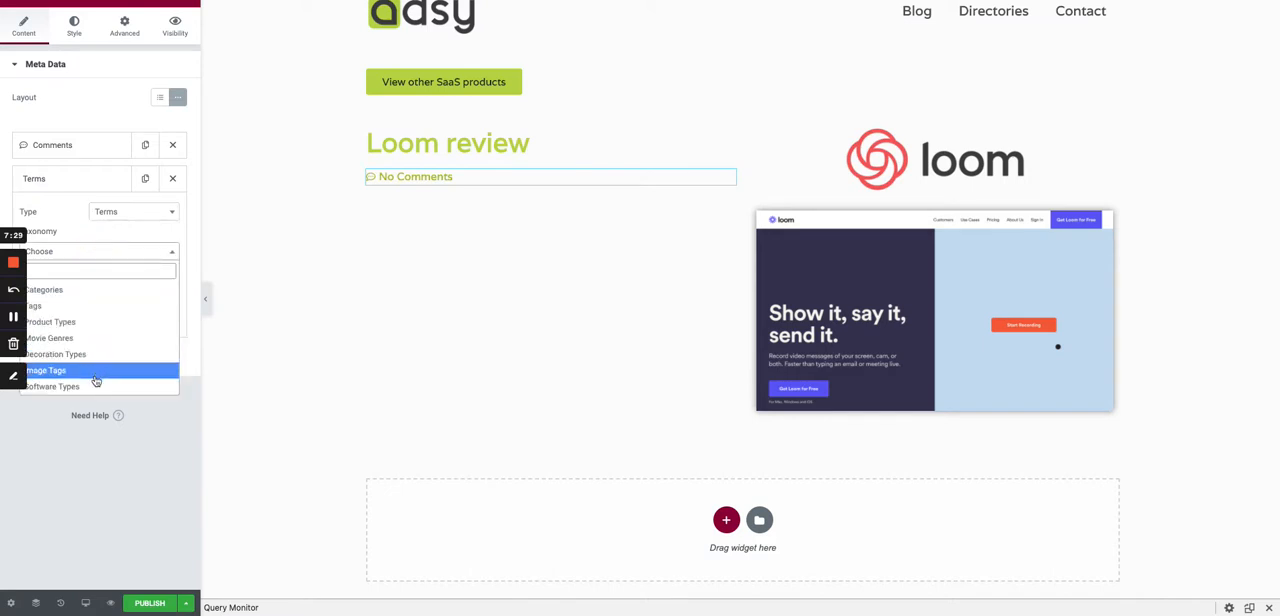
click(88, 388)
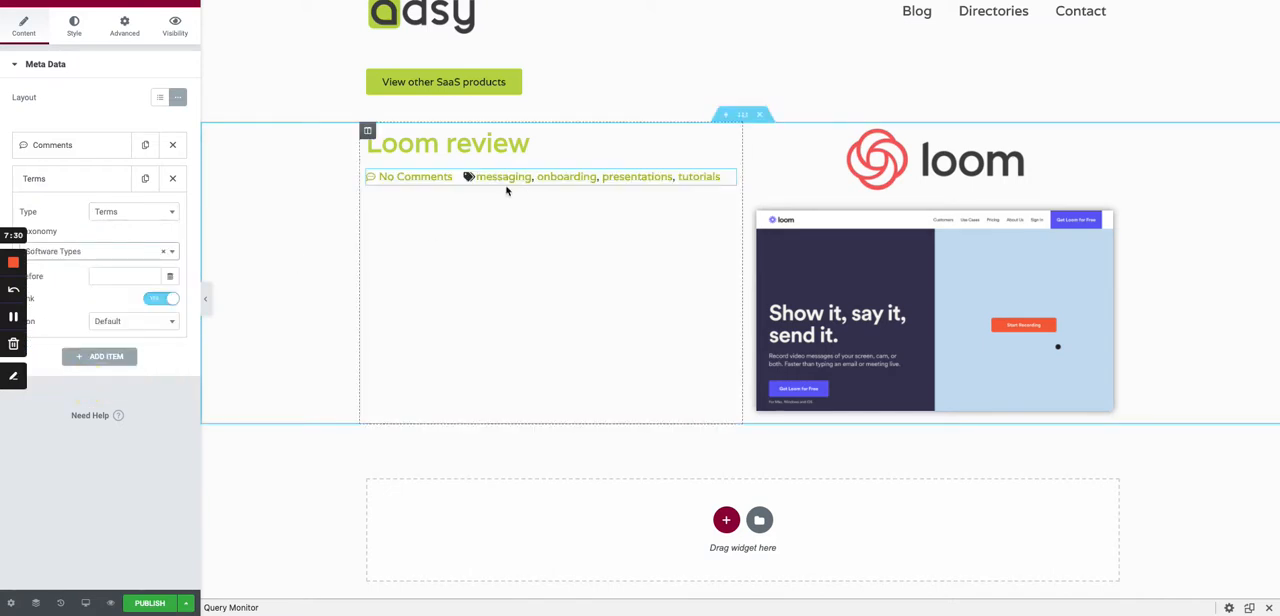
click(172, 145)
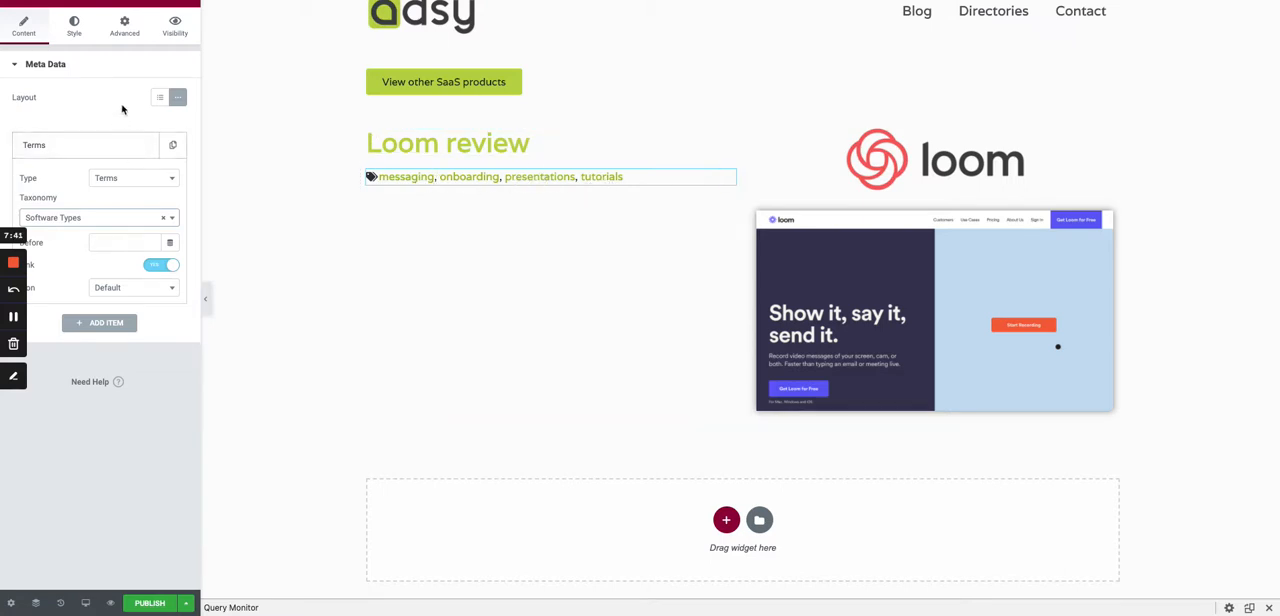
- Set the post info list's space between items to 0 and its text indent to 15
click(73, 26)
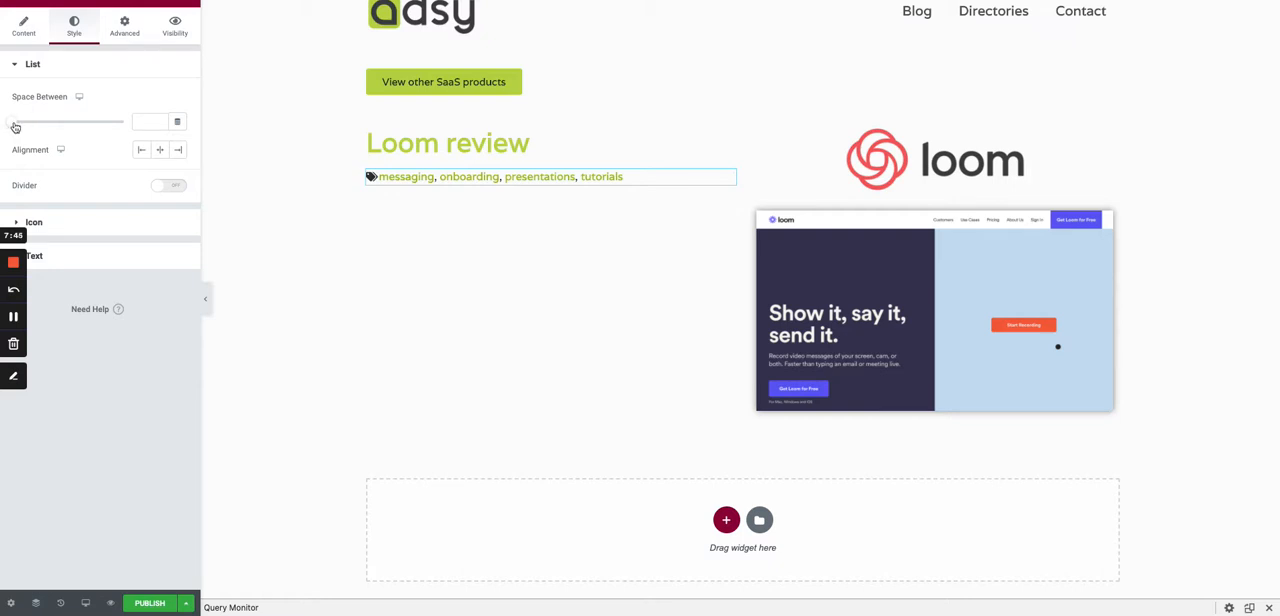
drag(15, 127, 11, 128)
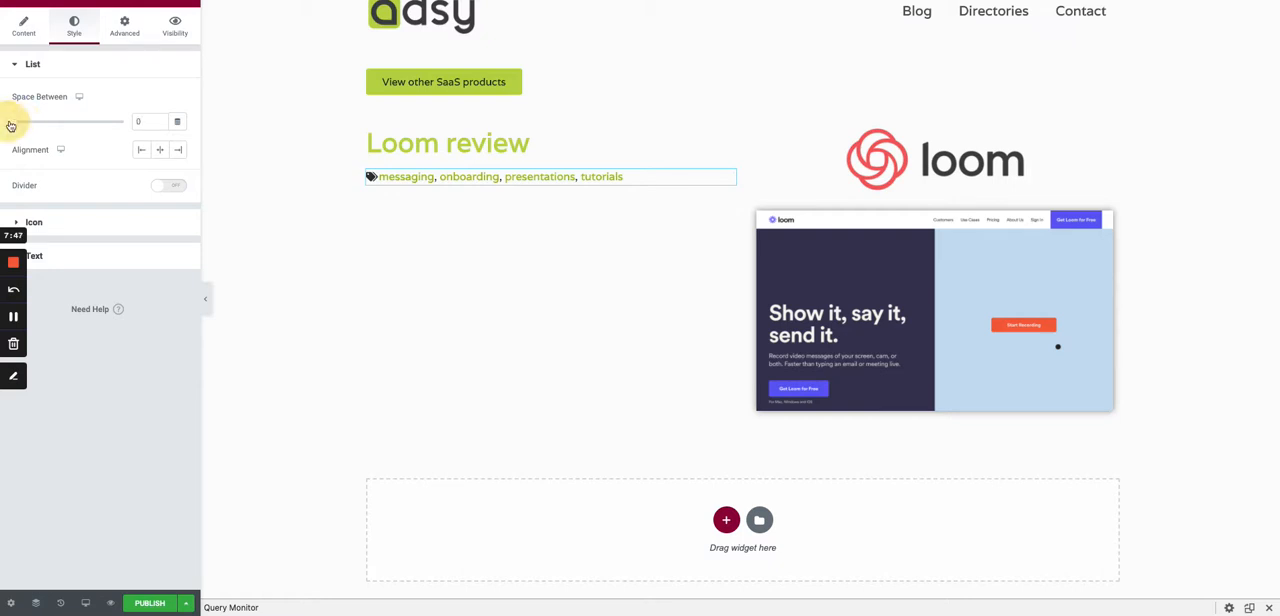
click(40, 257)
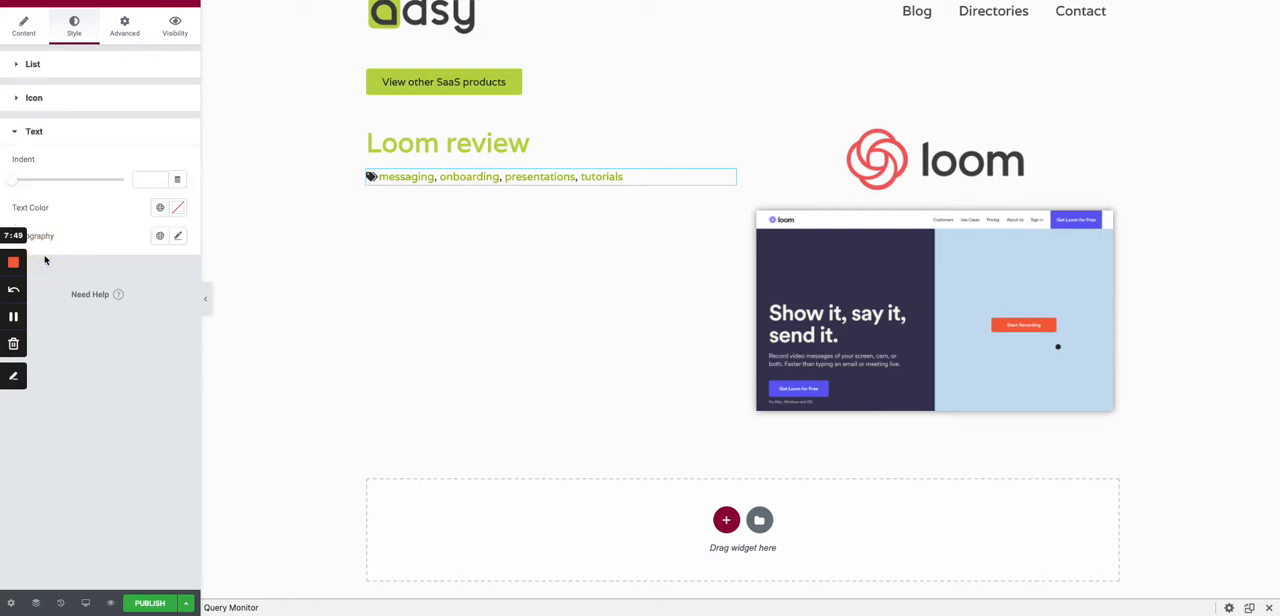
drag(16, 178, 47, 184)
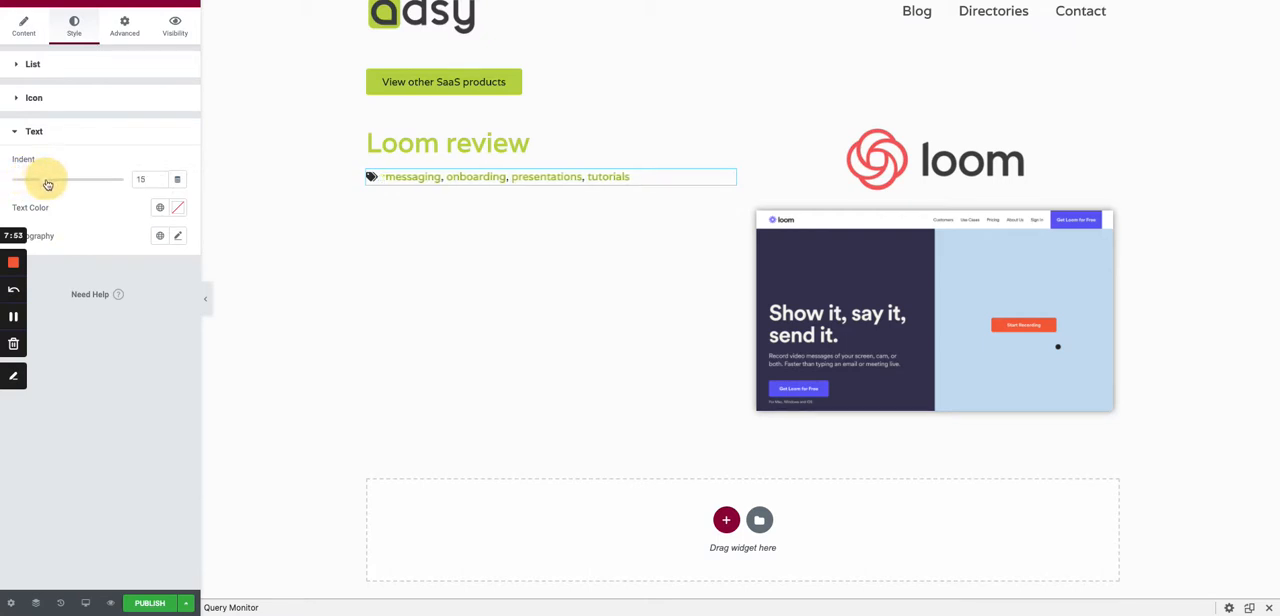
- Place a Heading widget between the post title and the post info
click(188, 2)
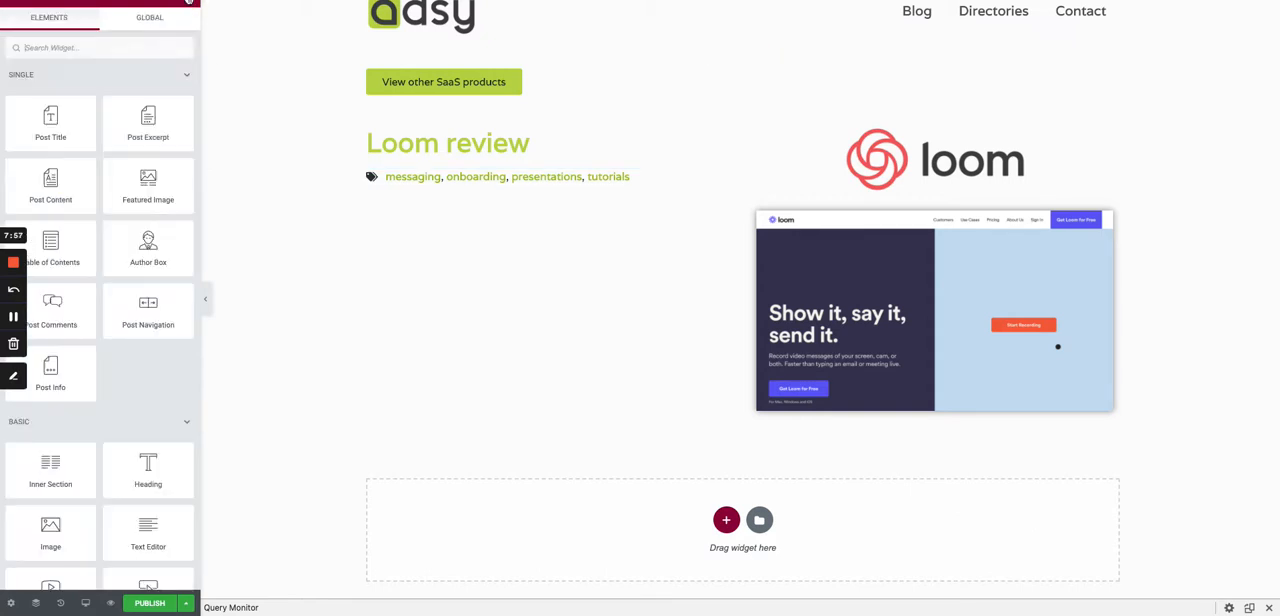
drag(147, 465, 445, 150)
drag(118, 112, 88, 88)
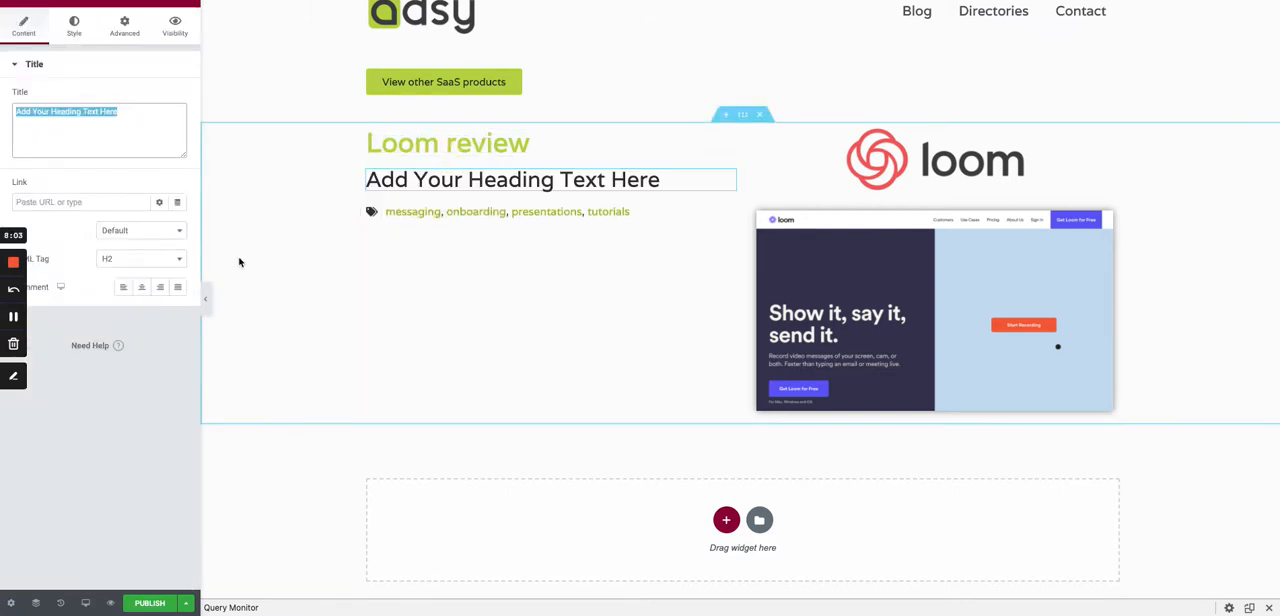
click(148, 66)
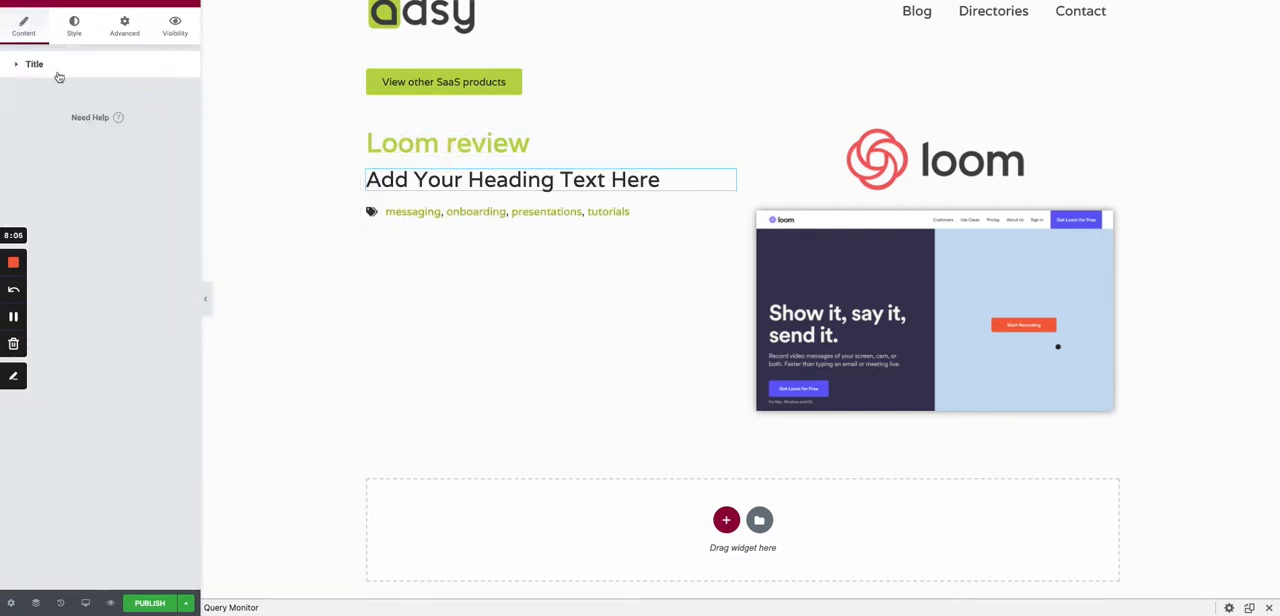
click(42, 64)
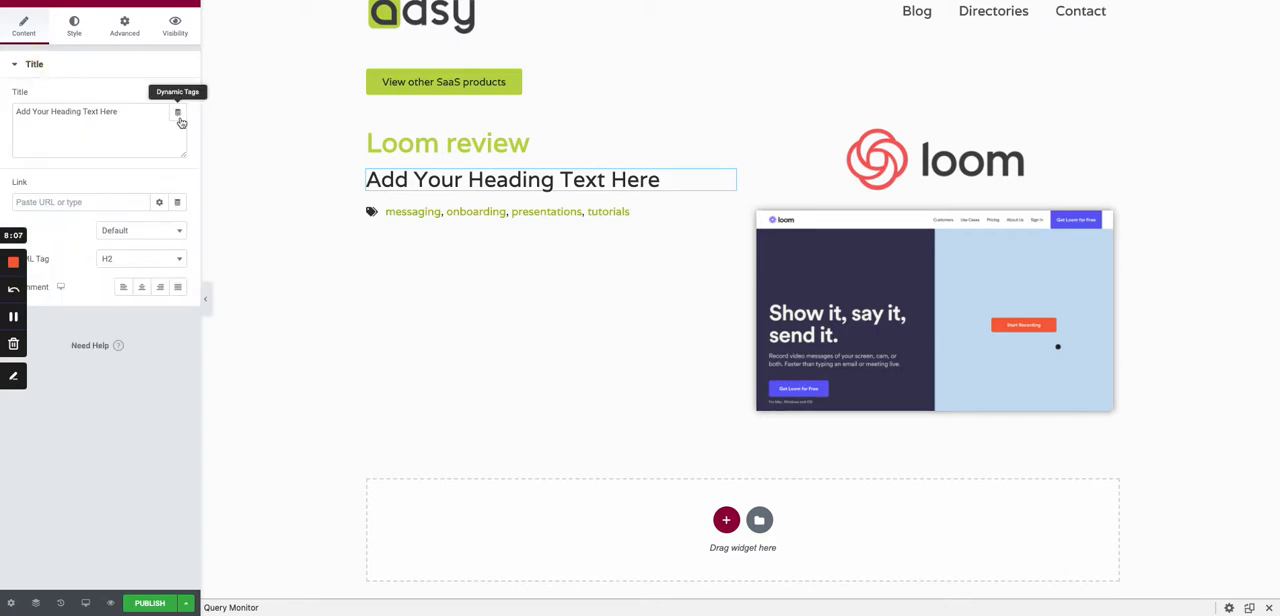
- Source the heading's text dynamically from an ACF Field, using the Main use case key under Saas Features
click(180, 120)
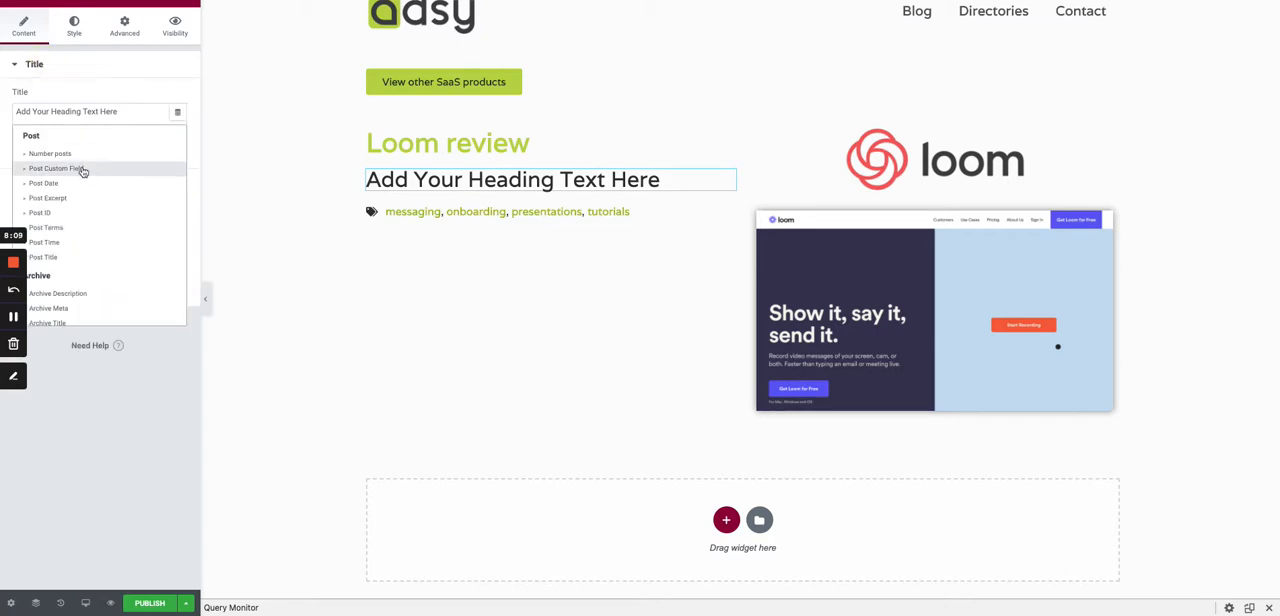
scroll(78, 172, down, 3)
scroll(77, 175, down, 3)
click(65, 262)
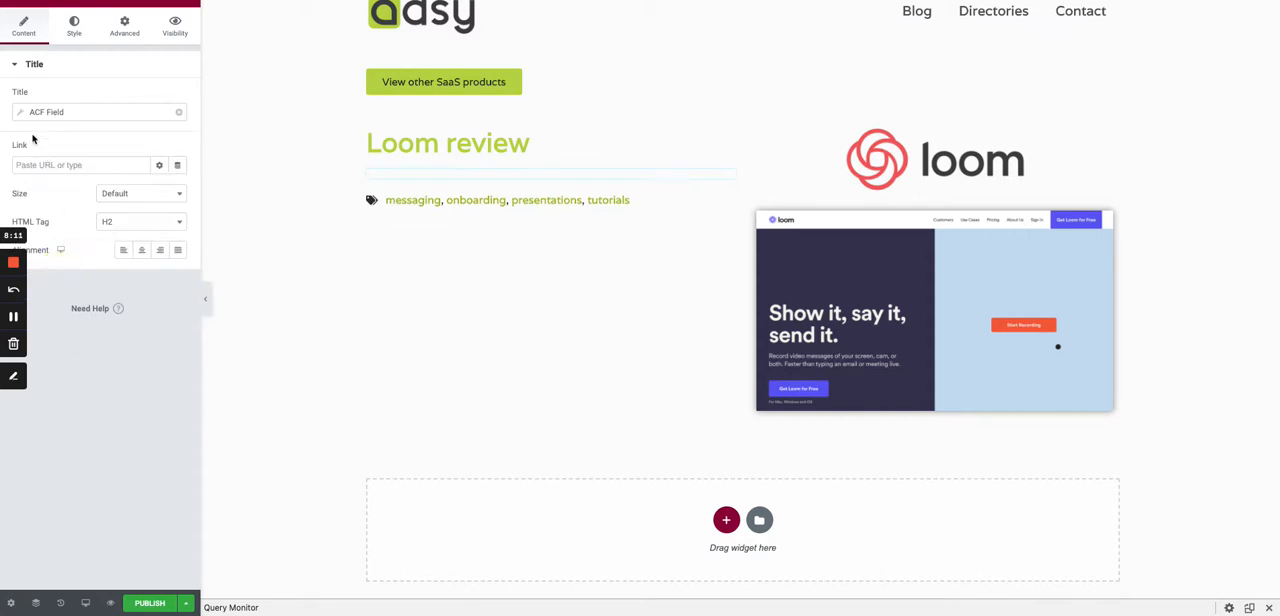
click(25, 114)
click(123, 171)
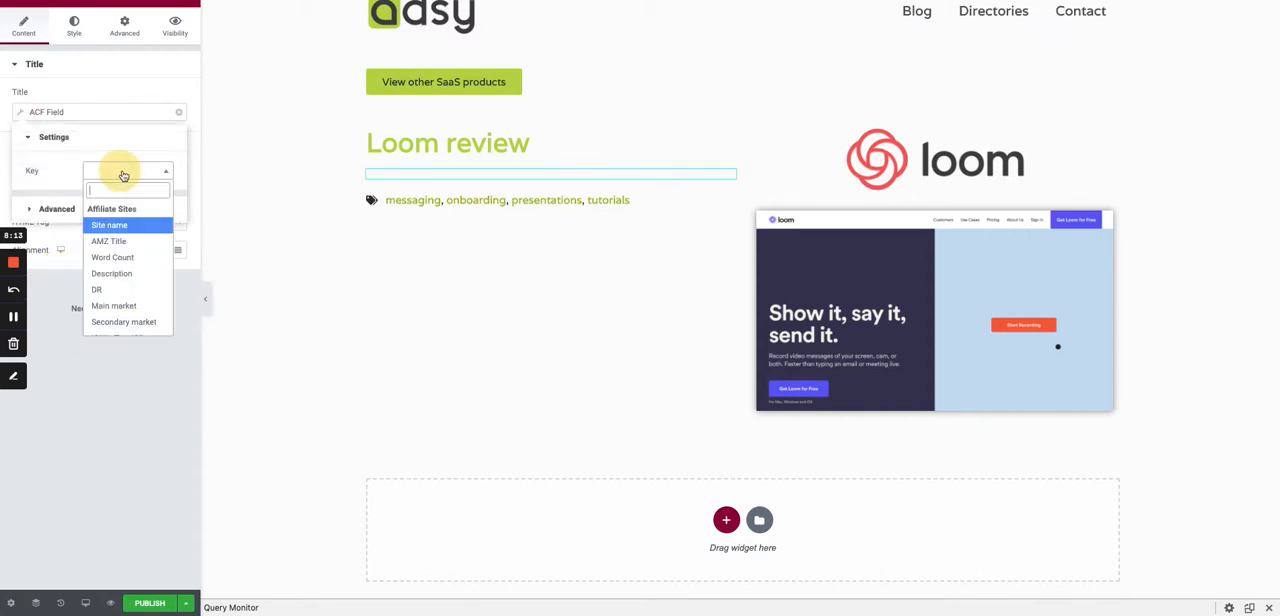
text(use)
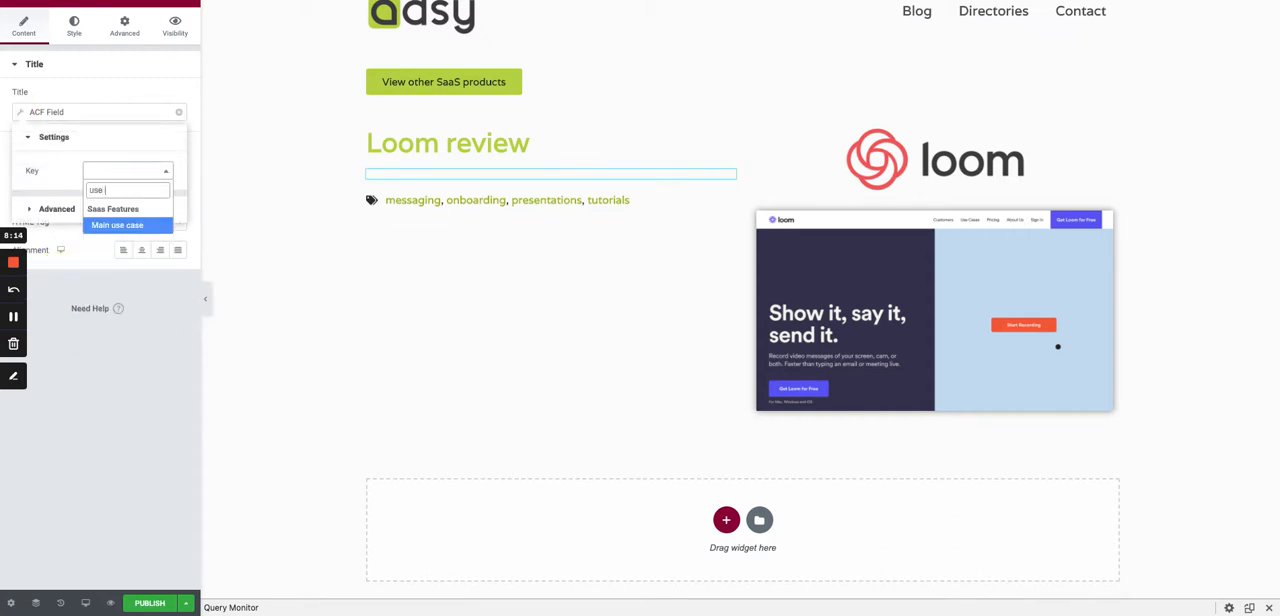
click(142, 226)
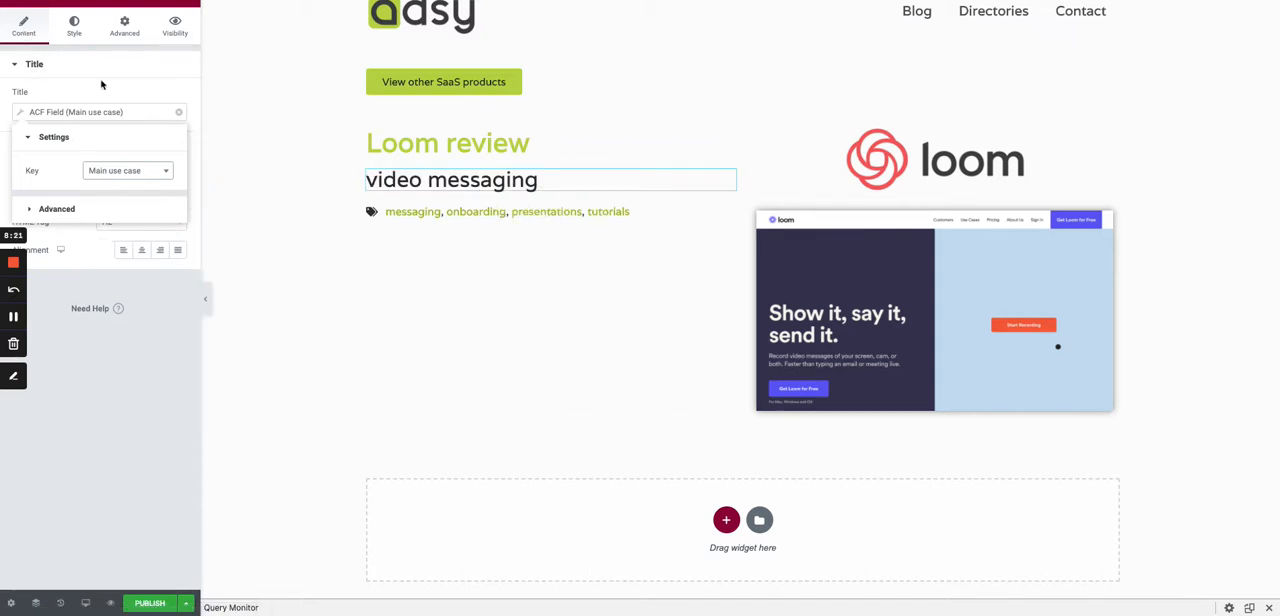
- Put the text "Main use case: " before the heading's dynamic ACF value
click(66, 205)
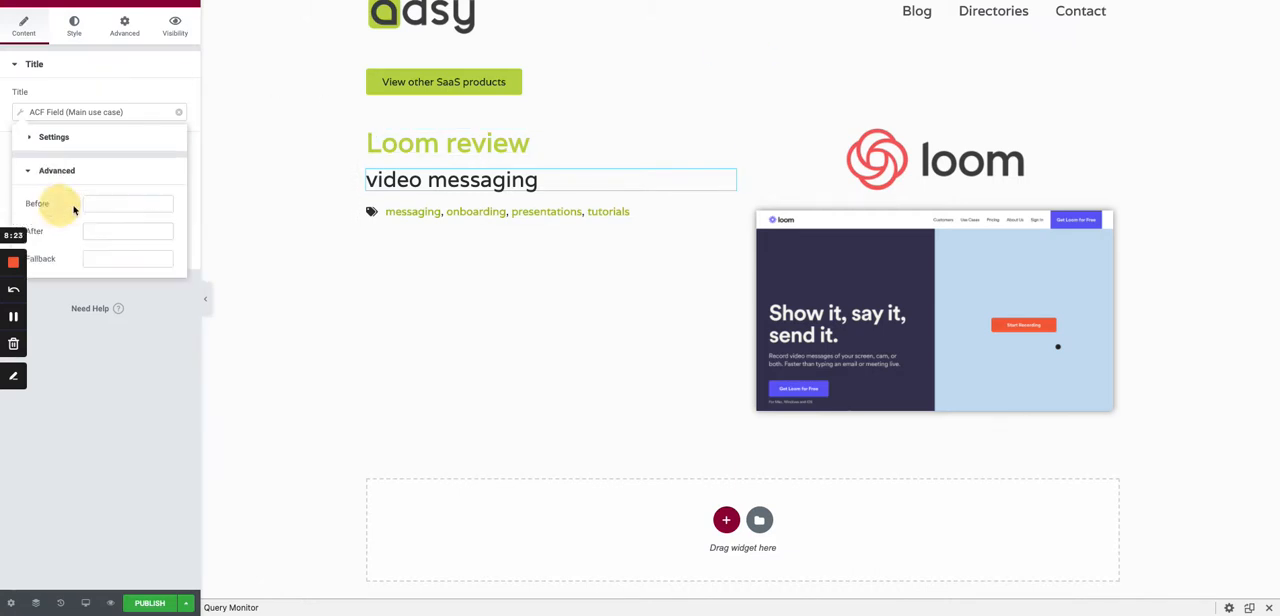
click(108, 202)
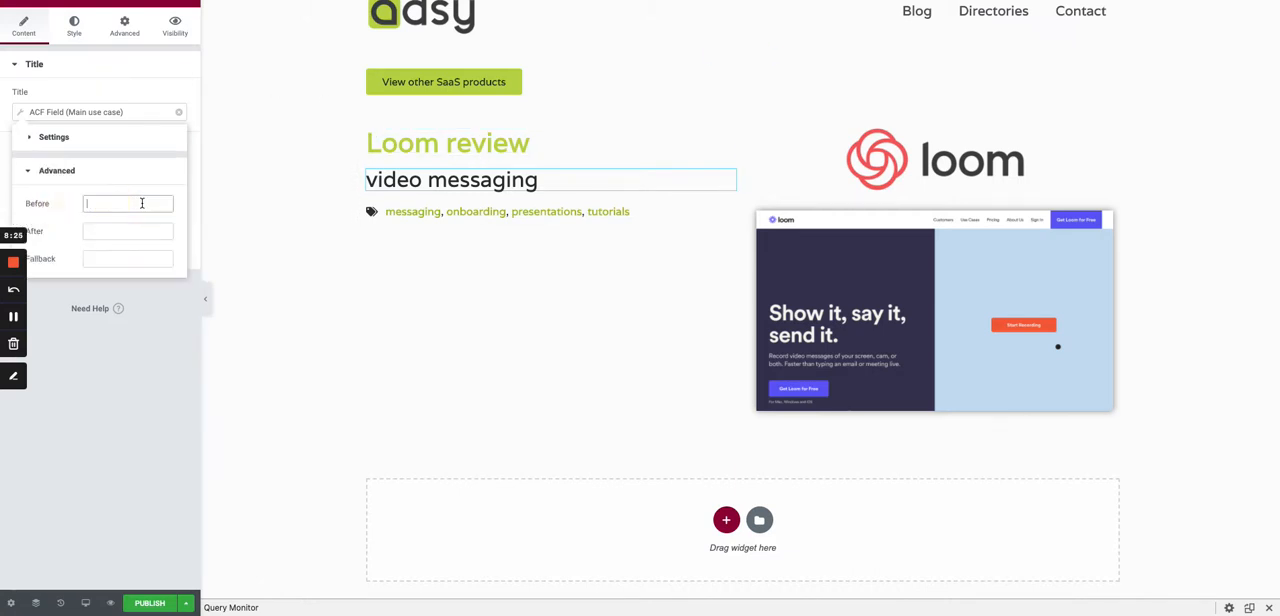
text(Mai)
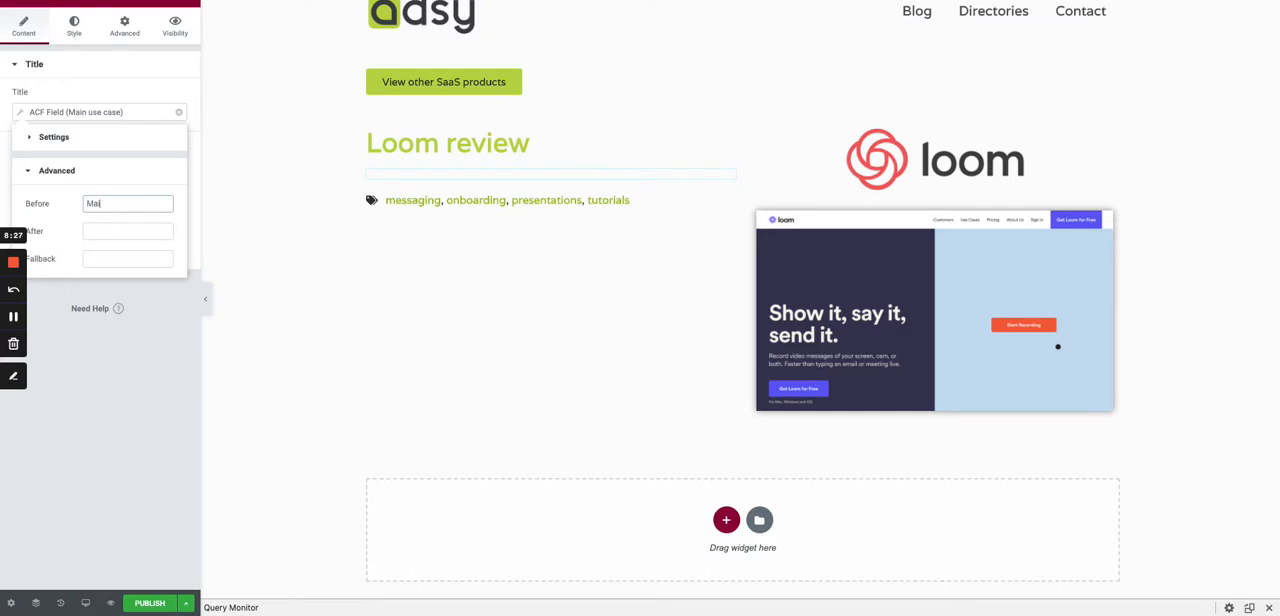
text(n use case:)
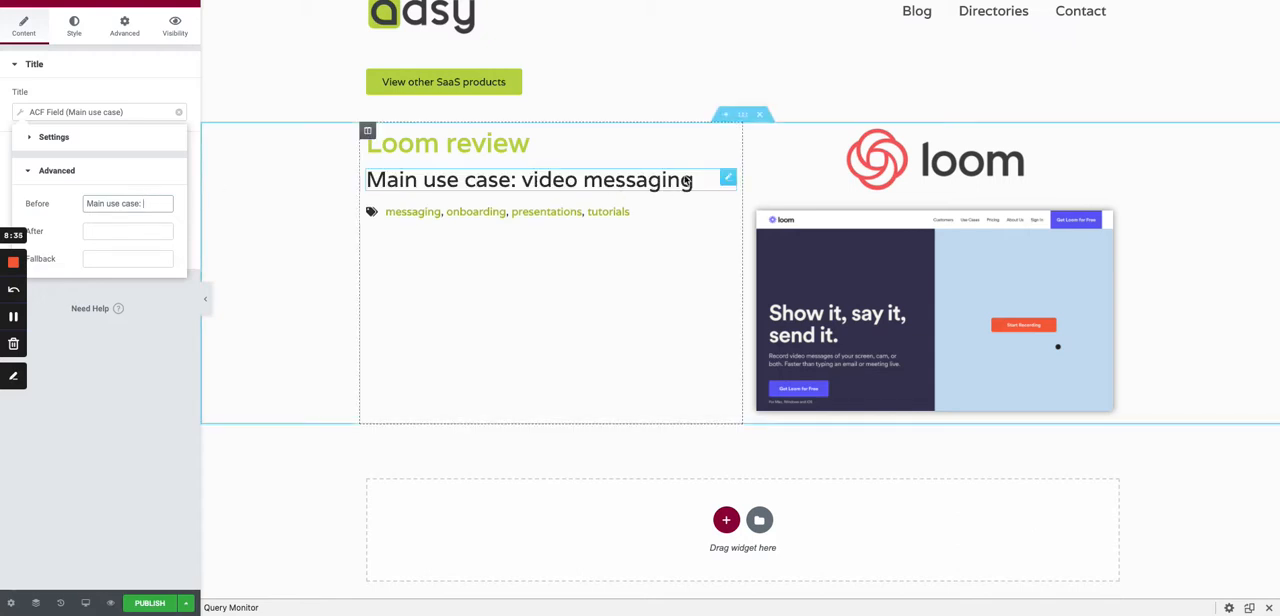
- Set the main use case heading's typography size to 20 px
click(74, 28)
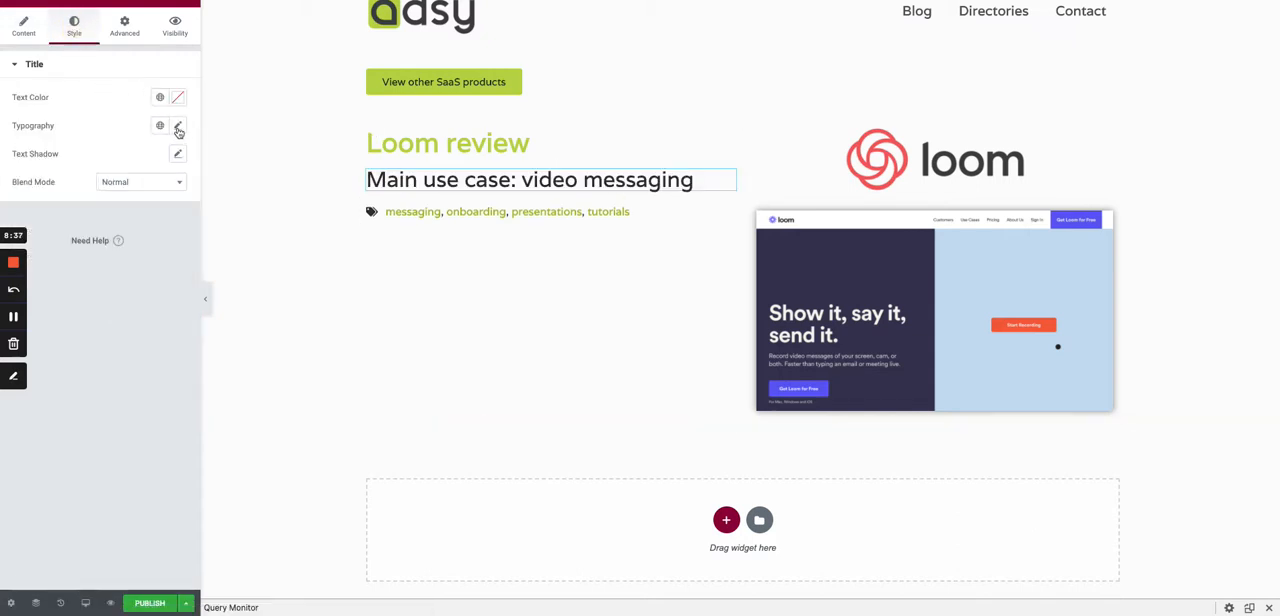
click(178, 127)
click(137, 238)
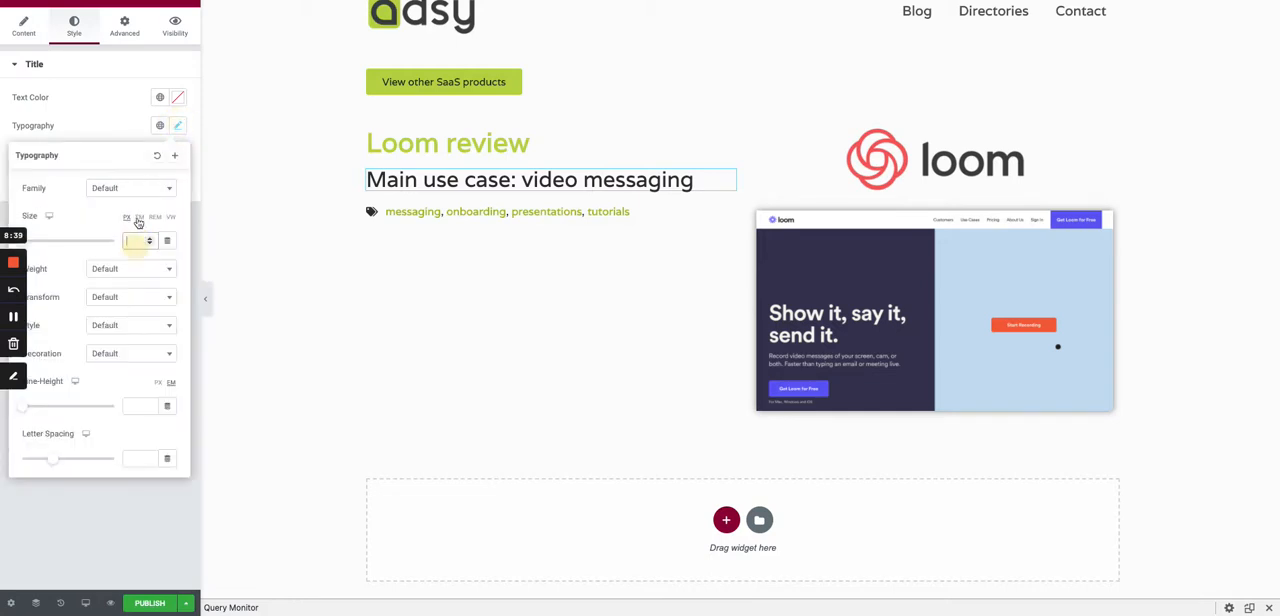
text(20)
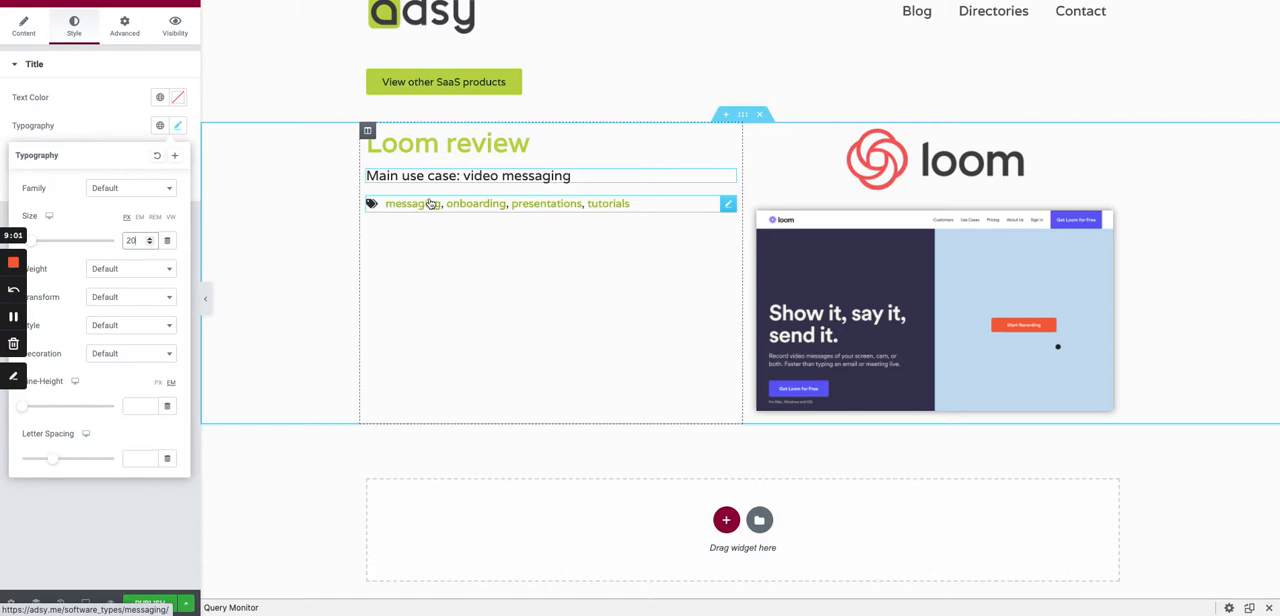
scroll(432, 203, down, 1)
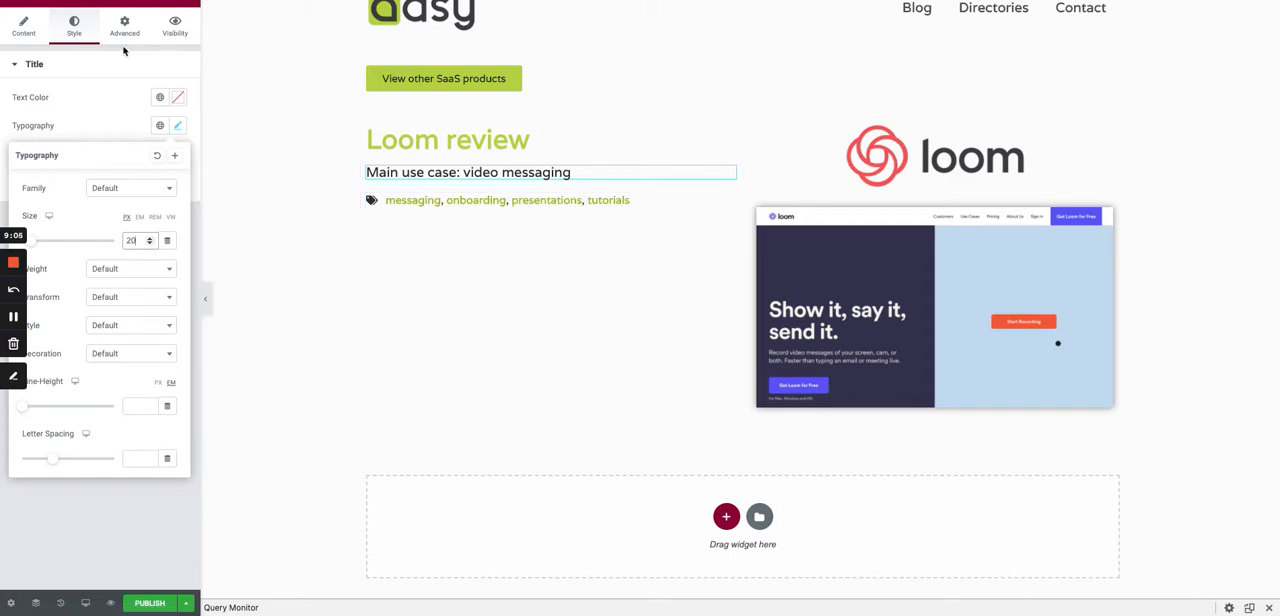
- Place a Text Editor widget below the post info and source its content from an ACF Field
click(188, 6)
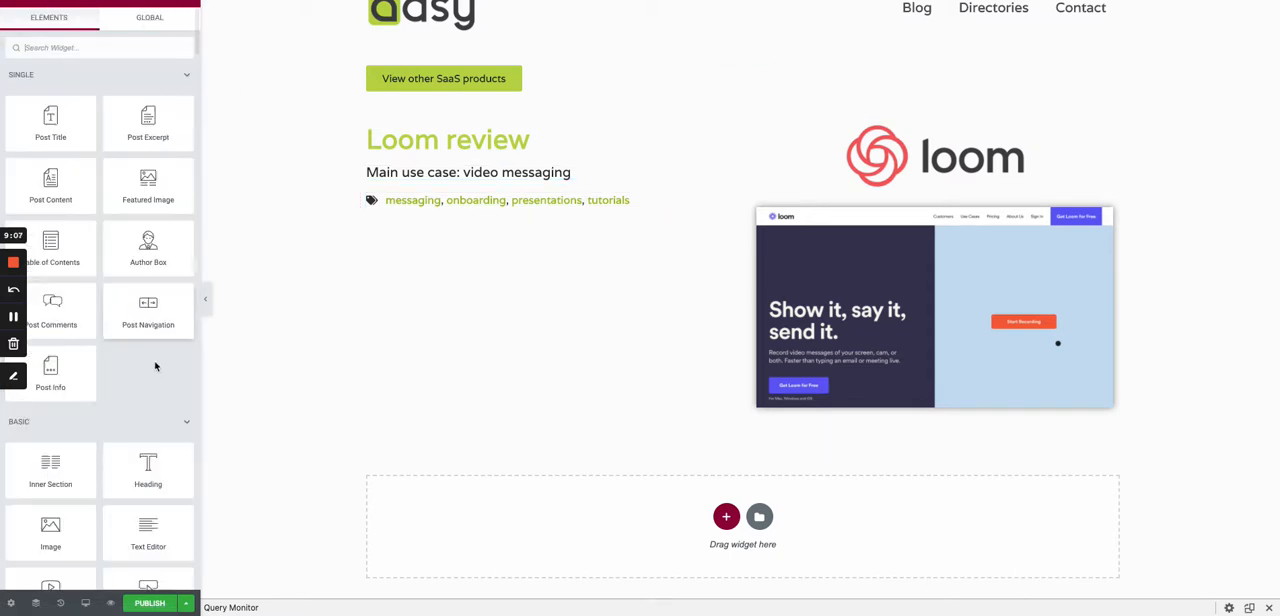
drag(148, 528, 460, 207)
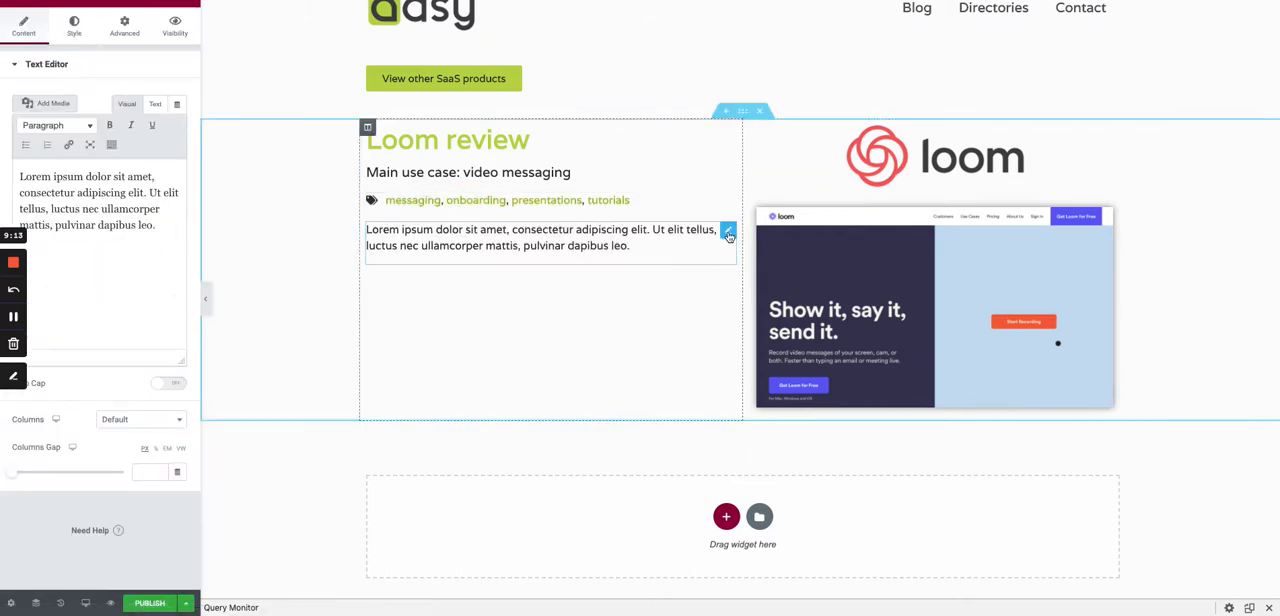
click(178, 106)
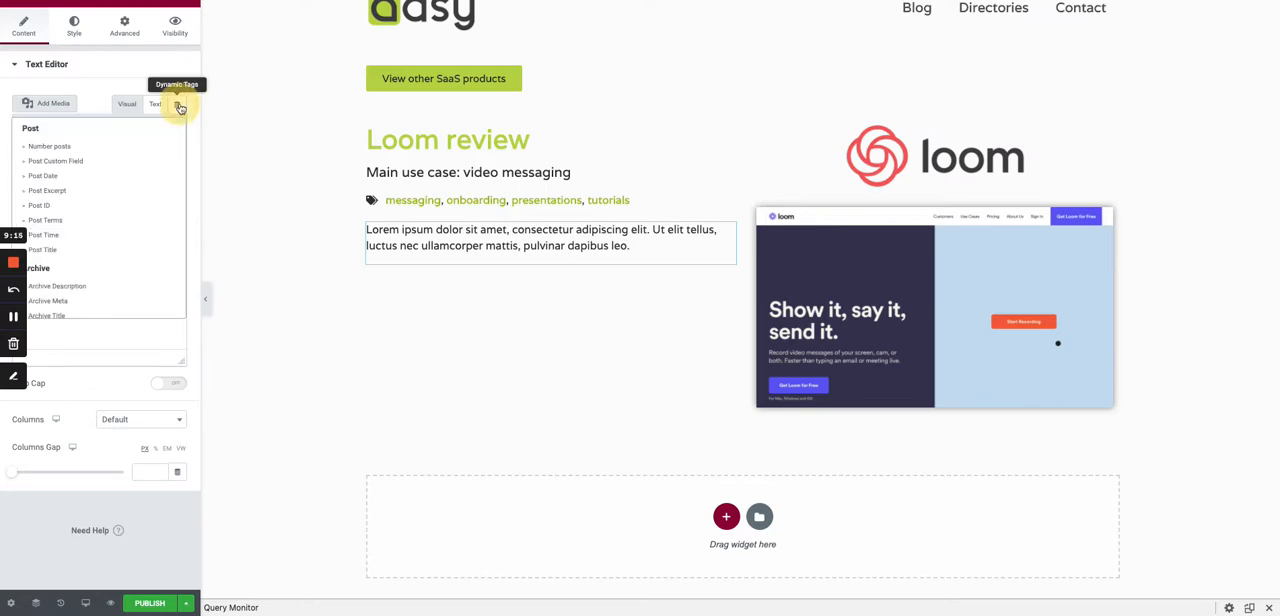
click(180, 108)
click(180, 108)
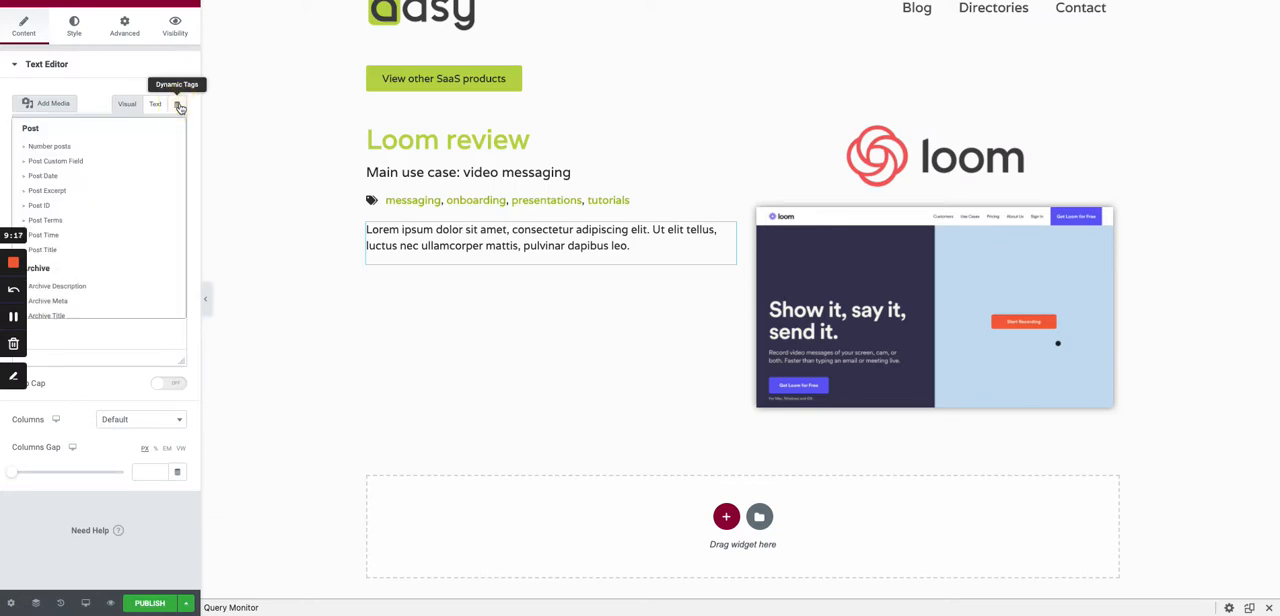
scroll(70, 220, down, 5)
click(60, 257)
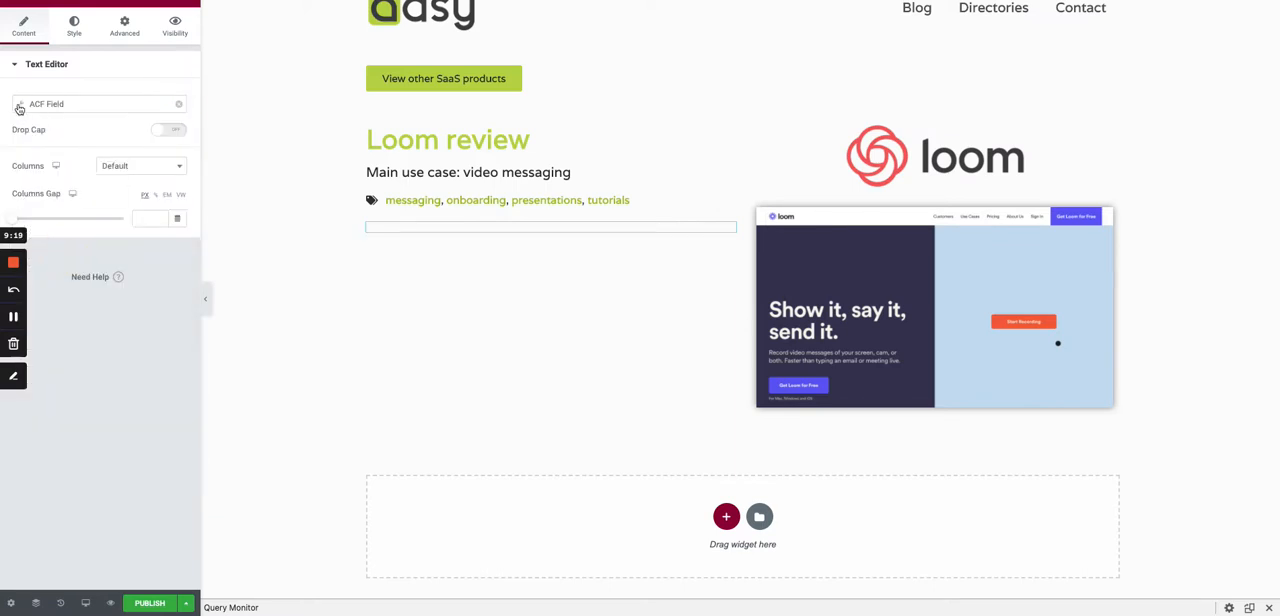
- Set the text editor's ACF key to Note under Saas Features
click(19, 109)
click(112, 165)
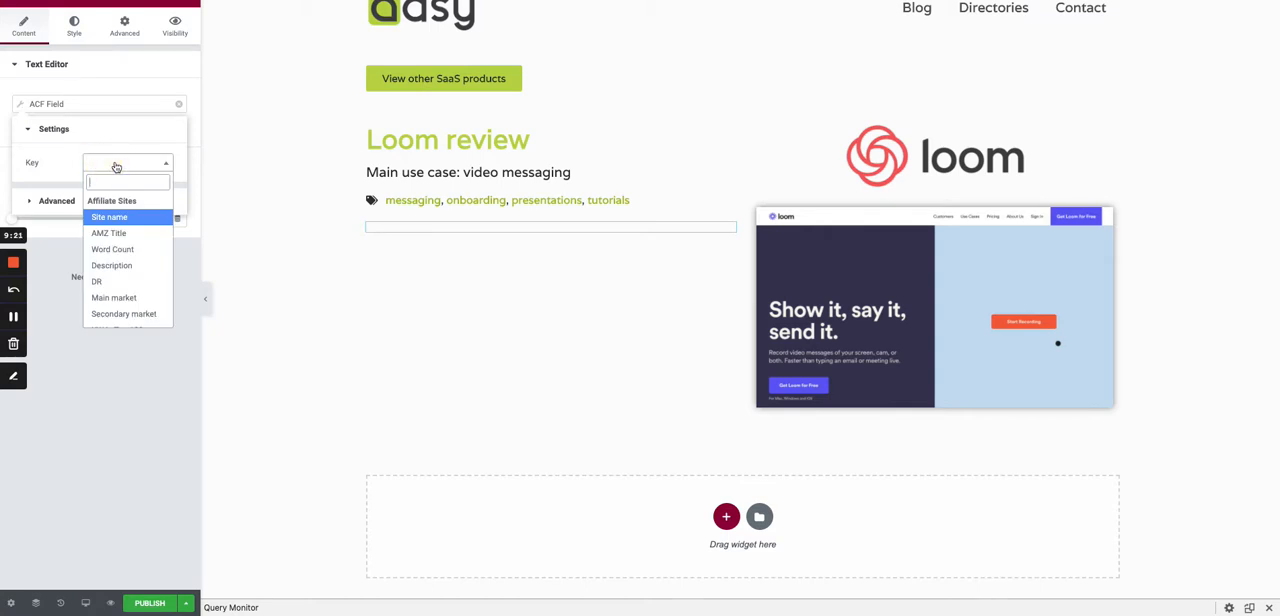
text(note)
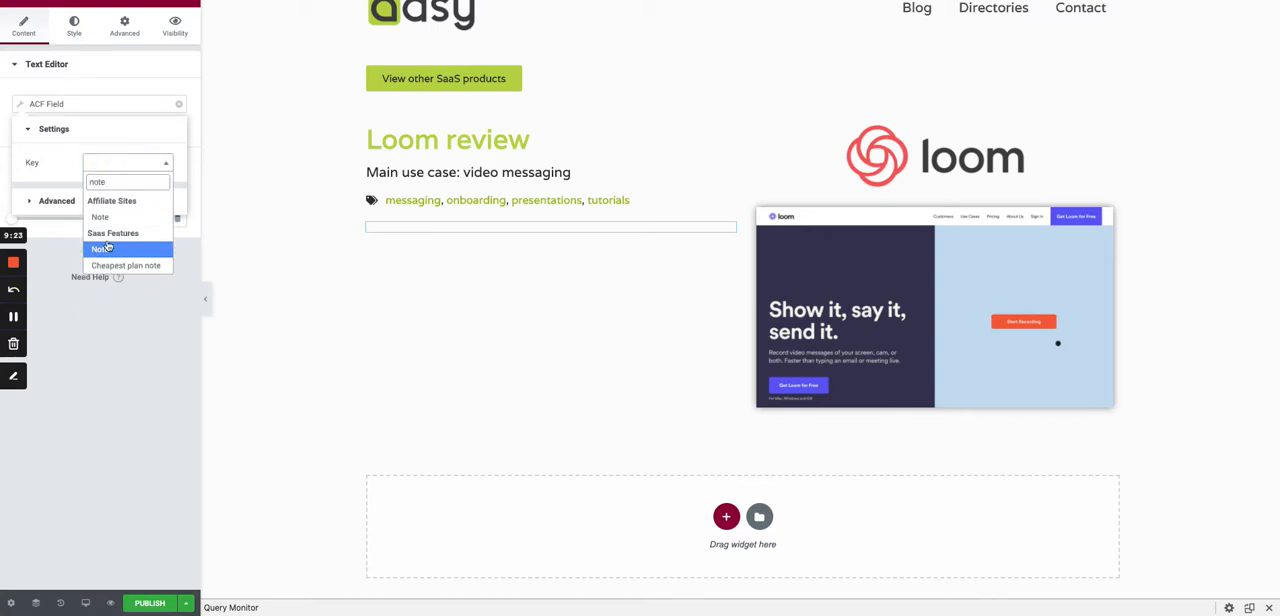
click(106, 248)
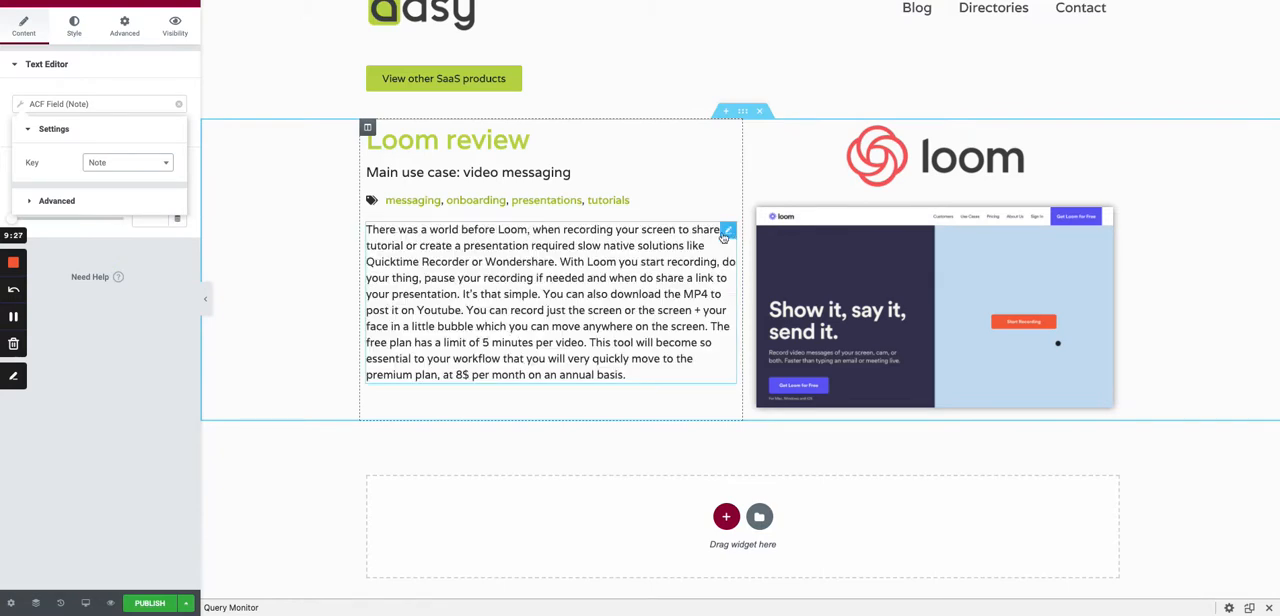
- Justify the alignment of the note text
click(75, 28)
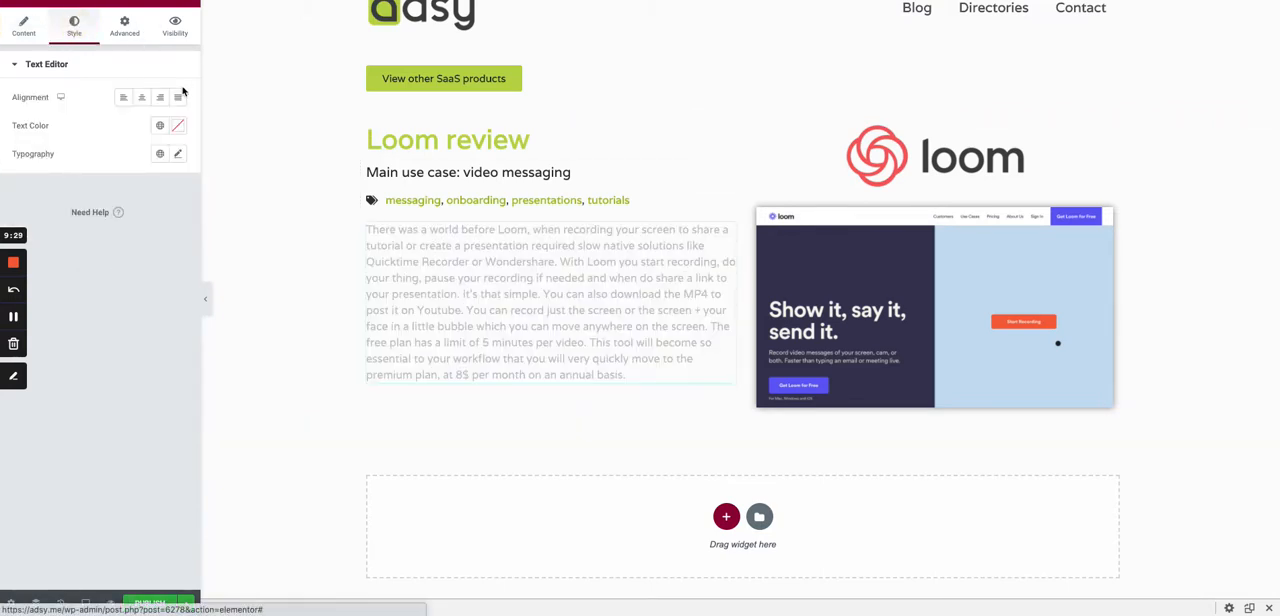
click(177, 97)
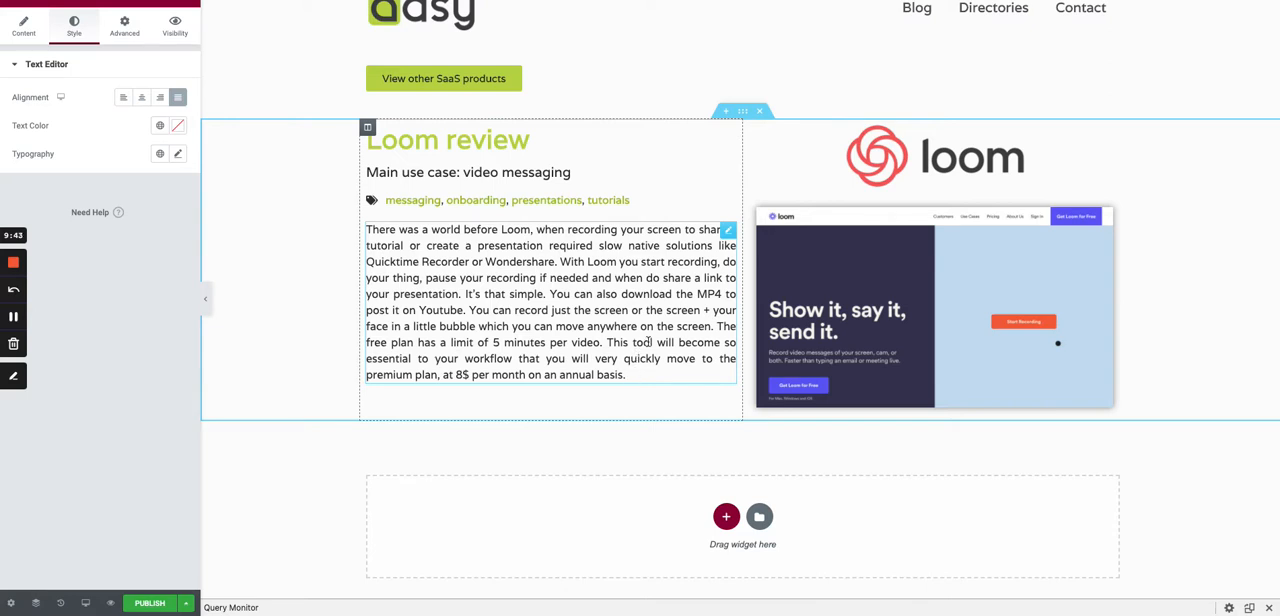
scroll(653, 336, down, 1)
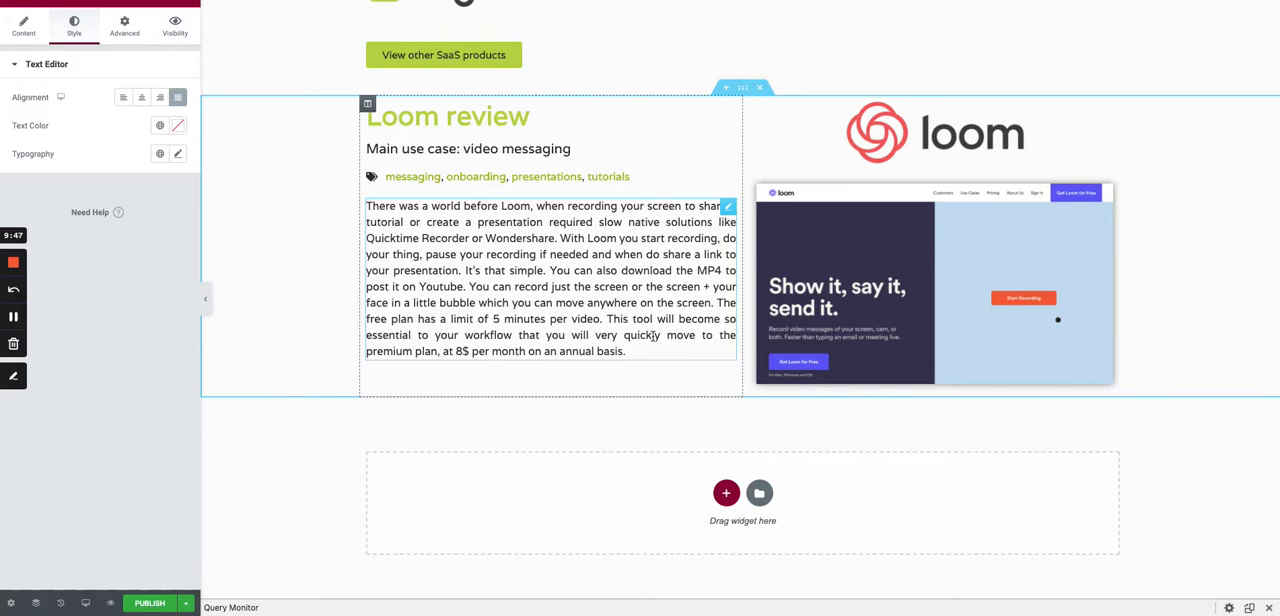
scroll(653, 336, up, 1)
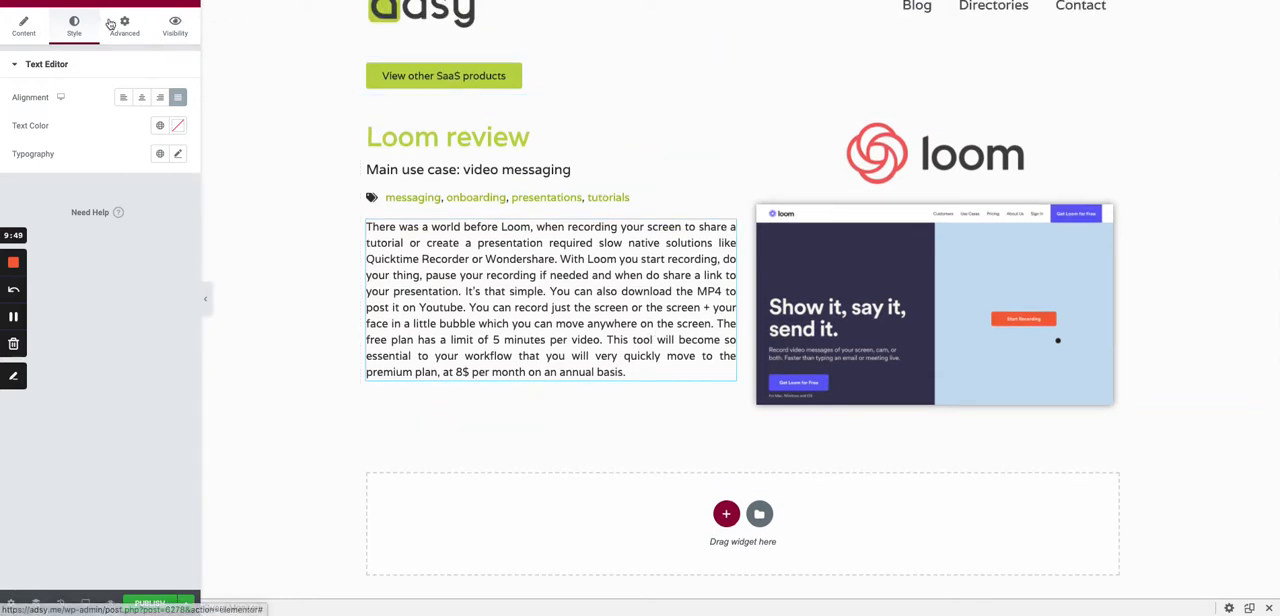
- Try a Heading widget below the note text, with its title sourced from an ACF Field
click(186, 4)
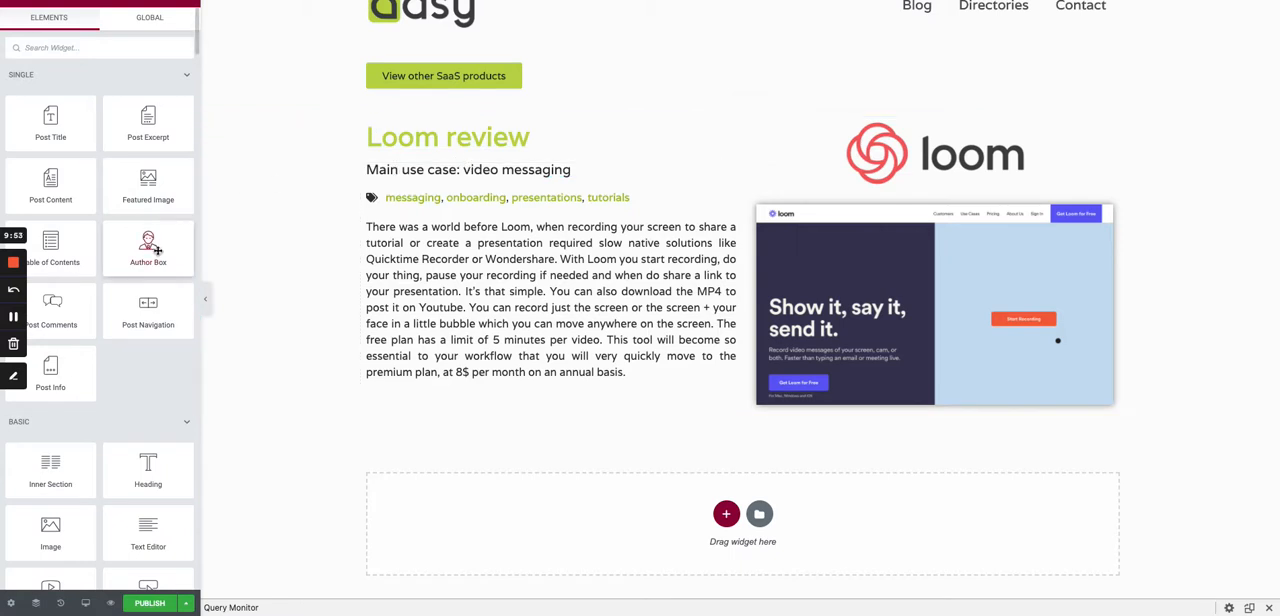
drag(148, 468, 460, 372)
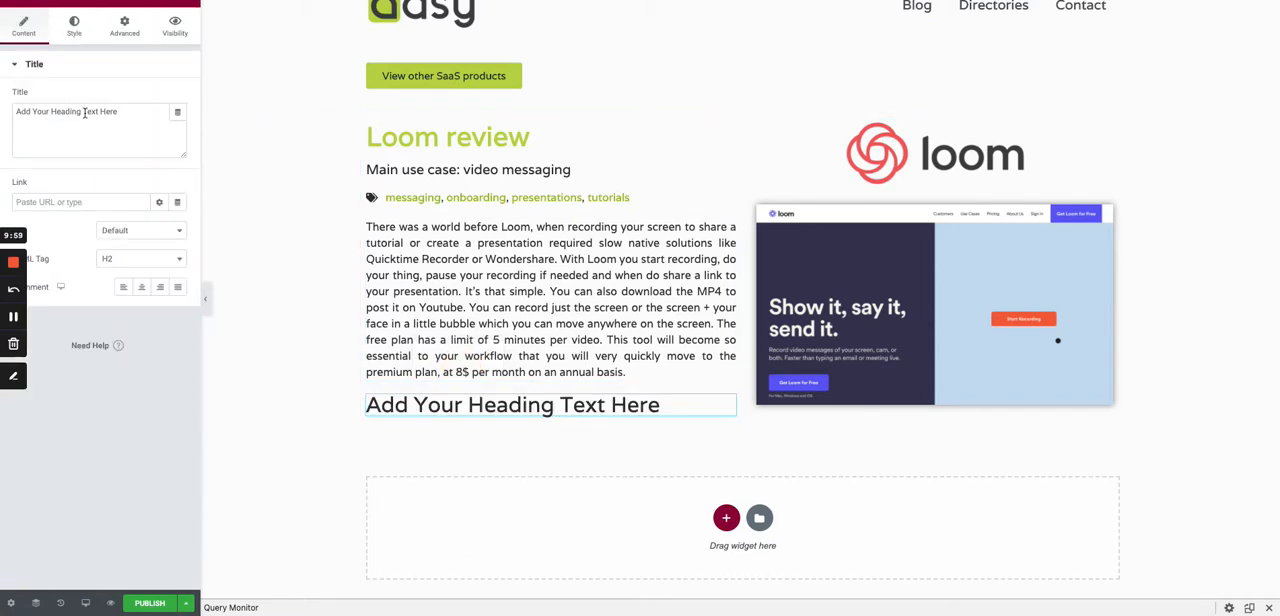
click(177, 112)
scroll(85, 178, down, 2)
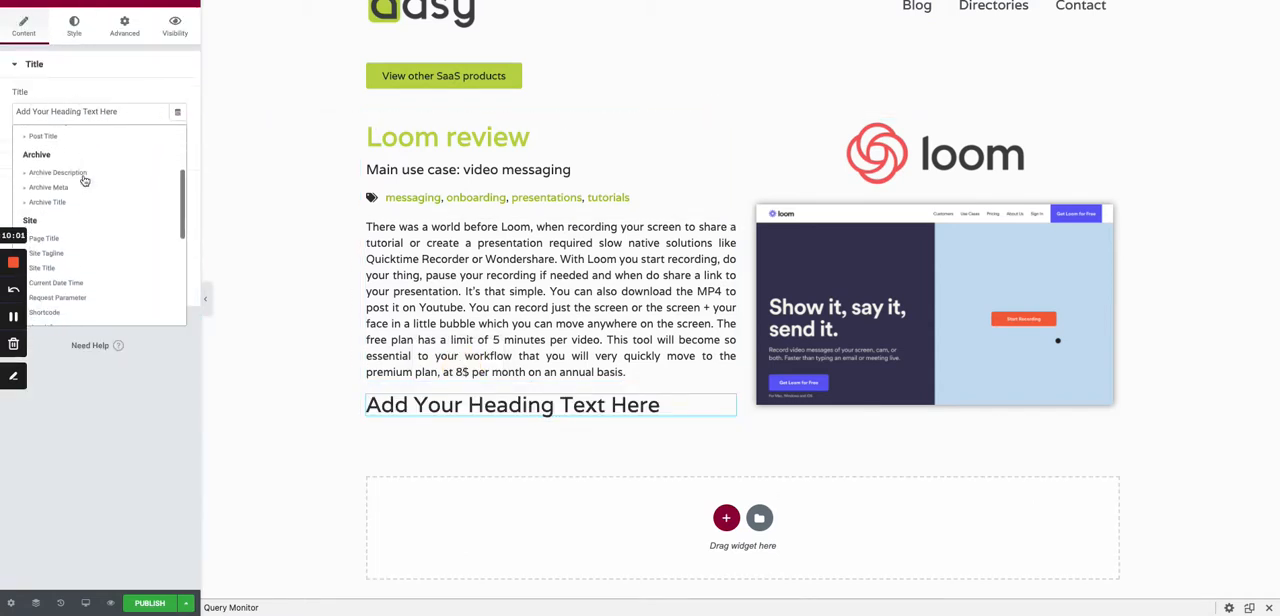
scroll(84, 185, down, 2)
scroll(78, 202, down, 4)
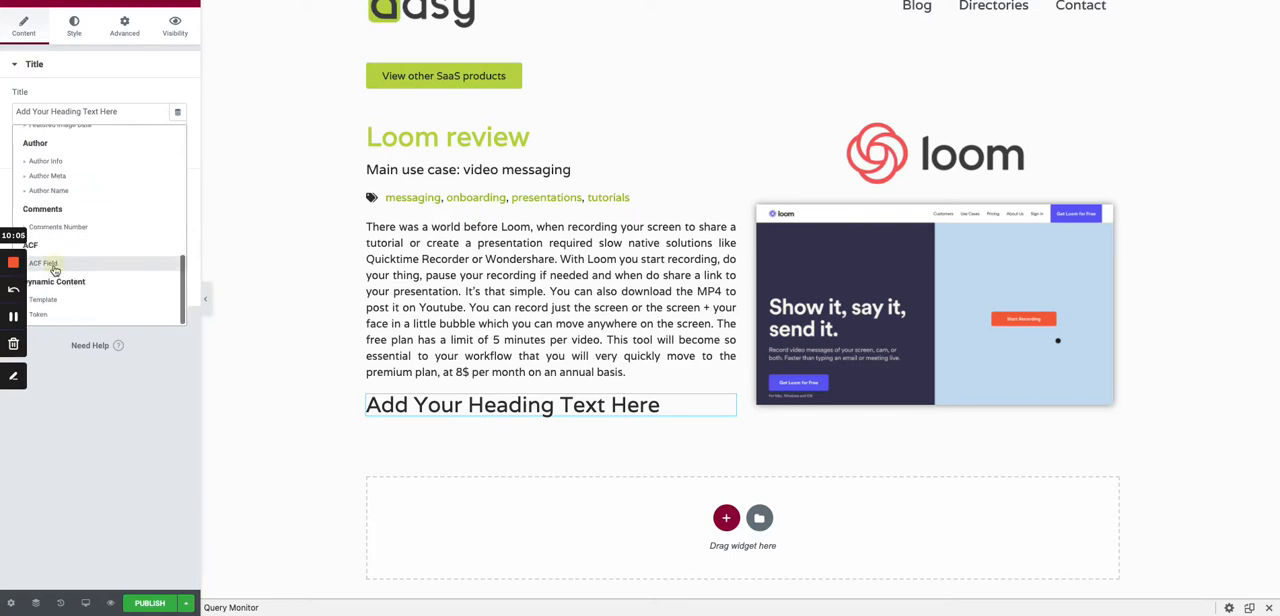
click(62, 262)
- Try the Free Plan key as the new heading's ACF field and delete the heading
click(21, 116)
click(145, 172)
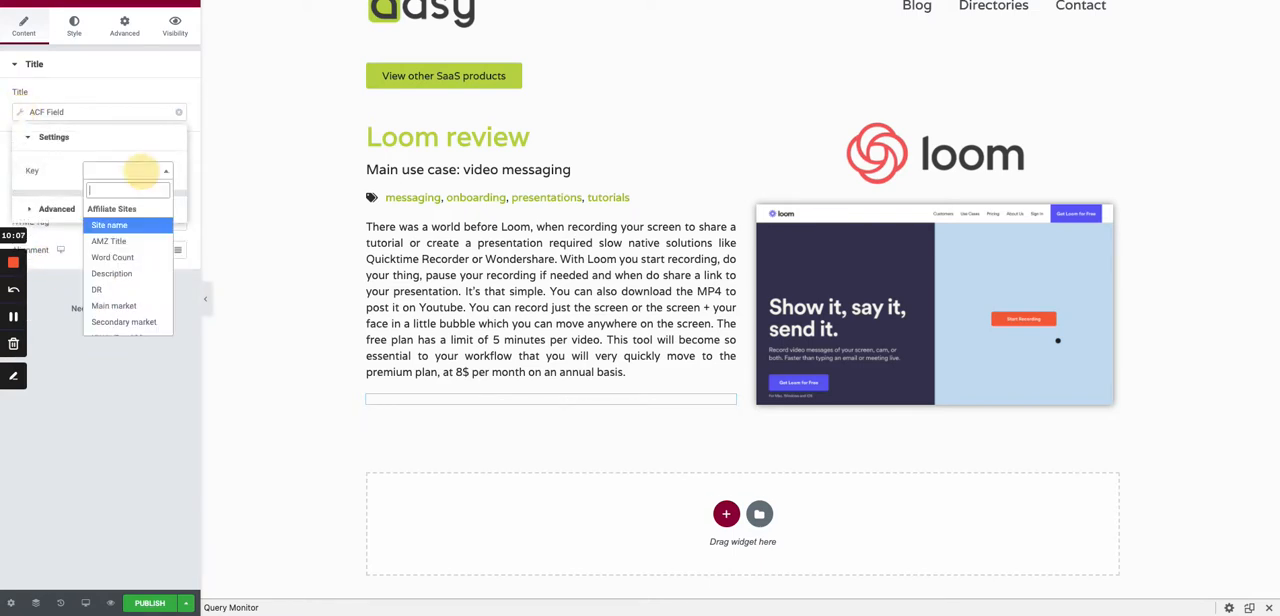
text(free)
click(128, 224)
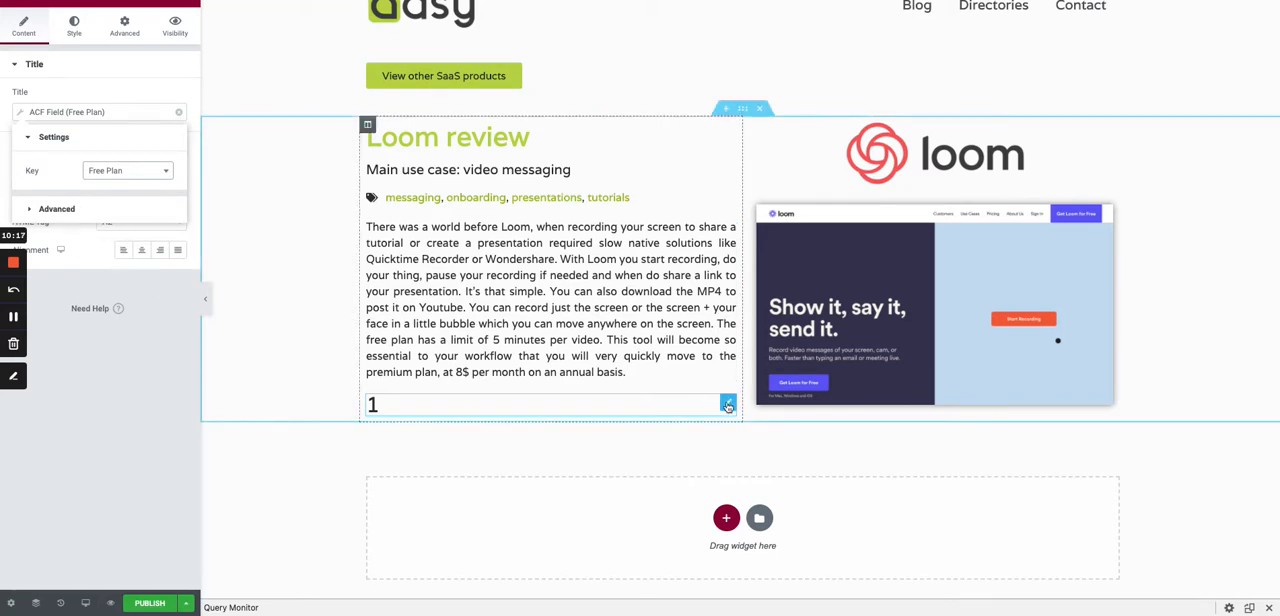
right_click(725, 406)
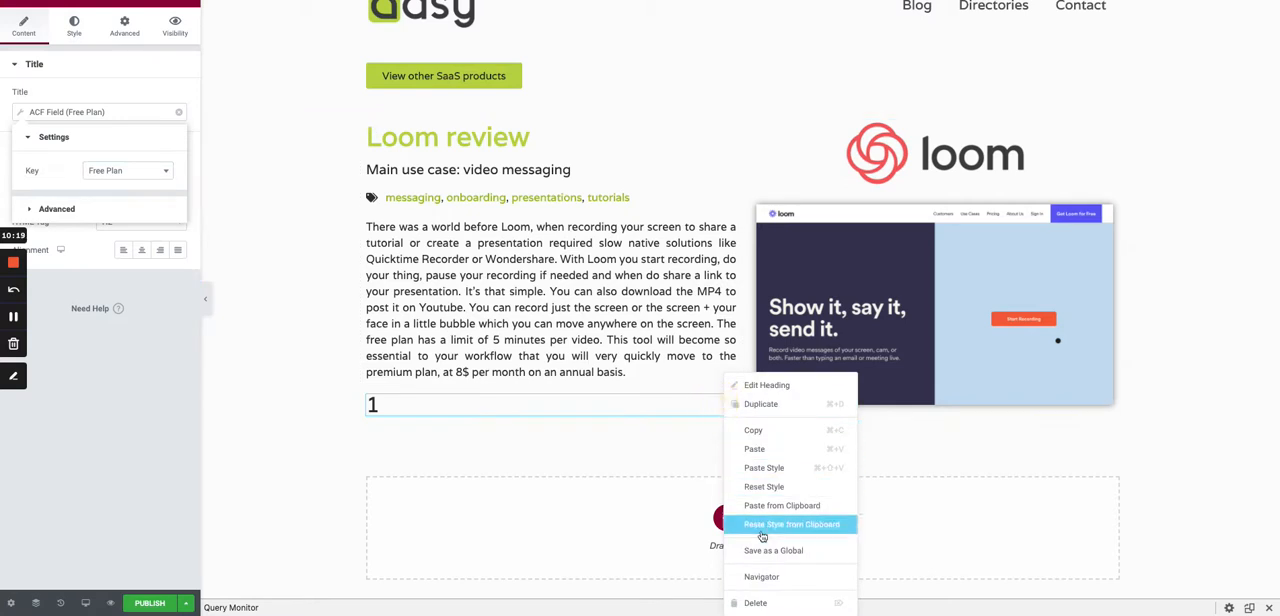
click(760, 605)
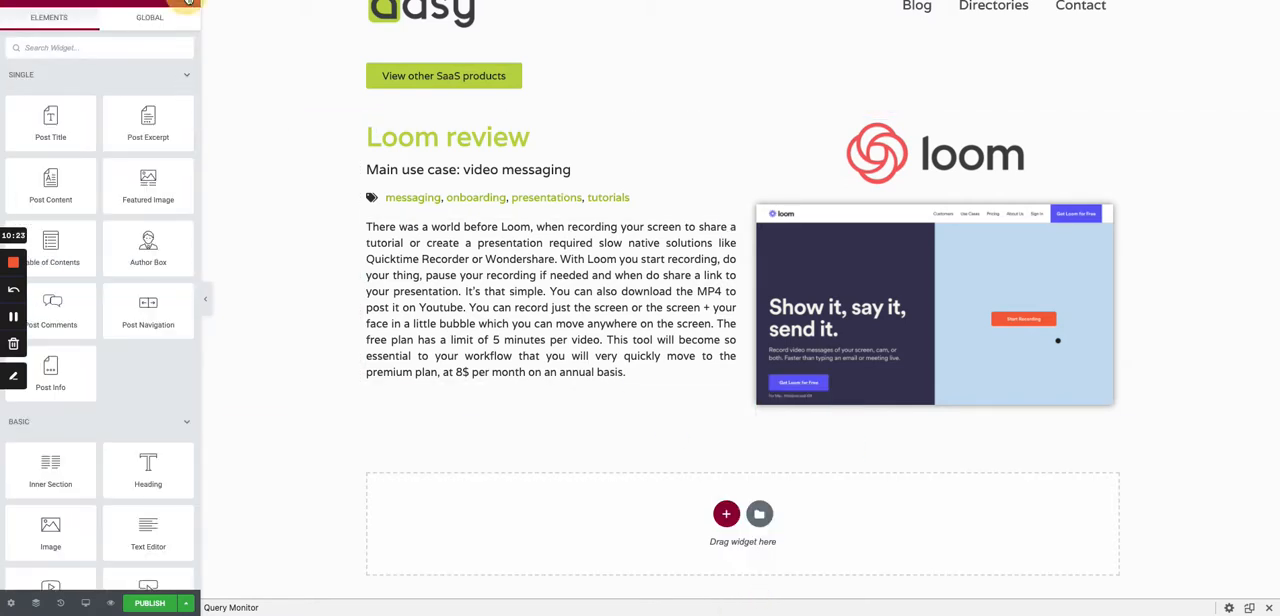
scroll(148, 386, down, 2)
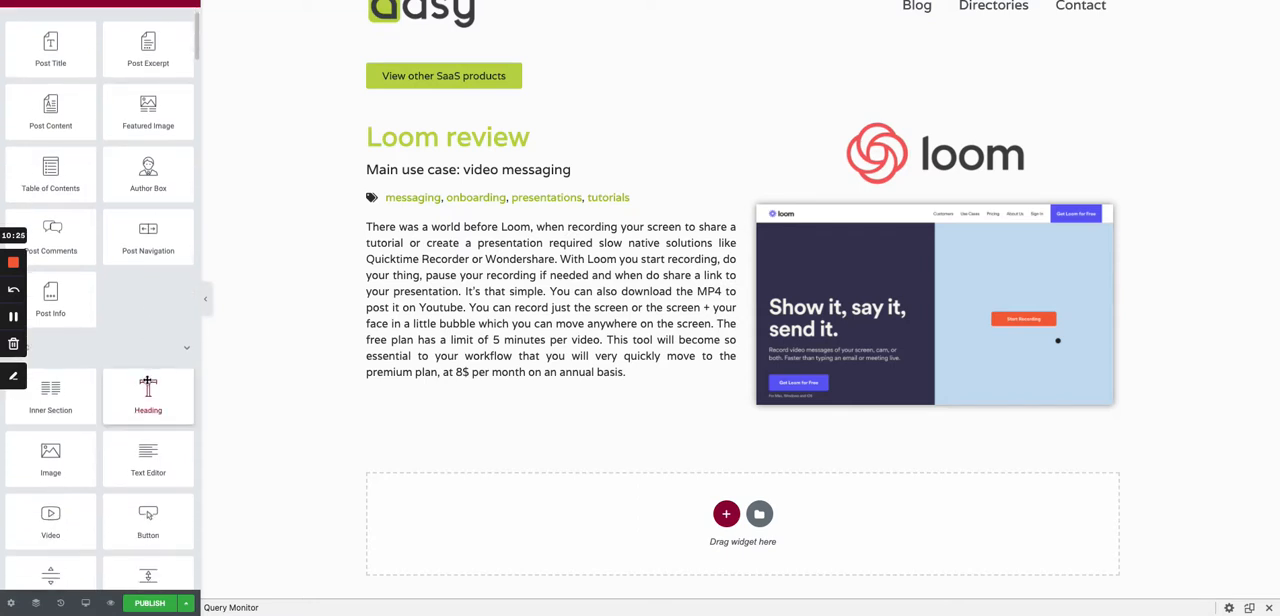
scroll(148, 386, up, 2)
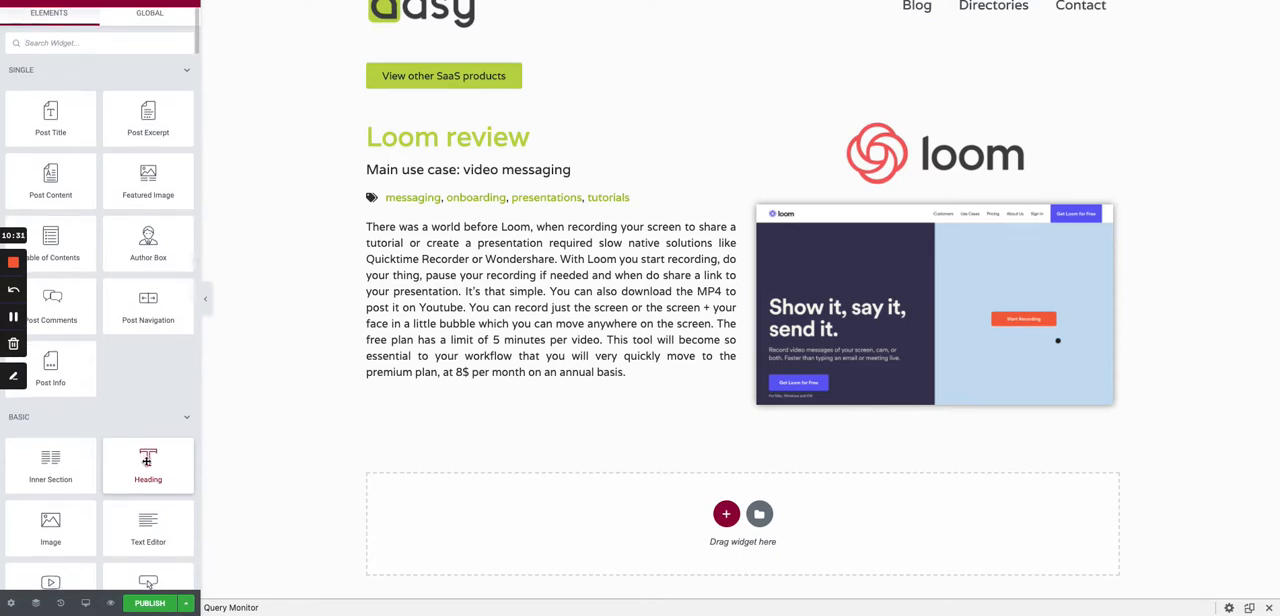
drag(146, 486, 405, 392)
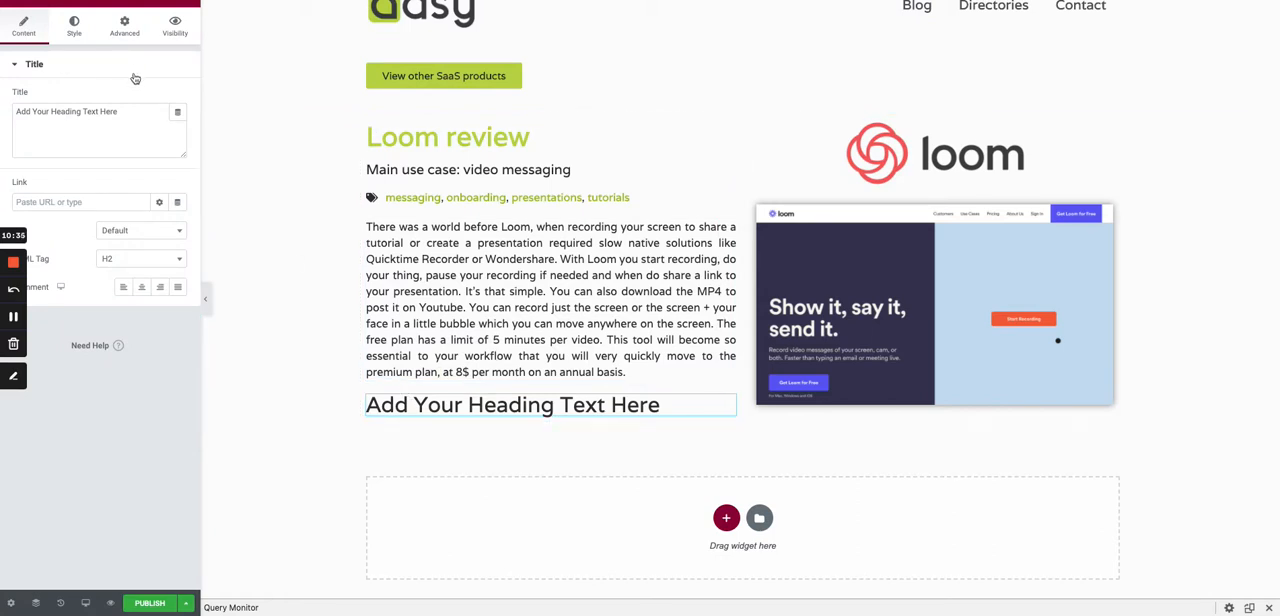
right_click(720, 402)
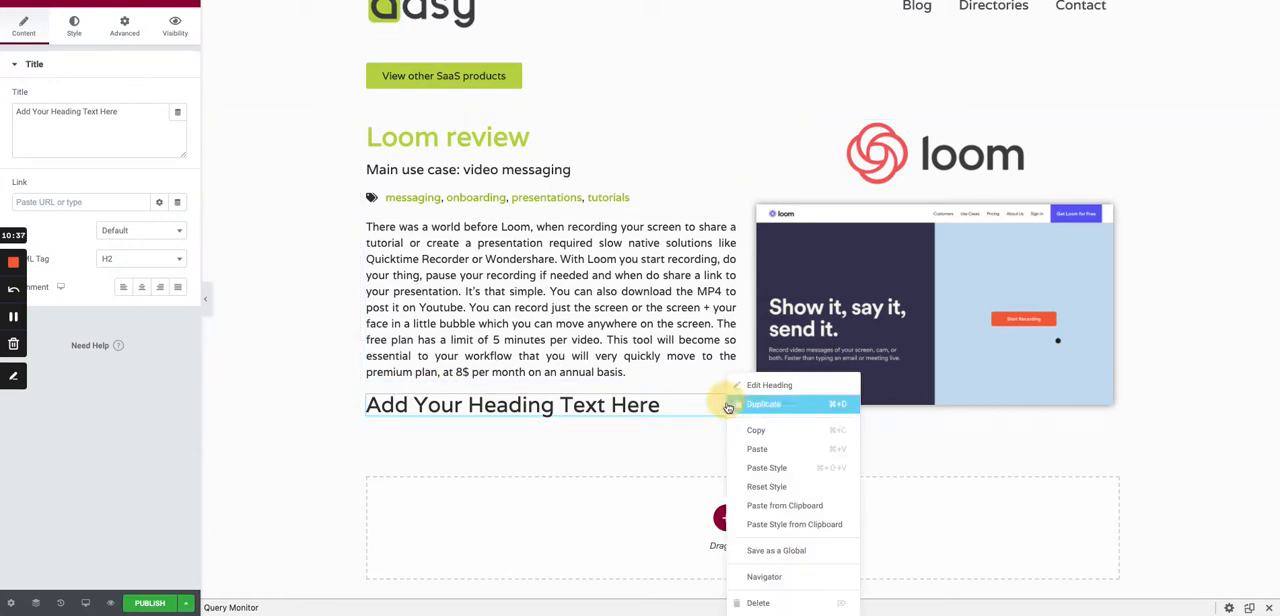
click(766, 605)
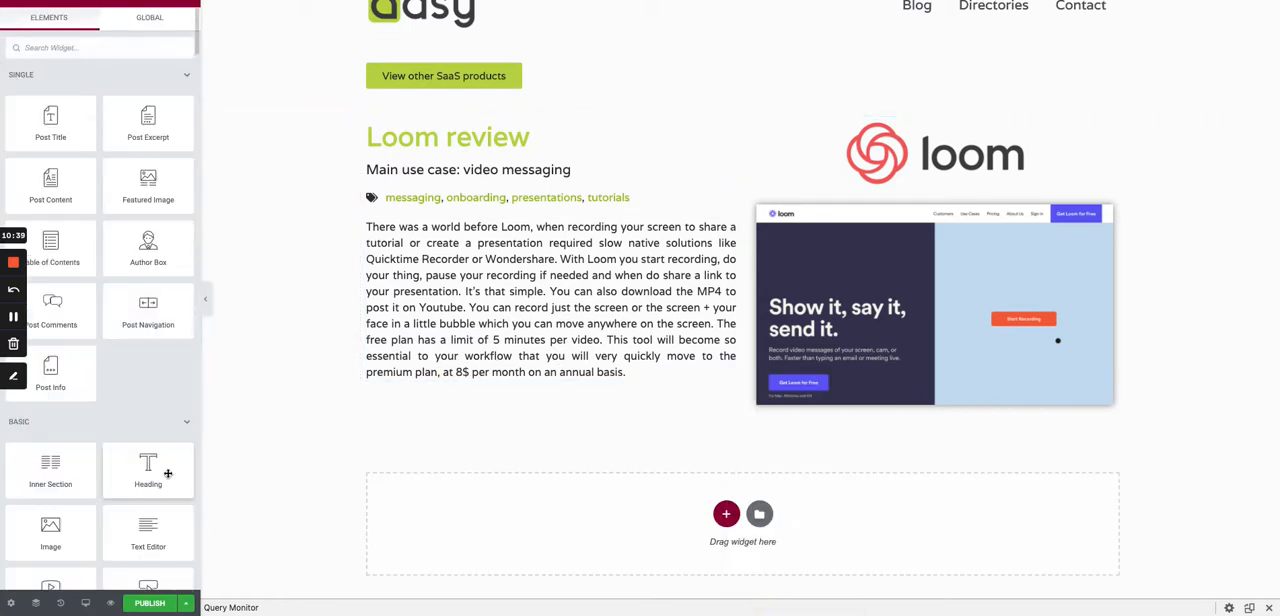
- Add a Text Editor widget below the note text and source its content from an ACF Field
scroll(150, 480, down, 1)
drag(148, 511, 430, 385)
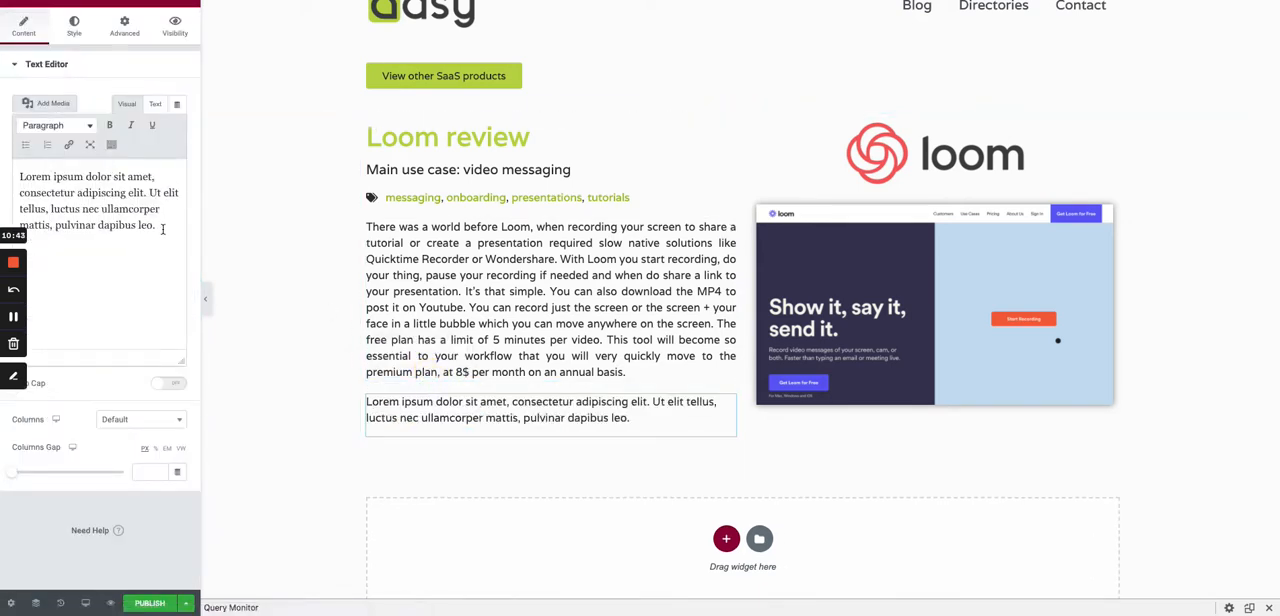
click(177, 104)
scroll(90, 240, down, 5)
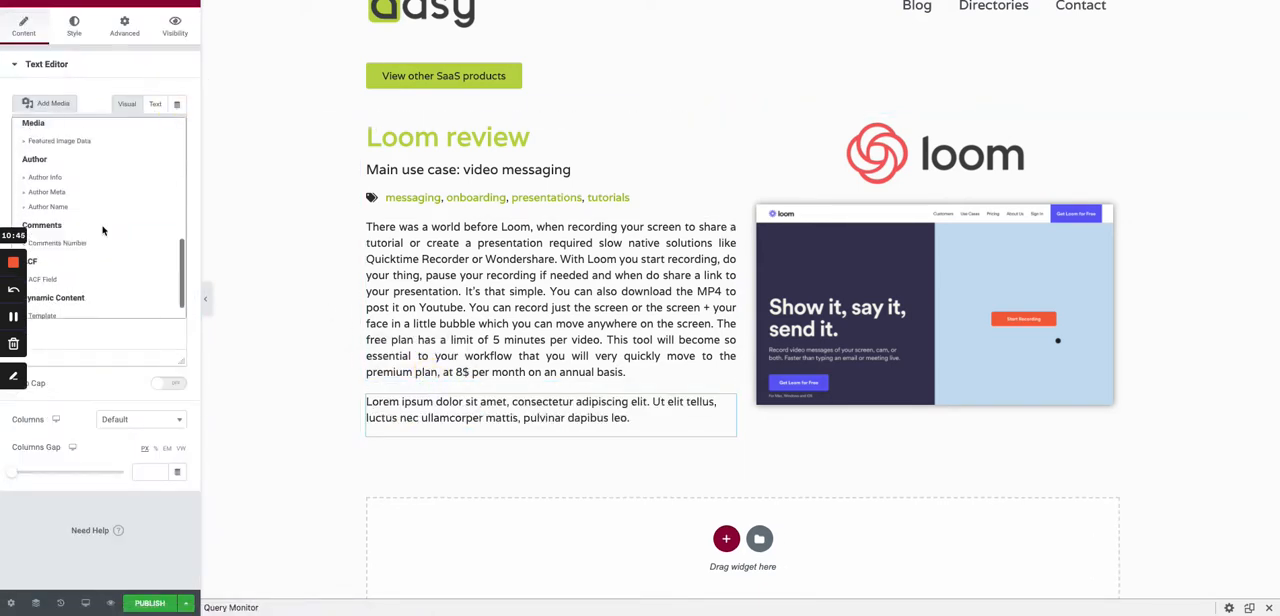
click(50, 257)
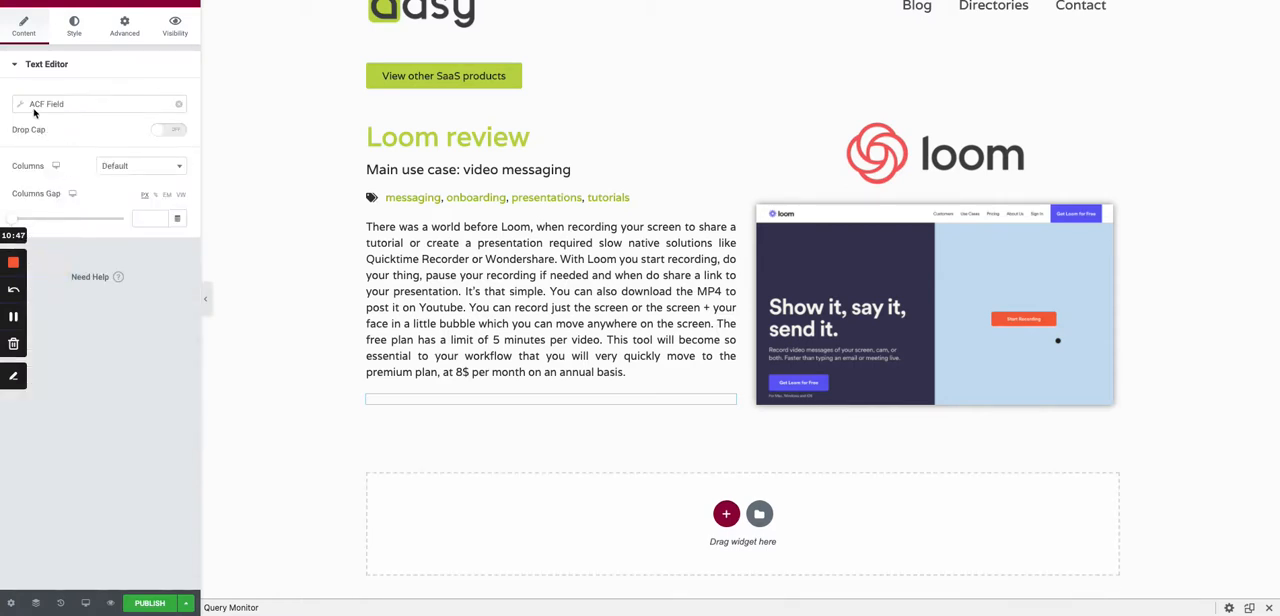
- Set the new text editor's ACF key to Cheapest plan txt and put "Cheapest premium plan: " before the value
click(115, 163)
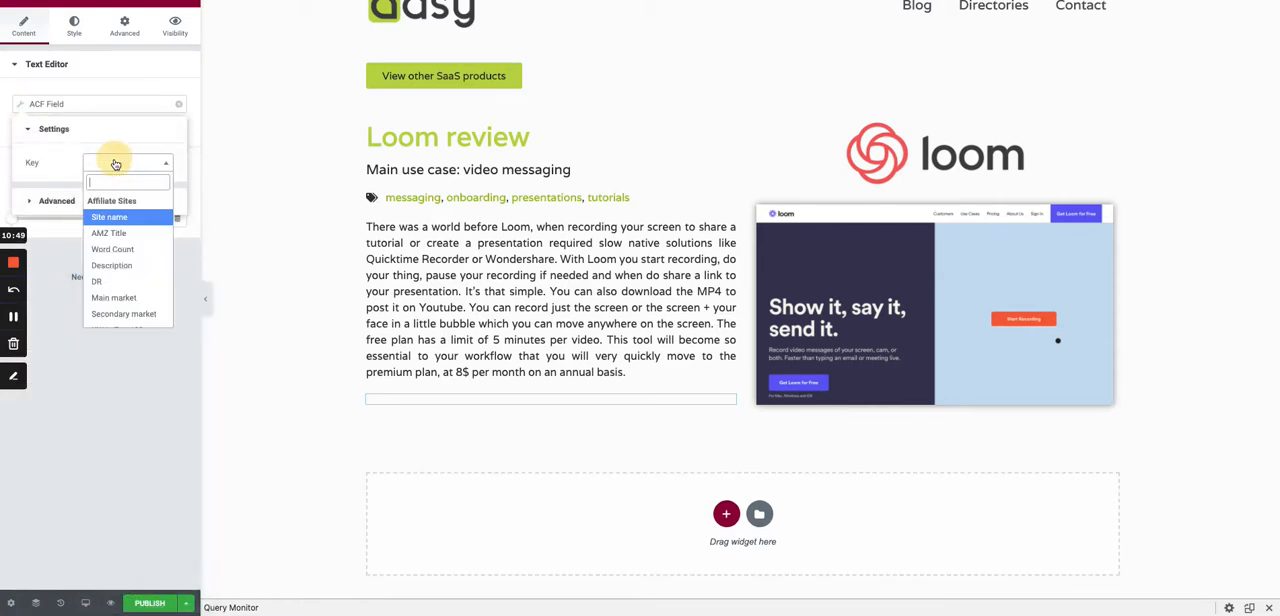
text(chea)
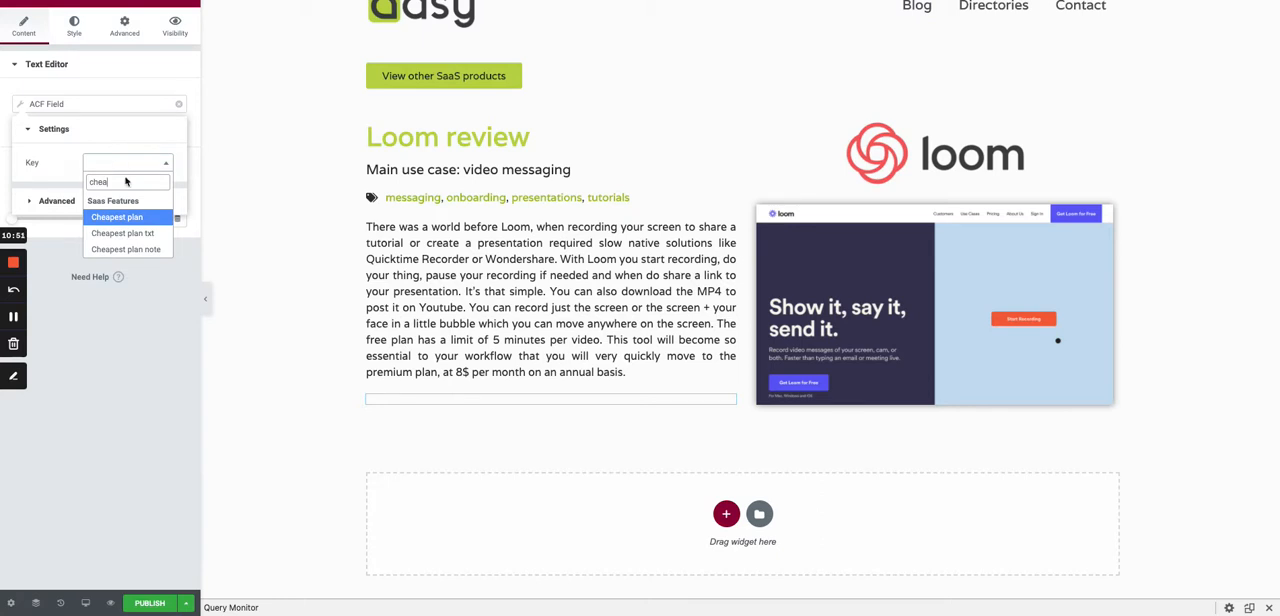
click(150, 234)
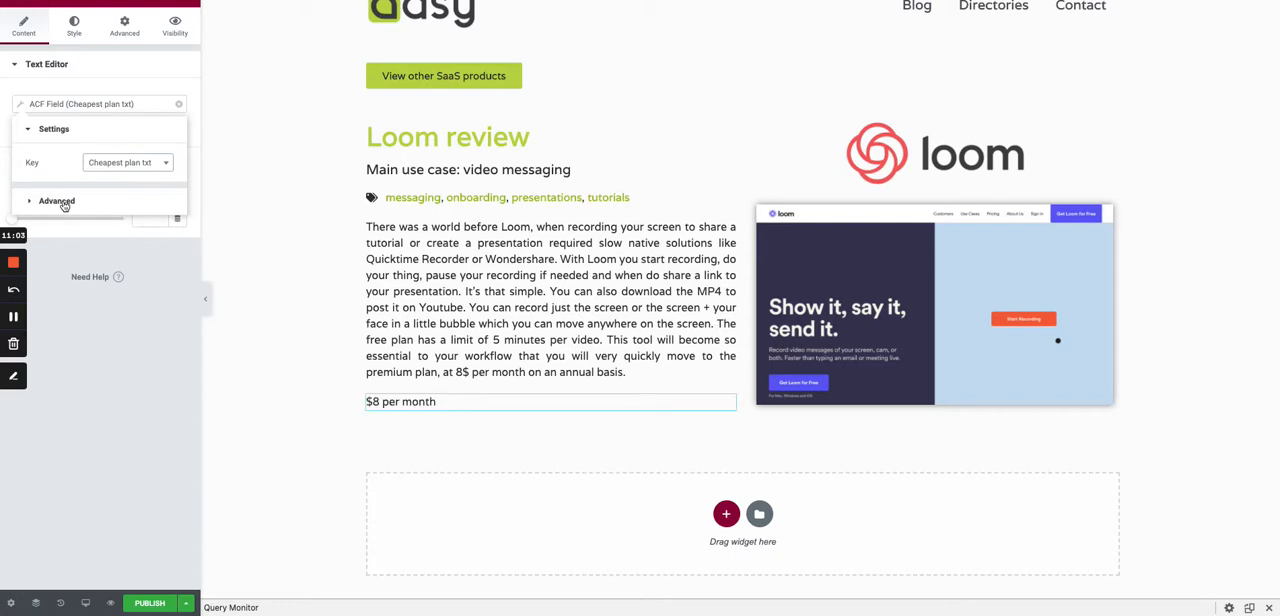
click(64, 201)
click(106, 195)
text(Cheap)
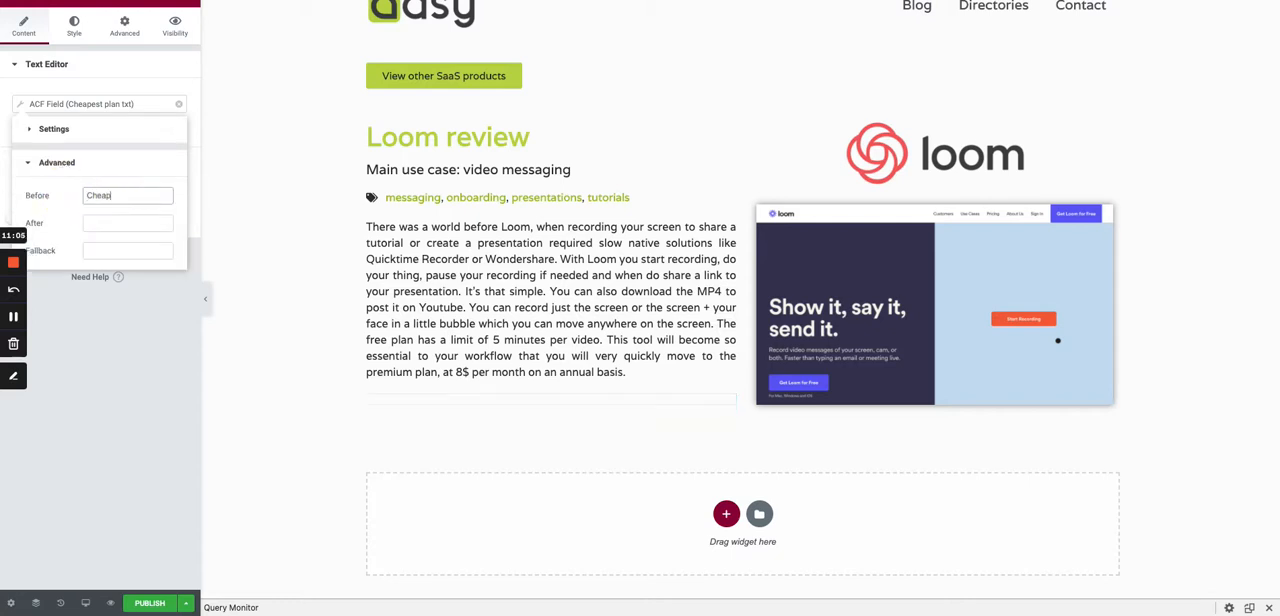
text(est premium plan:)
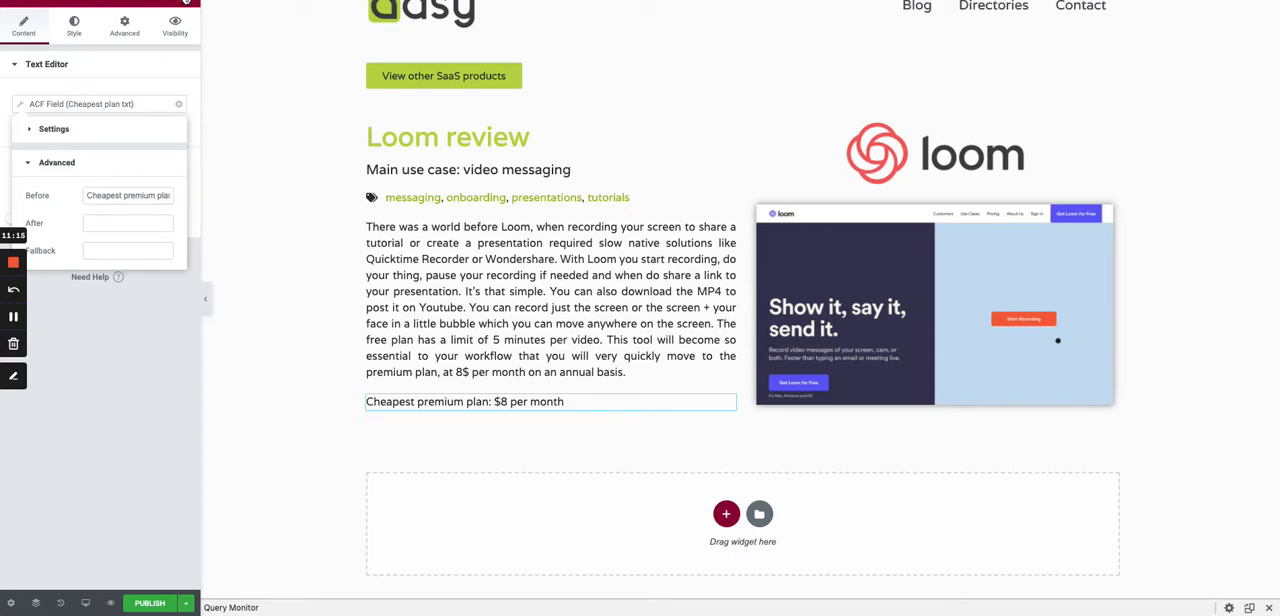
- Add another Text Editor widget below the cheapest premium plan line, with its content sourced from an ACF Field
click(186, 3)
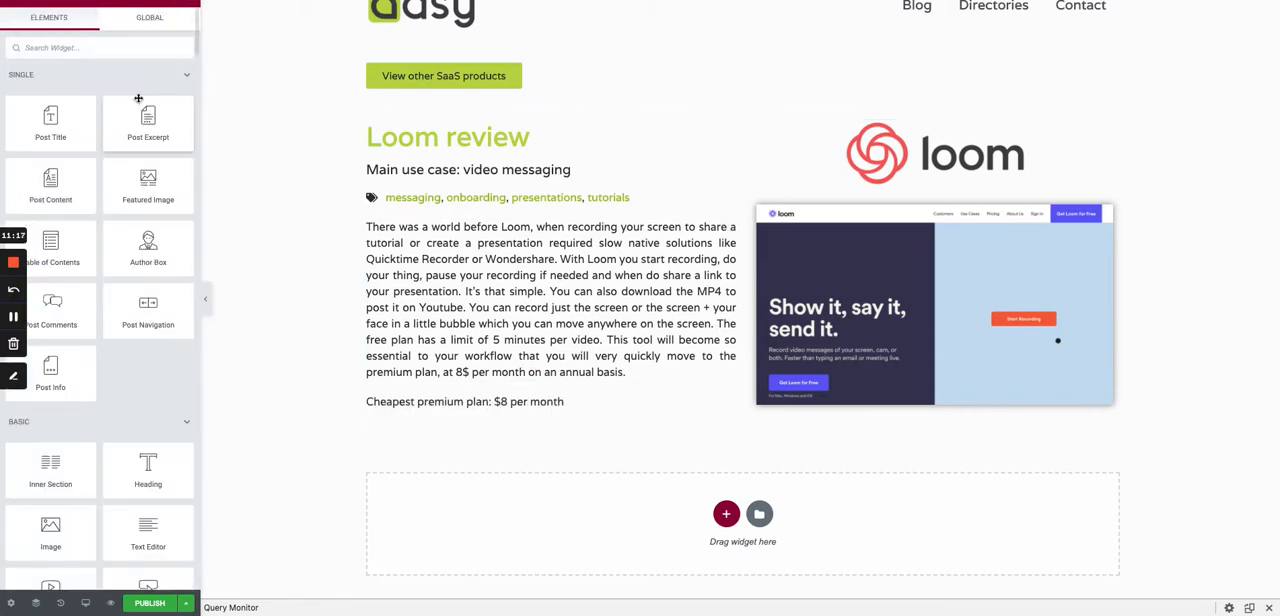
drag(150, 540, 473, 412)
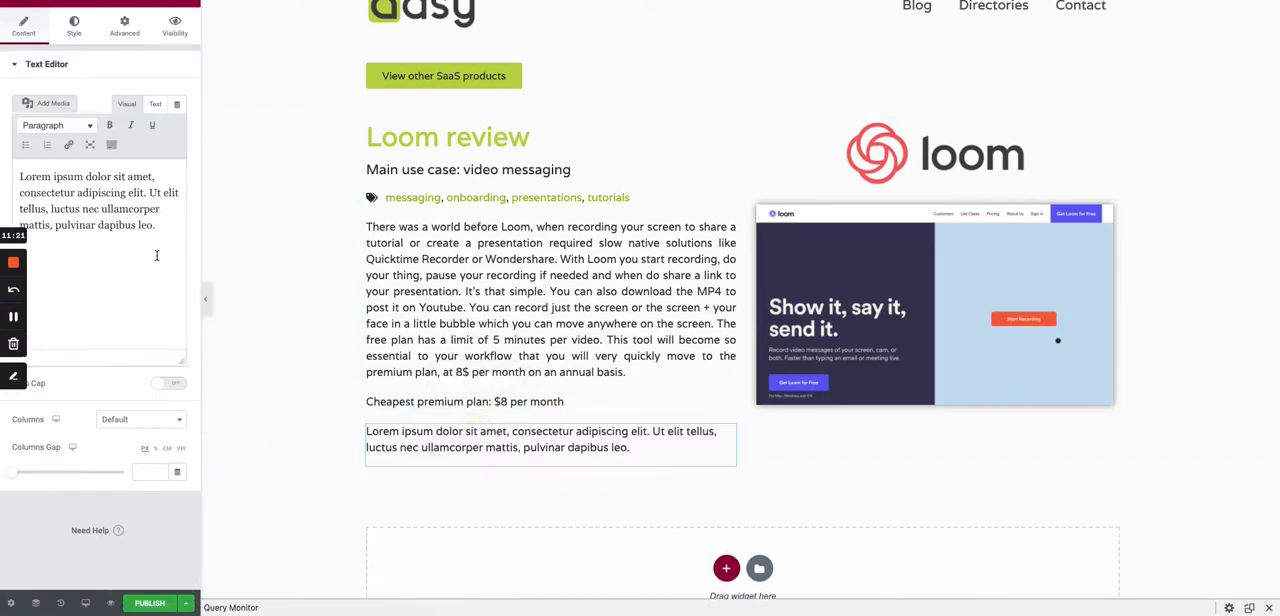
click(176, 104)
scroll(87, 185, down, 10)
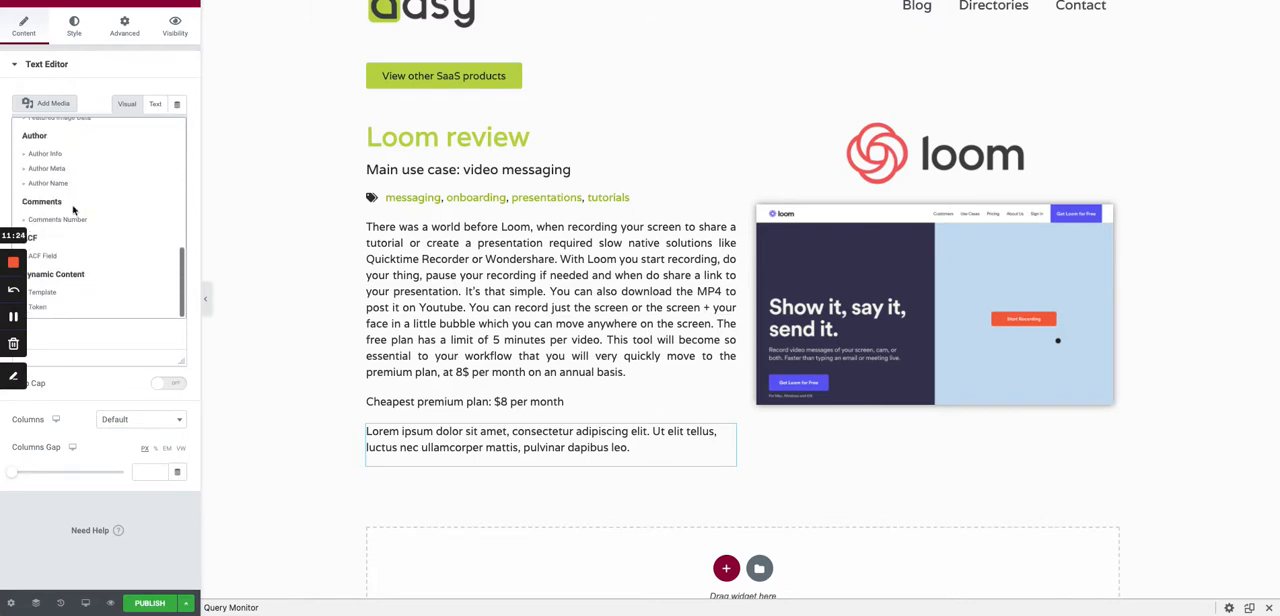
click(42, 256)
- Set this text editor's ACF key to Cheapest plan note under Saas Features and justify its text
click(30, 104)
click(133, 172)
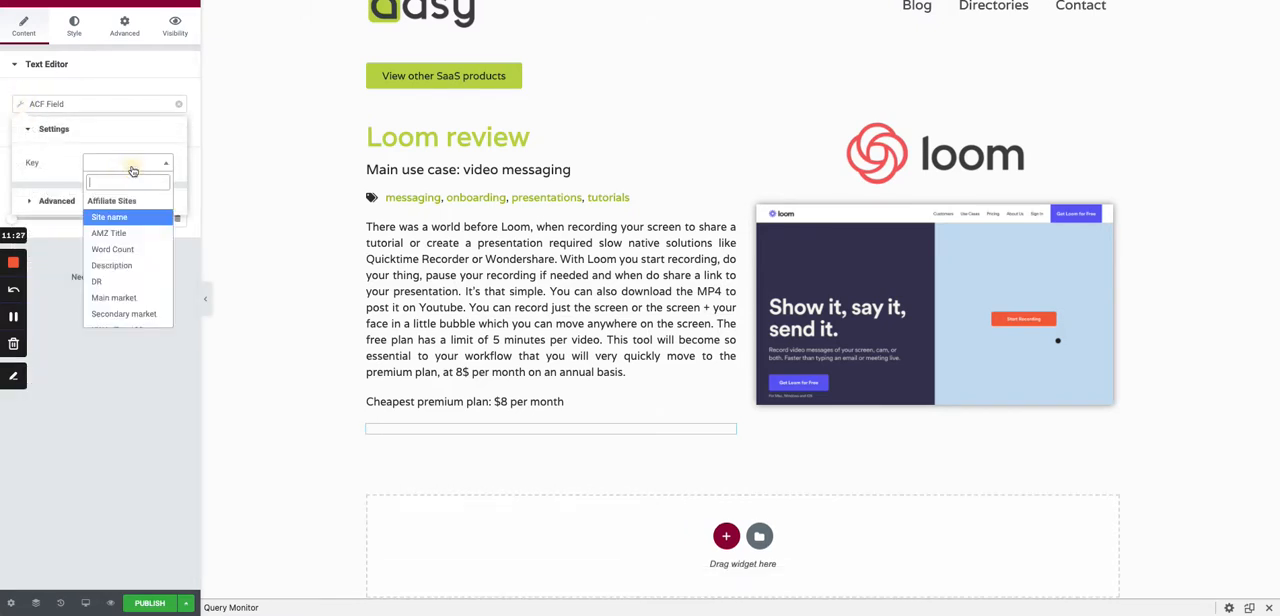
text(cea)
key(BackSpace)
key(BackSpace)
key(BackSpace)
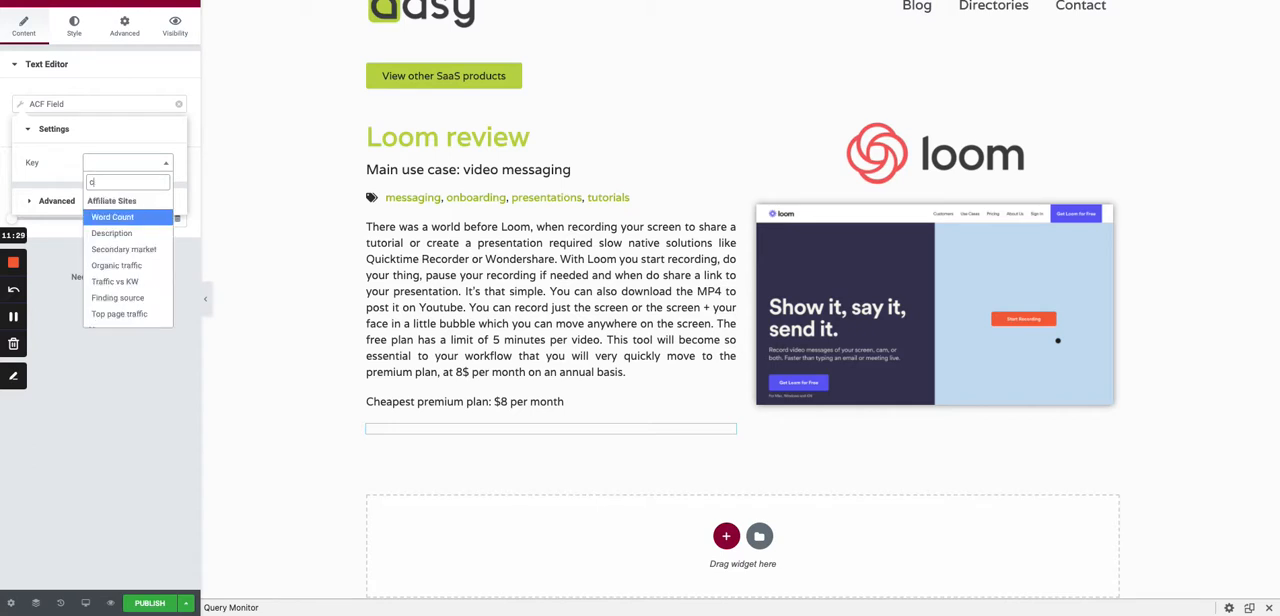
text(chea)
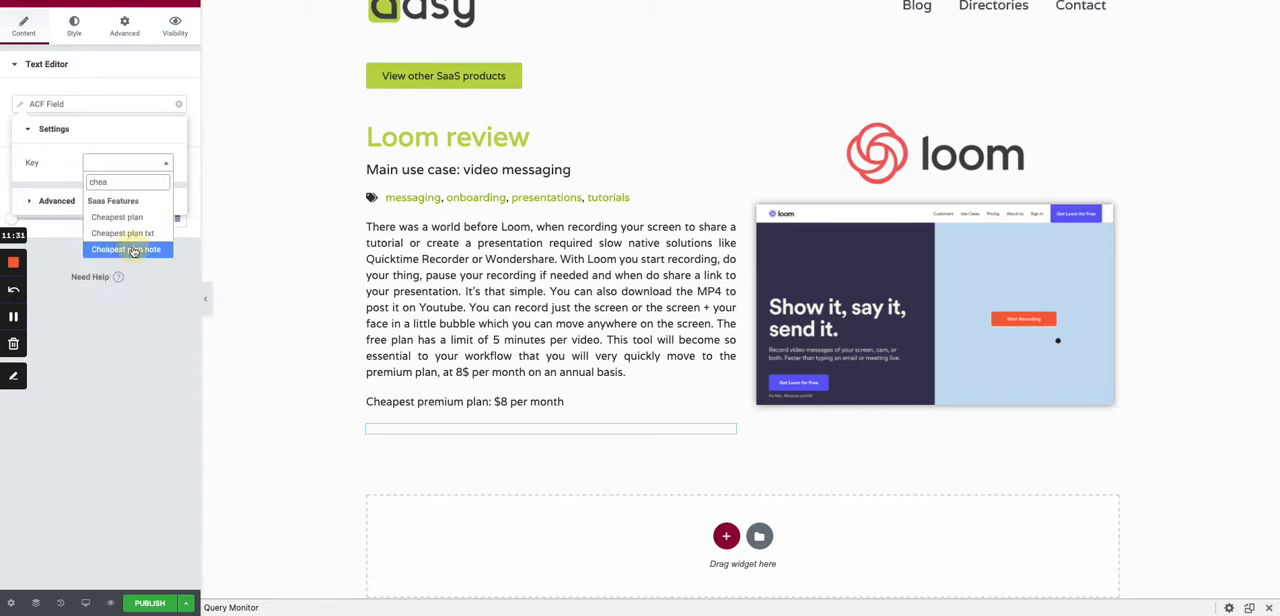
click(131, 249)
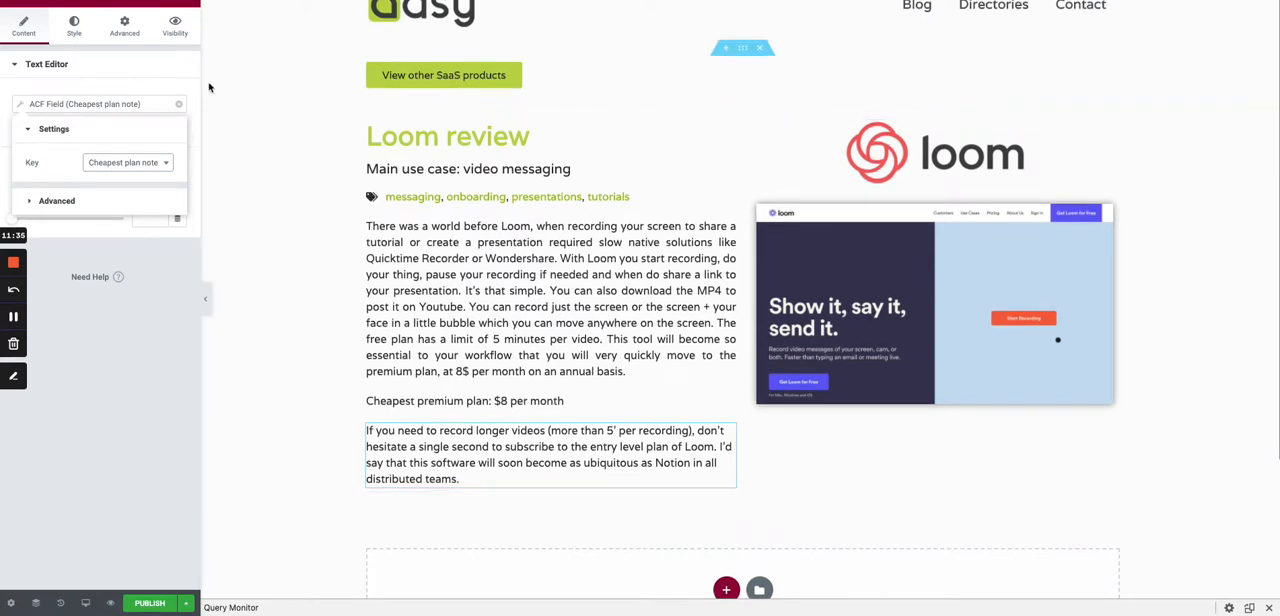
click(74, 27)
click(179, 99)
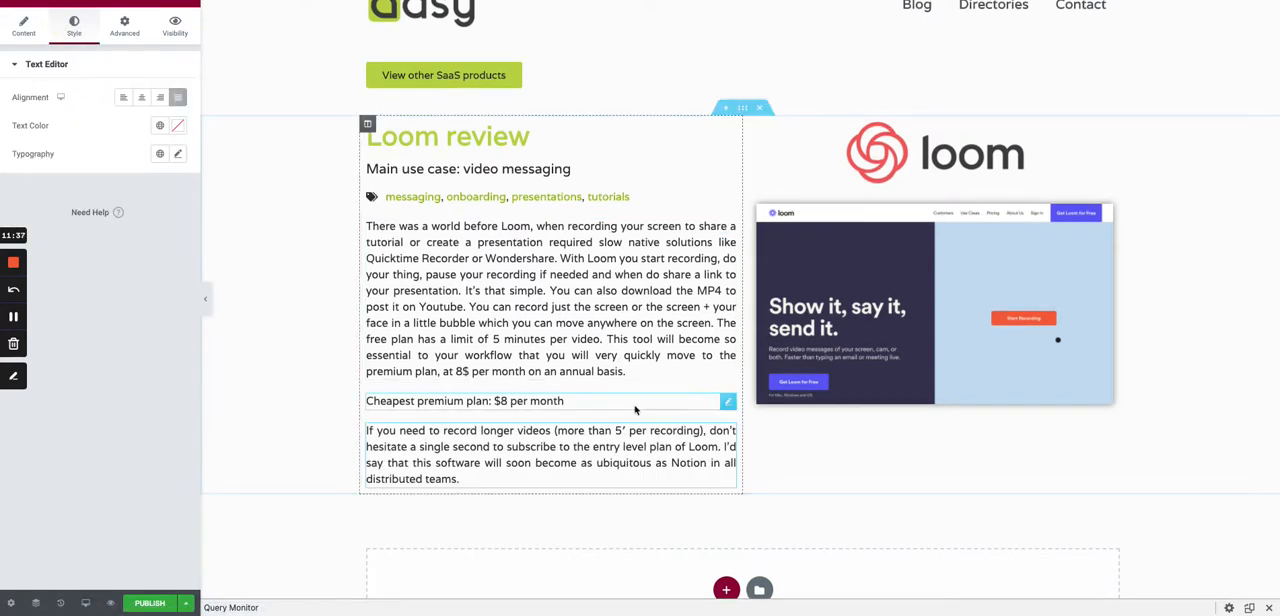
- Set the typography weight of the cheapest premium plan line to Bold
click(727, 403)
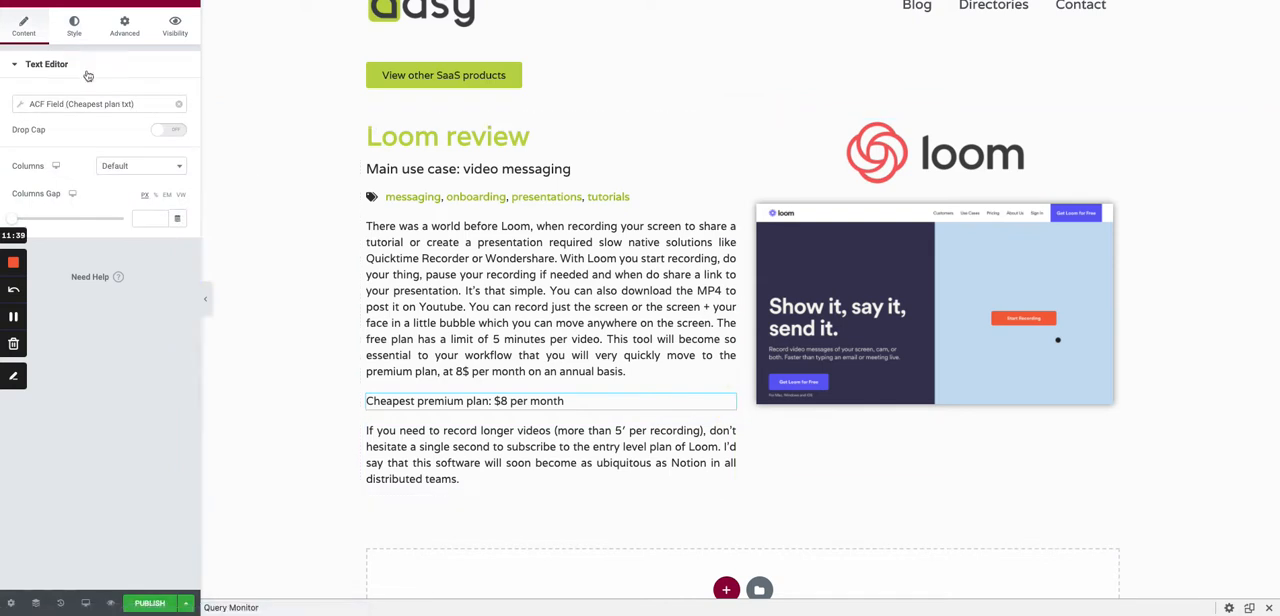
click(74, 27)
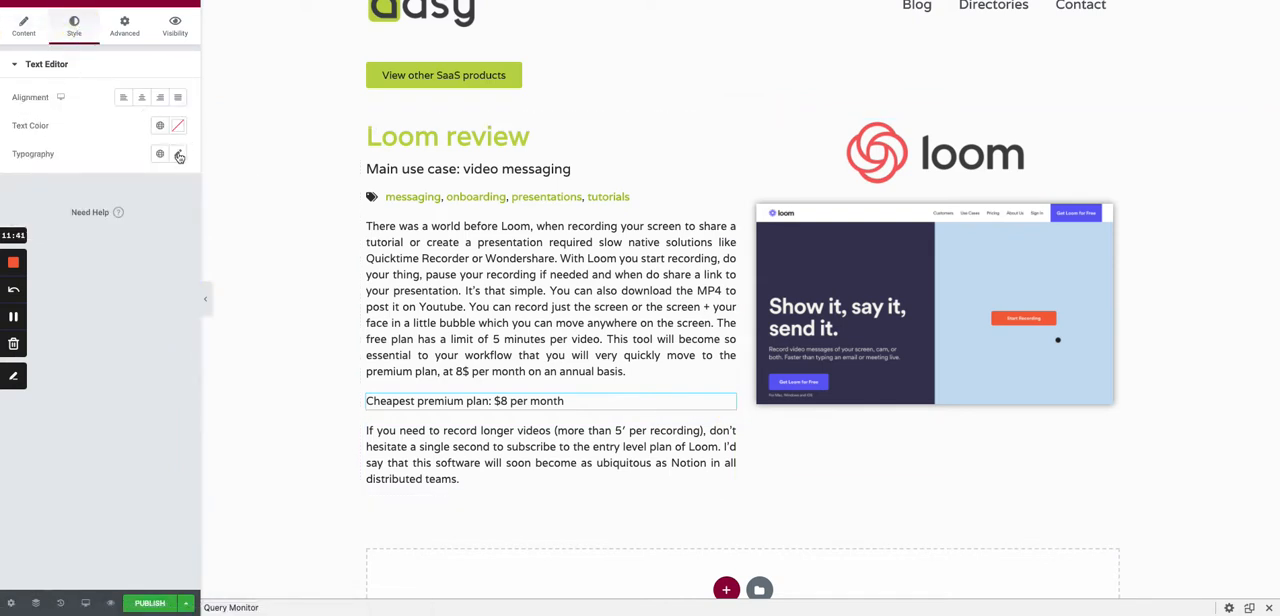
click(179, 155)
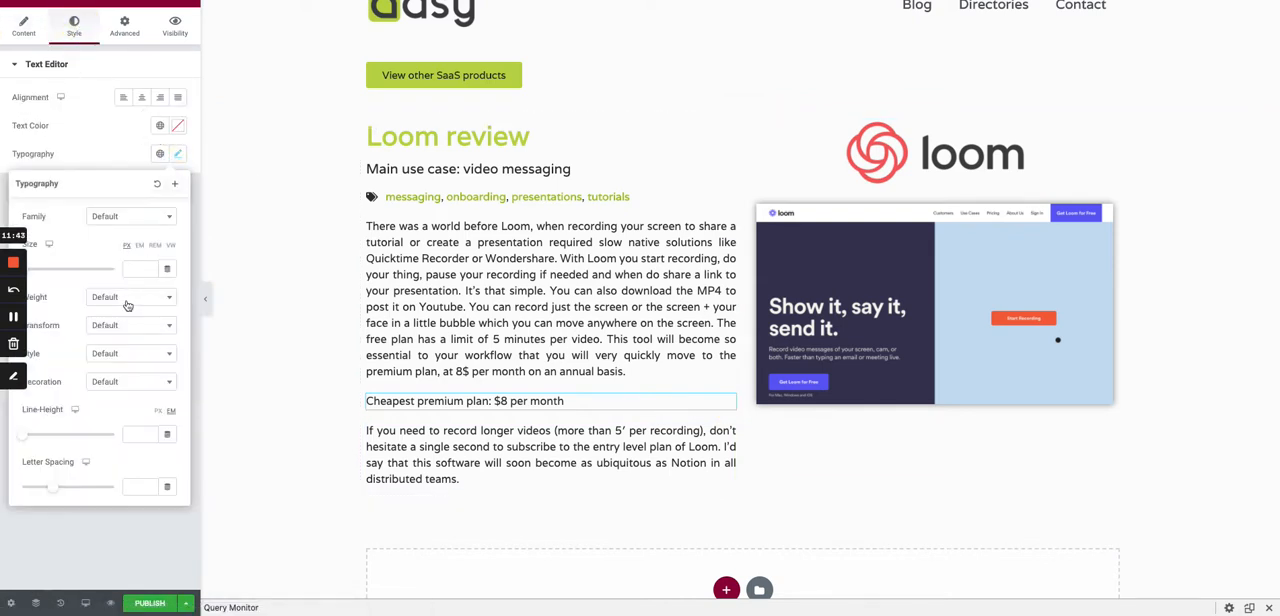
click(127, 300)
click(110, 454)
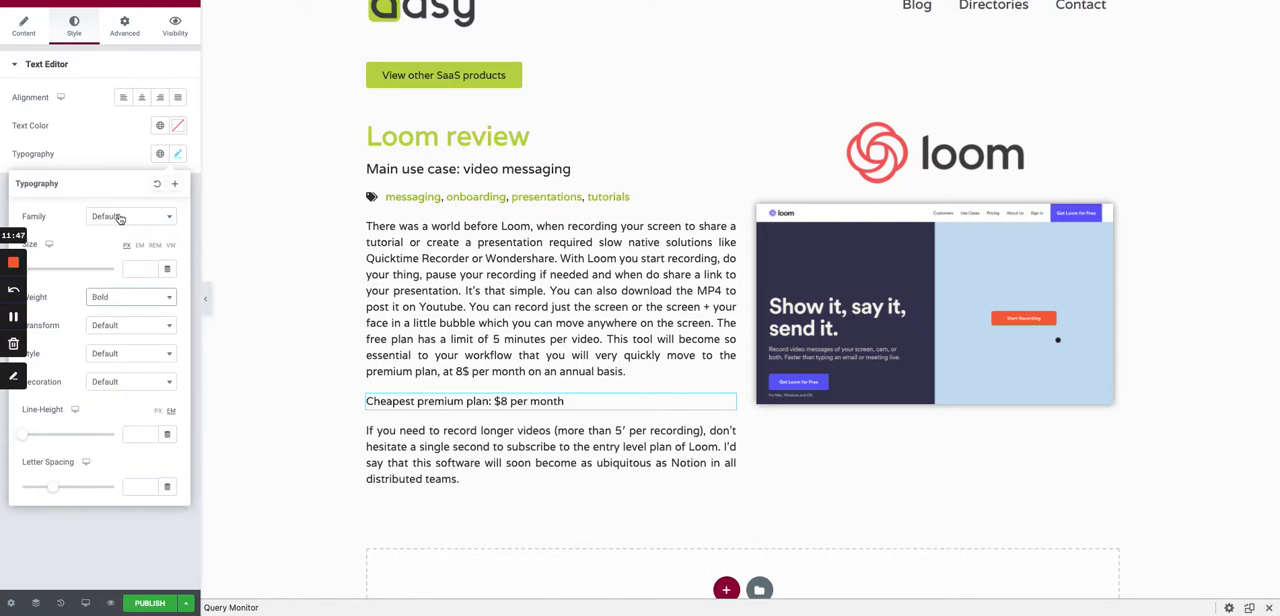
- Apply the global Primary color to the cheapest premium plan line
click(114, 134)
click(159, 128)
click(80, 186)
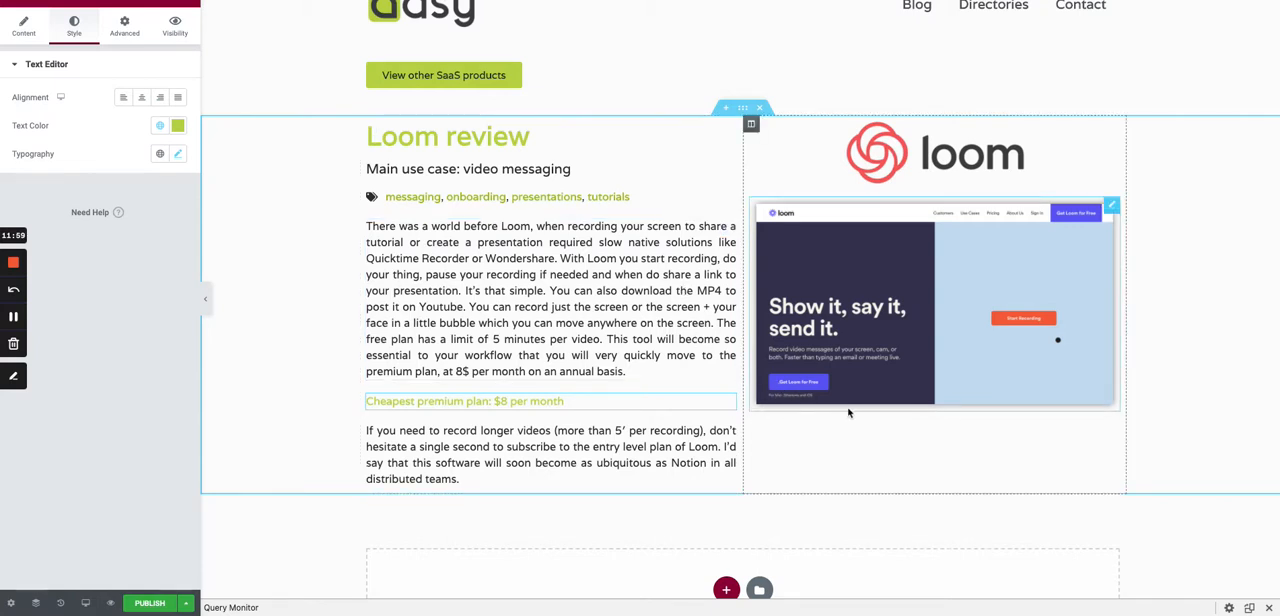
- Add a Heading widget below the cheapest plan note and set its HTML tag to H4
scroll(848, 412, down, 1)
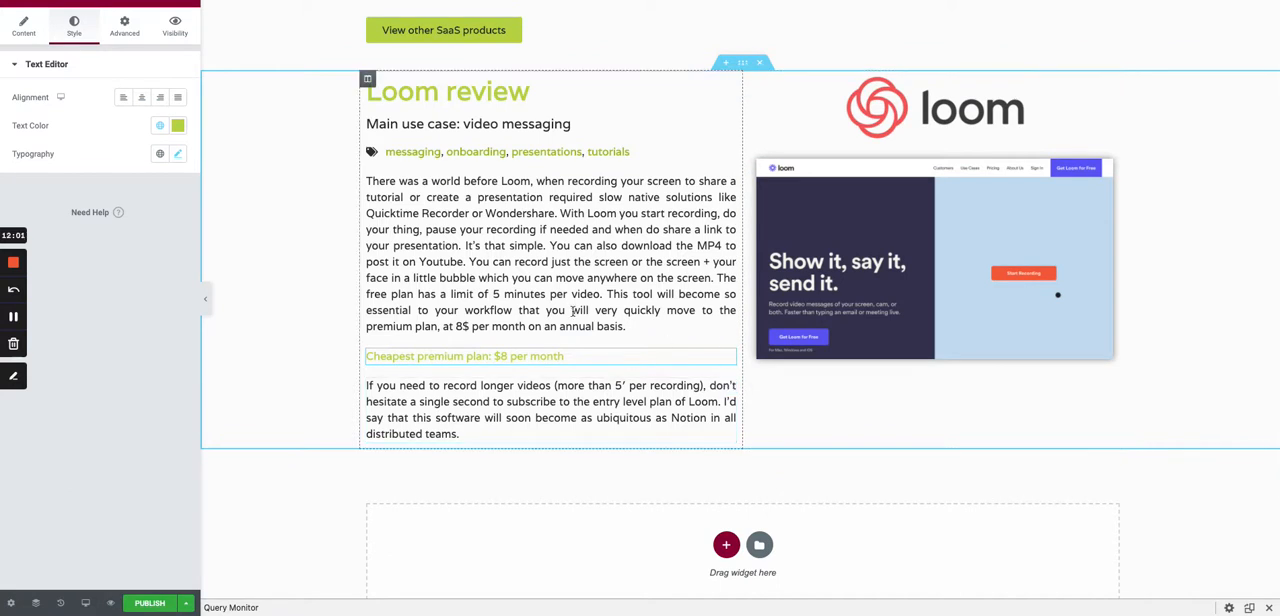
click(190, 3)
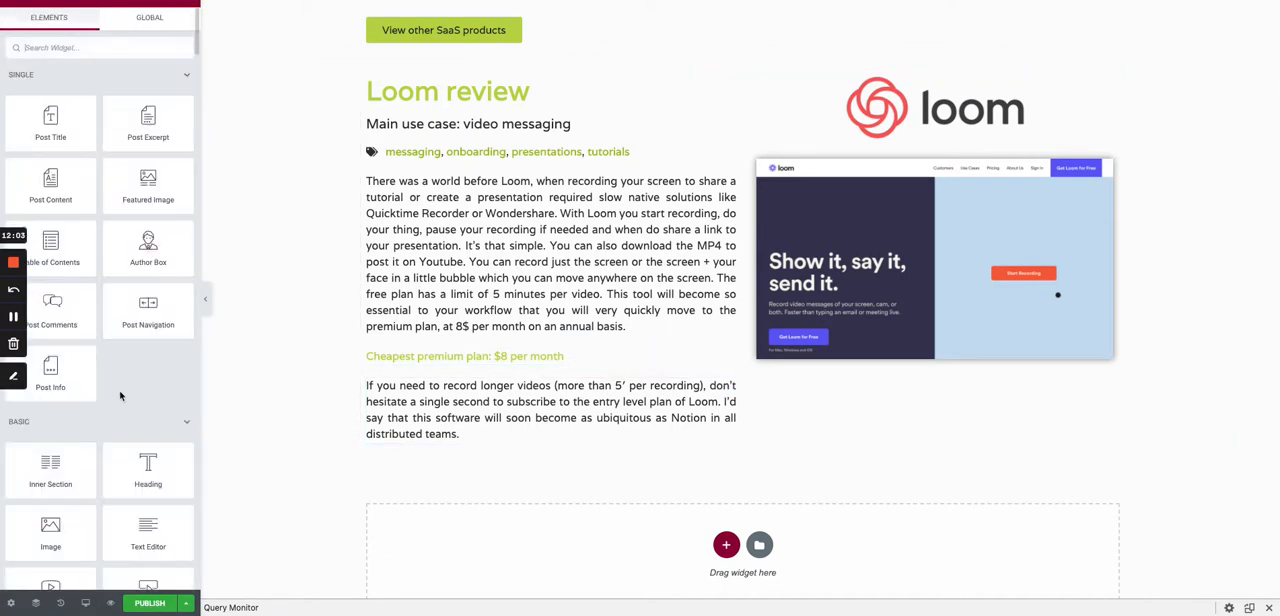
drag(148, 465, 432, 430)
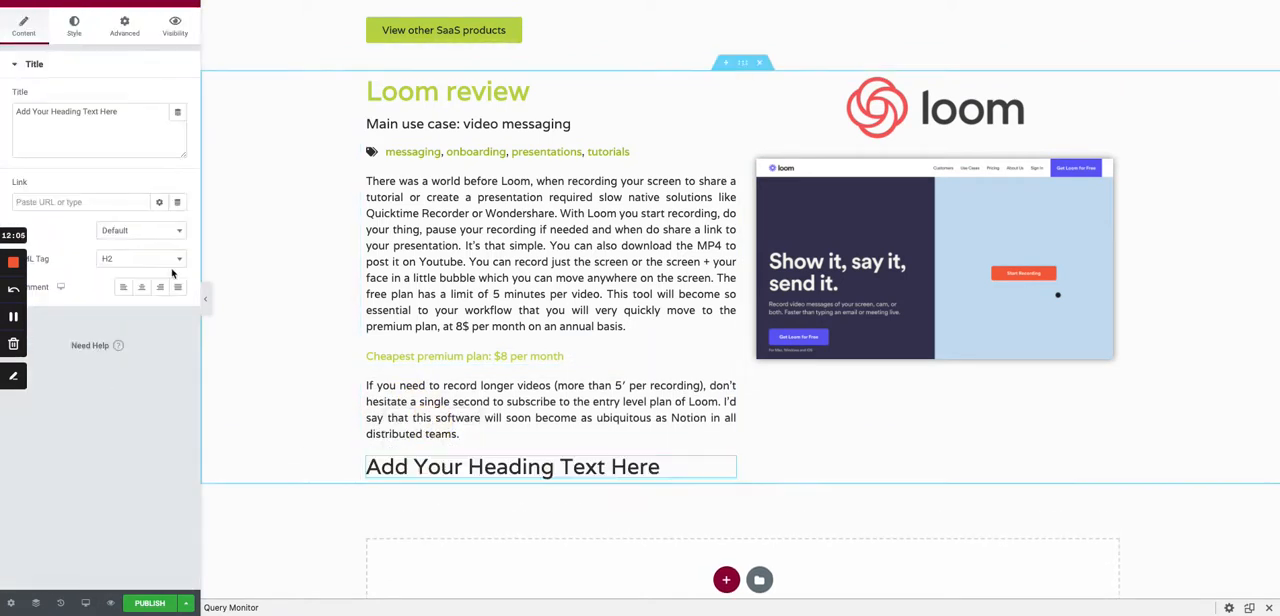
click(130, 258)
click(112, 345)
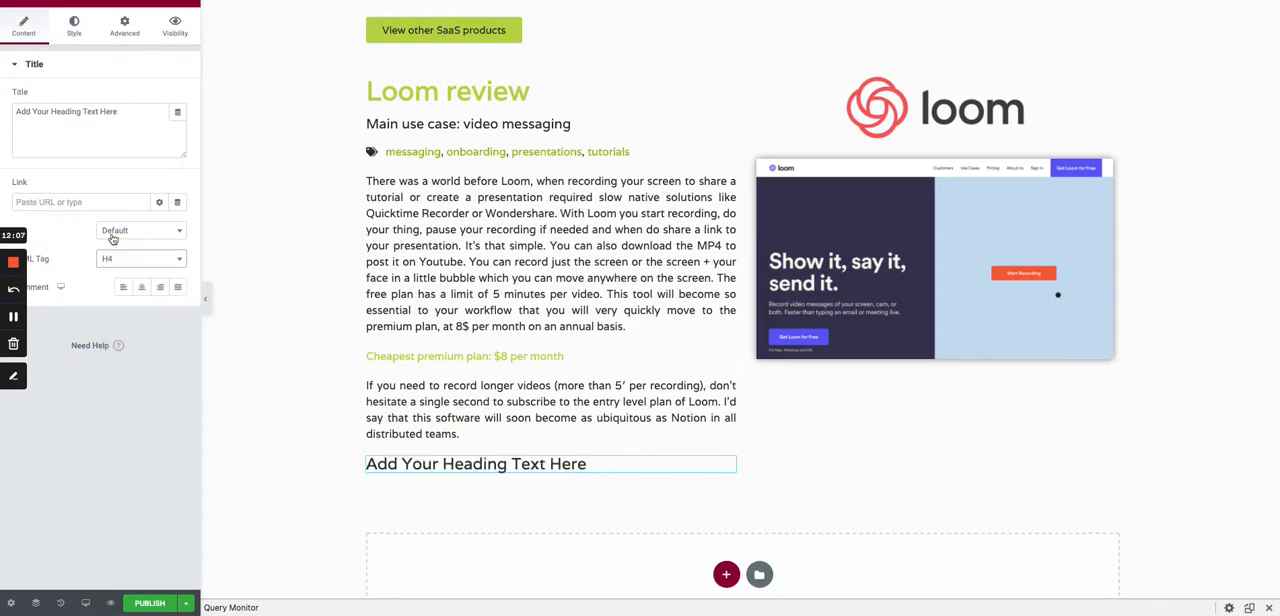
- Replace the new heading's placeholder title with "Best For"
triple_click(132, 127)
text(BEst)
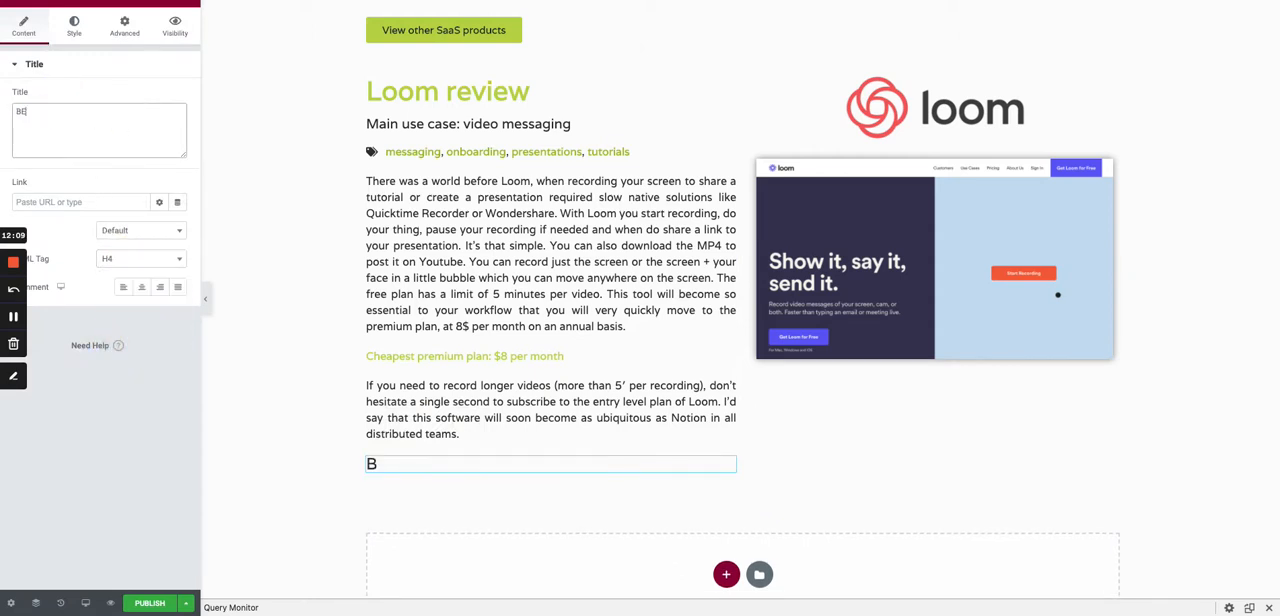
key(BackSpace)
text(est For)
- Apply the global Primary color to the Best For heading
click(74, 26)
click(159, 97)
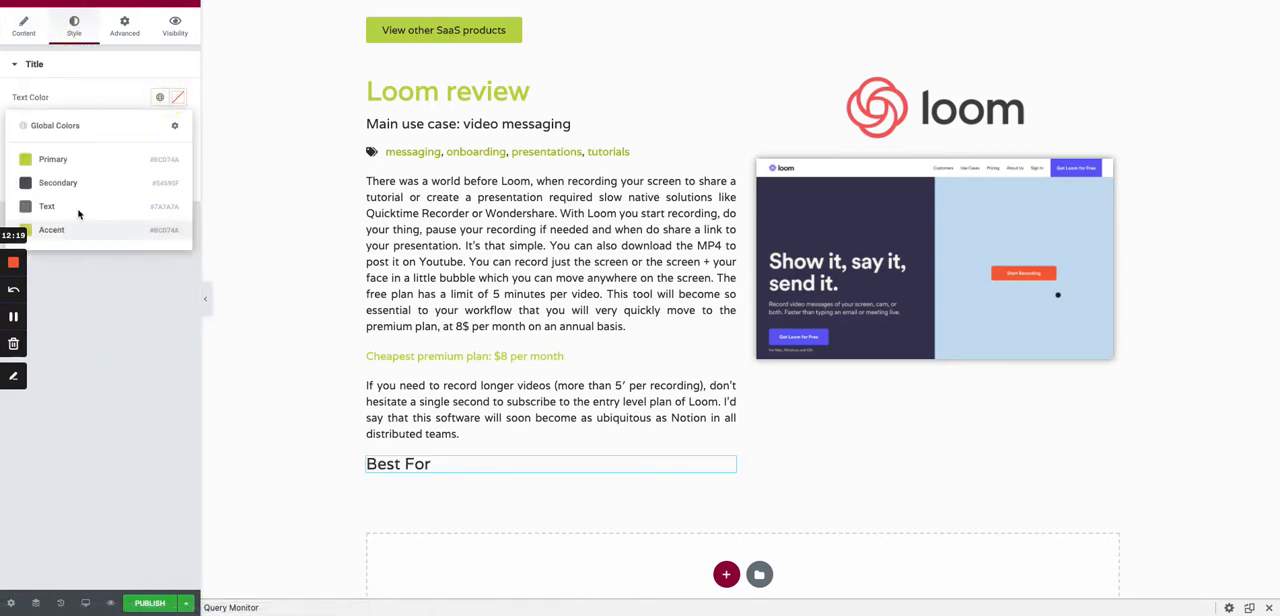
click(62, 160)
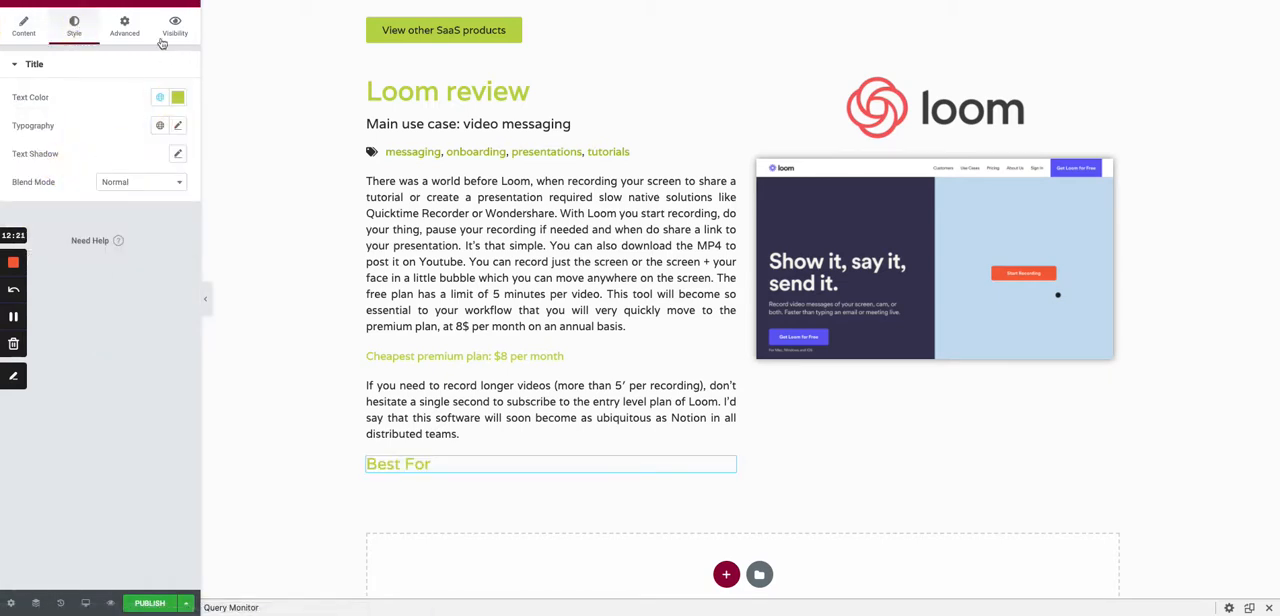
- Add a Text Editor widget below the Best For heading and source its content from an ACF Field
click(185, 4)
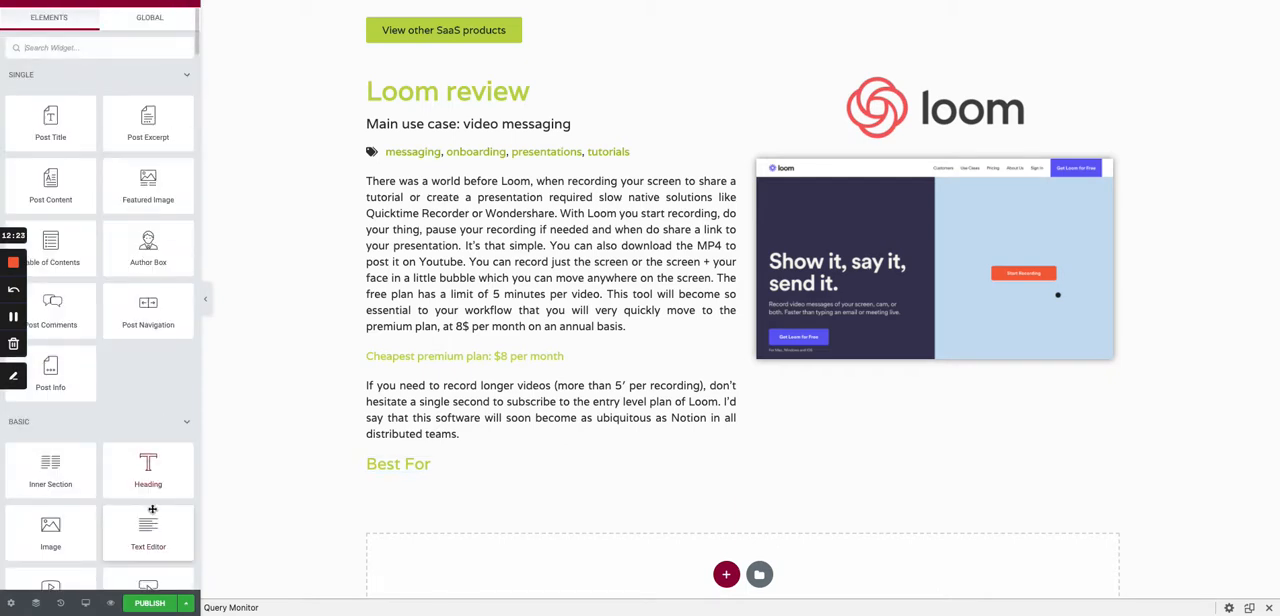
drag(152, 509, 446, 470)
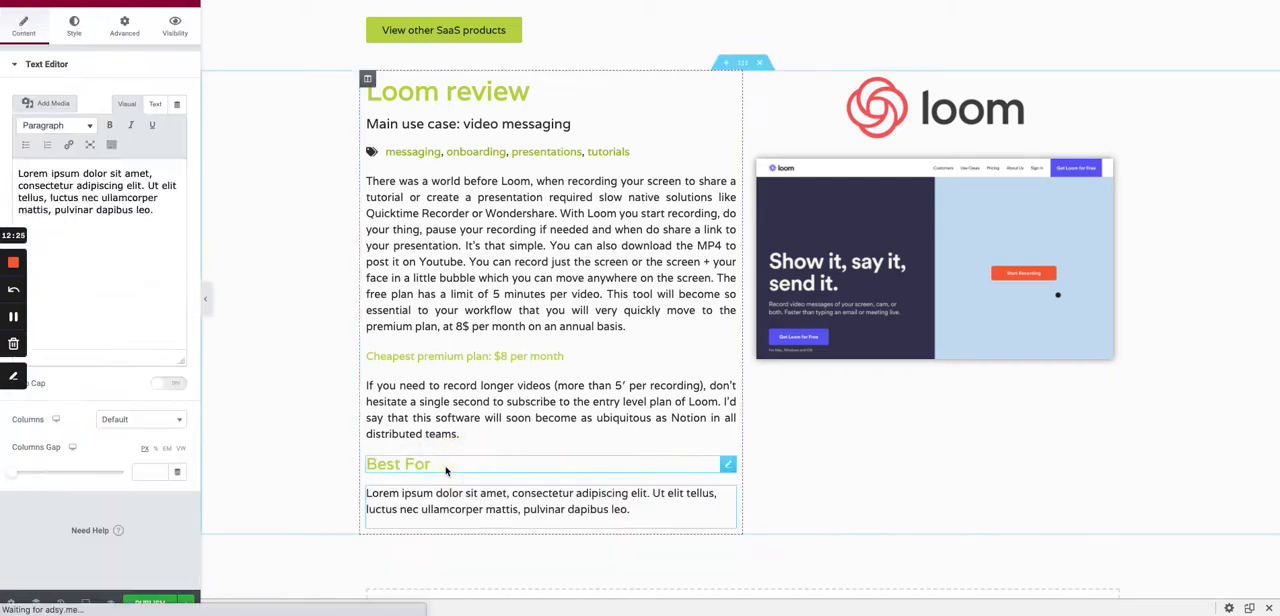
click(177, 104)
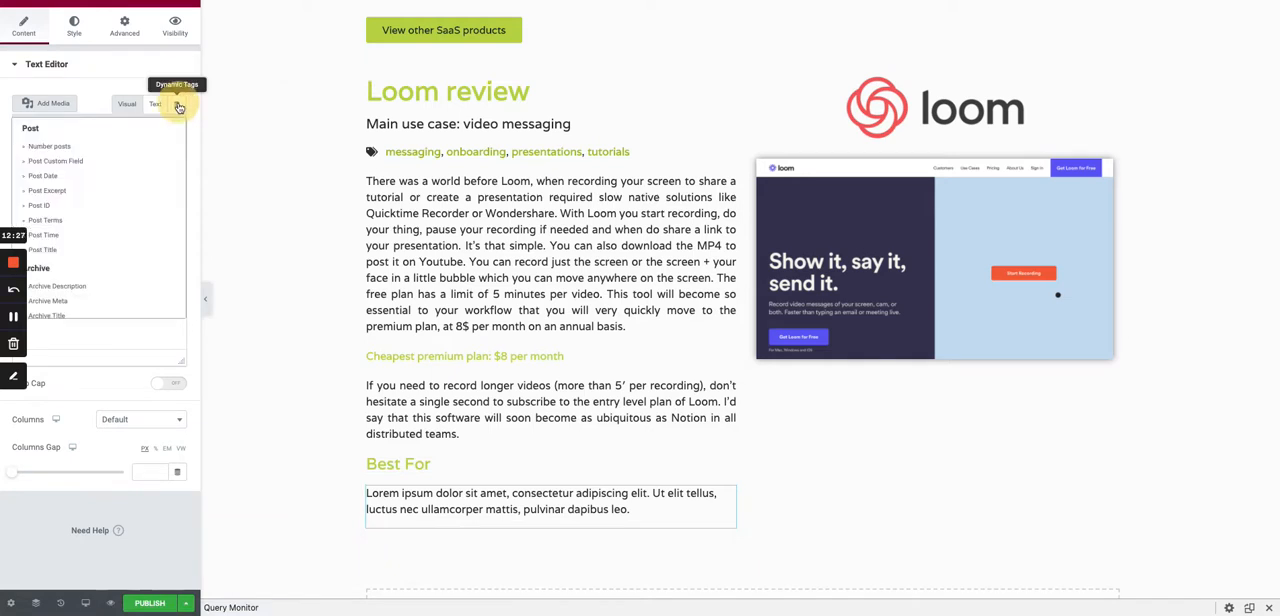
scroll(75, 255, down, 5)
click(63, 257)
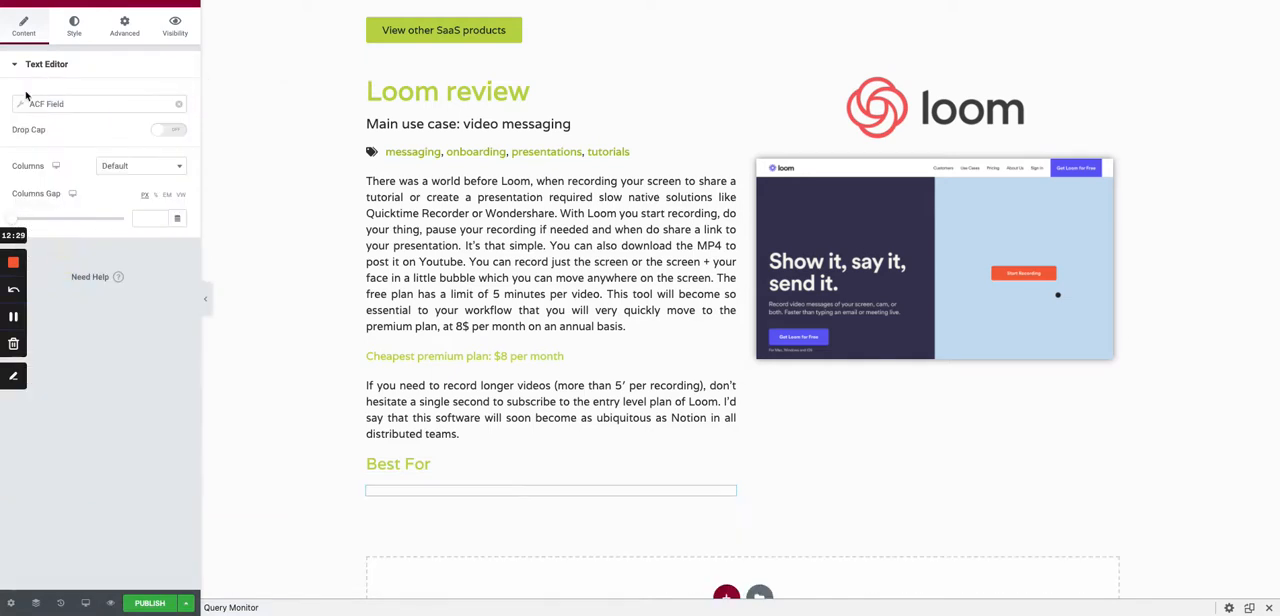
- Set the ACF key of the text editor below the Best For heading to Best For under Saas Features
click(20, 104)
click(124, 163)
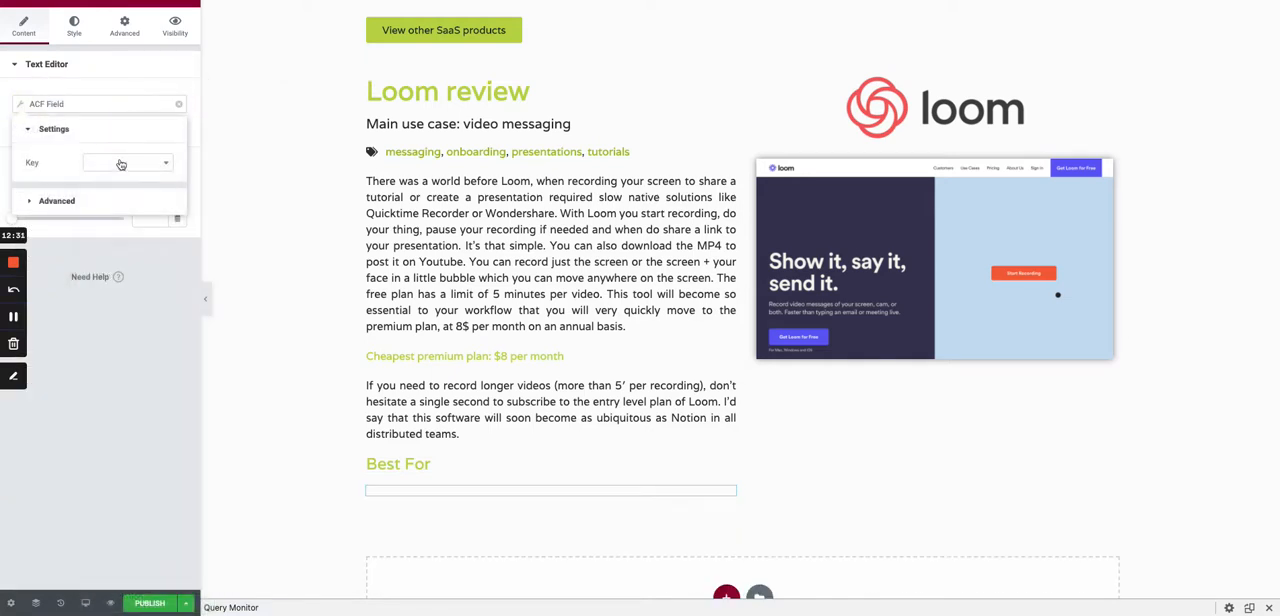
click(122, 163)
text(best)
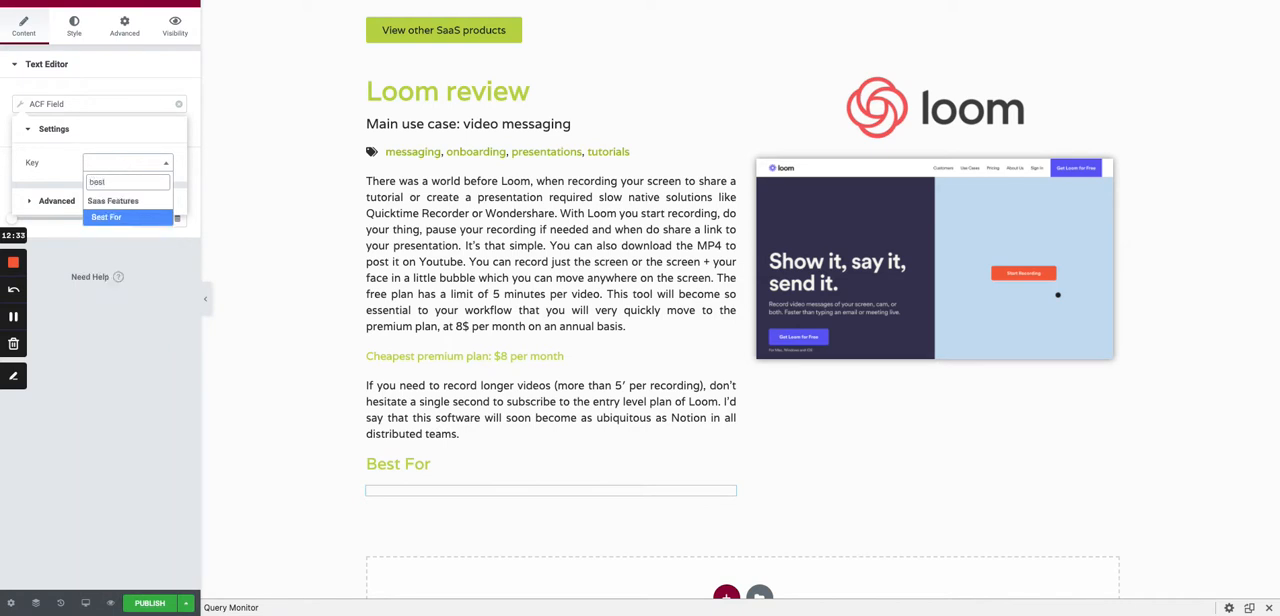
click(122, 218)
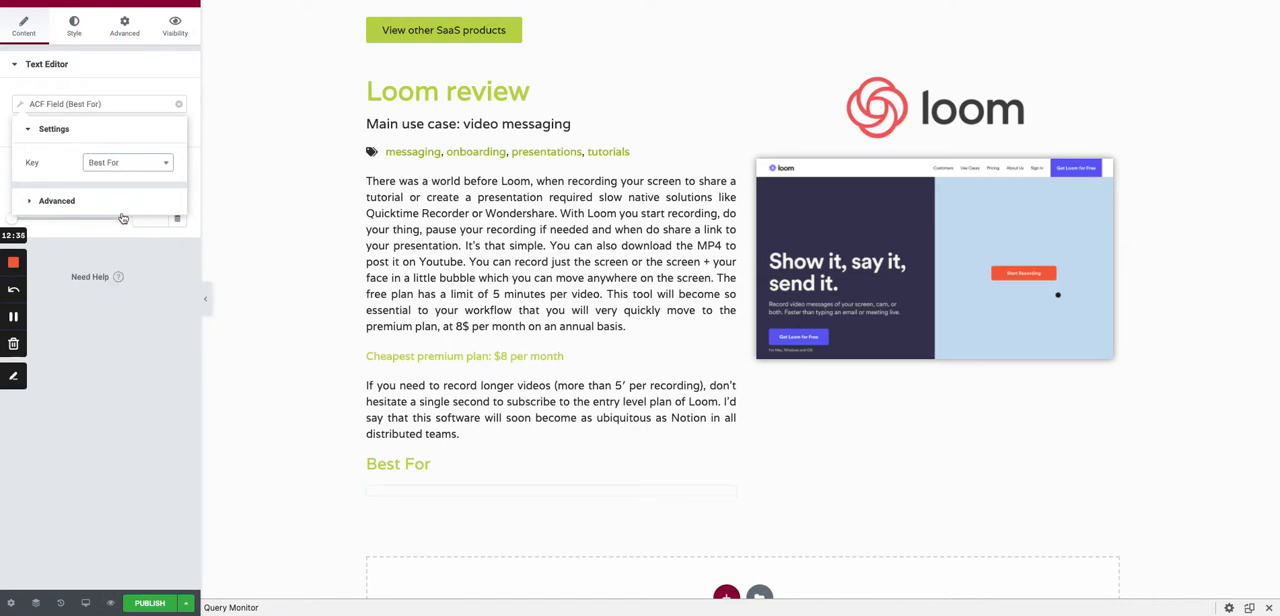
- Set the alignment of the text below the Best For heading to justified
click(120, 27)
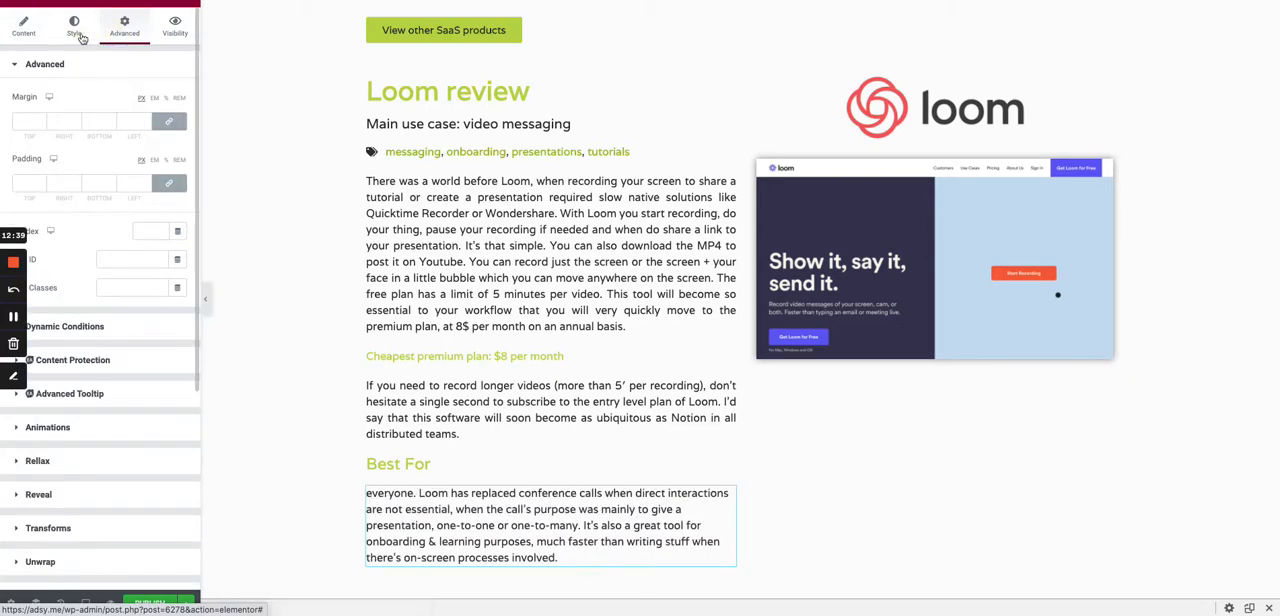
click(74, 27)
click(178, 97)
- Replace the cheapest premium plan text editor with a duplicate of the Best For heading, placed directly below the main description
scroll(708, 422, down, 1)
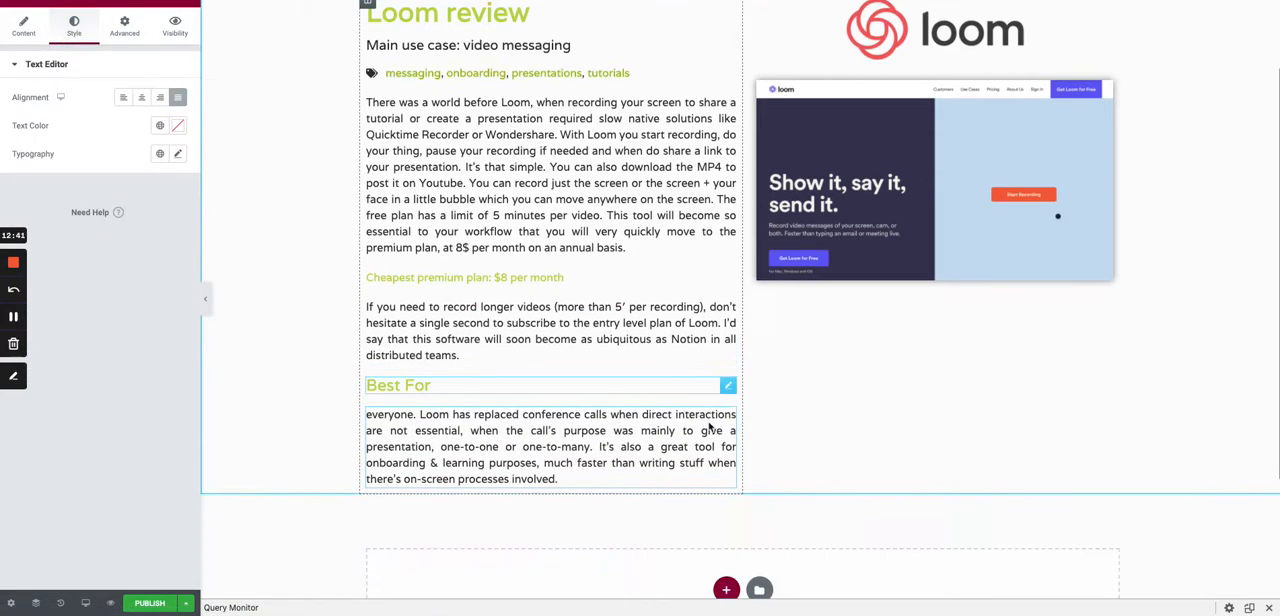
scroll(708, 422, up, 1)
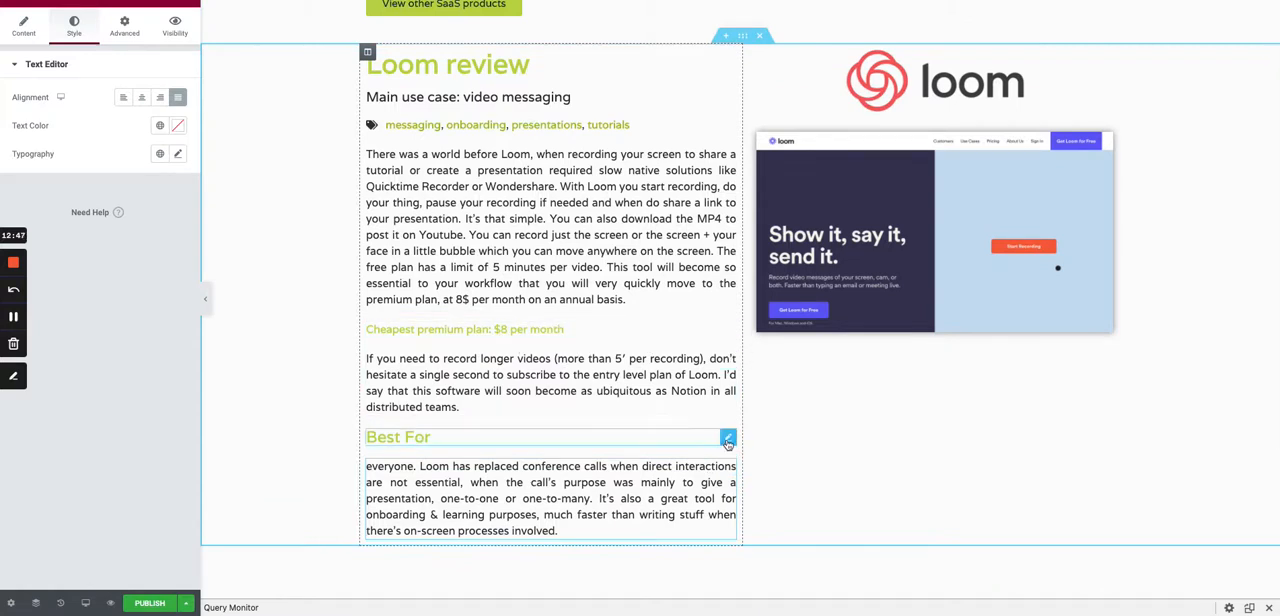
right_click(728, 439)
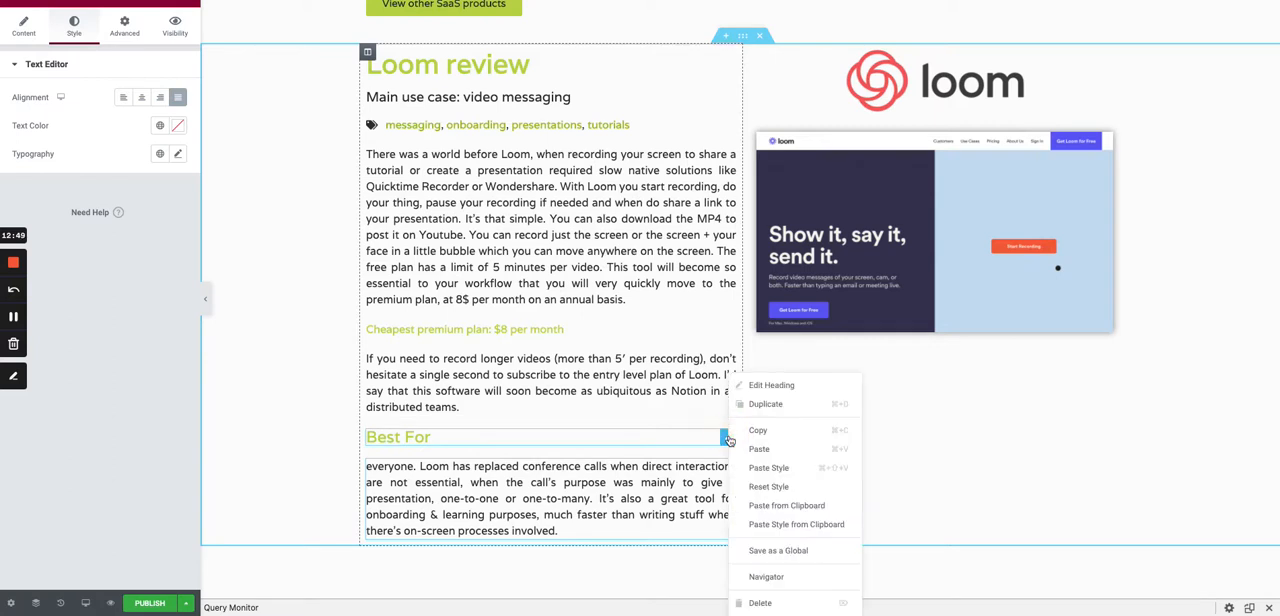
click(763, 404)
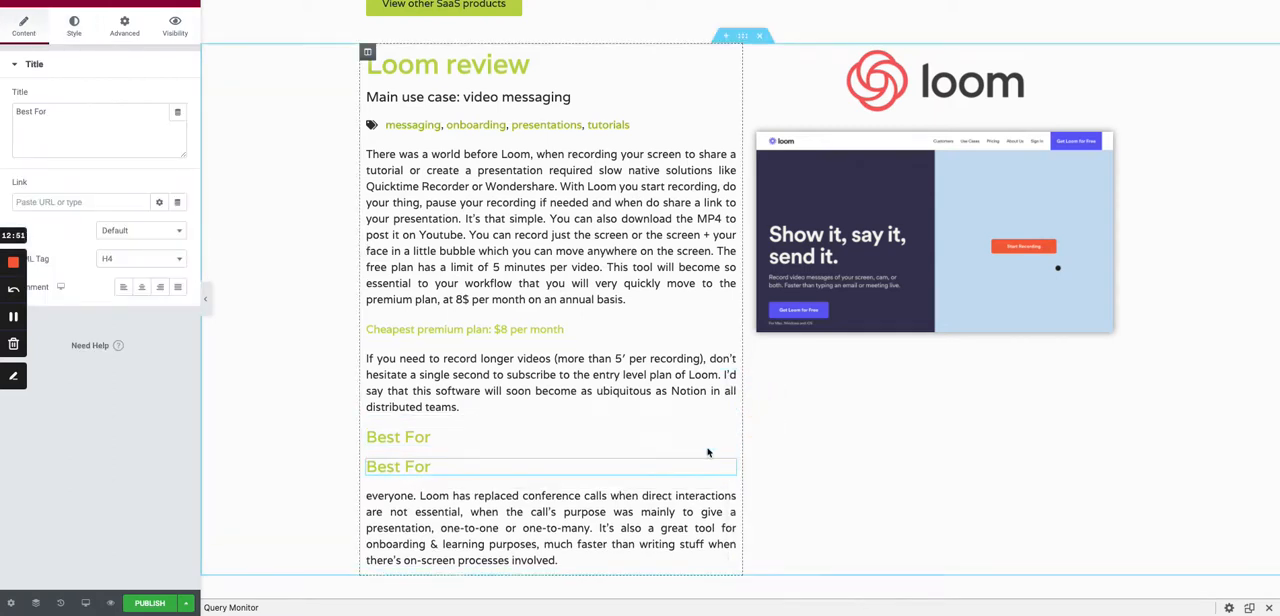
drag(728, 543, 729, 355)
right_click(729, 356)
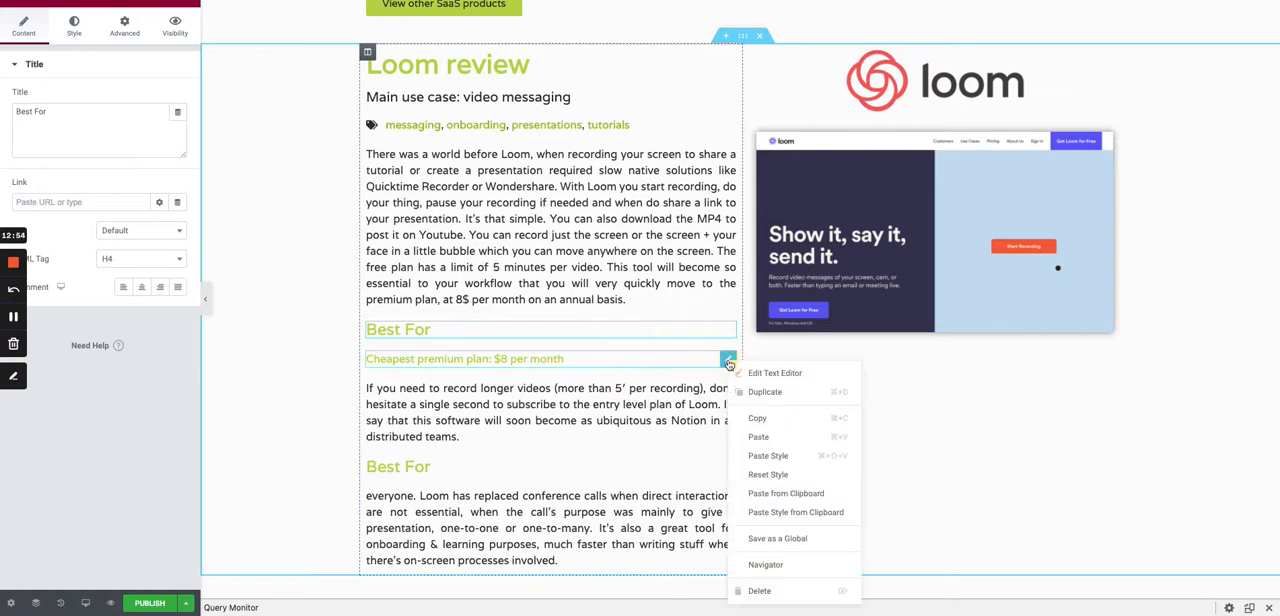
click(759, 590)
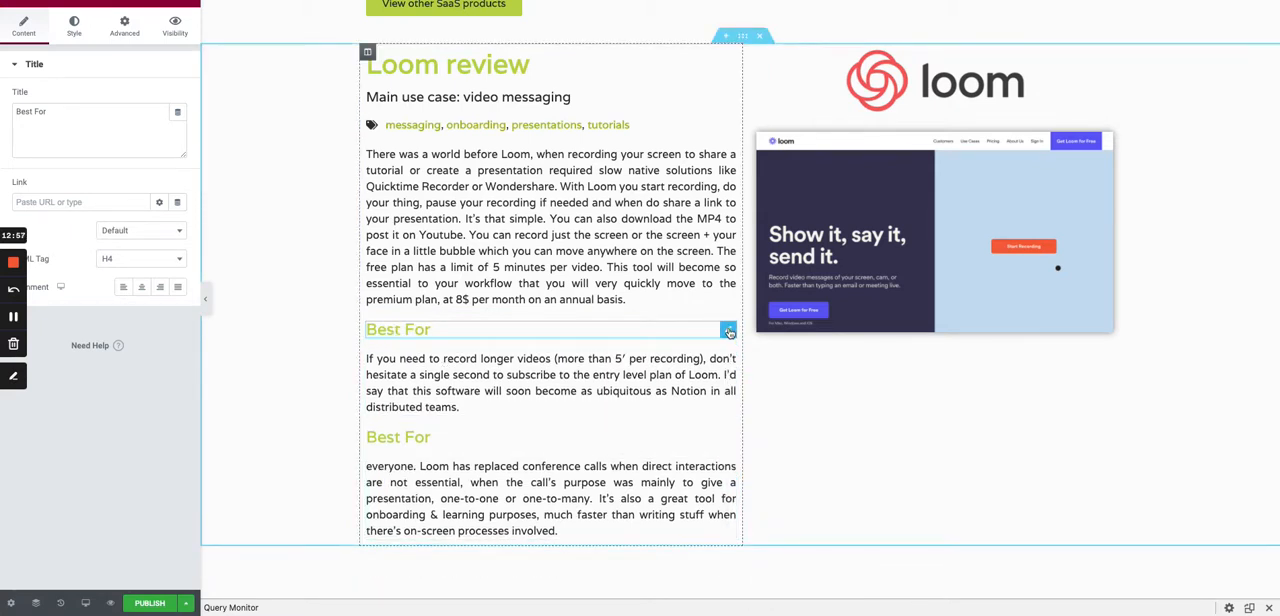
- Source the duplicated heading's title from an ACF Field with the key Cheapest plan txt
click(178, 113)
scroll(100, 250, down, 5)
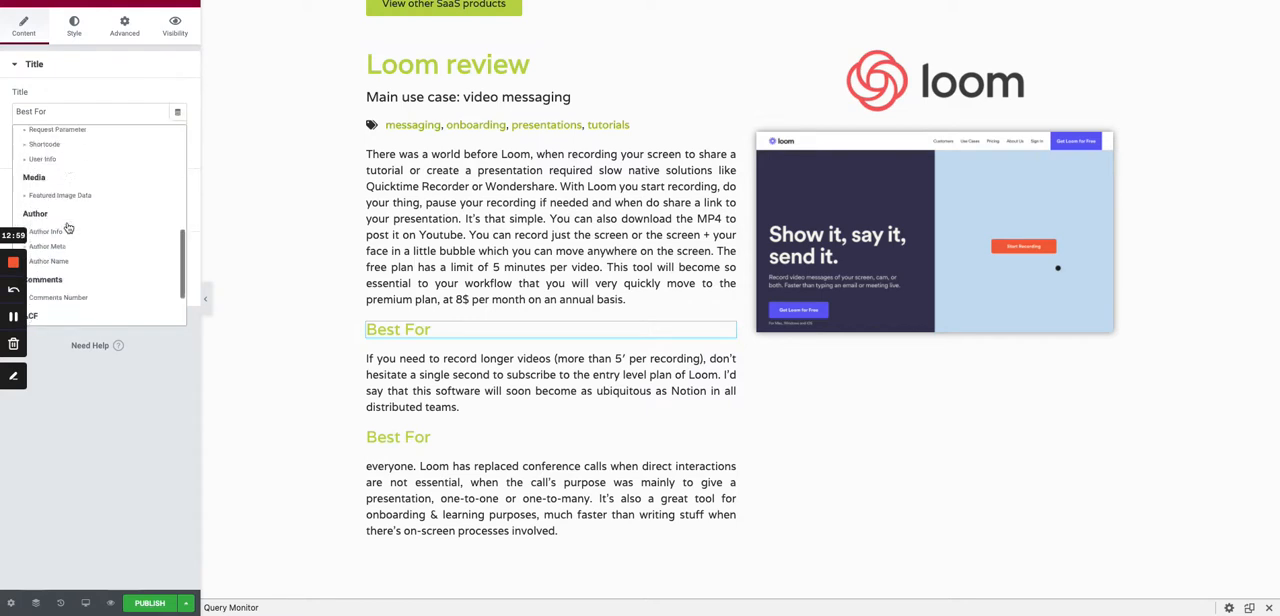
click(65, 262)
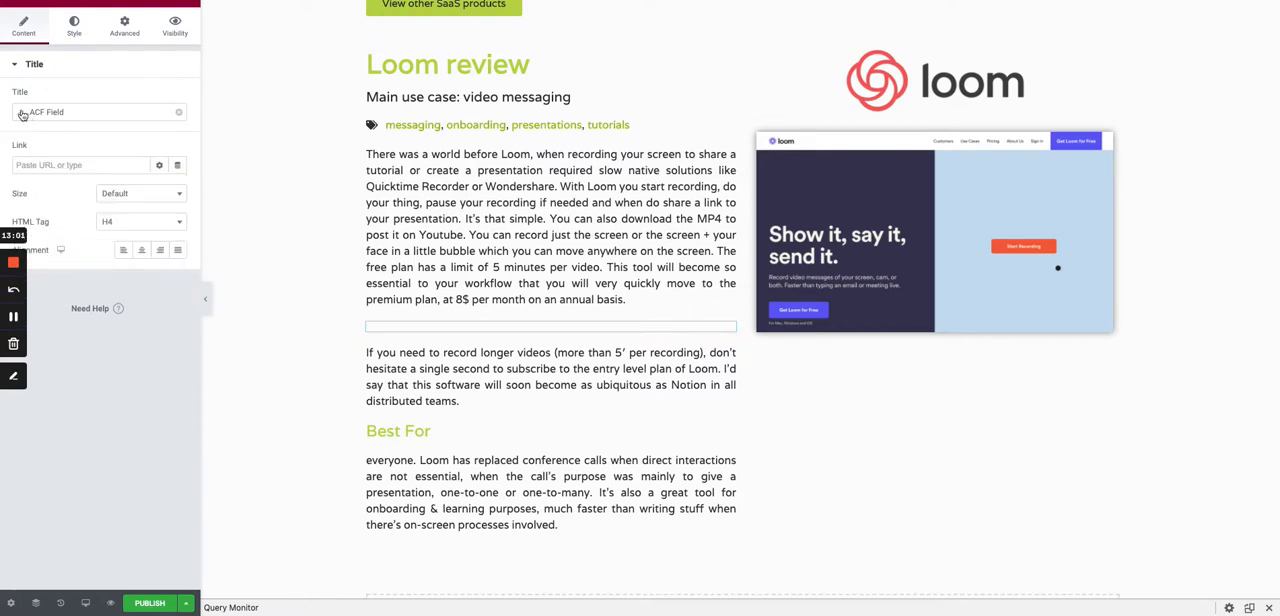
click(30, 113)
click(127, 170)
text(chea)
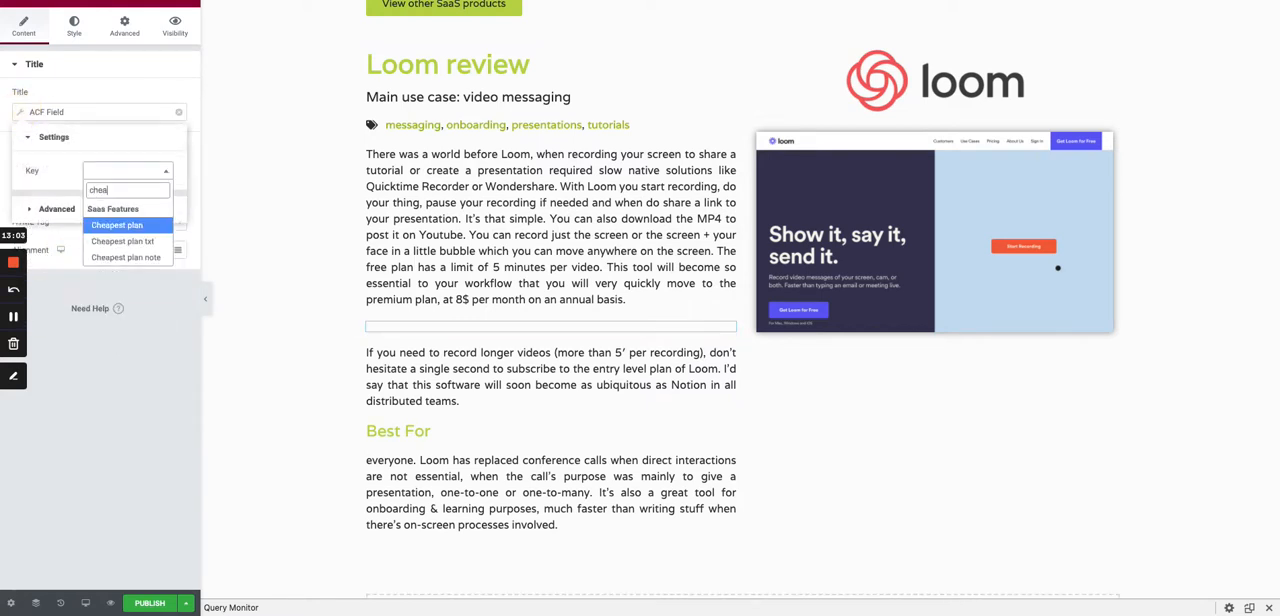
click(145, 241)
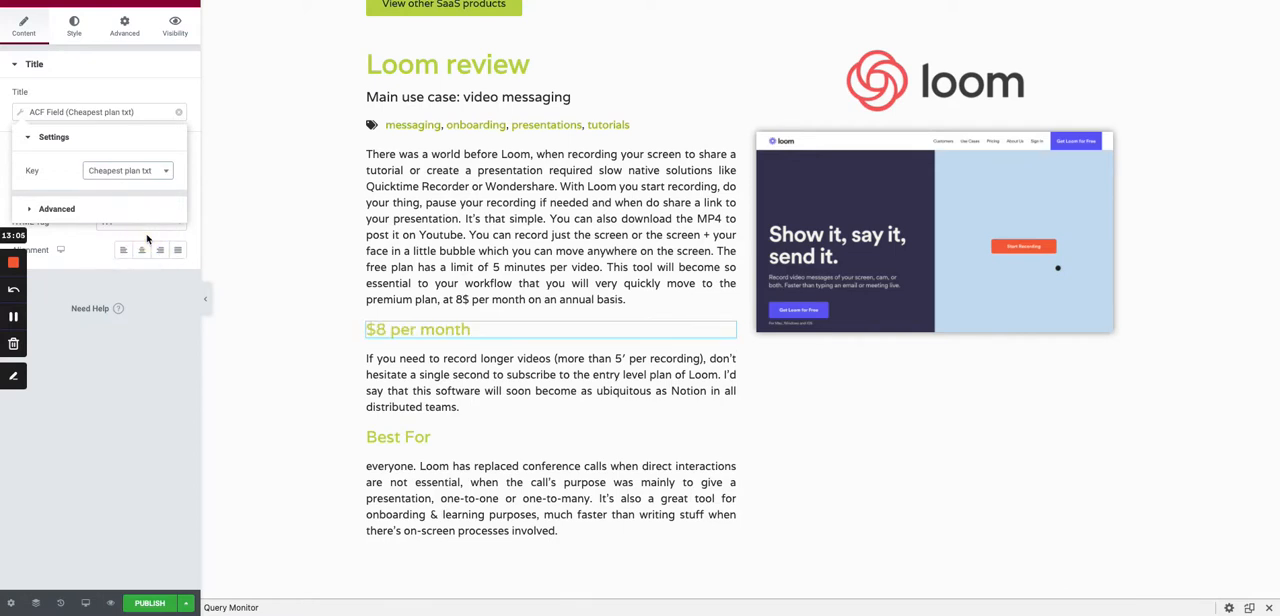
- Add "Cheapest premium plan:" as the text before the cheapest plan heading's dynamic value
click(104, 207)
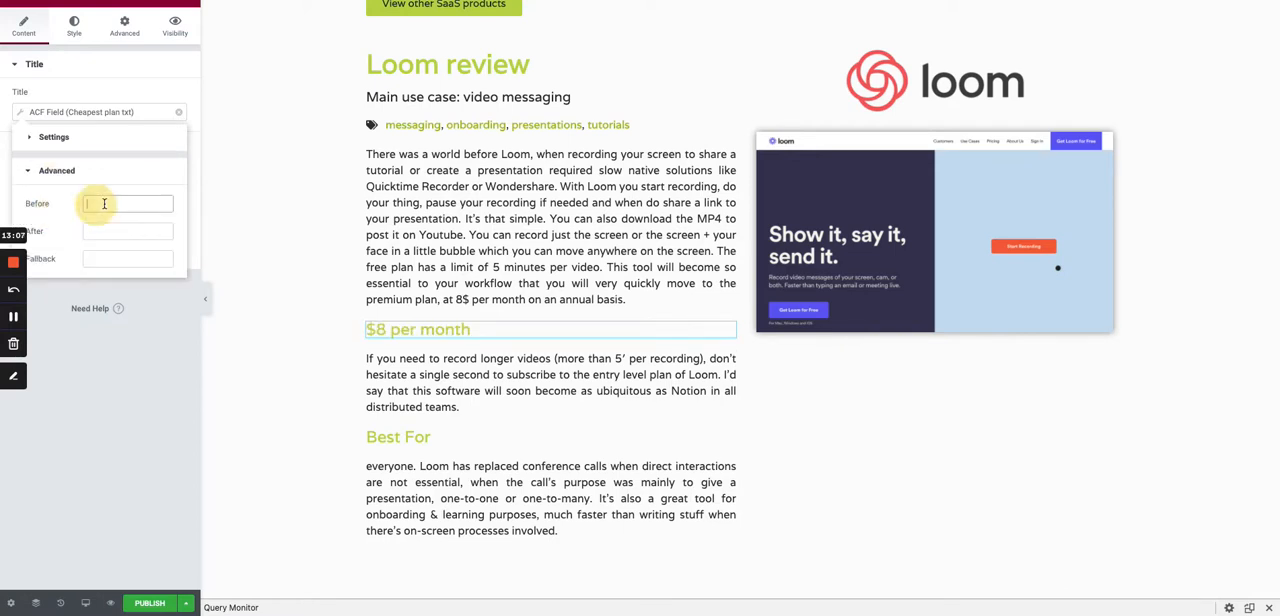
text(Cheapes)
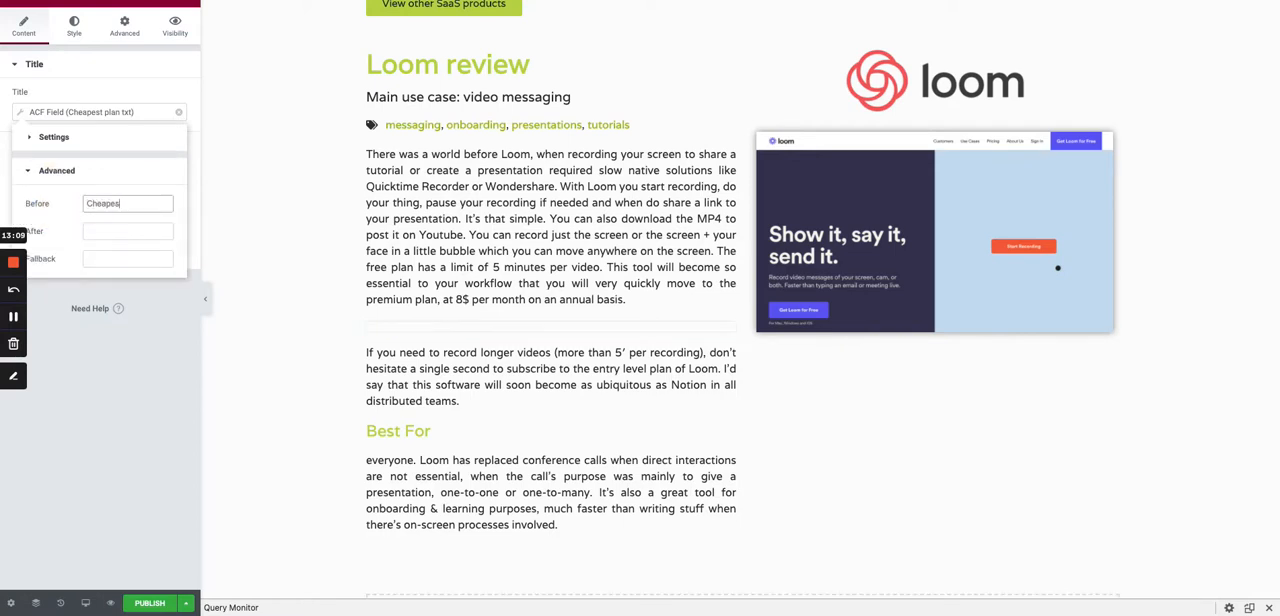
text(t premium plan:)
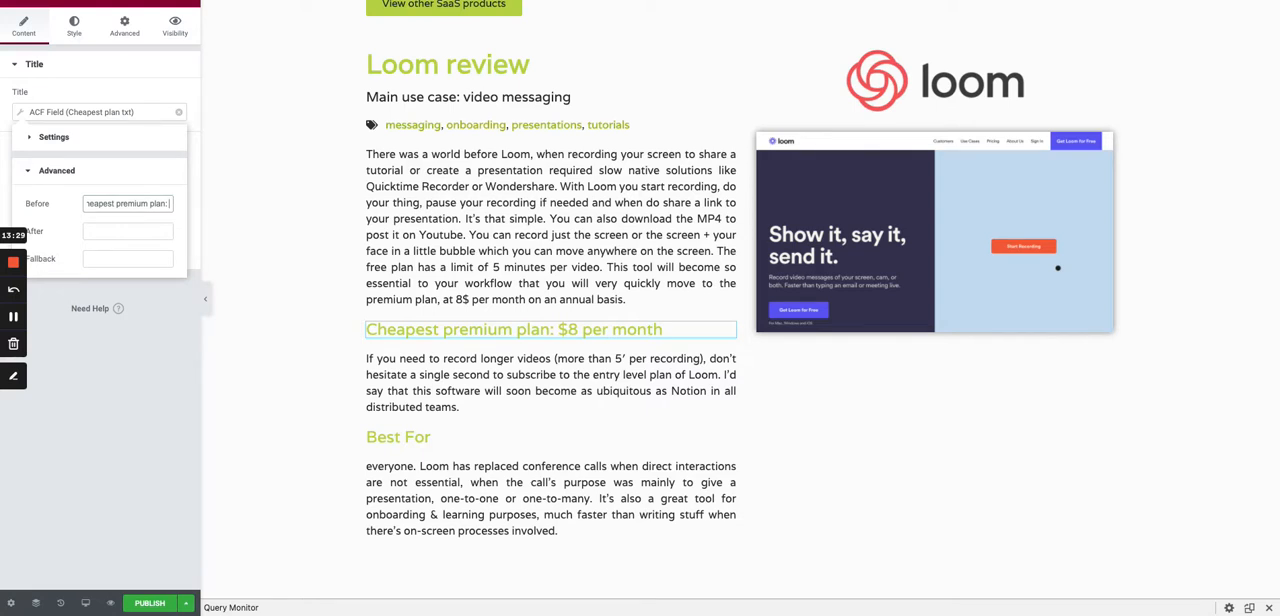
- Insert a two-column Inner Section between the Loom logo and the featured image
scroll(781, 320, up, 1)
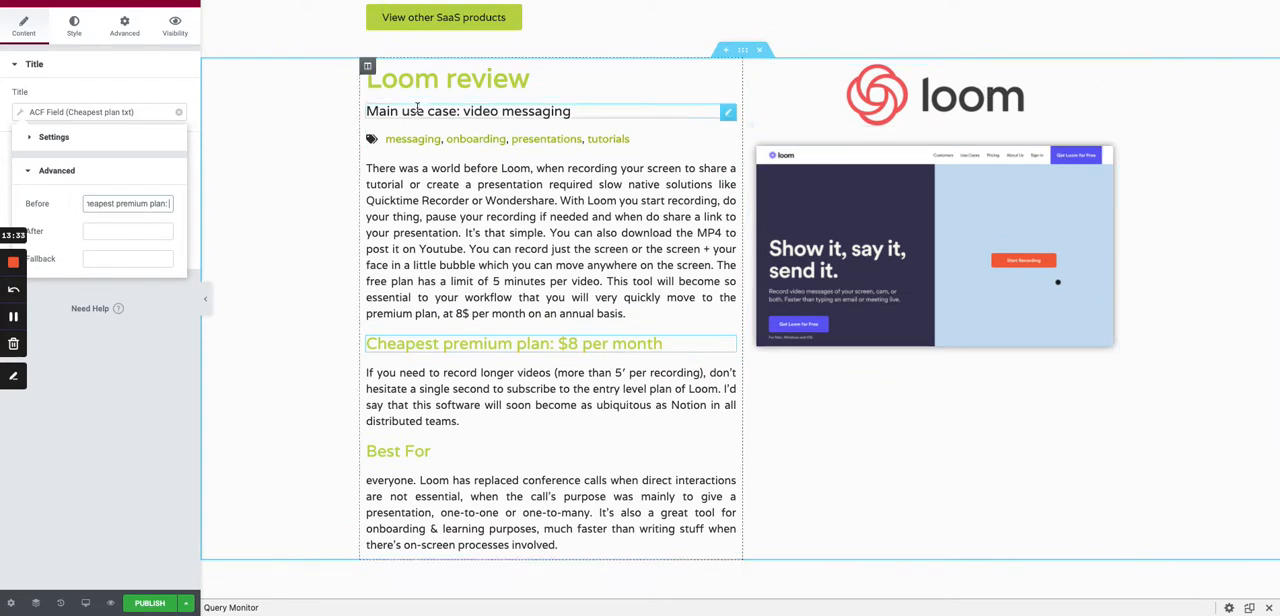
scroll(1071, 104, up, 1)
click(187, 1)
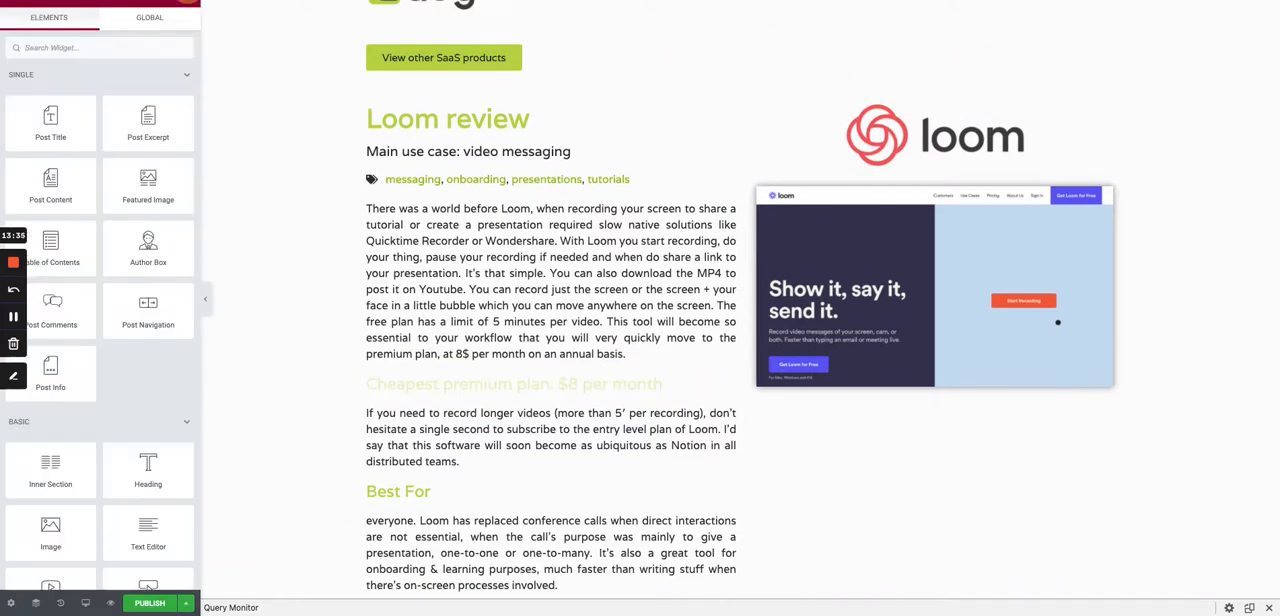
scroll(140, 72, down, 1)
drag(92, 425, 984, 183)
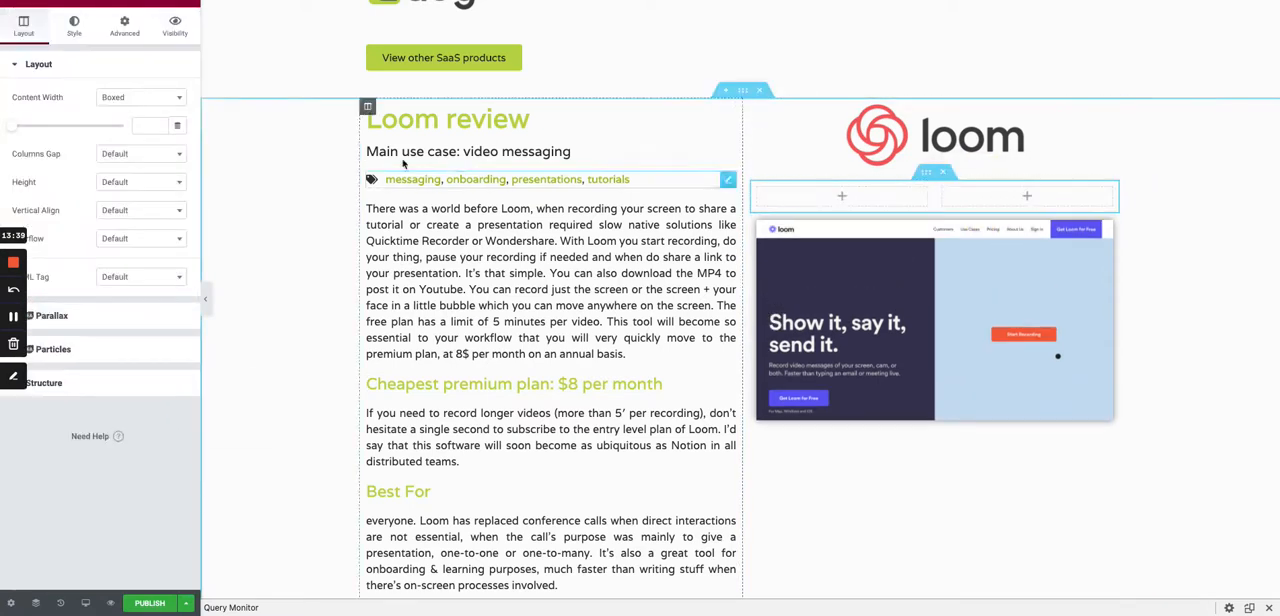
- Add a Heading widget to the inner section's first column and set its HTML tag to H5
click(188, 5)
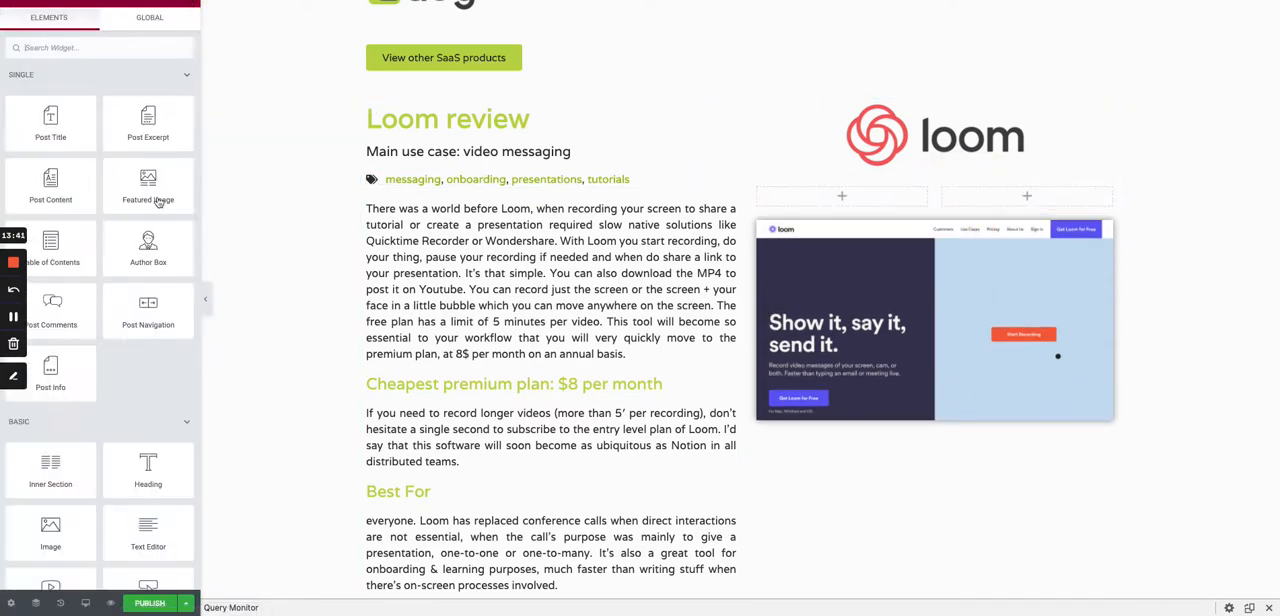
drag(148, 457, 886, 196)
click(145, 259)
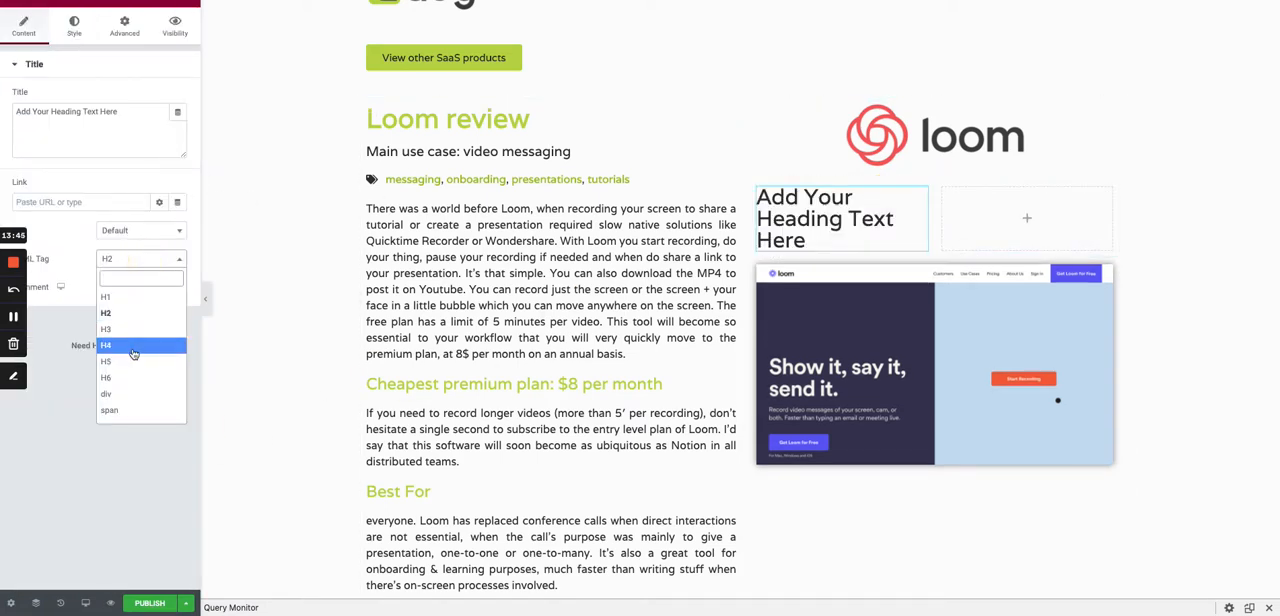
click(133, 343)
click(162, 265)
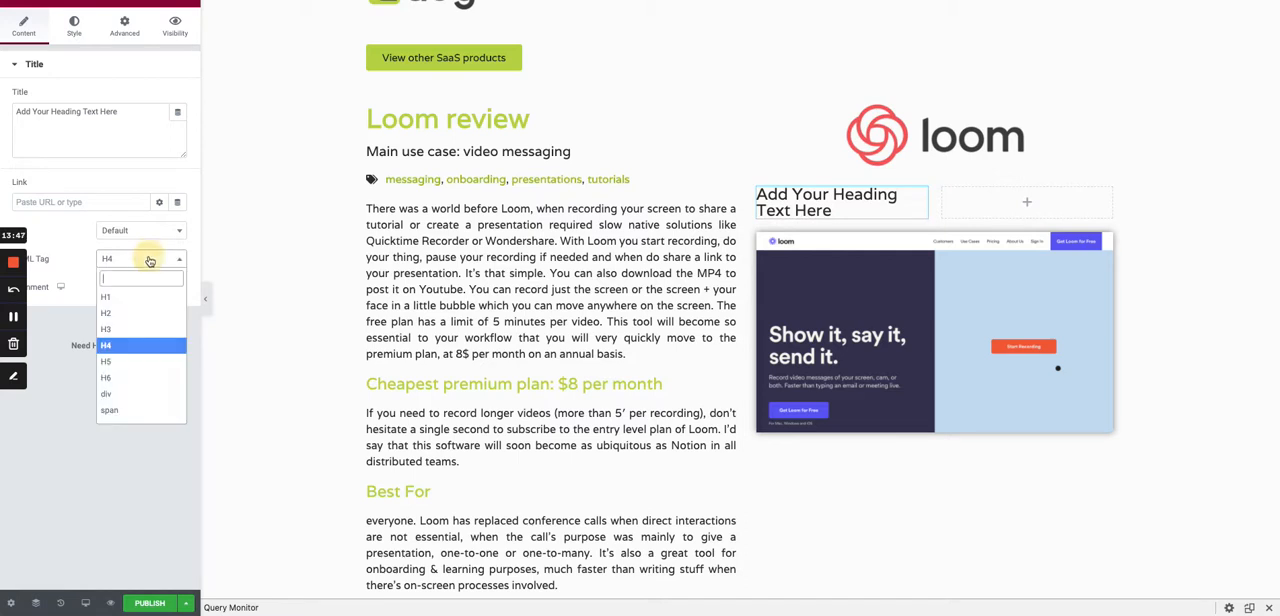
click(124, 361)
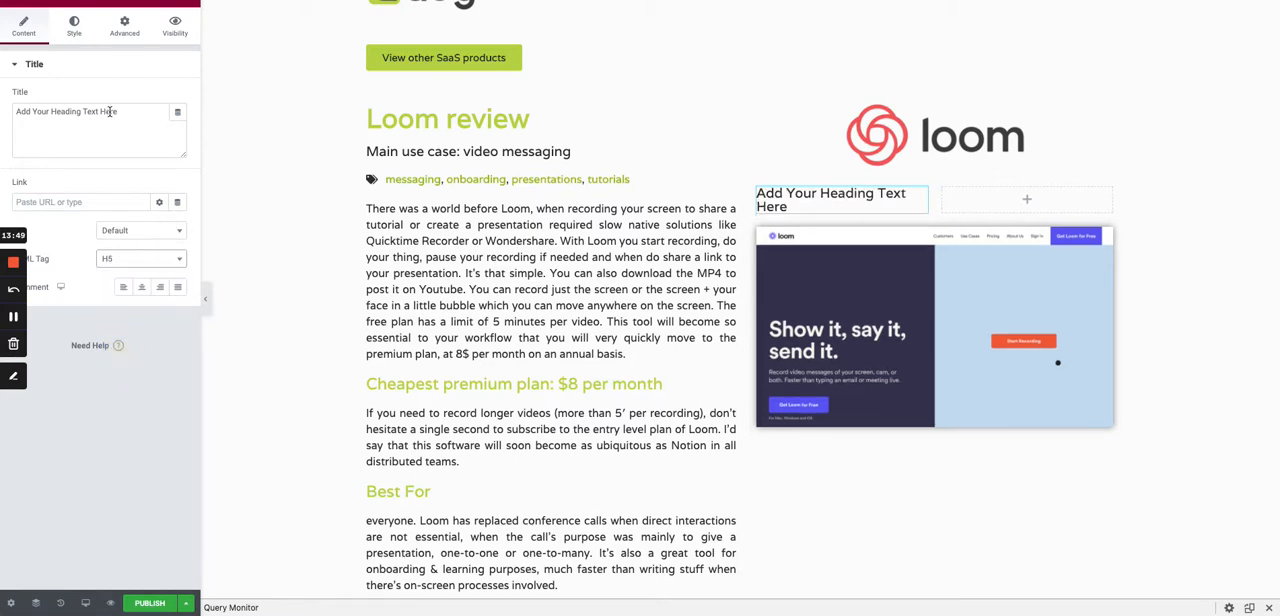
- Source the new H5 heading's title from an ACF Field with the key Creation Year
click(177, 111)
scroll(61, 268, down, 5)
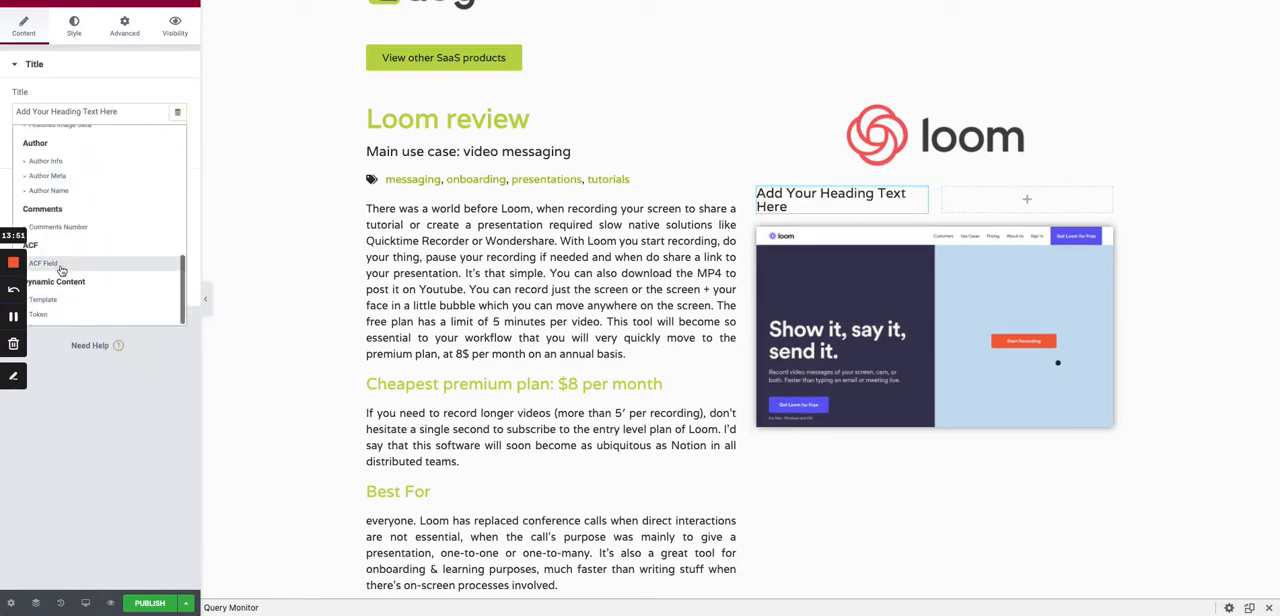
click(61, 266)
click(19, 112)
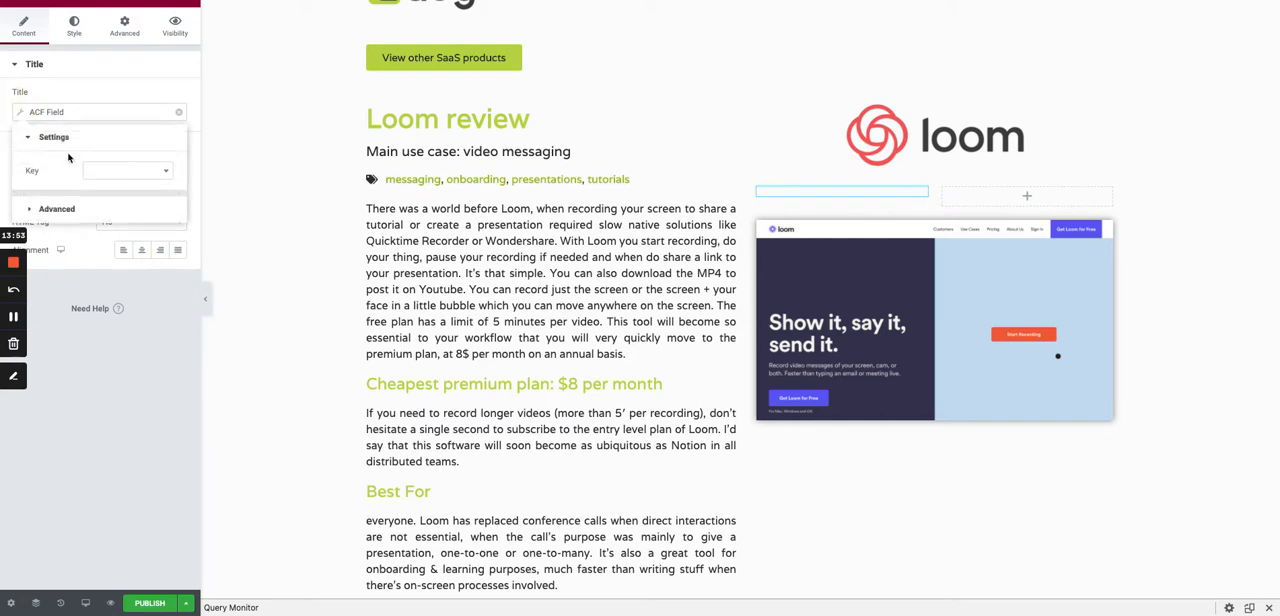
click(107, 171)
text(crea)
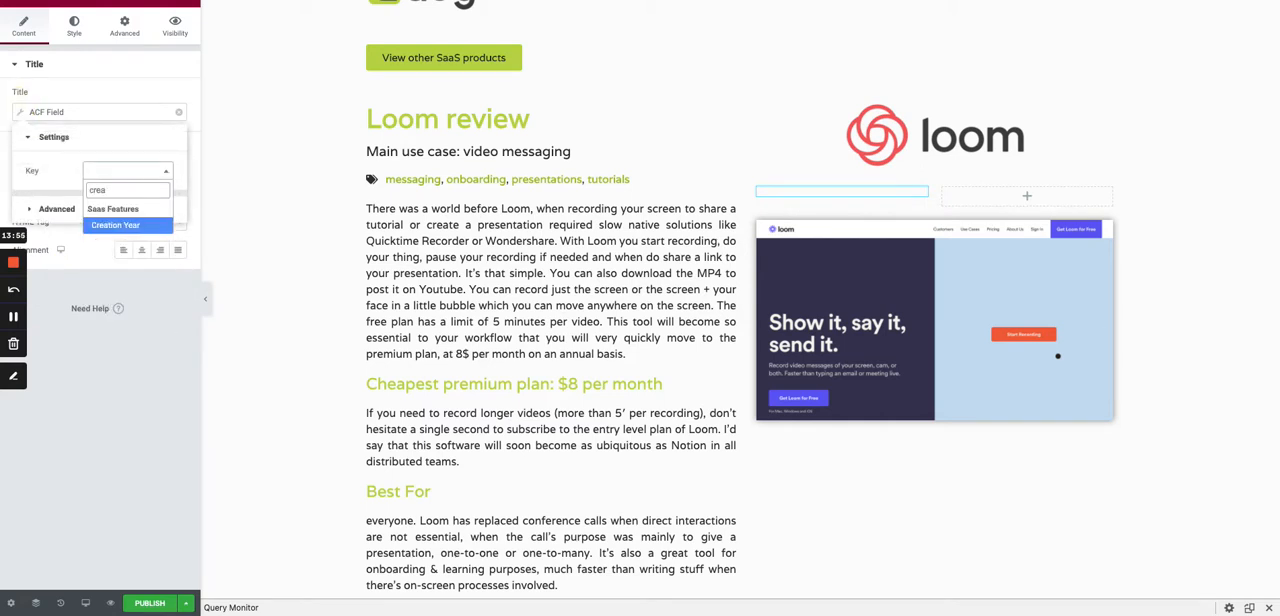
click(147, 226)
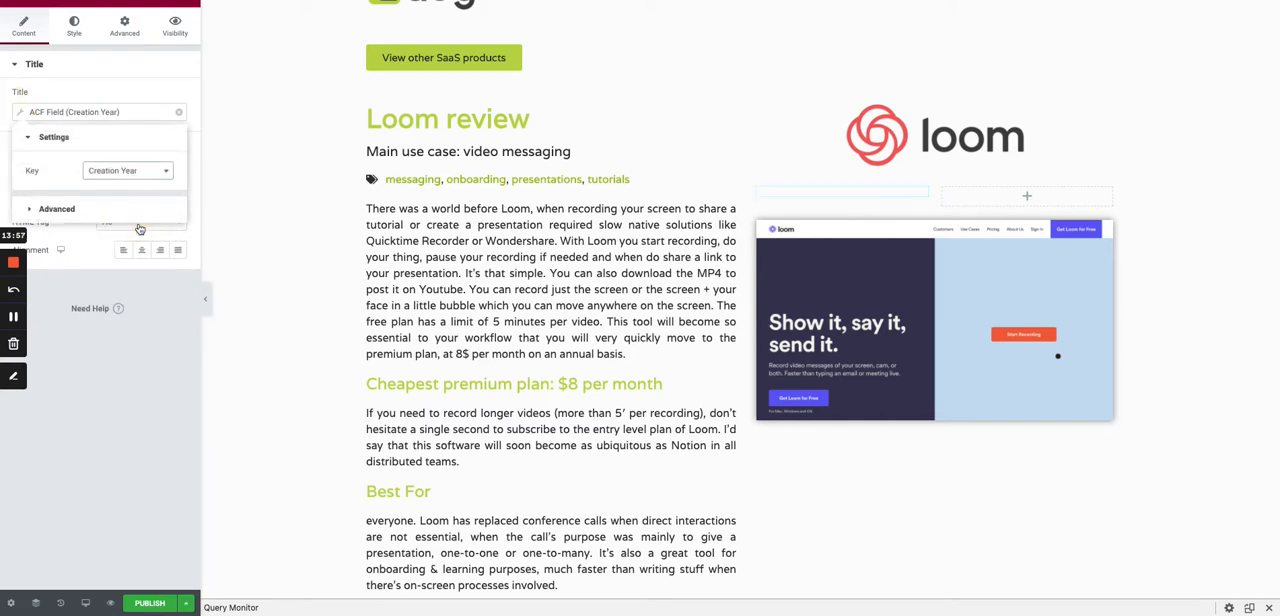
- Set the text before the creation year value to "Founded in"
click(104, 209)
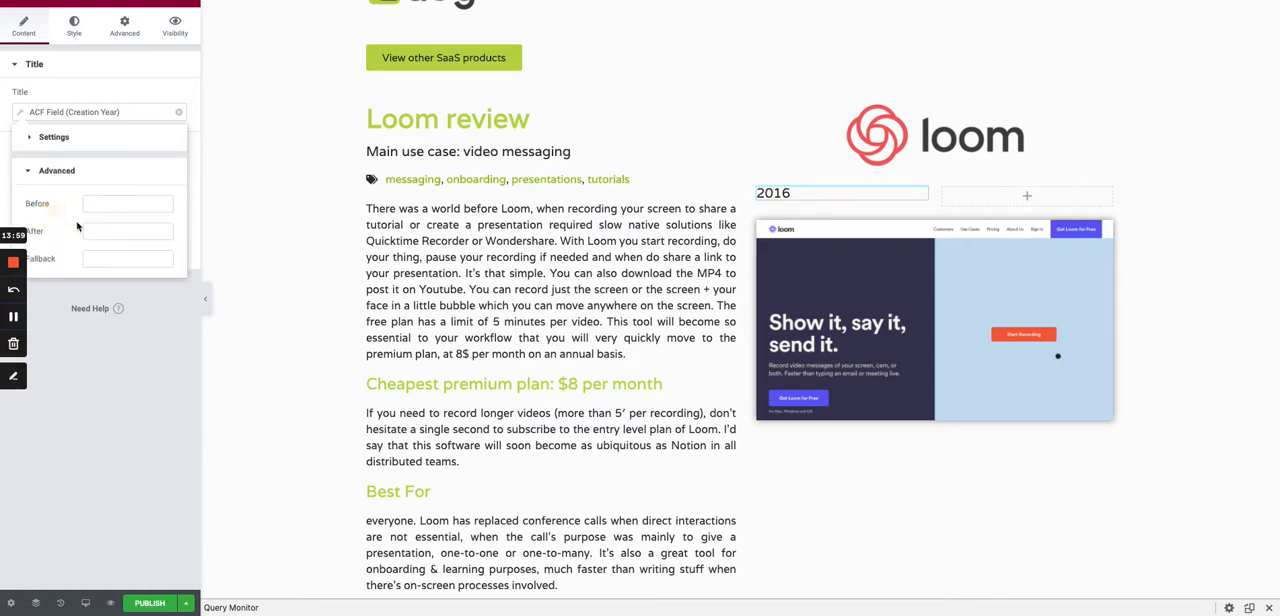
click(108, 204)
text(C)
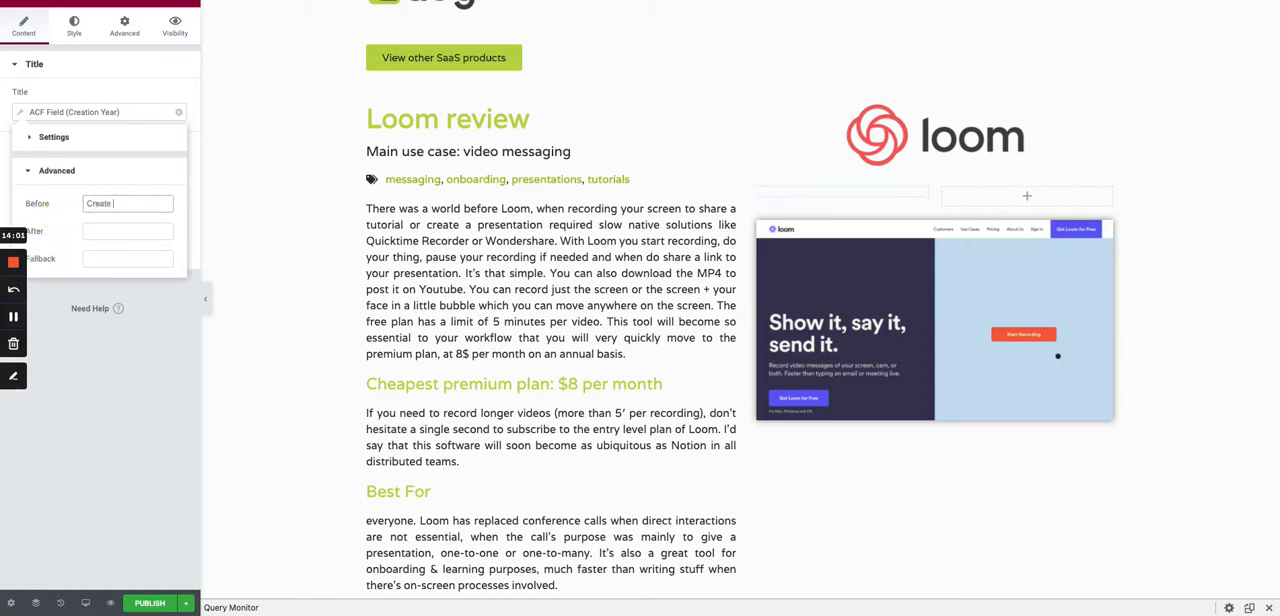
text(reation Ye)
key(ctrl+a)
text(Fi)
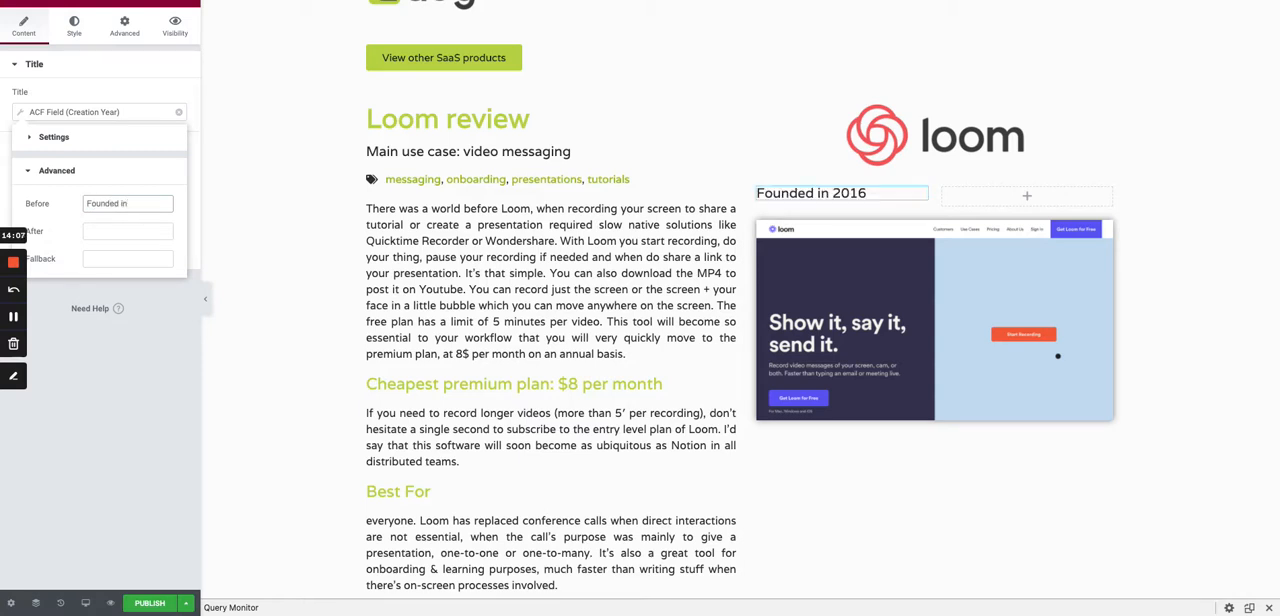
- Center-align the creation year heading within its column
click(74, 25)
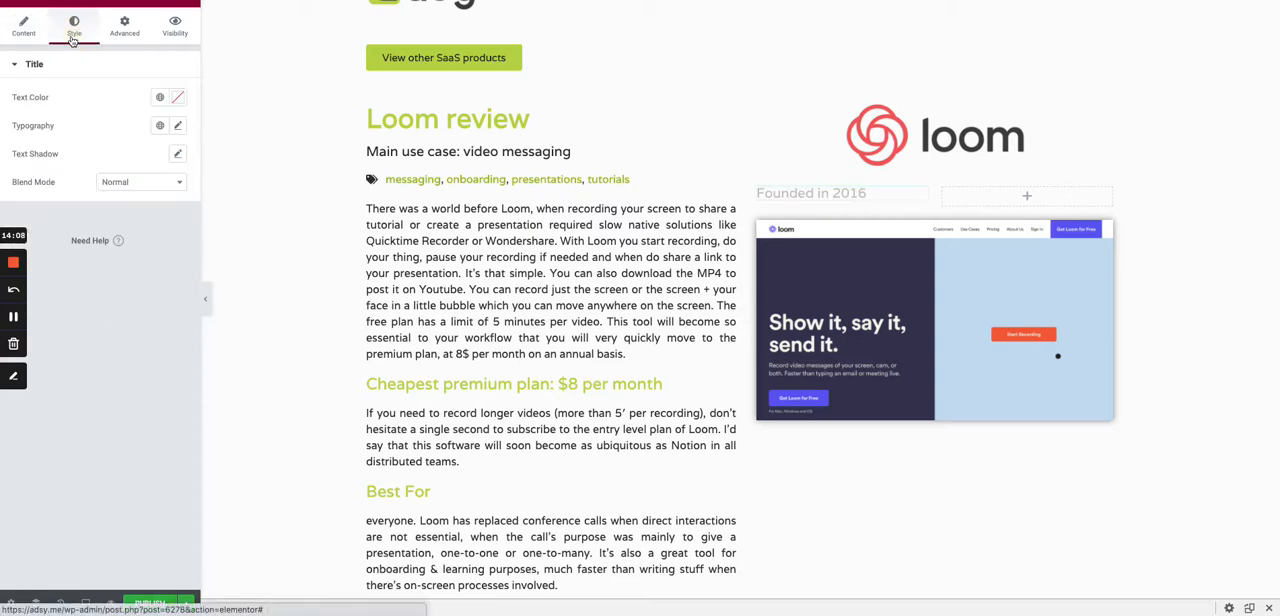
click(23, 25)
click(141, 250)
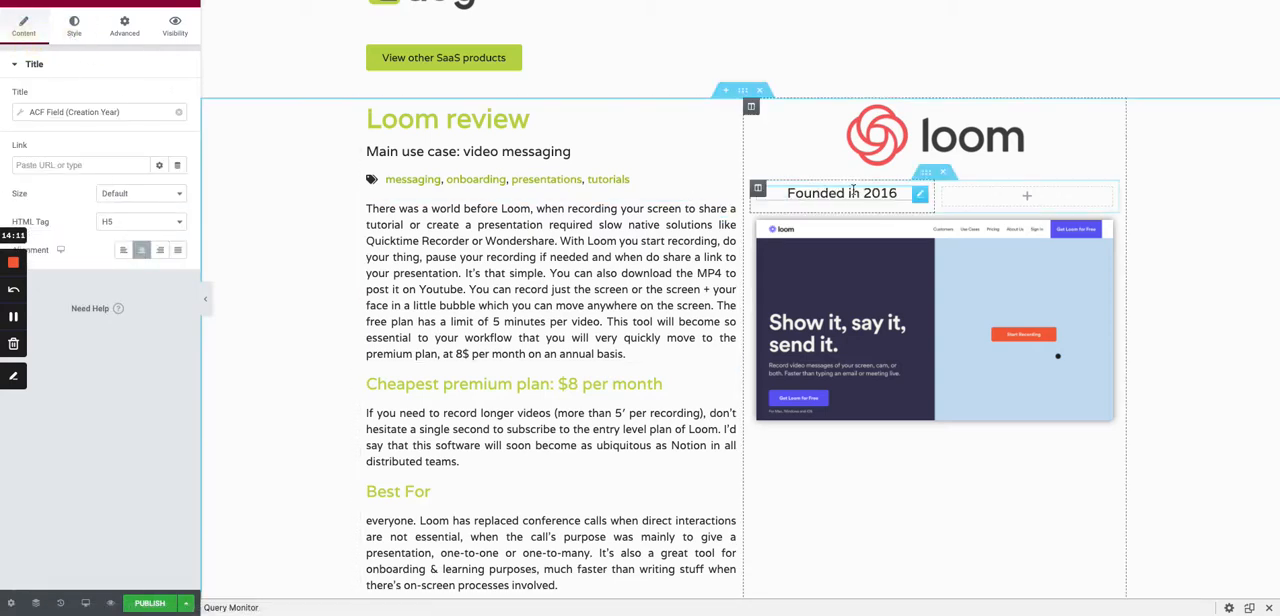
- Duplicate the creation year heading and move the copy into the inner section's empty second column
right_click(905, 207)
click(935, 220)
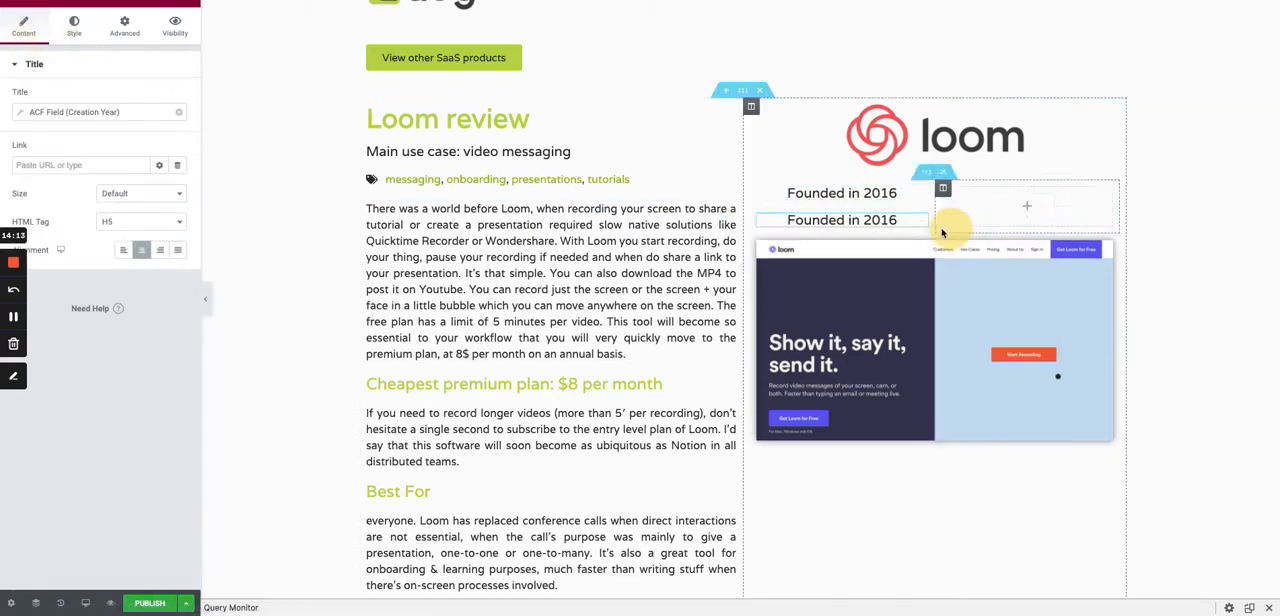
drag(922, 222, 1043, 192)
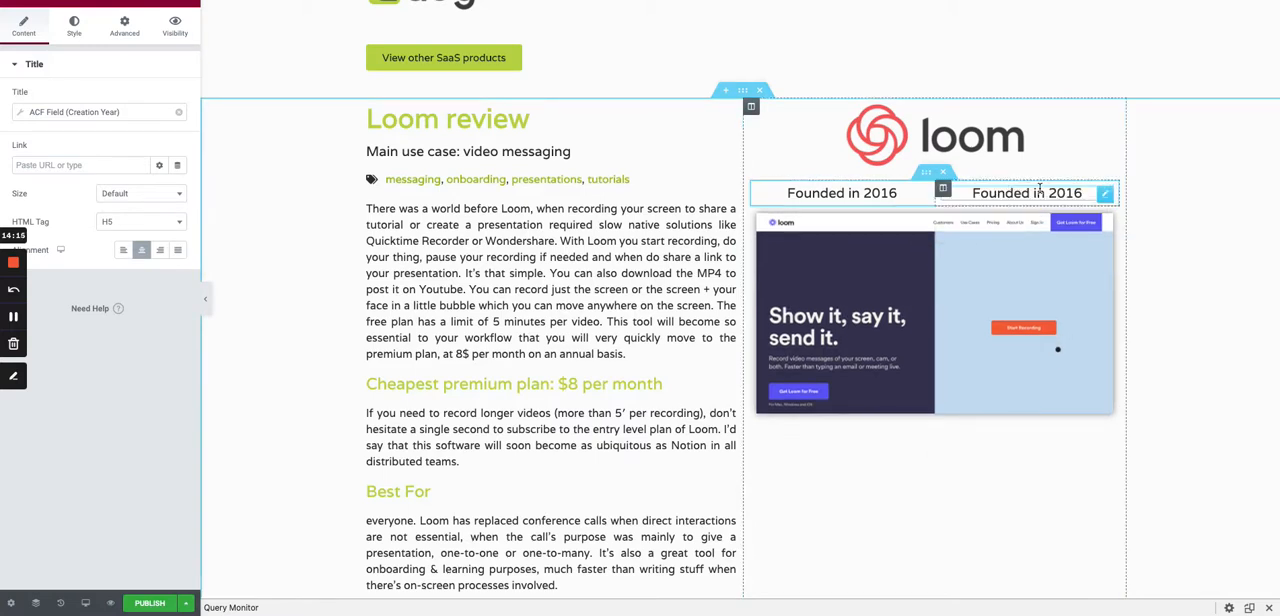
- Change the ACF key of the second column's heading to Country
click(30, 112)
click(108, 170)
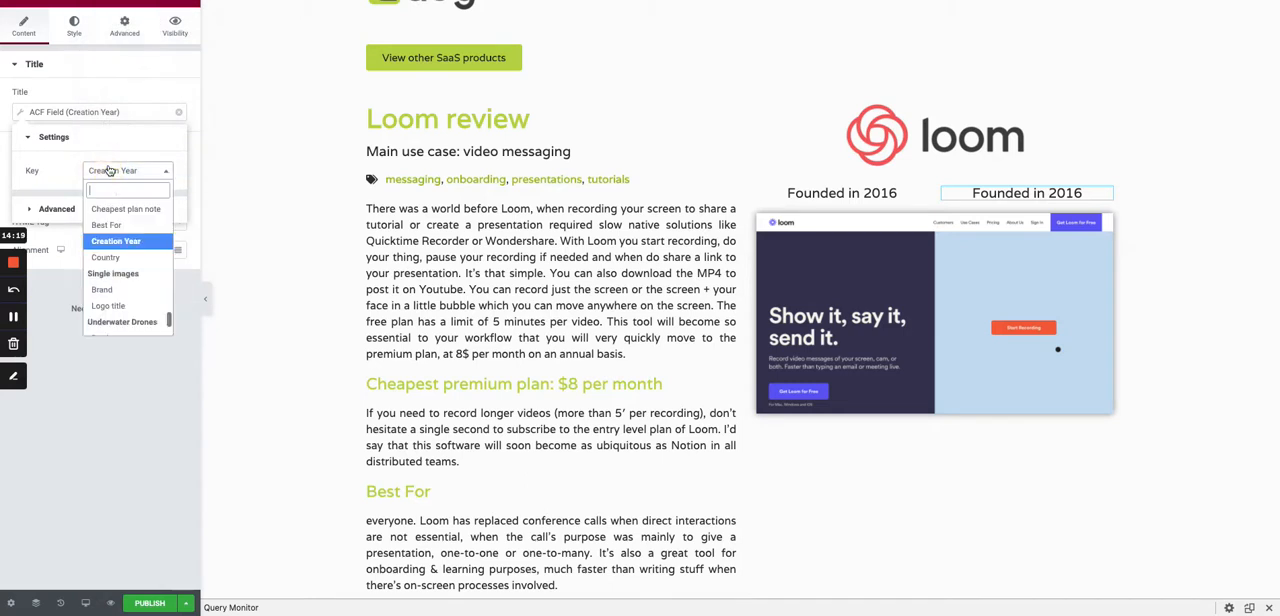
click(114, 258)
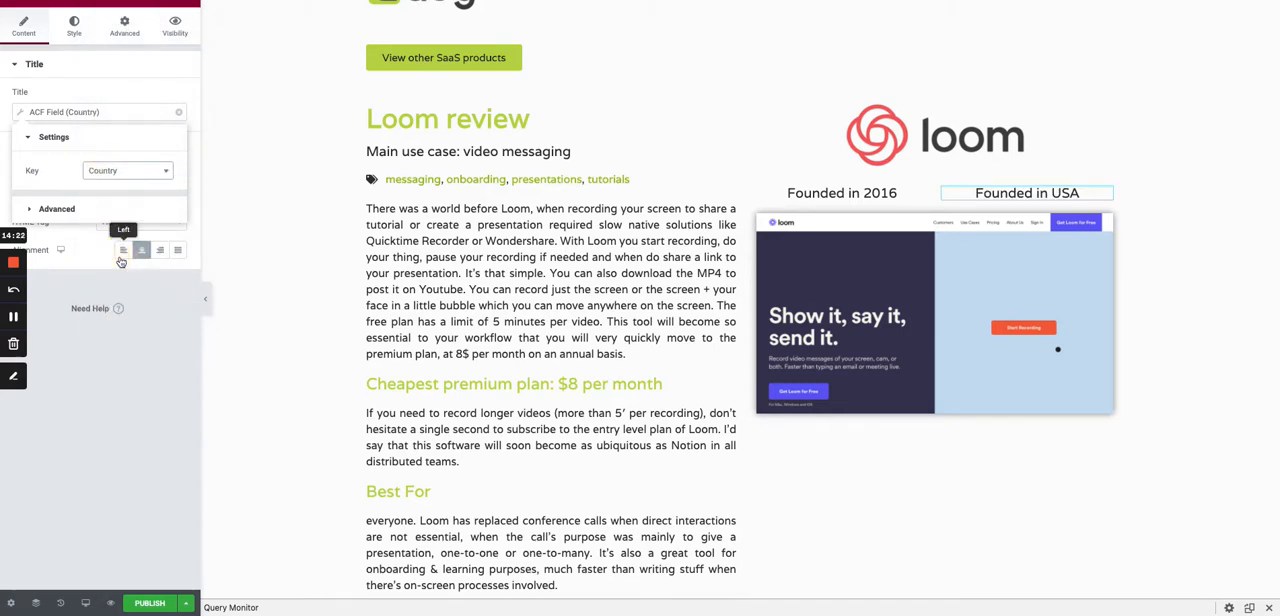
- Replace the text before the country value with "Country:"
click(58, 209)
triple_click(122, 203)
text(Country:)
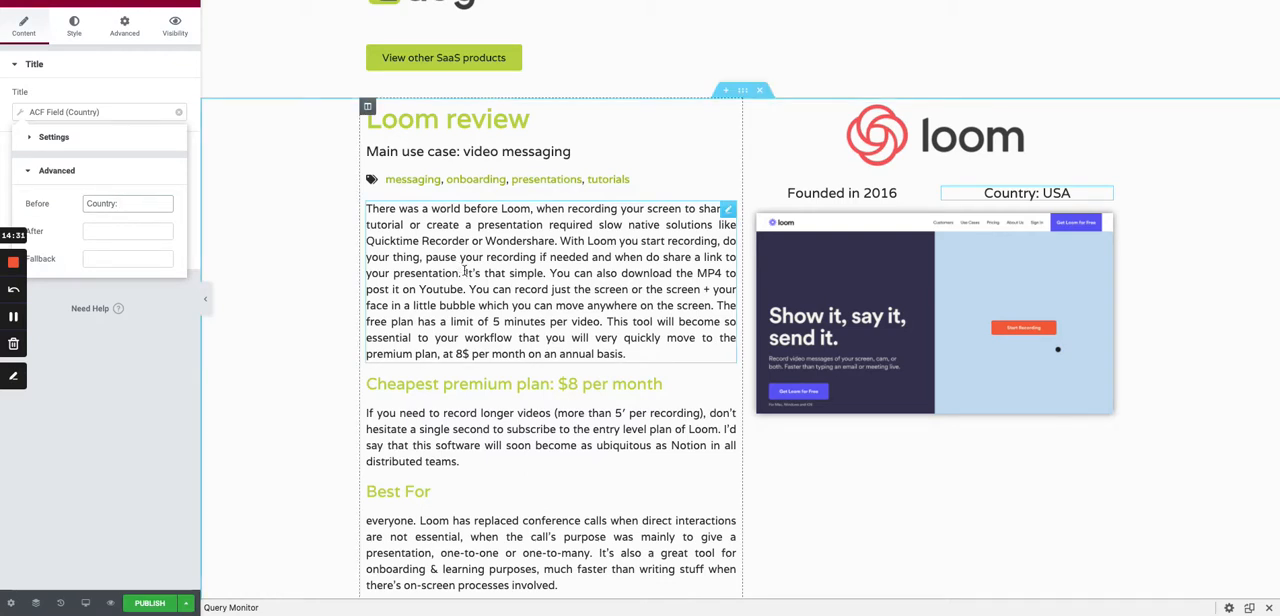
- Add a Video widget below the featured image in the second column of the review section
scroll(464, 270, down, 1)
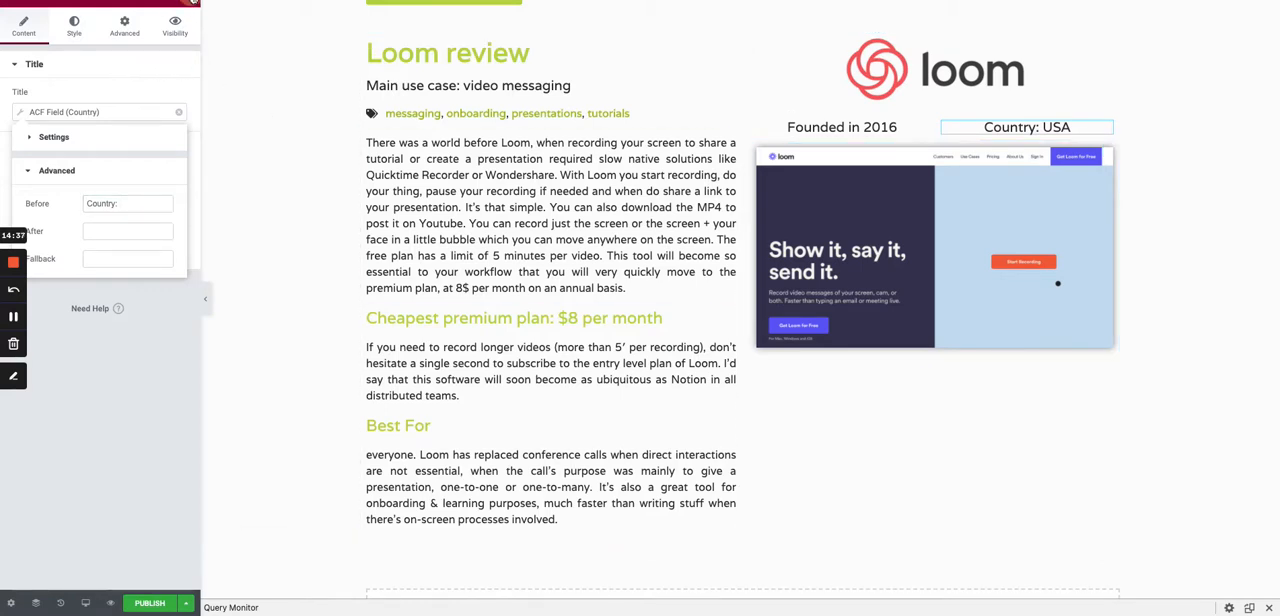
click(180, 4)
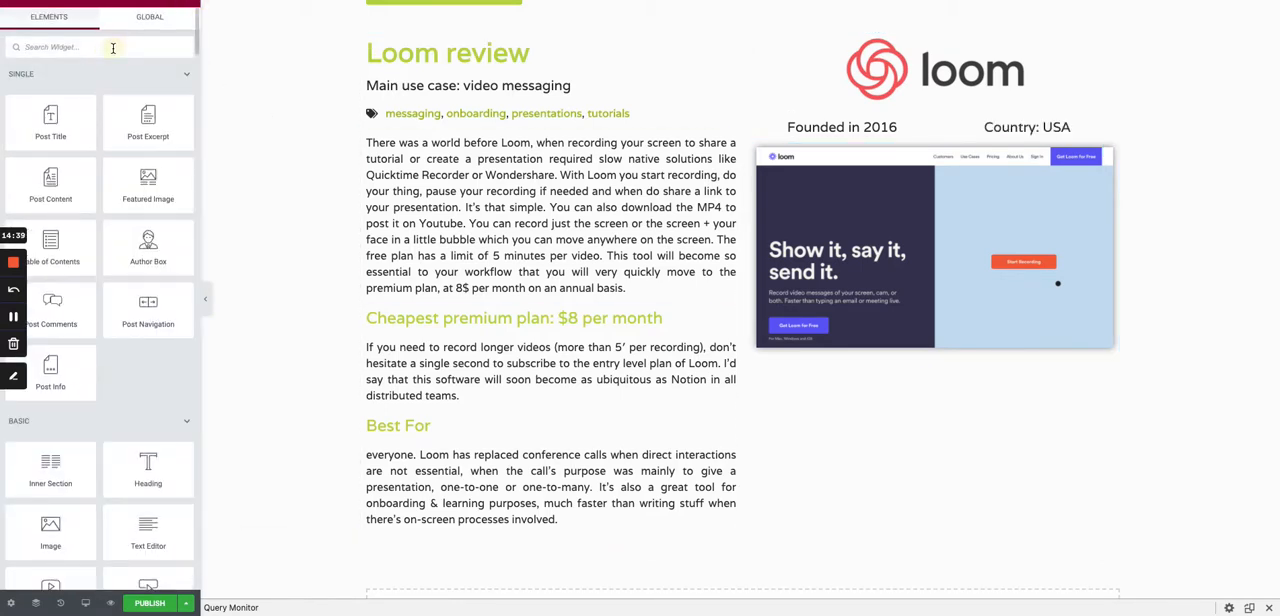
click(113, 48)
text(video)
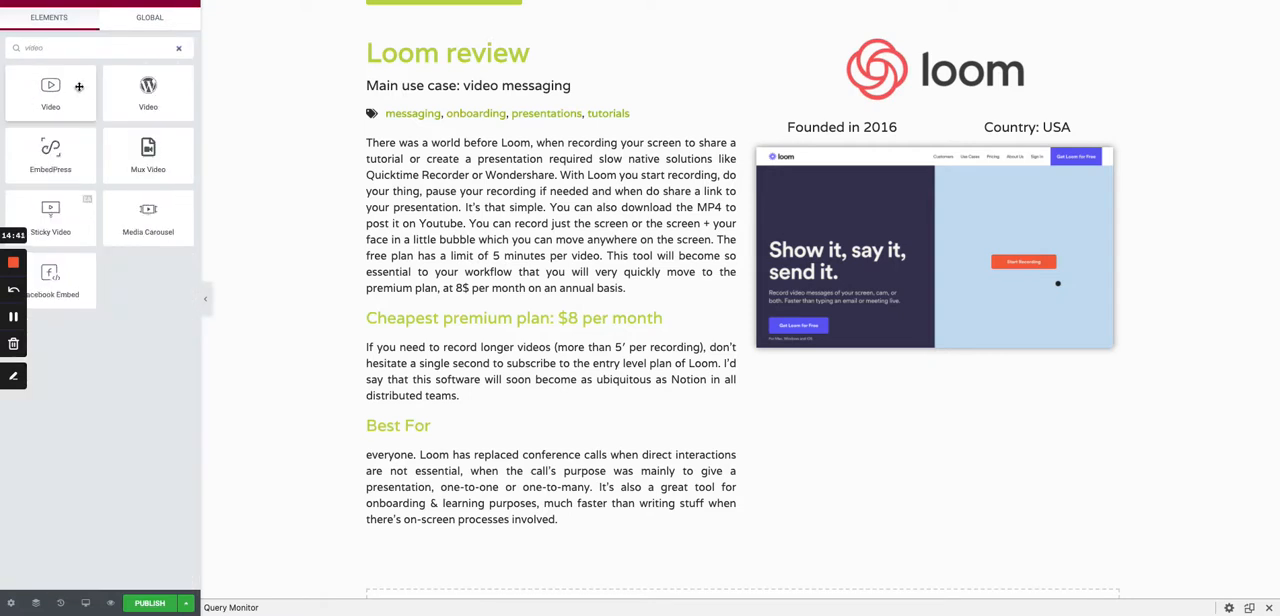
drag(78, 87, 983, 342)
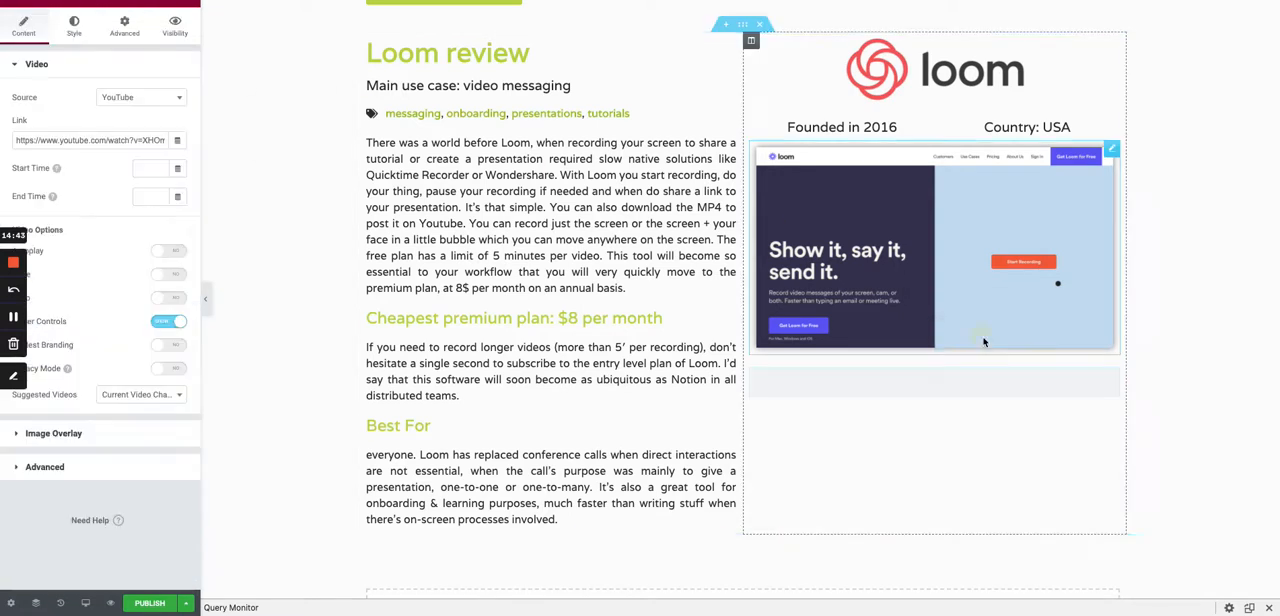
scroll(967, 319, down, 1)
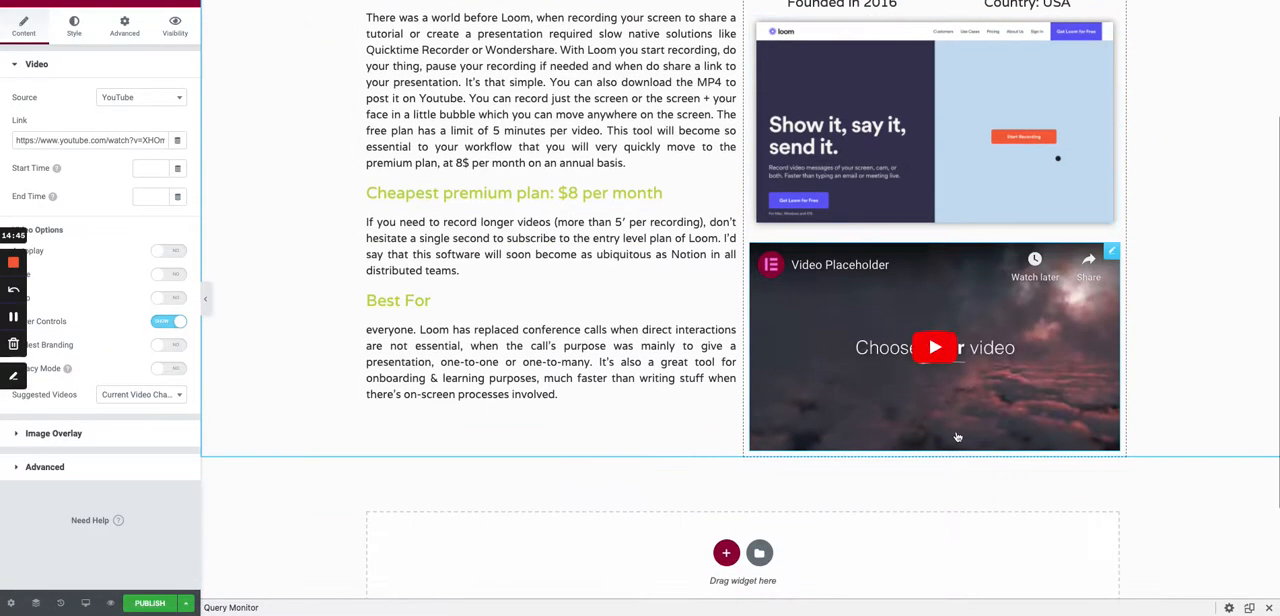
- Link the video dynamically to an ACF URL Field with the key YT Video
scroll(960, 435, up, 1)
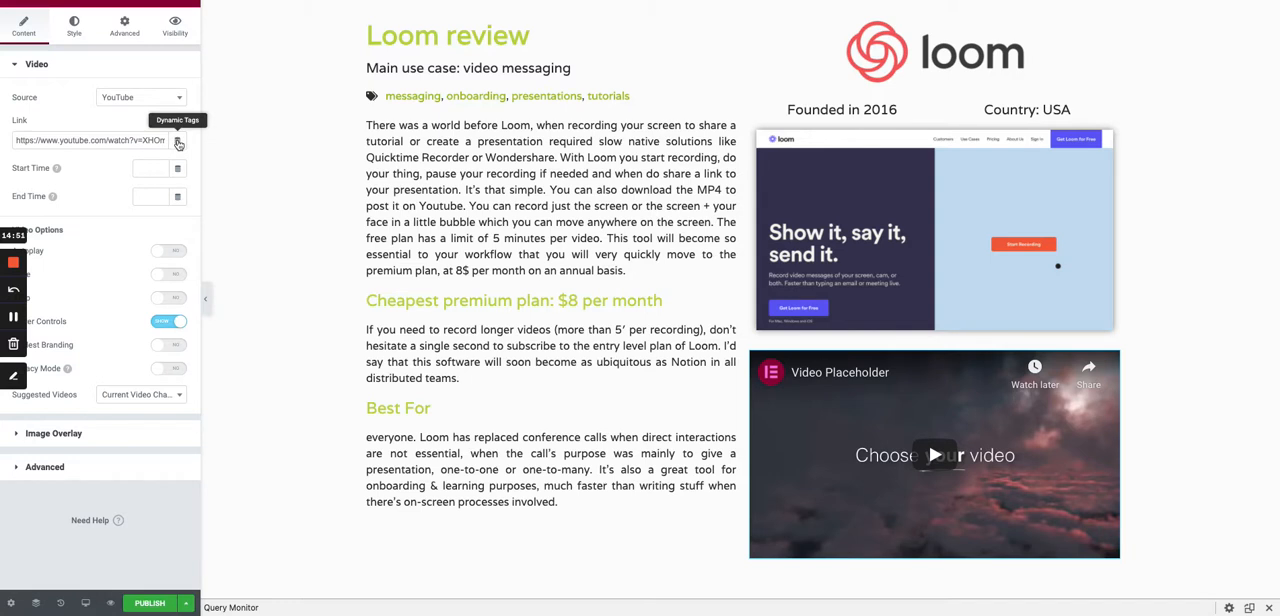
click(178, 143)
scroll(78, 290, down, 5)
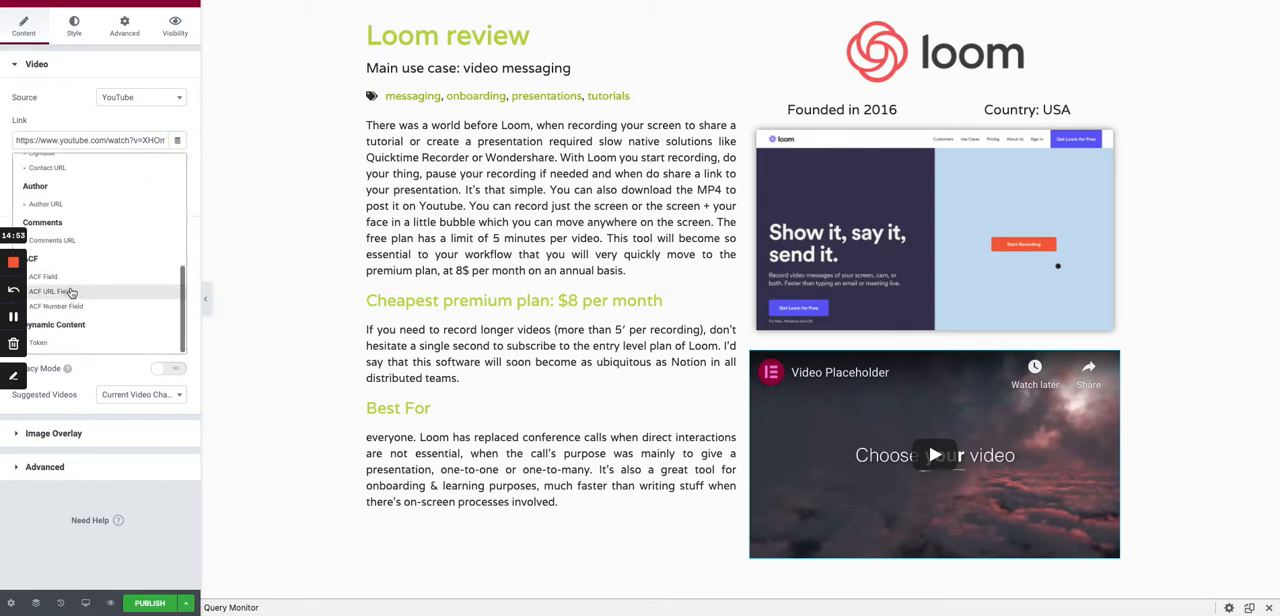
click(78, 292)
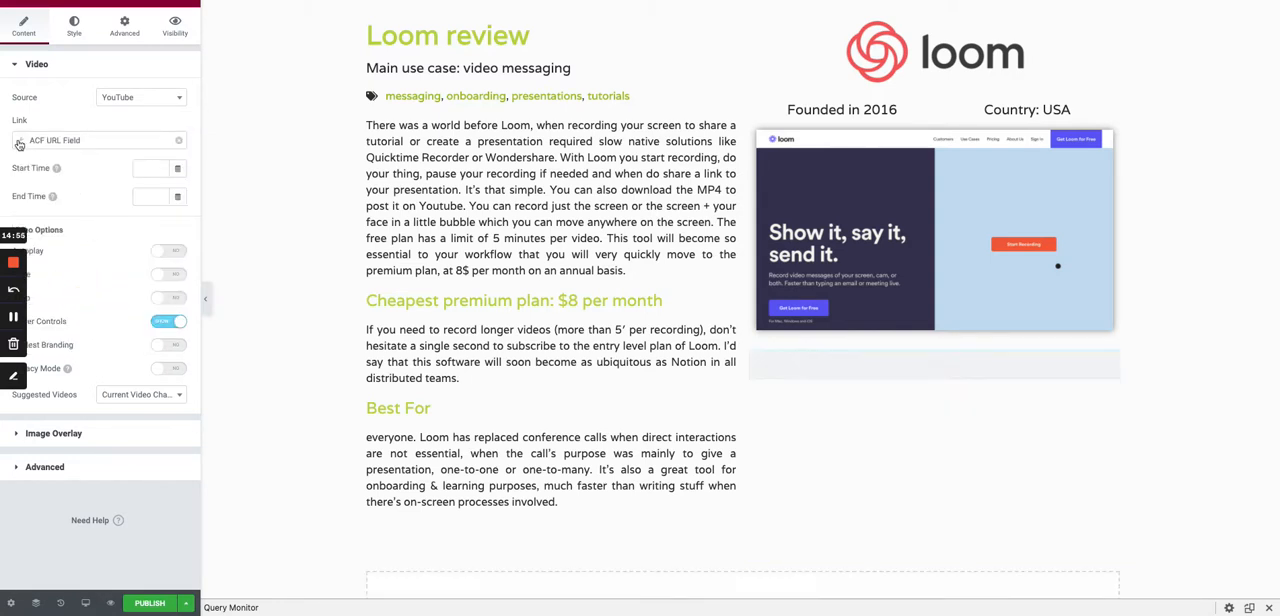
click(127, 199)
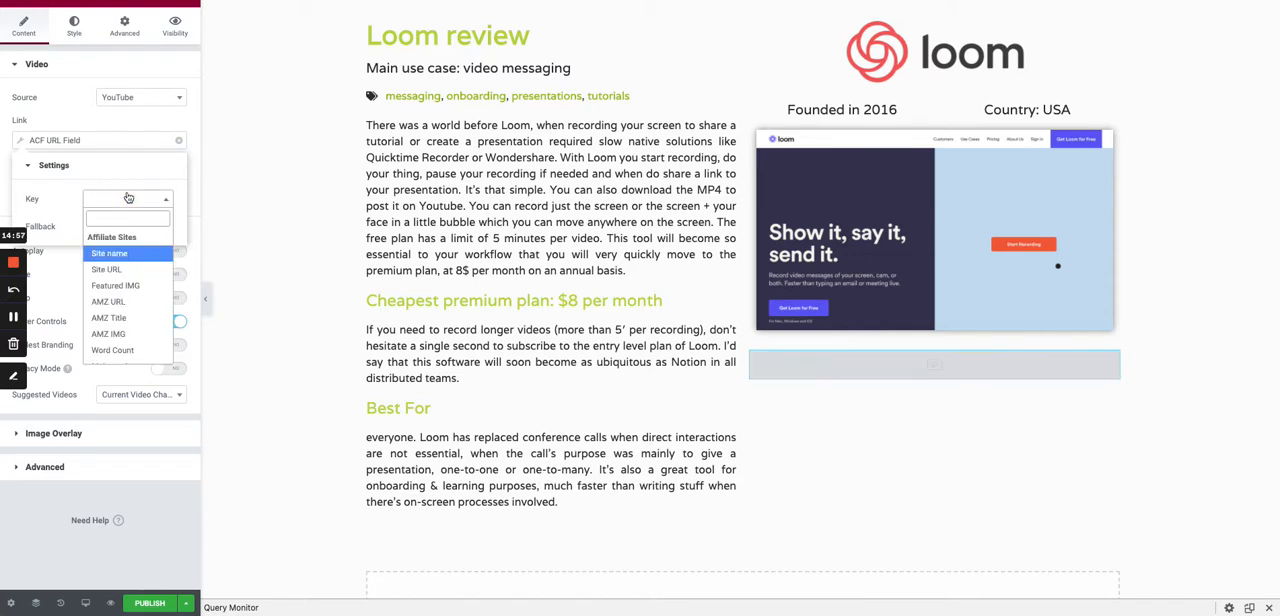
text(YT)
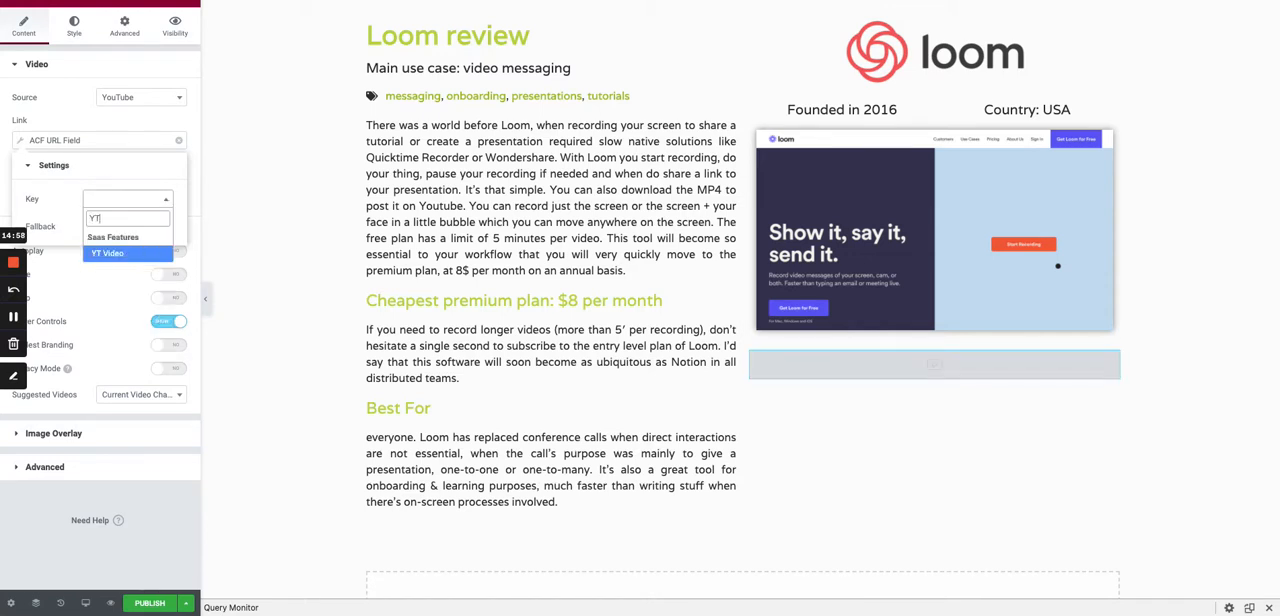
click(108, 254)
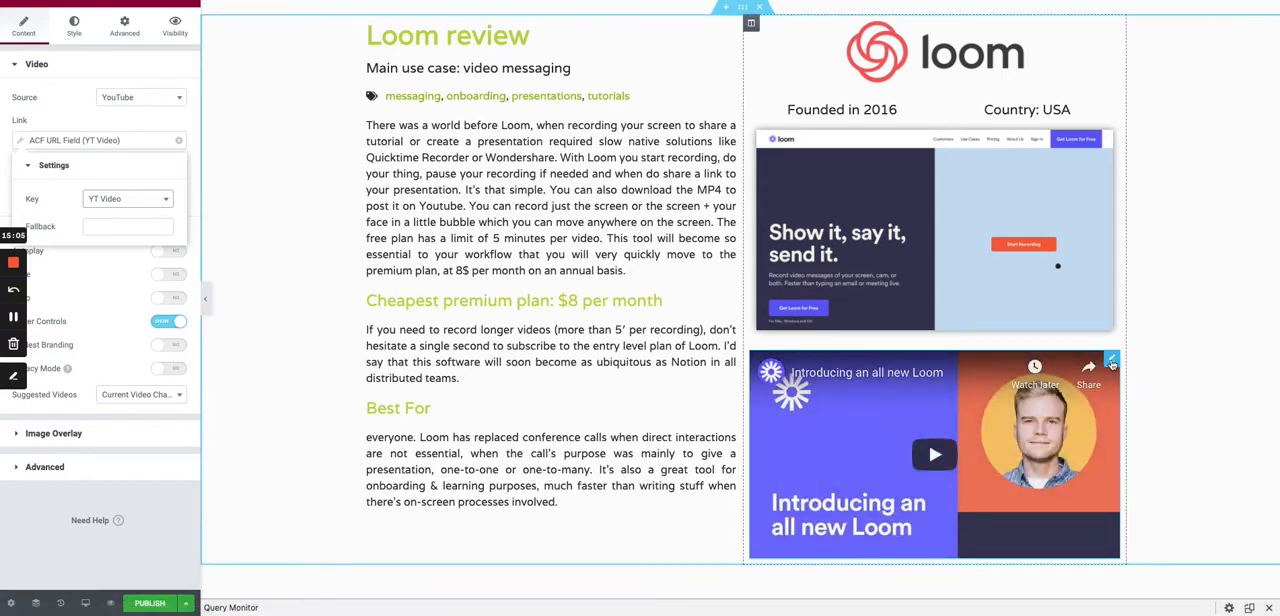
- Set the video widget's padding to 10 on all sides
click(124, 26)
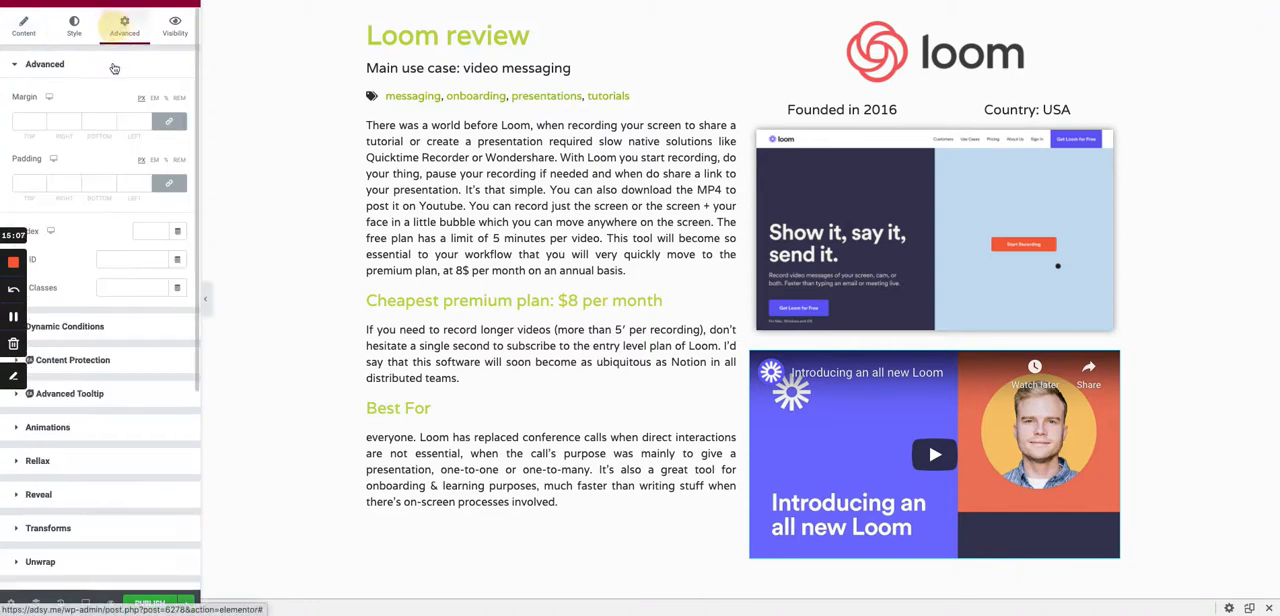
click(28, 183)
text(10)
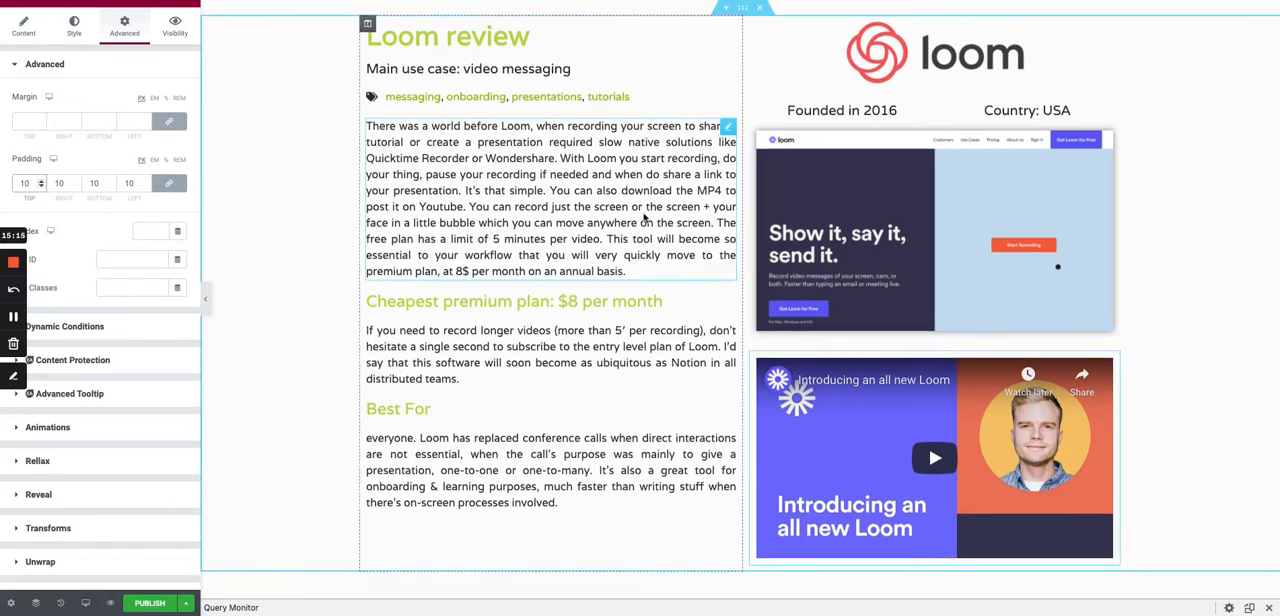
- Duplicate the cheapest premium plan heading and move the copy between the featured image and the video
scroll(646, 168, up, 1)
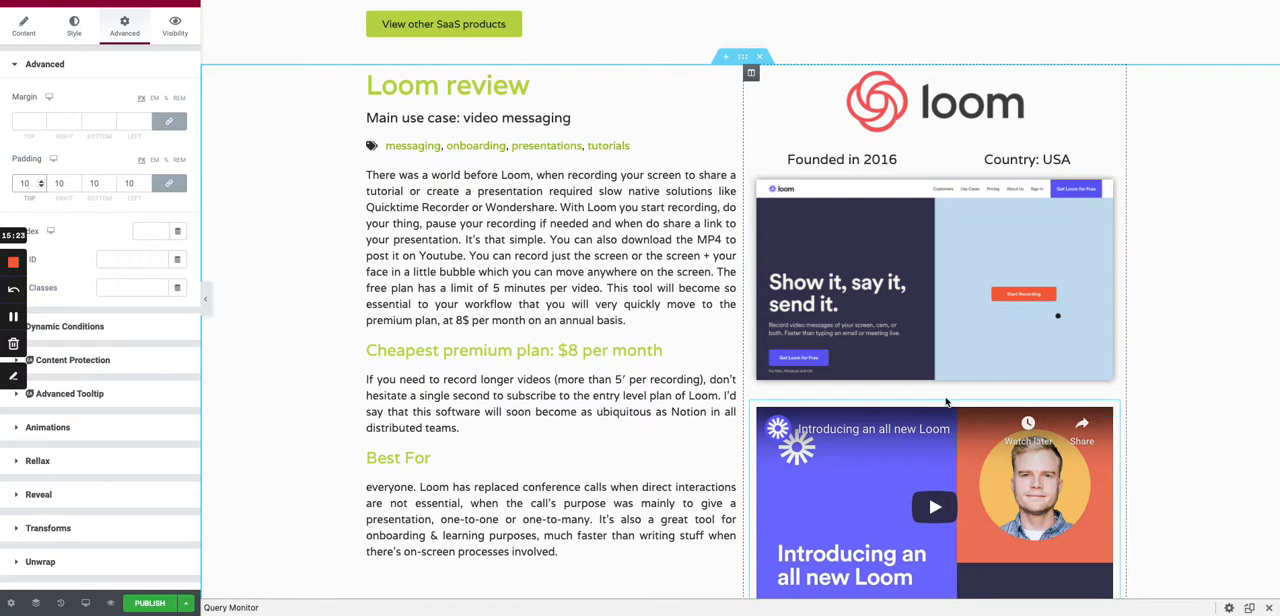
right_click(722, 354)
click(740, 381)
drag(738, 387, 885, 396)
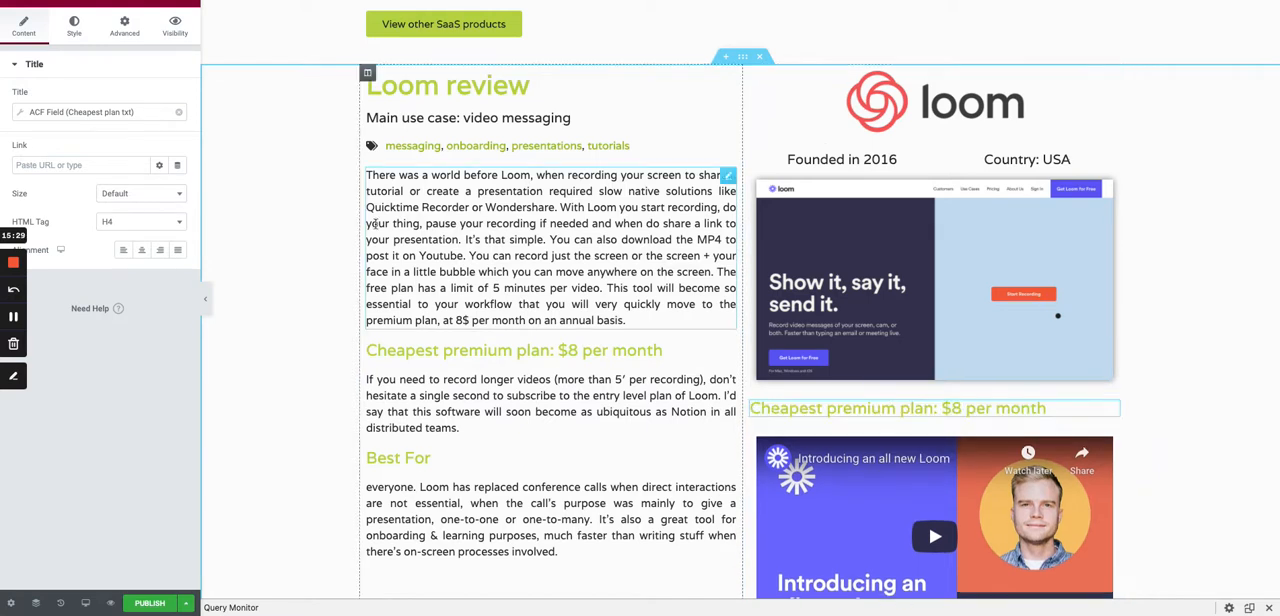
- Change the ACF key of the heading above the video to Brand from the Saas Features group
click(1113, 410)
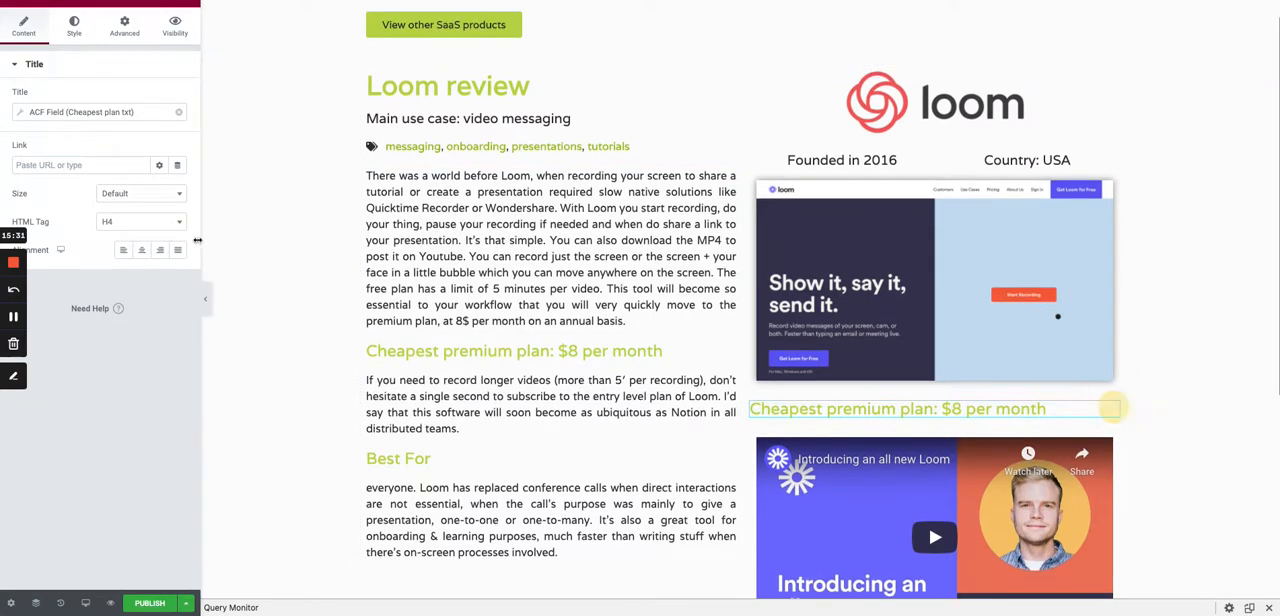
click(22, 112)
click(103, 175)
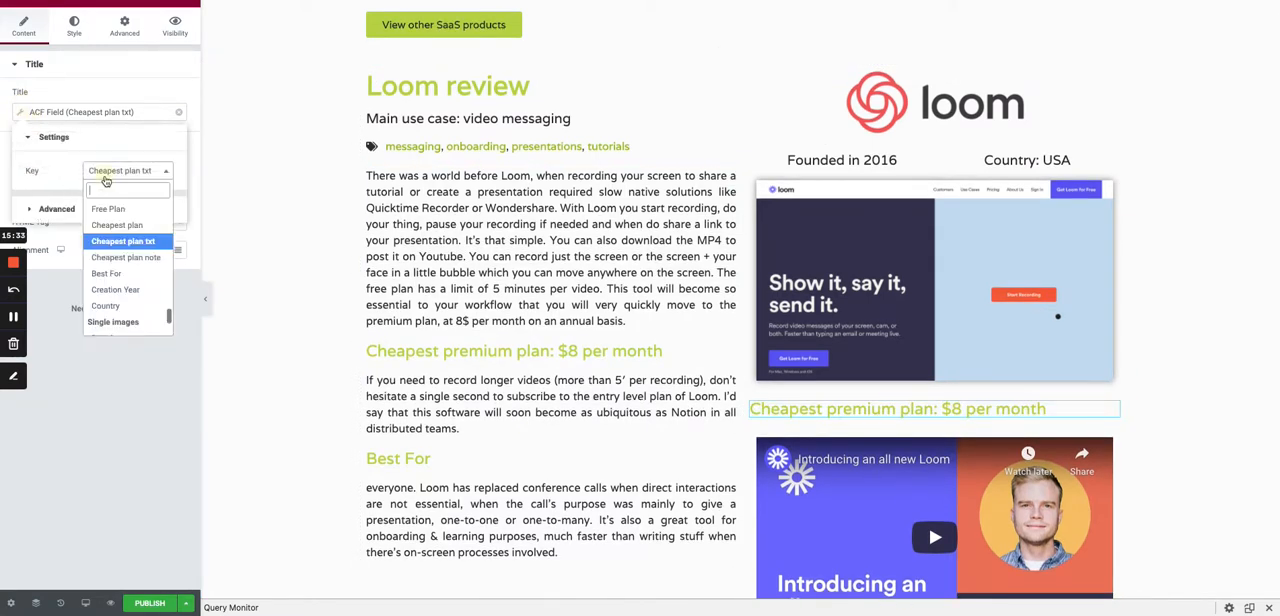
text(bran)
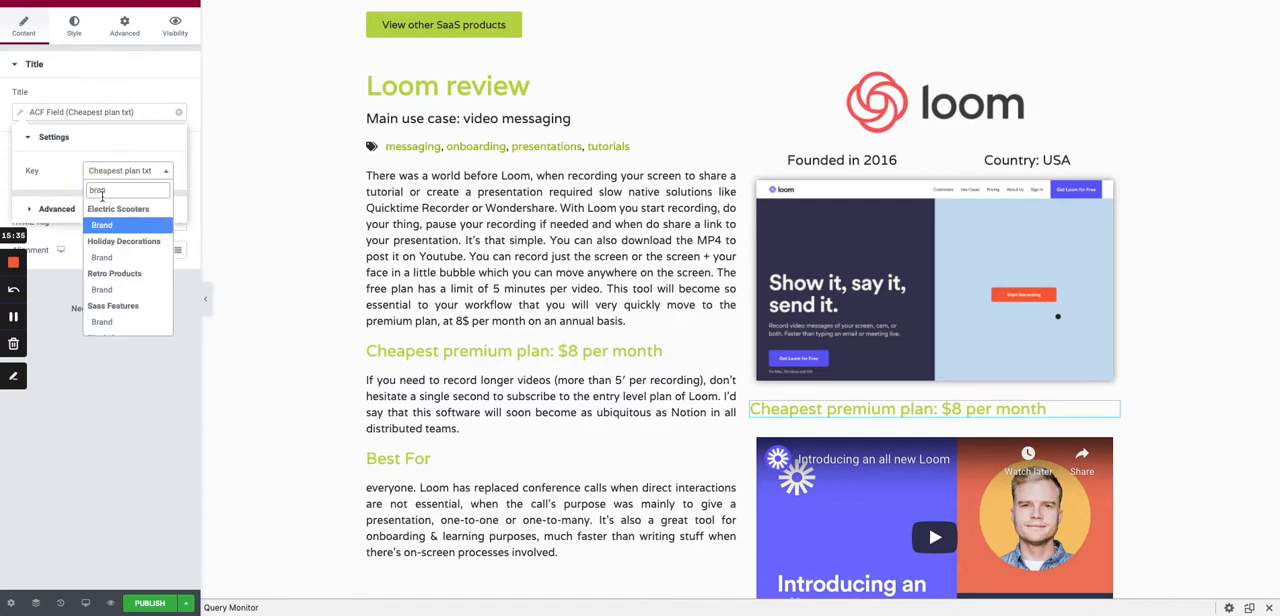
scroll(110, 265, down, 1)
click(110, 265)
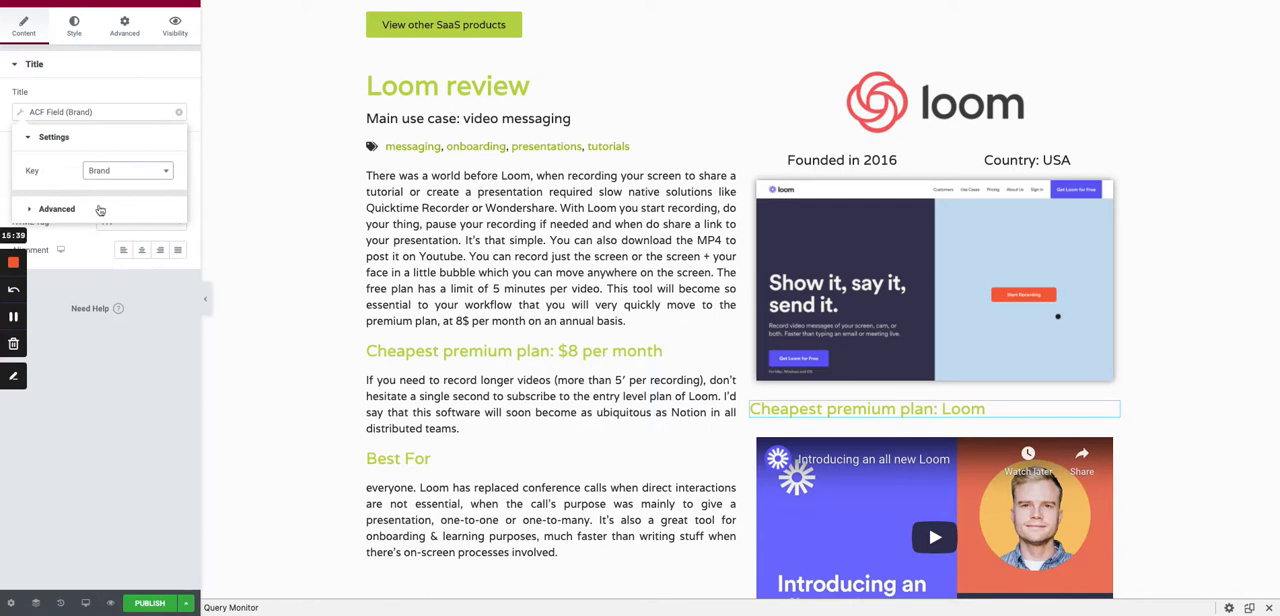
- Clear the text before the brand value and set the text after it to "introduction on Youtube"
click(57, 208)
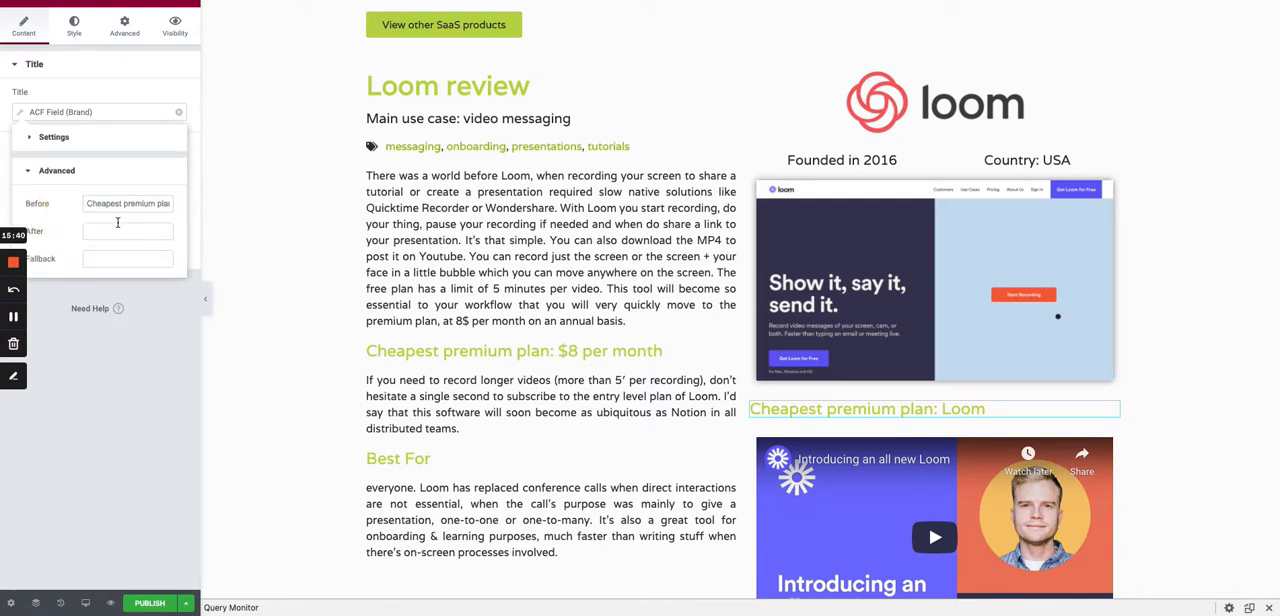
click(194, 214)
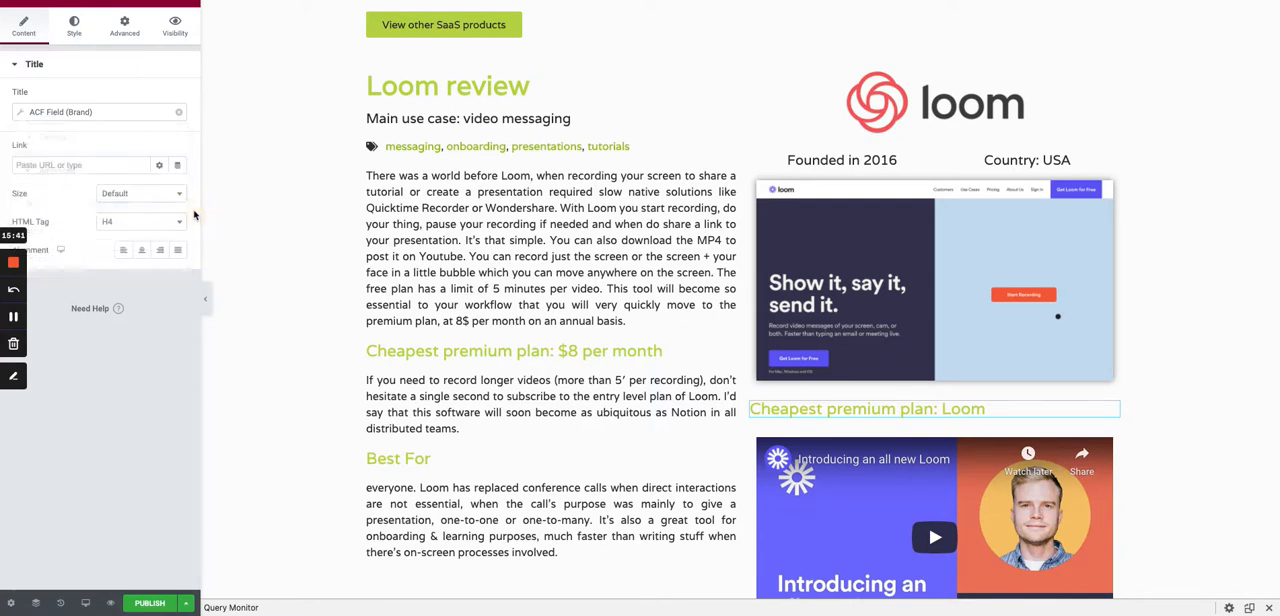
click(20, 115)
double_click(90, 204)
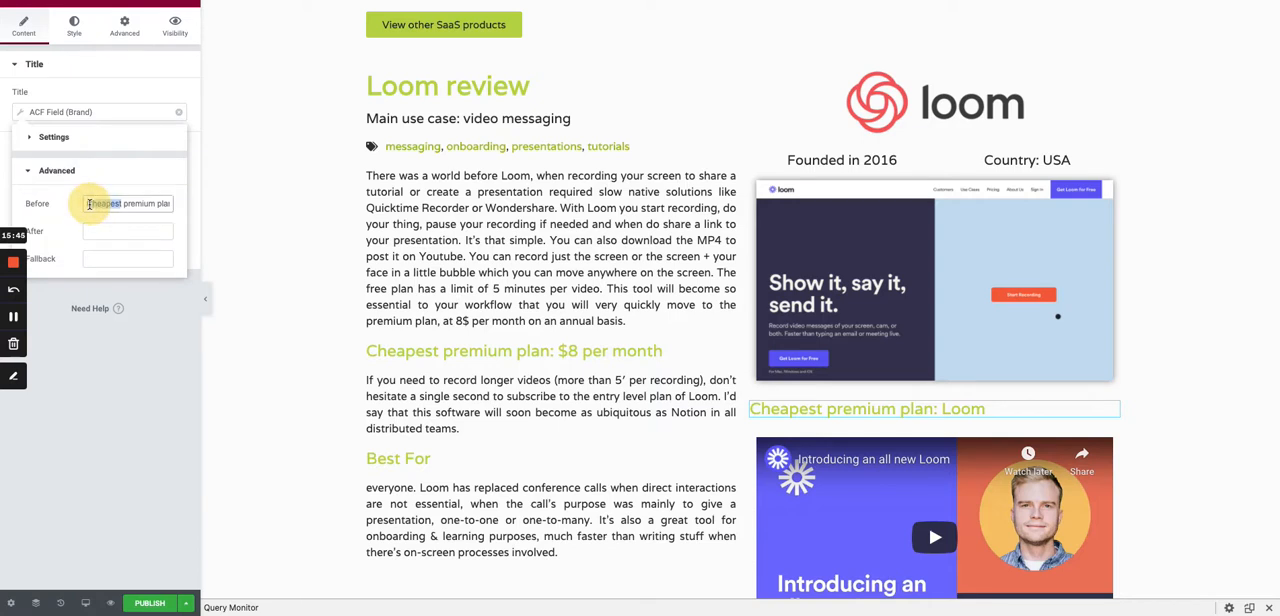
key(super+shift+Right)
key(BackSpace)
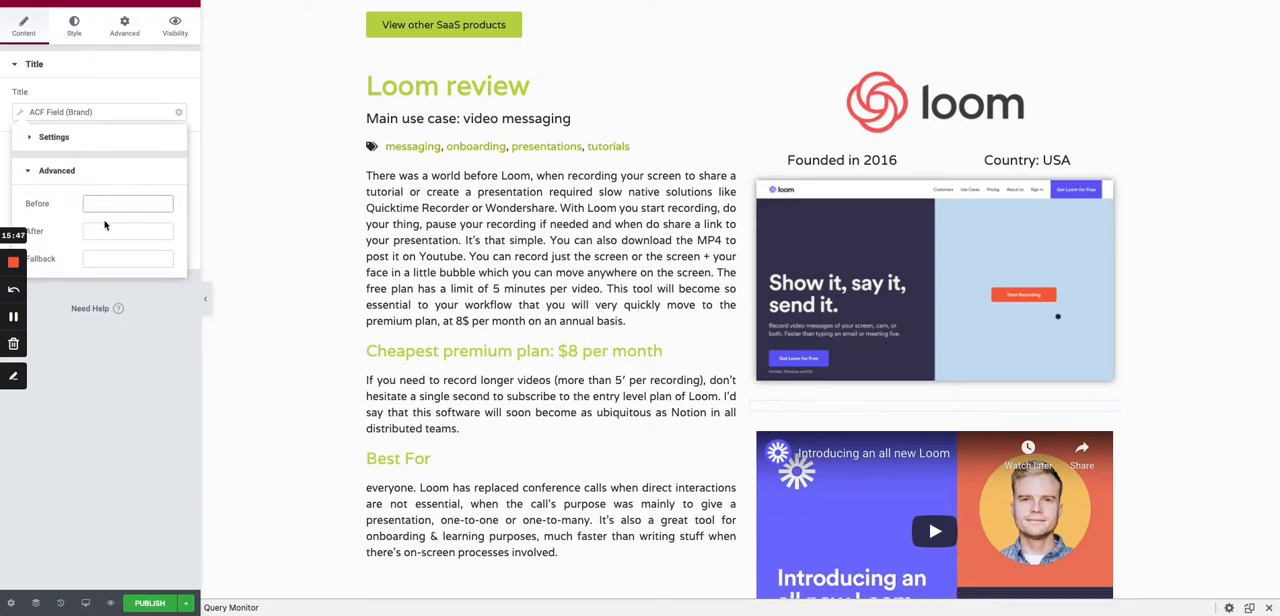
click(104, 226)
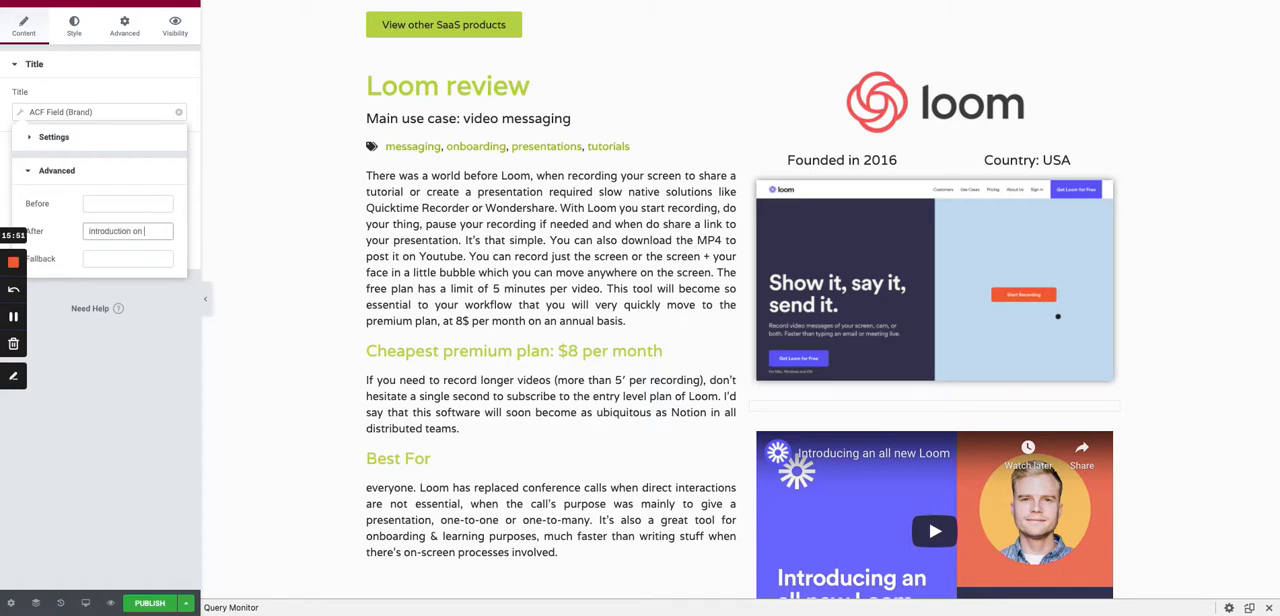
text(Introduction on Youtbe)
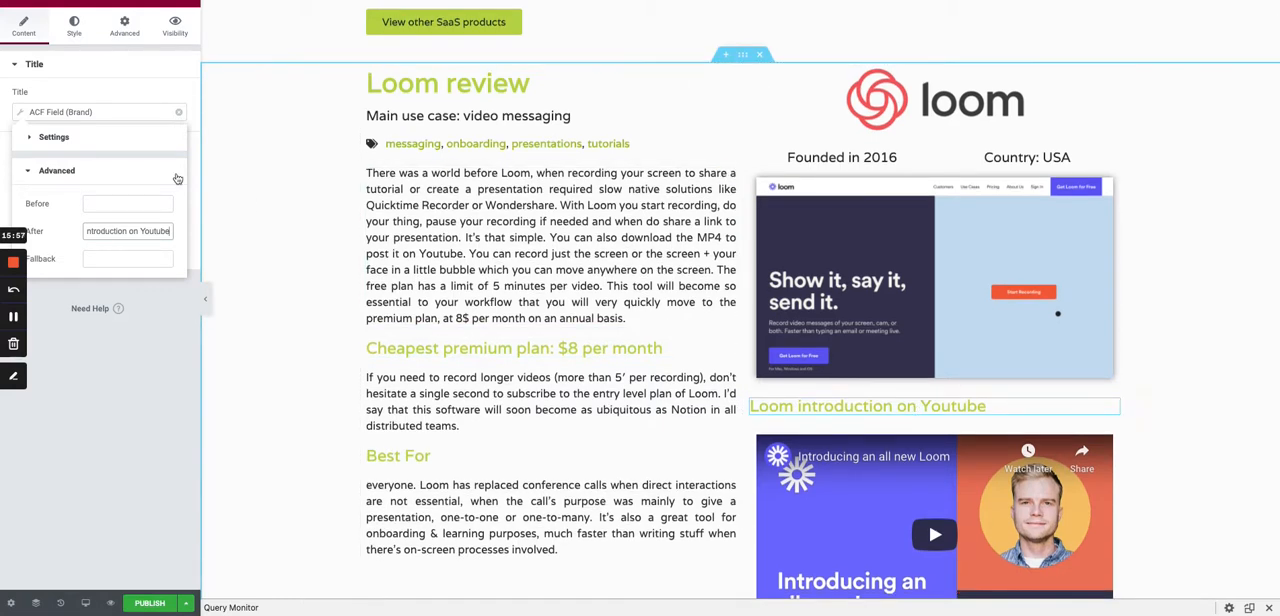
- Center-align the introduction heading above the video
click(68, 34)
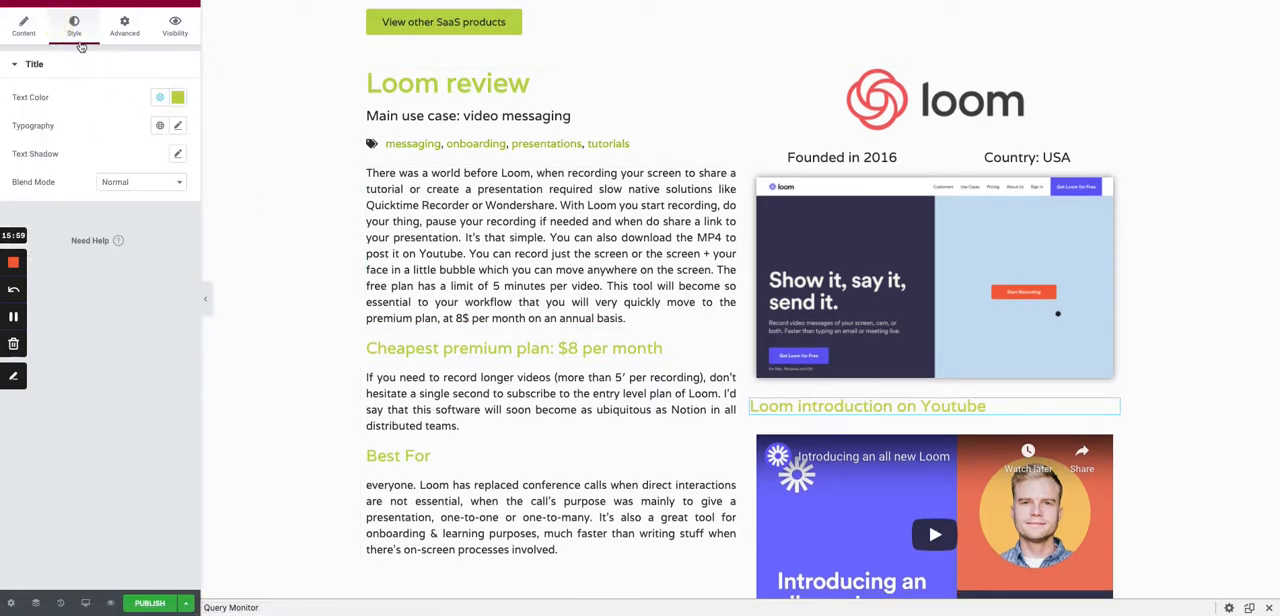
click(24, 26)
click(141, 250)
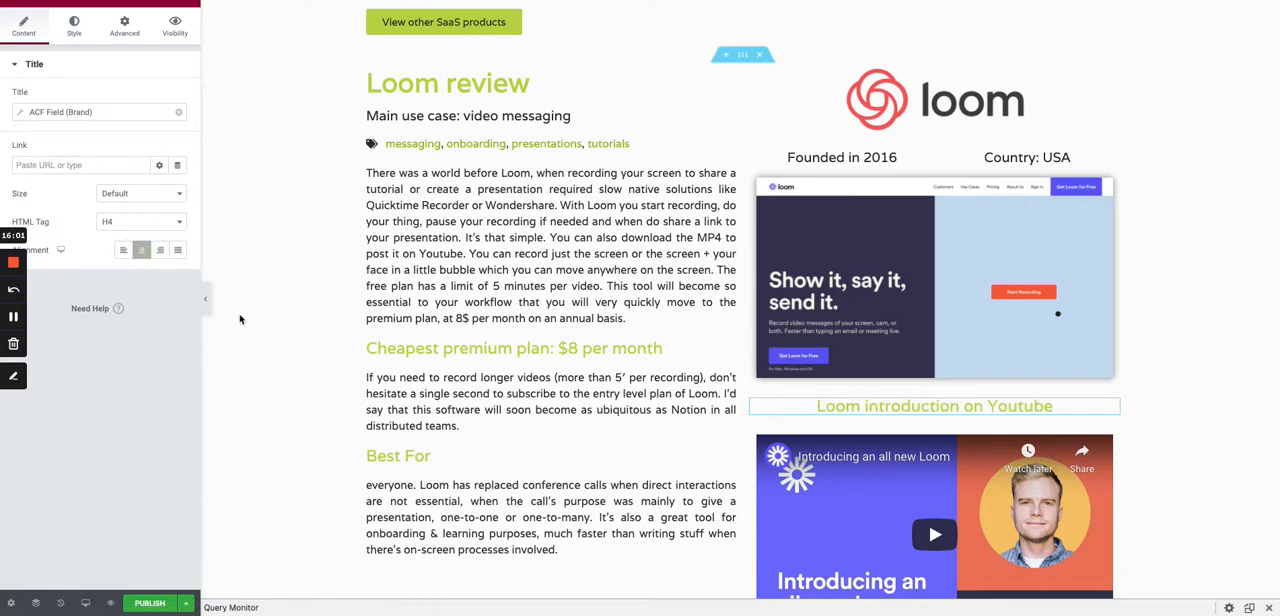
scroll(404, 412, down, 1)
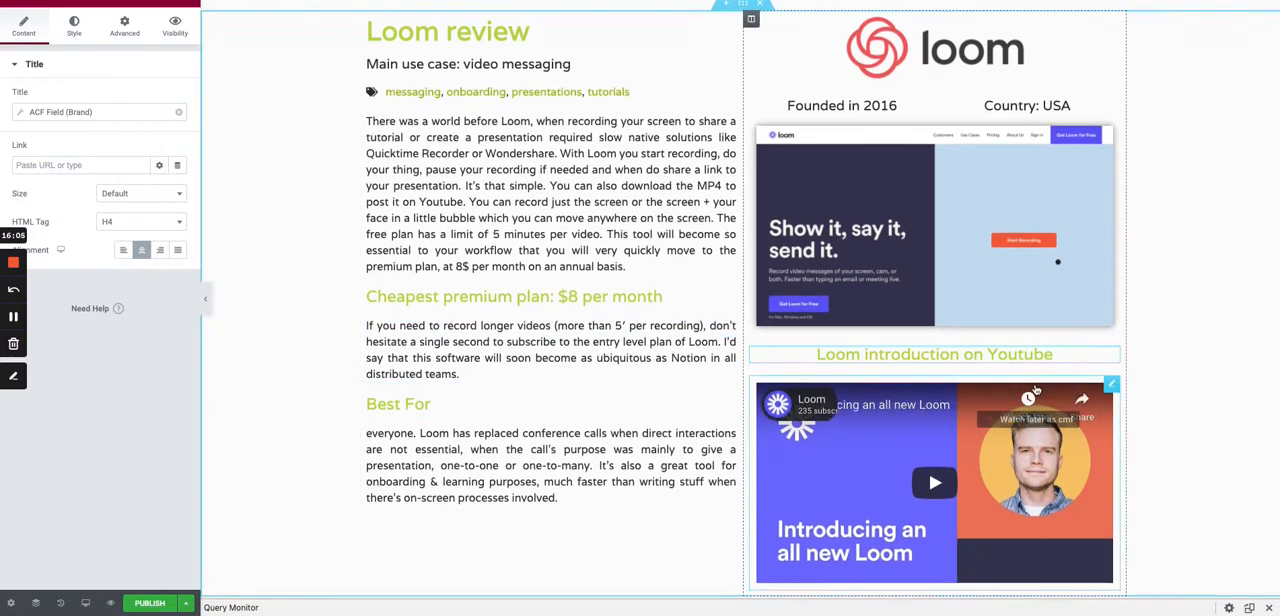
scroll(1036, 390, down, 1)
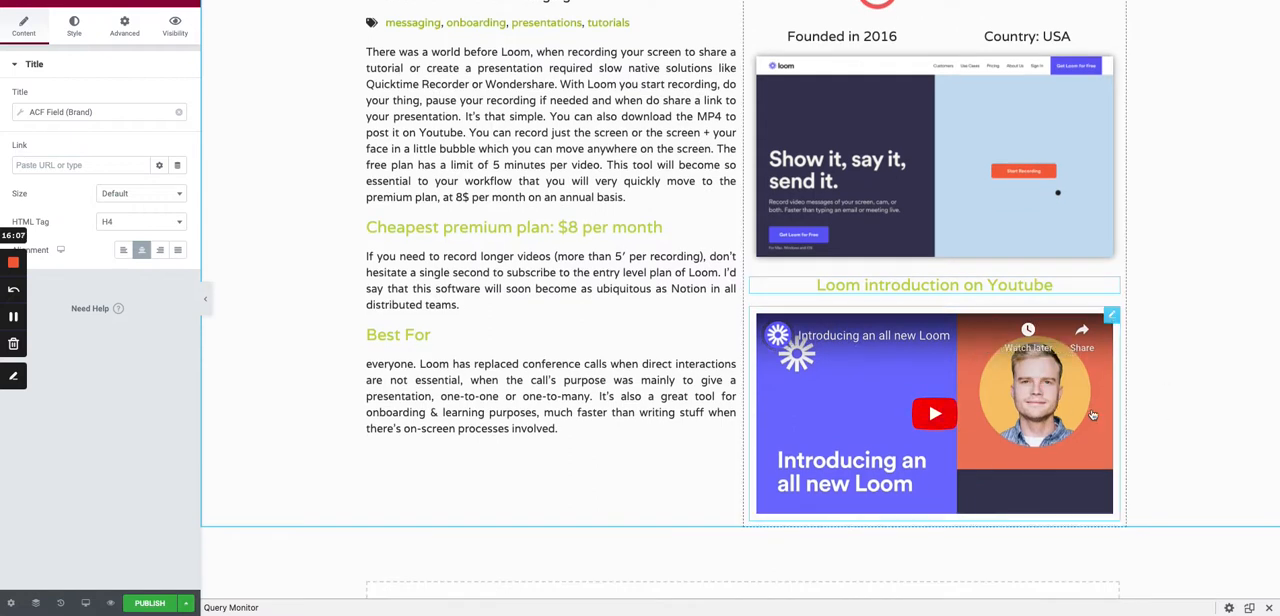
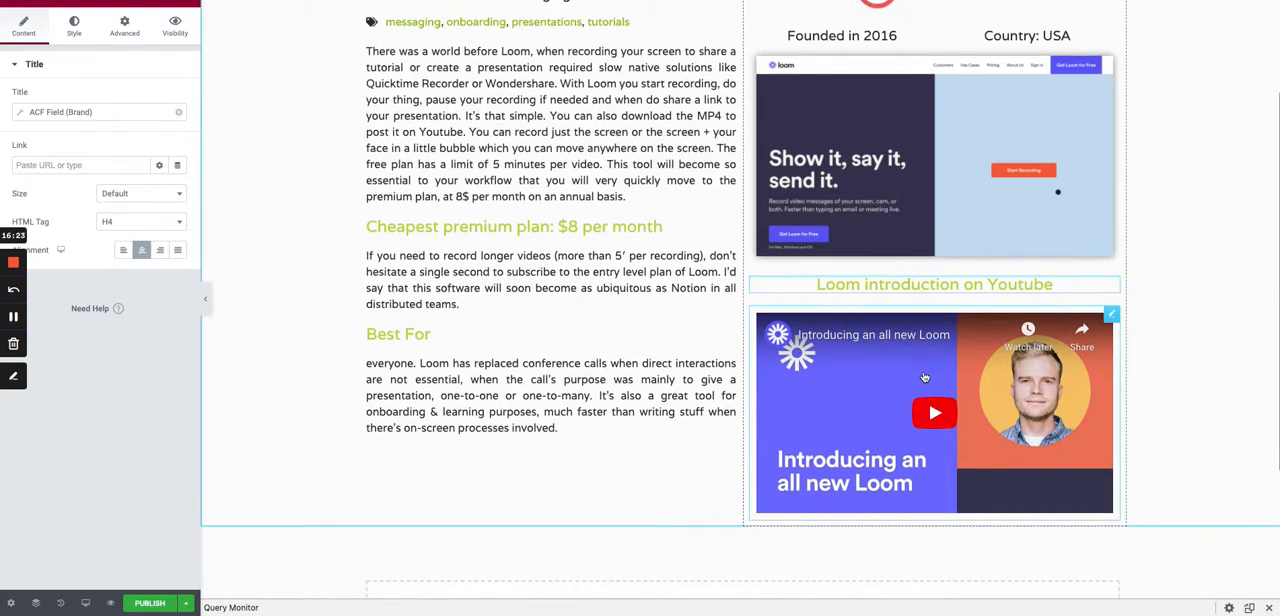
- Set the columns gap of the section containing the review and video to Extended
scroll(924, 377, up, 1)
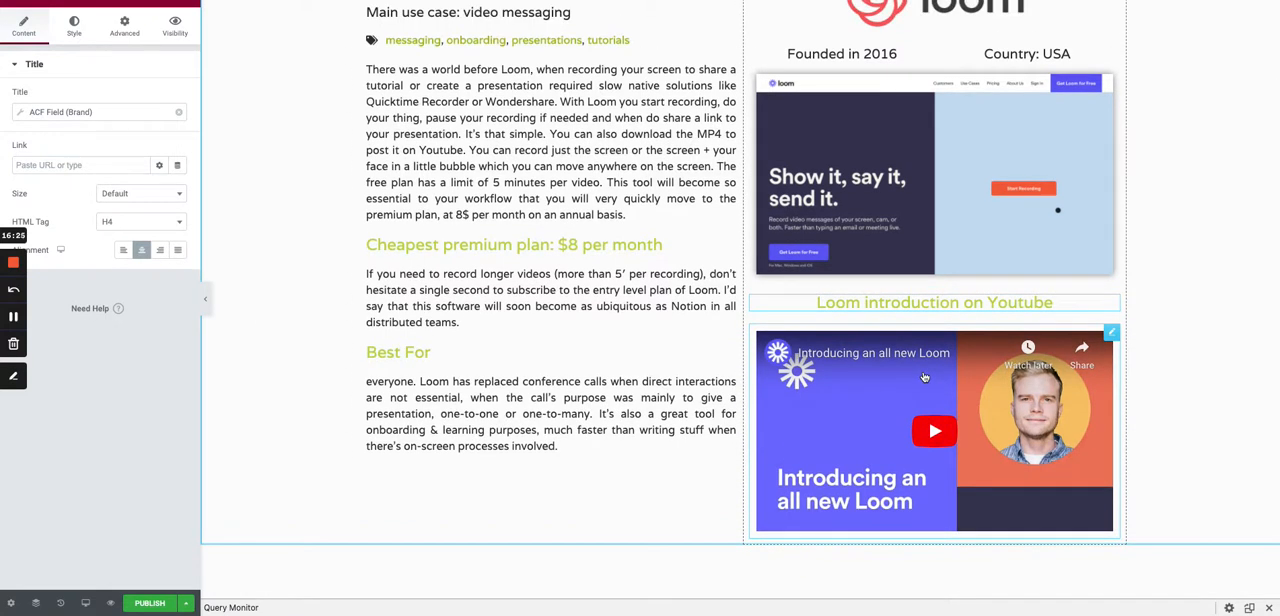
scroll(919, 380, up, 1)
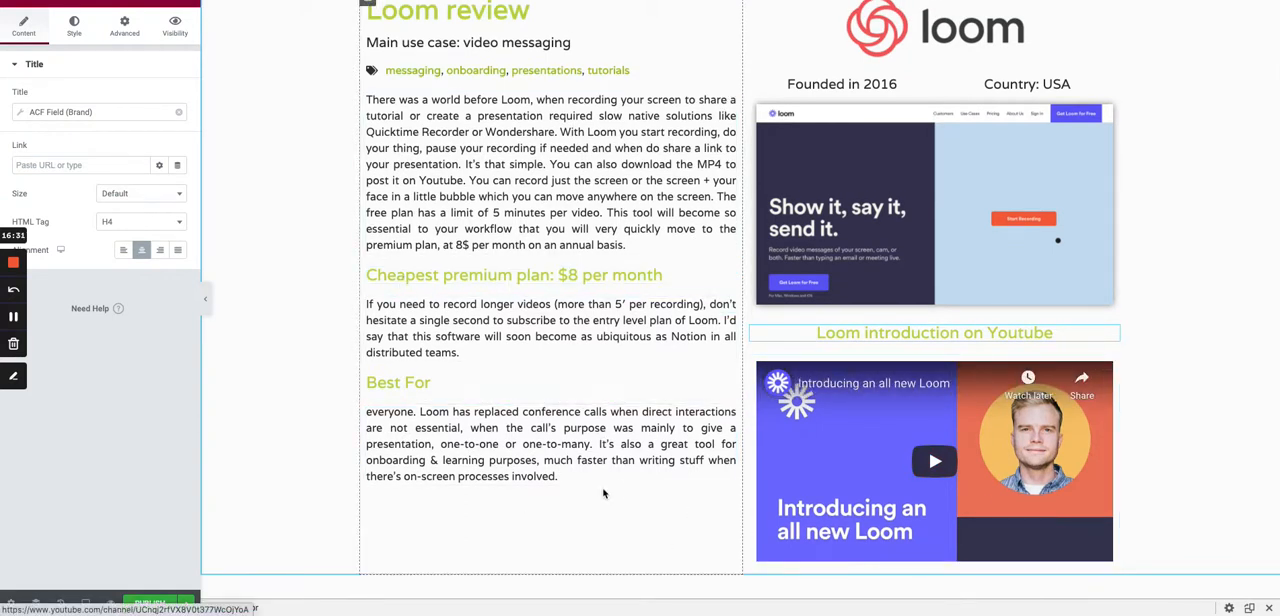
scroll(527, 508, up, 1)
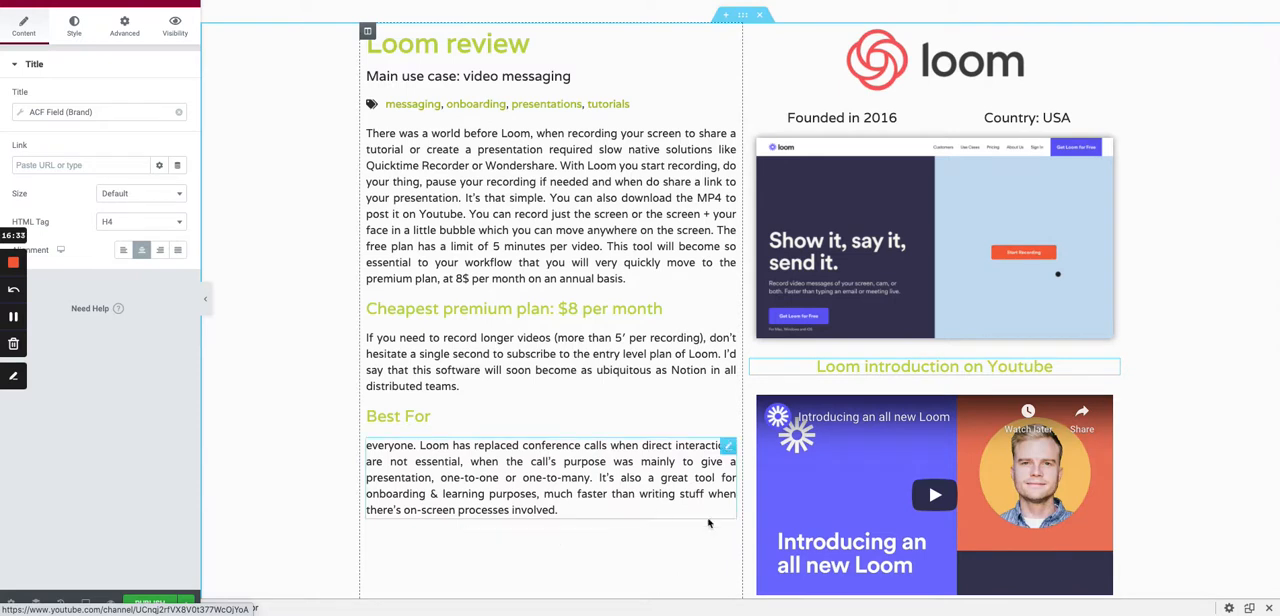
scroll(638, 549, down, 1)
scroll(638, 549, up, 1)
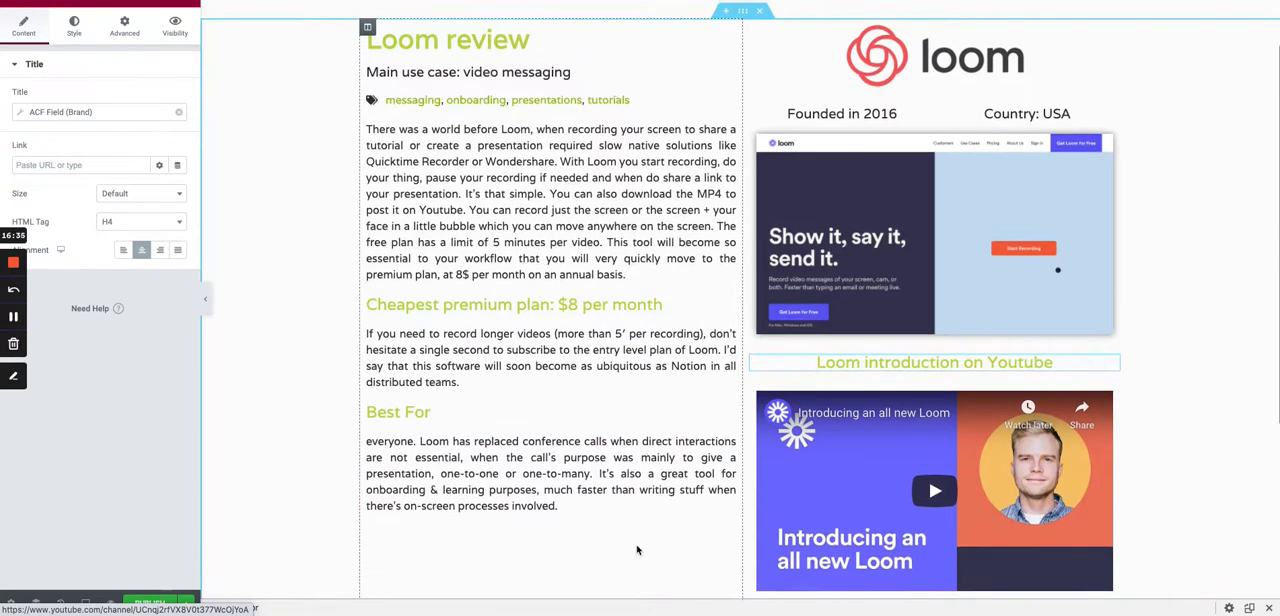
click(742, 11)
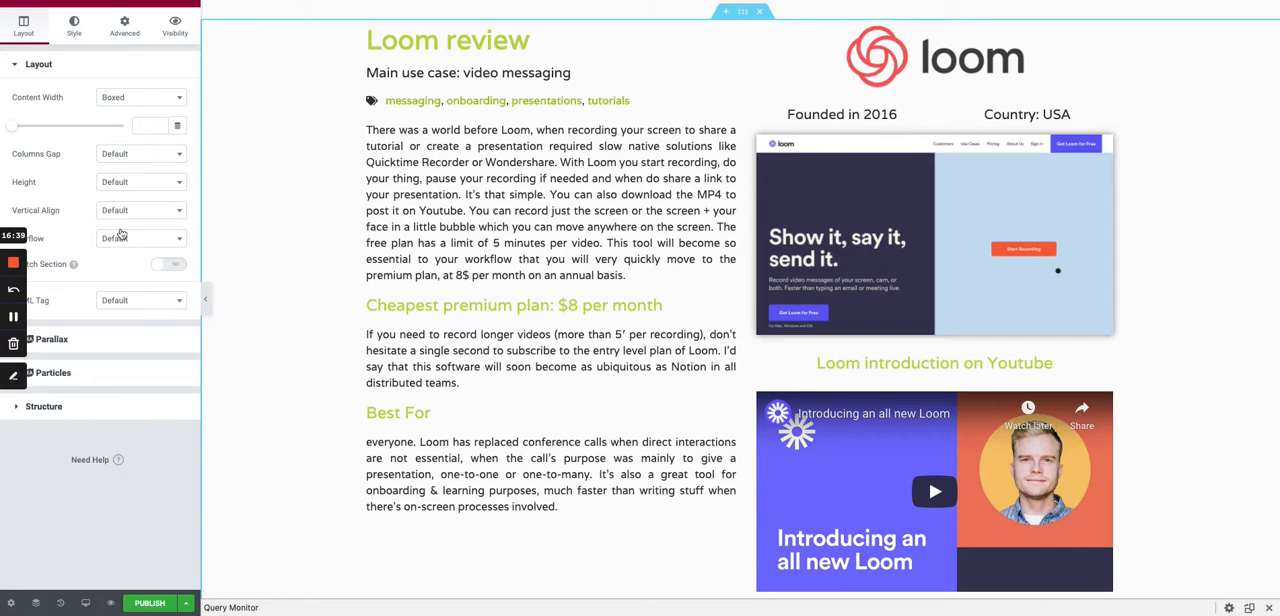
click(128, 156)
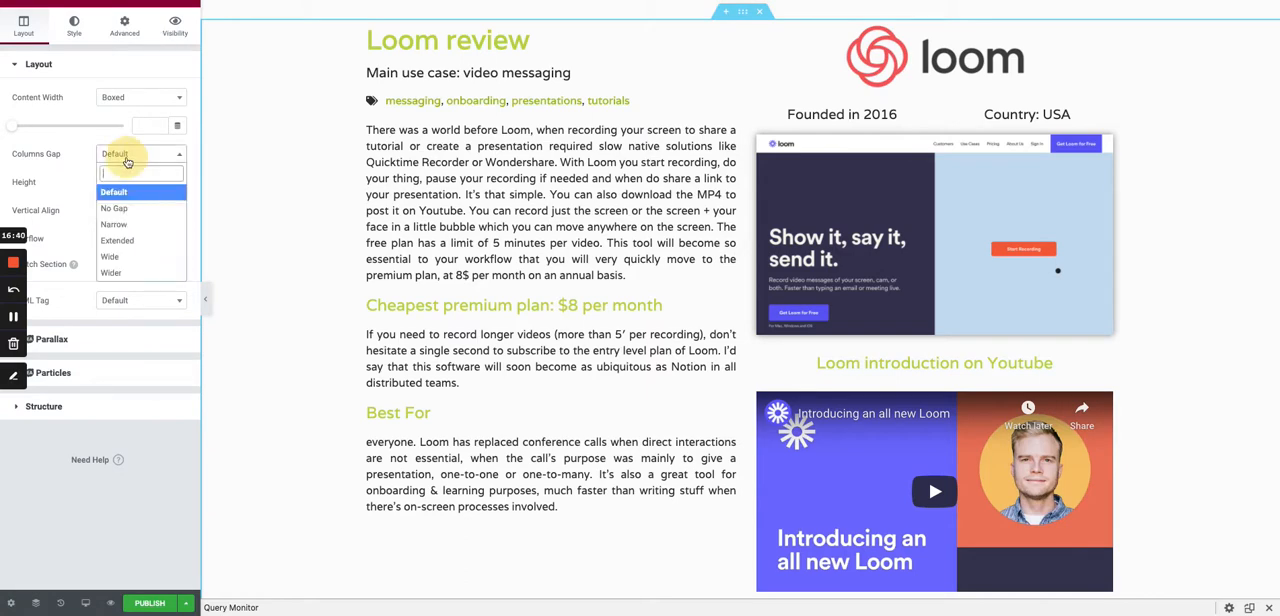
click(128, 240)
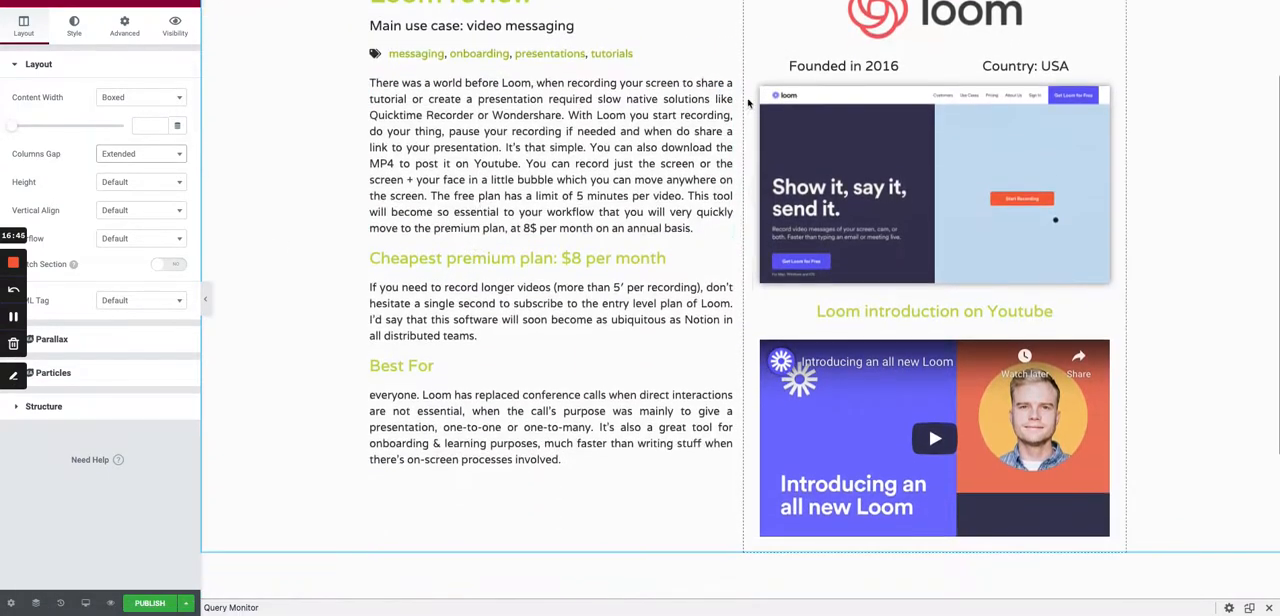
scroll(764, 350, up, 1)
scroll(763, 346, down, 2)
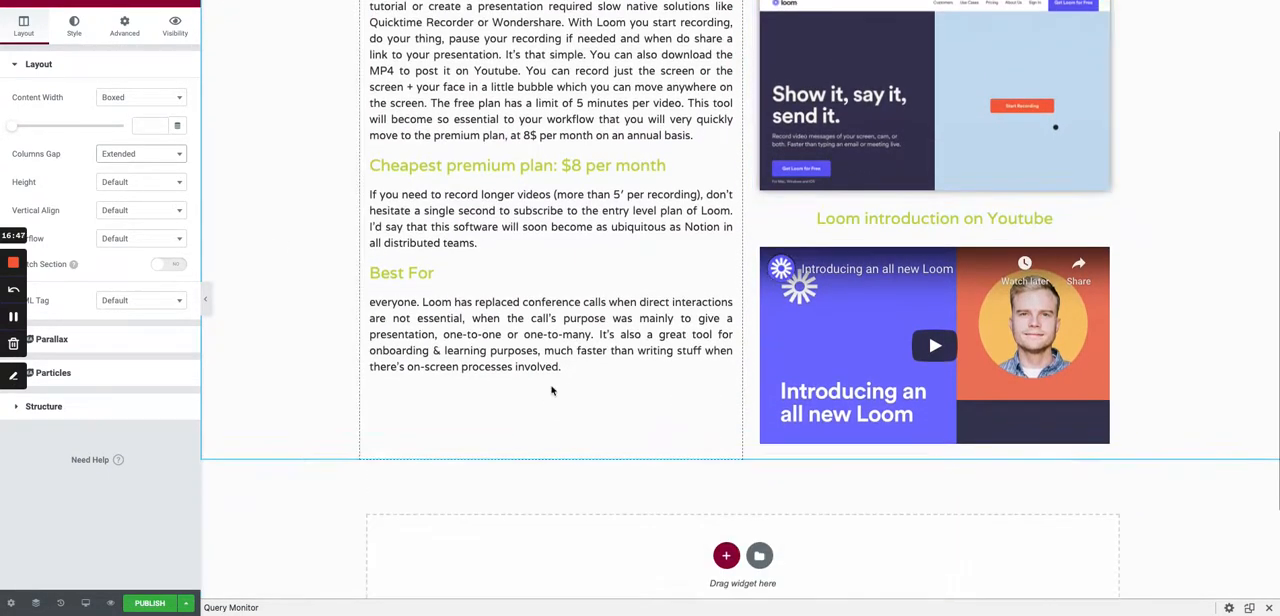
click(186, 5)
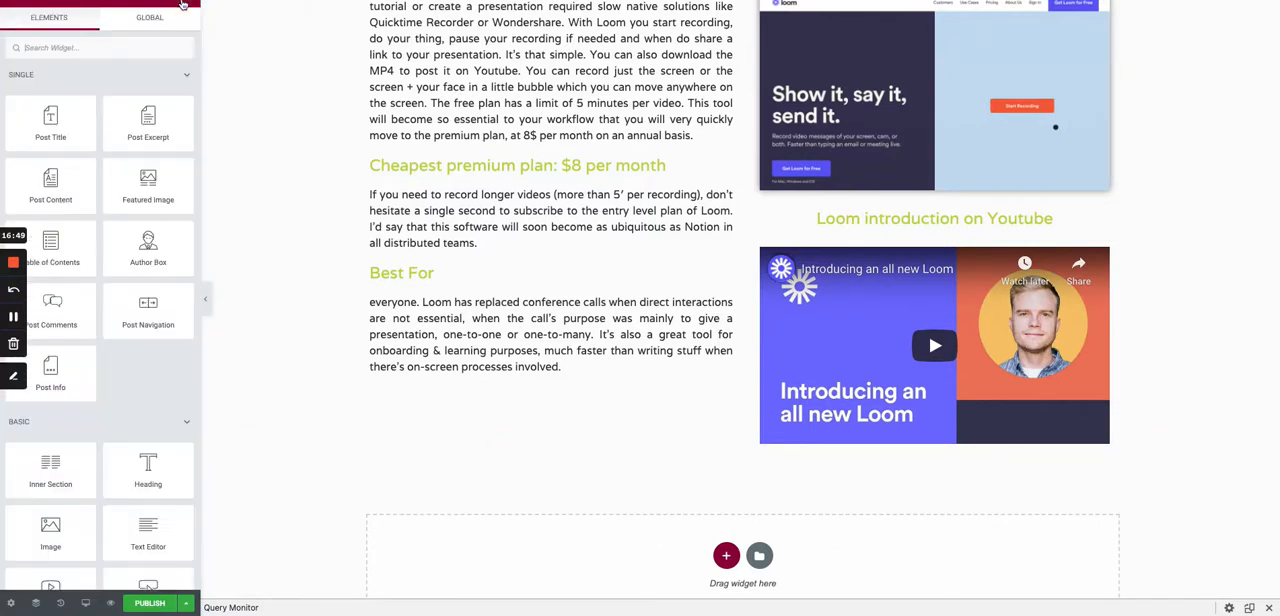
scroll(133, 400, down, 1)
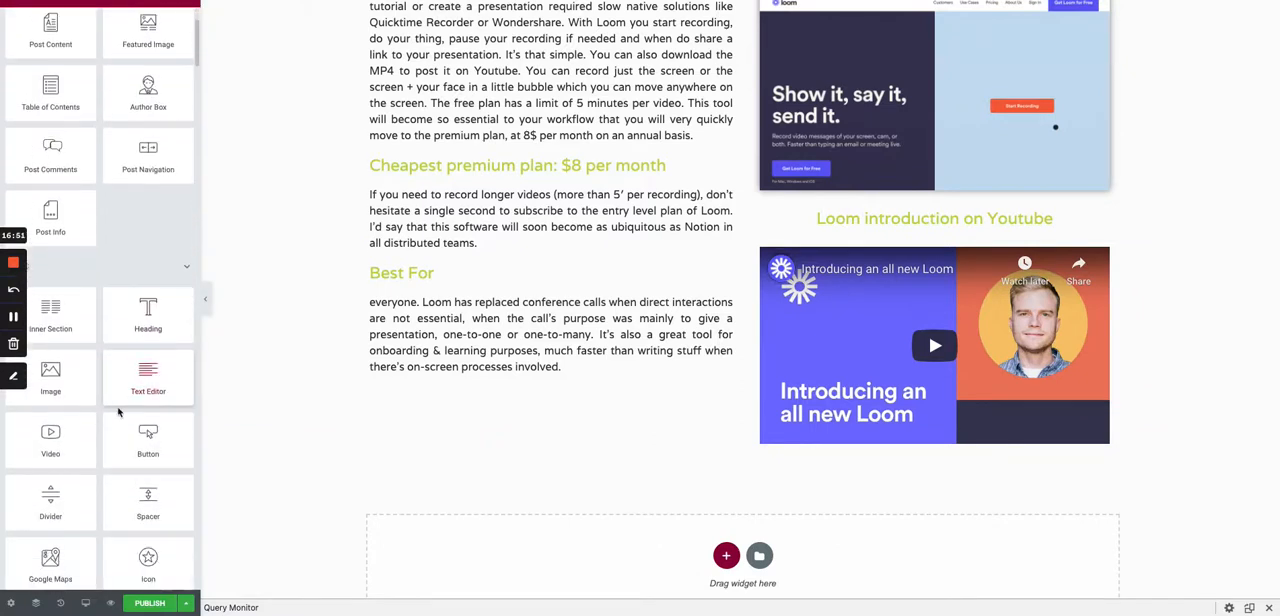
drag(148, 437, 491, 369)
right_click(722, 402)
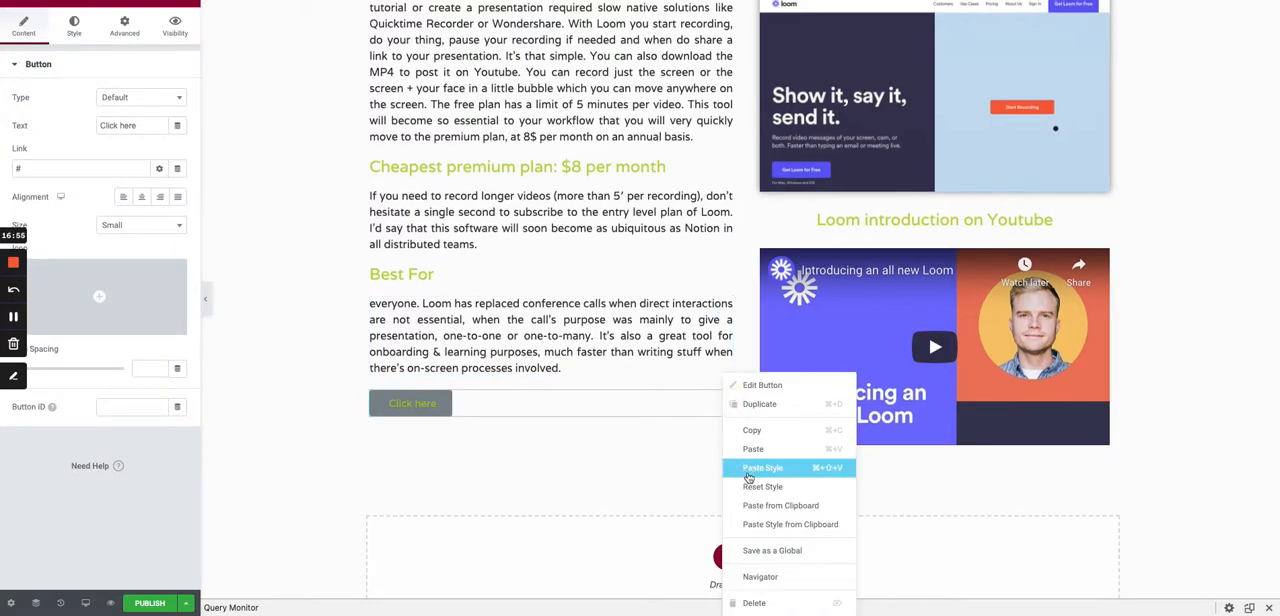
click(754, 603)
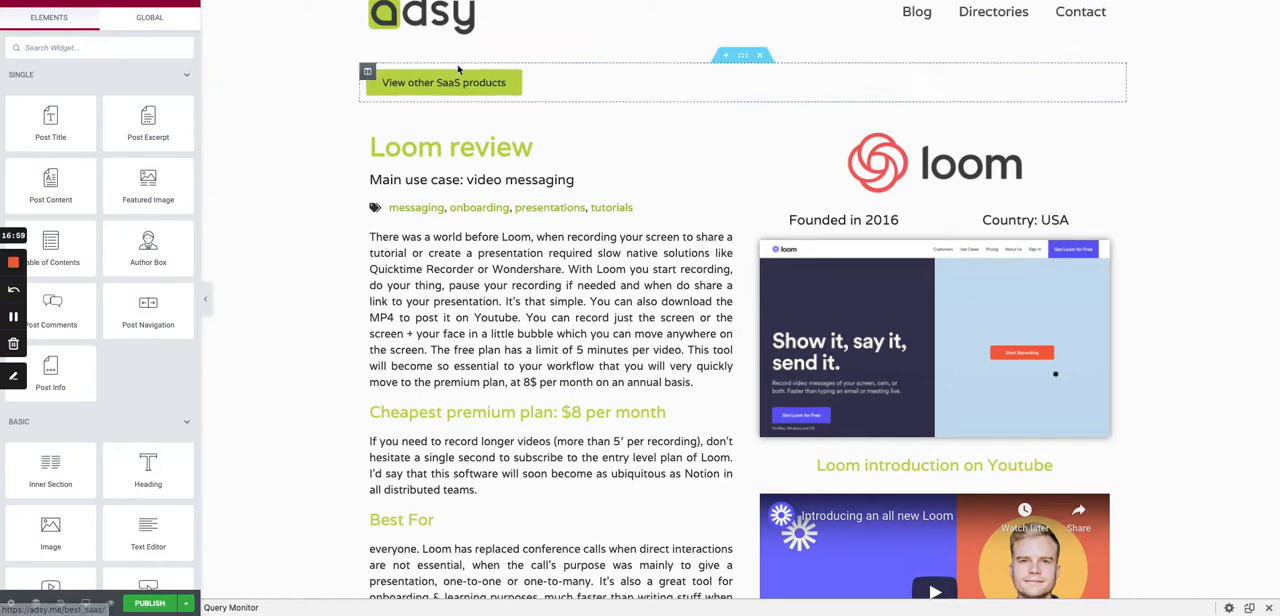
- Duplicate the "View other SaaS products" button and move the copy below the Best For text
right_click(1112, 80)
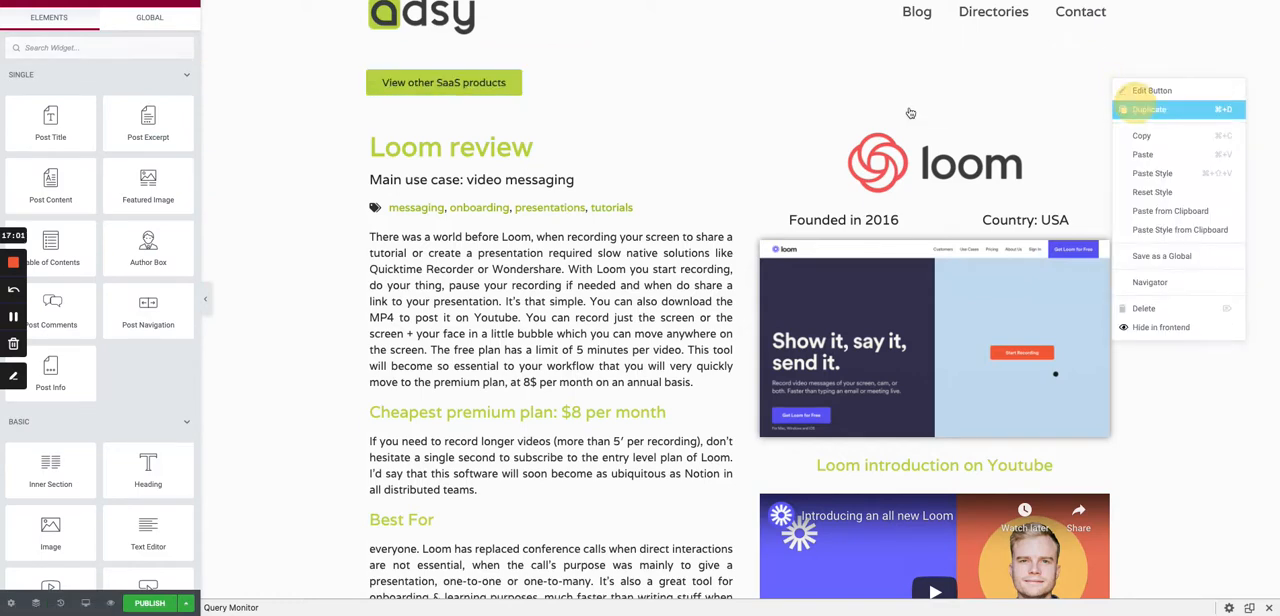
click(1137, 108)
drag(1116, 130, 548, 462)
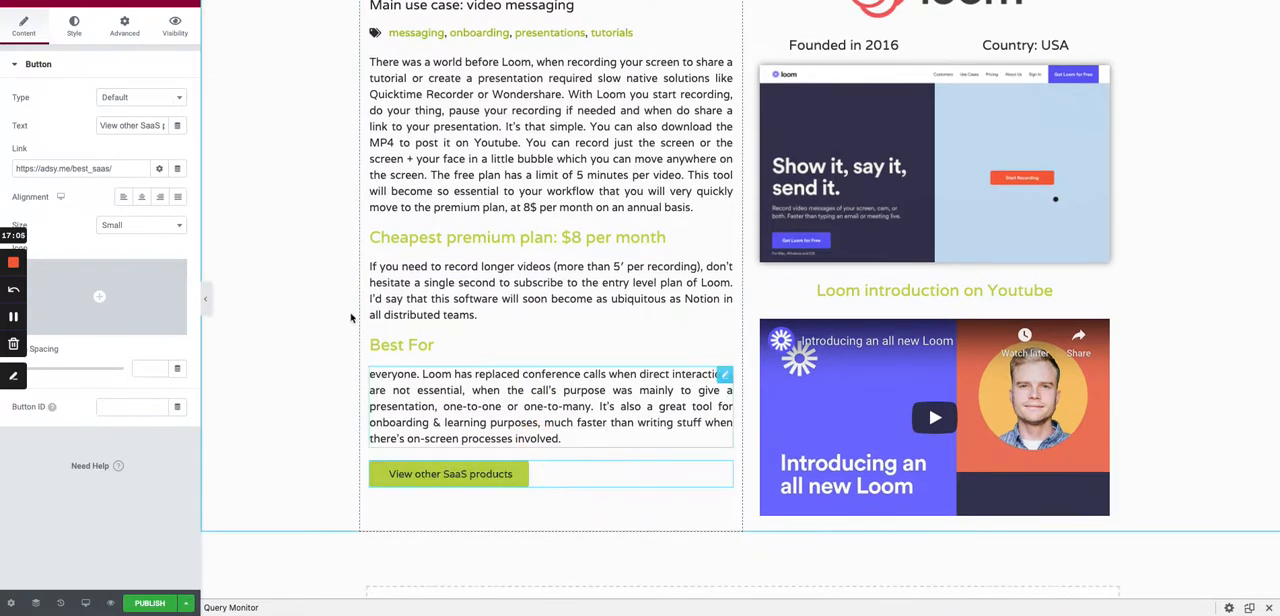
- Center-align the button below the Best For text and set its size to Medium
click(137, 224)
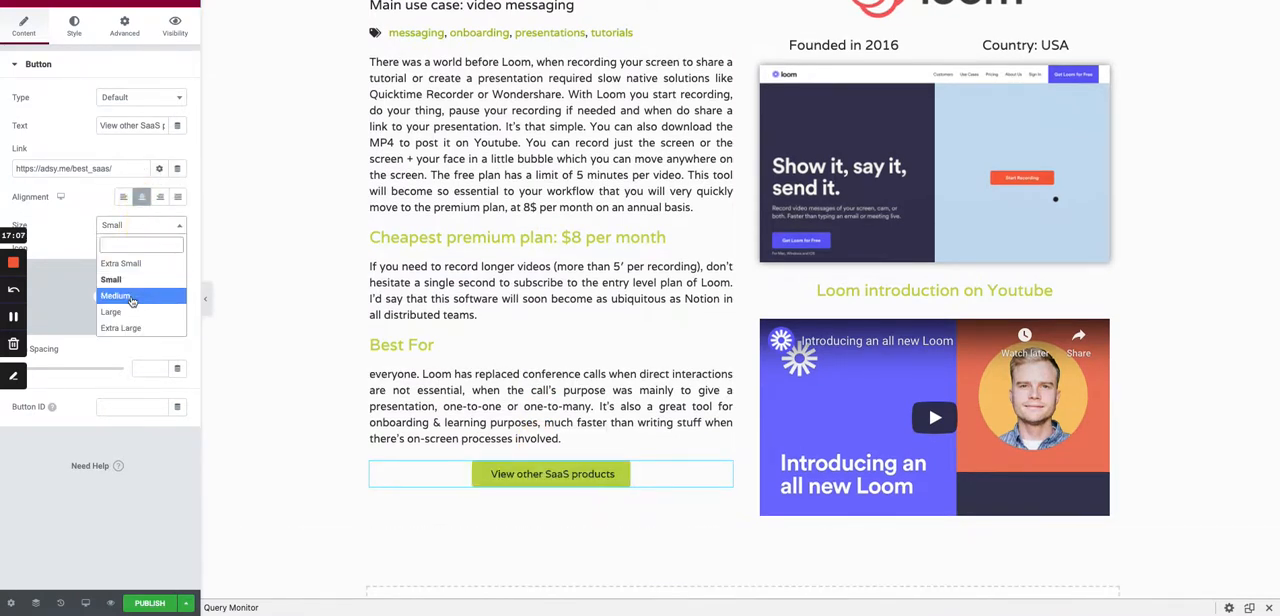
click(130, 294)
click(124, 226)
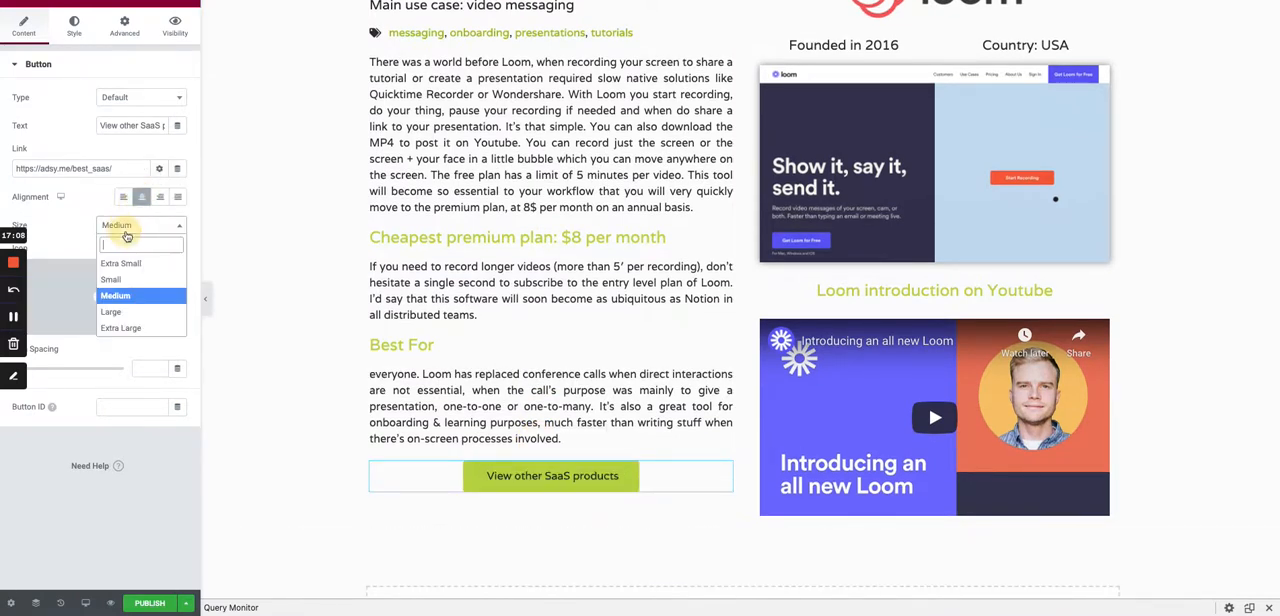
click(117, 310)
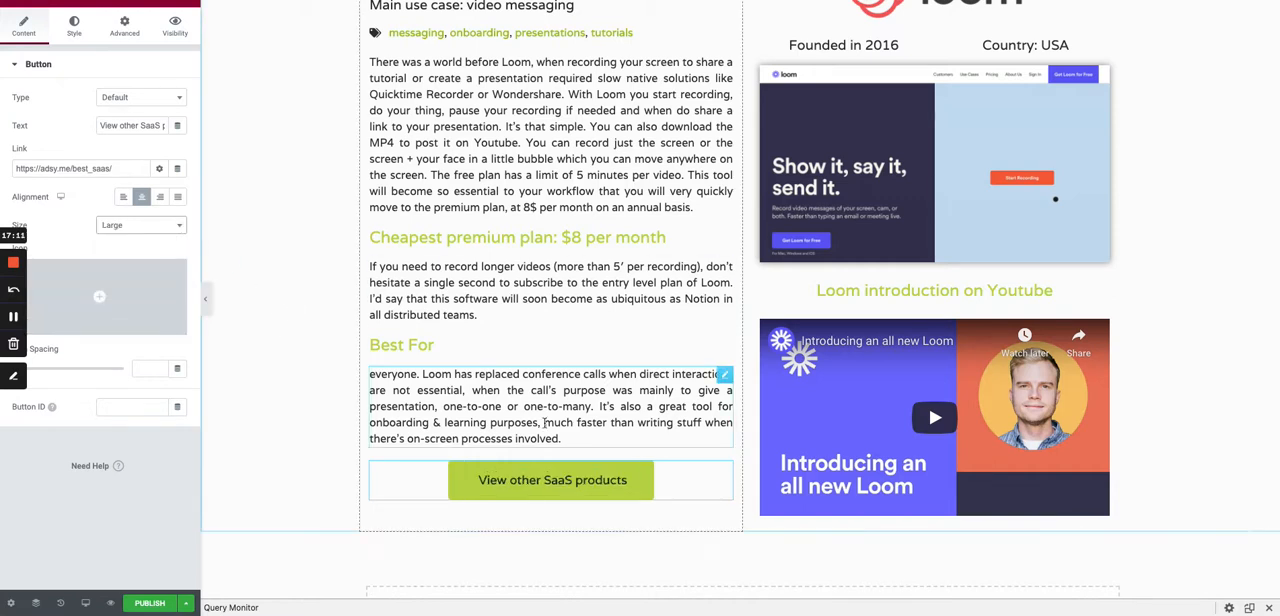
click(137, 226)
click(117, 295)
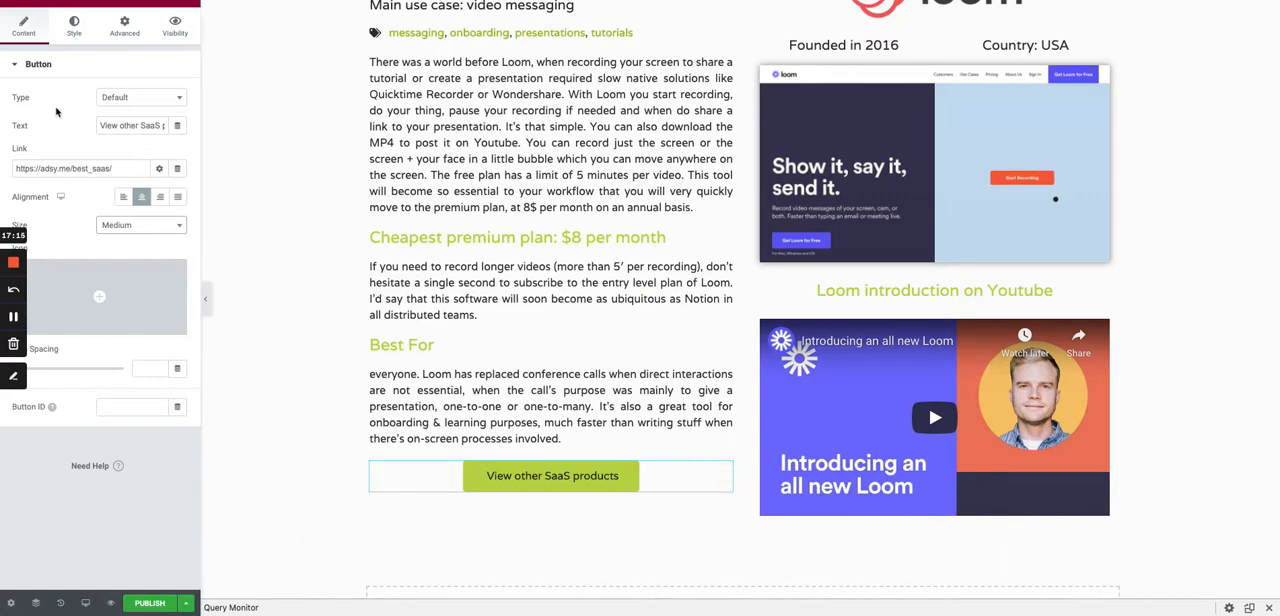
- Replace the lower button's text with a dynamic ACF Field using the Display URL key from the Saas Features group
triple_click(119, 124)
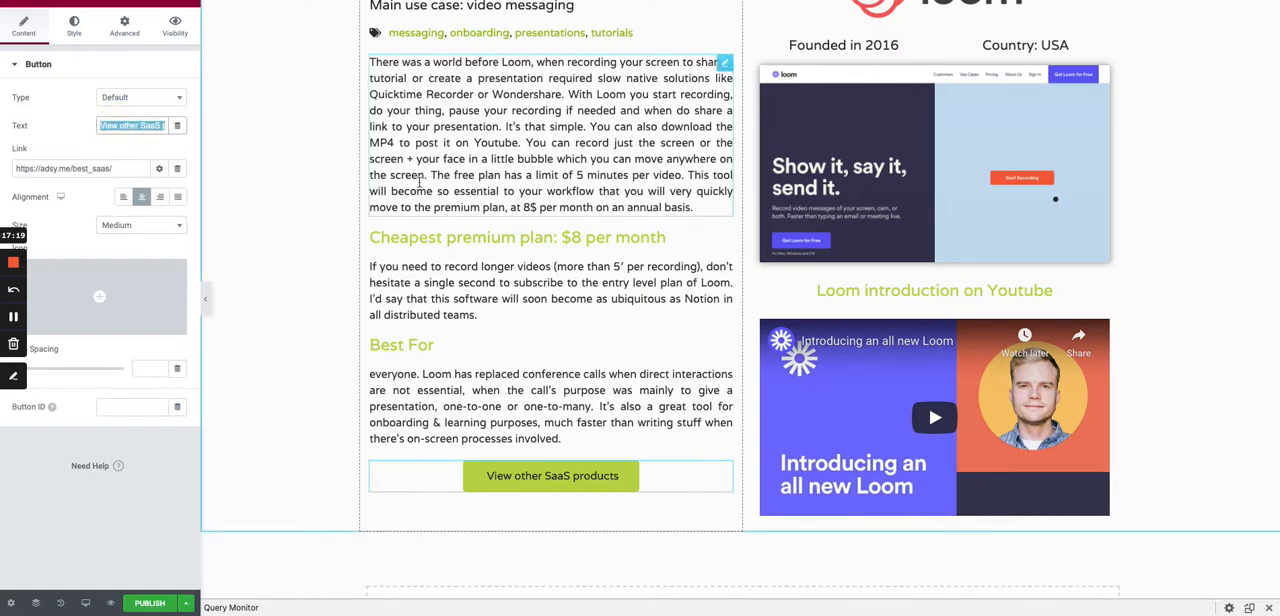
click(177, 125)
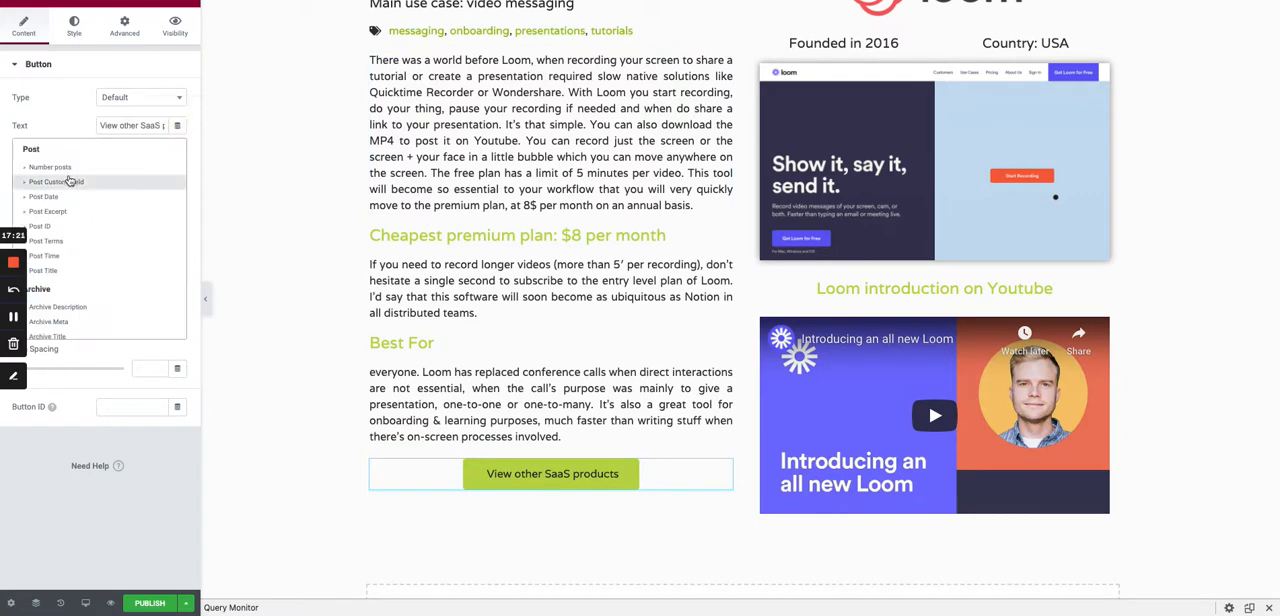
scroll(69, 181, down, 5)
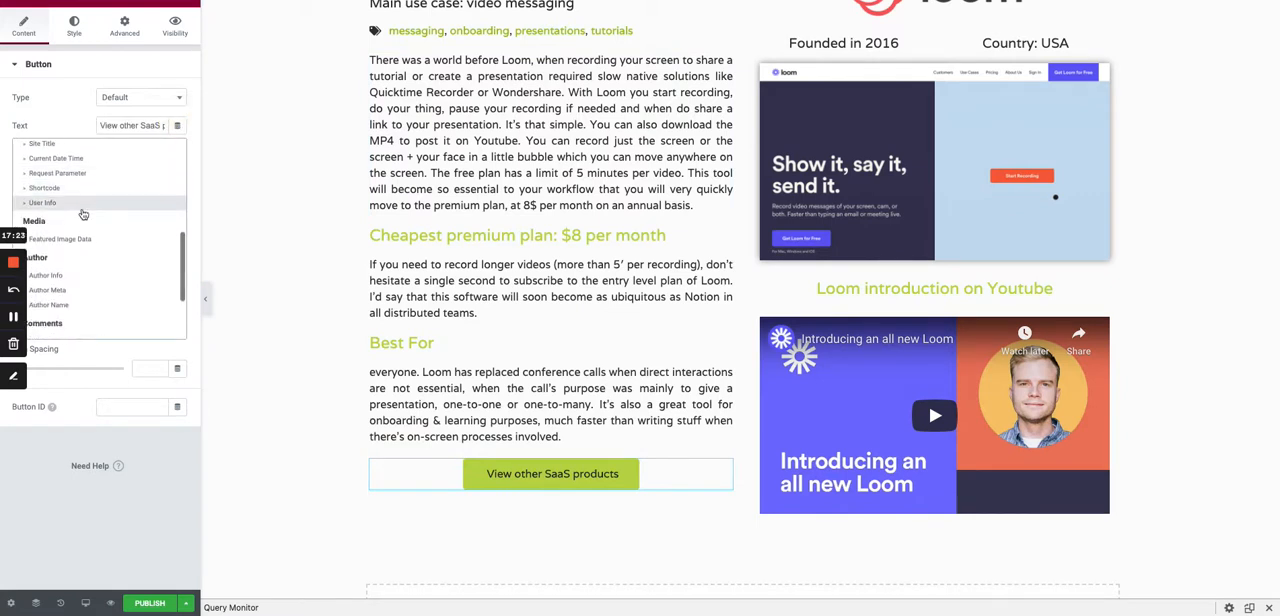
scroll(70, 250, down, 2)
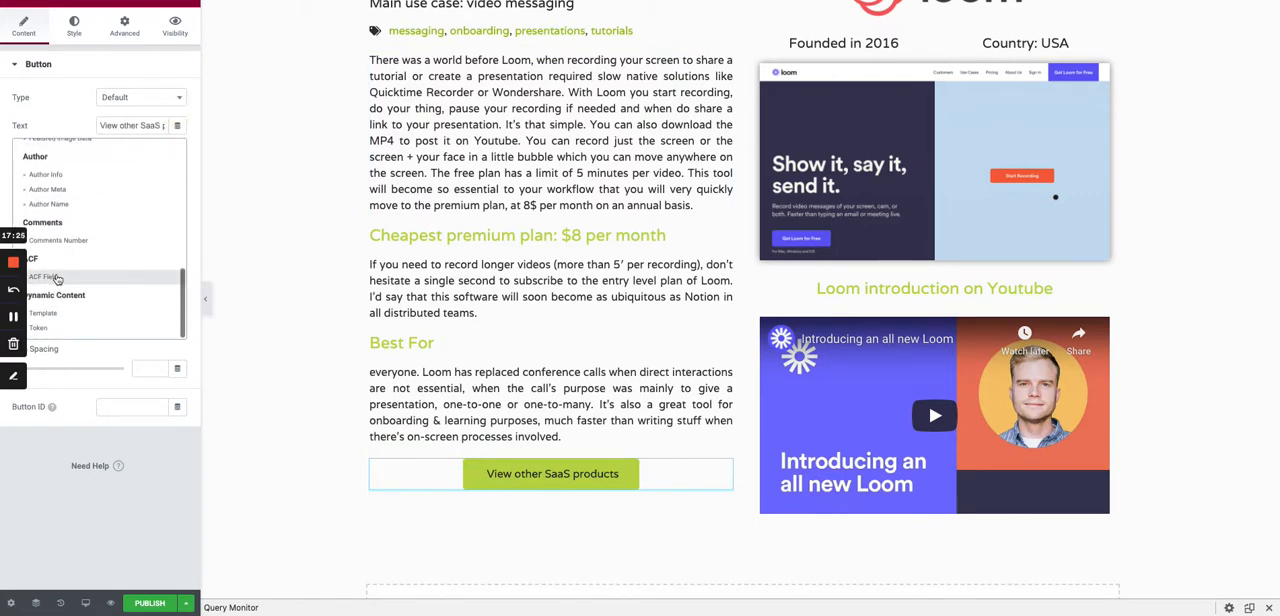
click(65, 276)
click(106, 128)
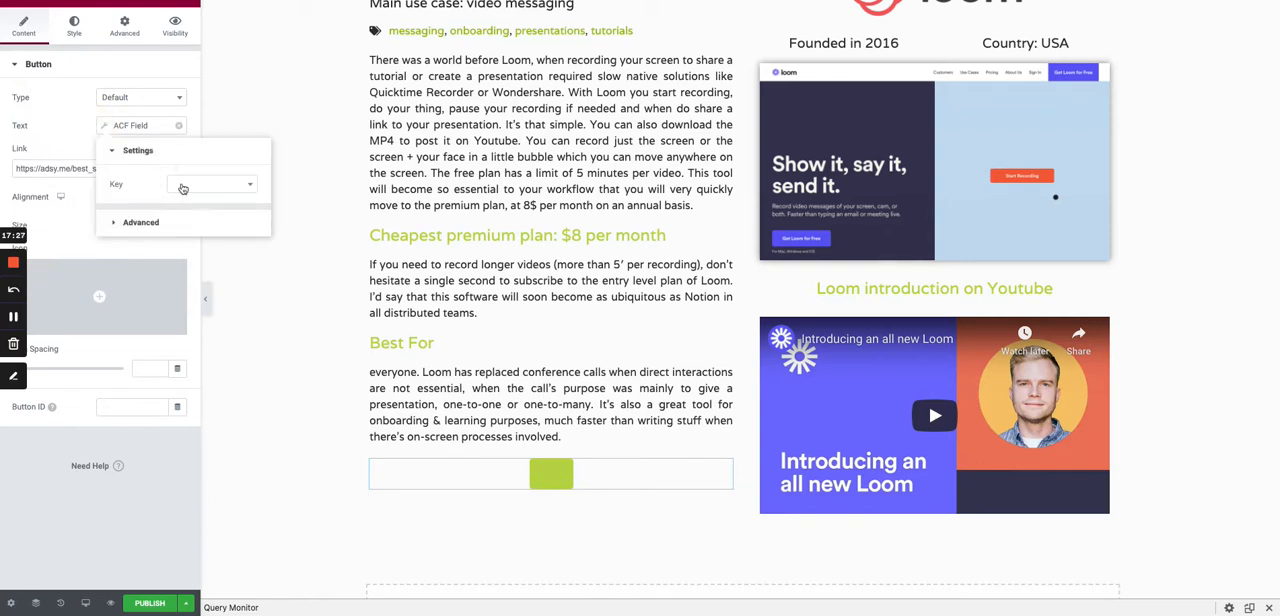
click(183, 189)
text(URL)
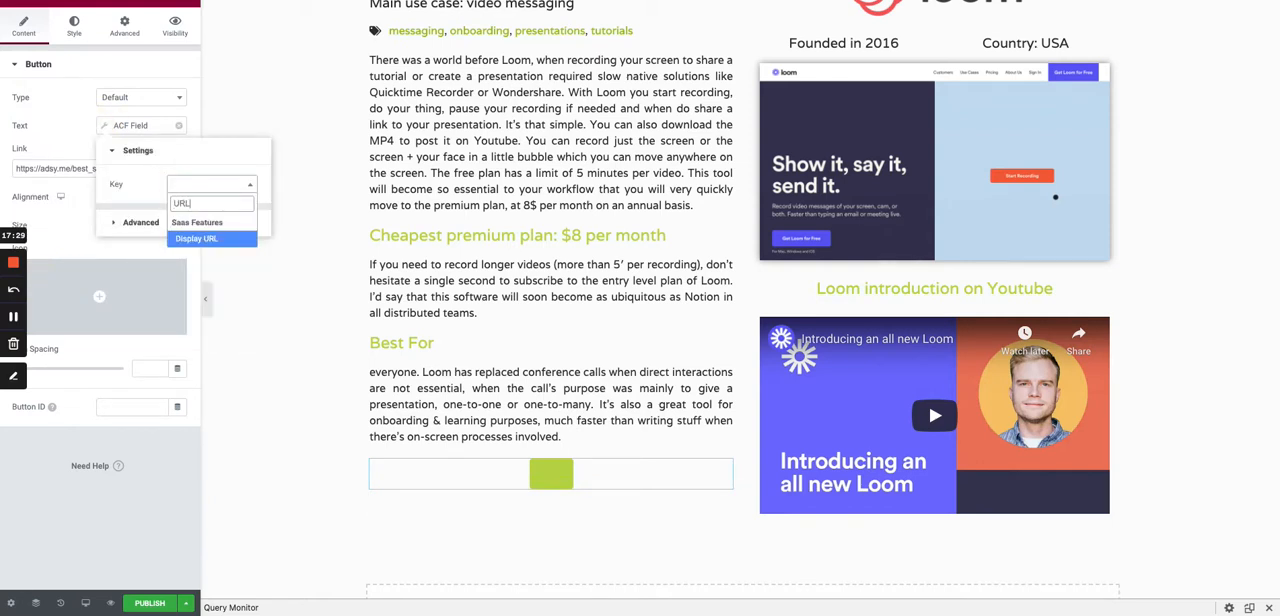
click(196, 238)
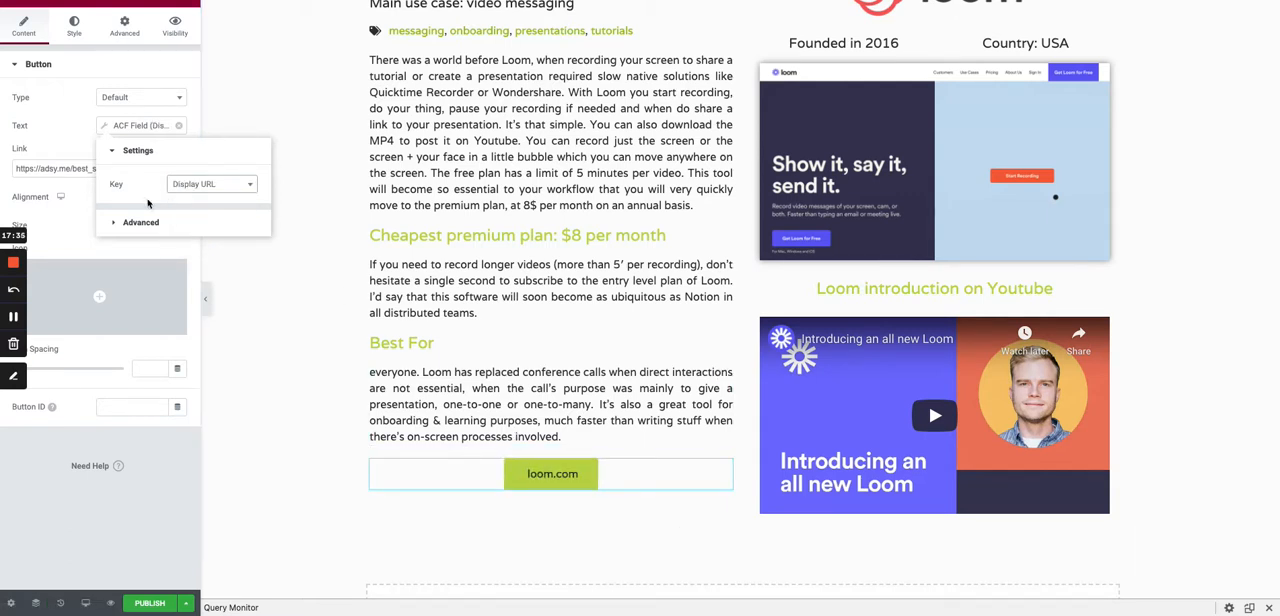
- Set the text before the lower button's display URL to "Visit"
click(140, 222)
click(190, 217)
text(Visi)
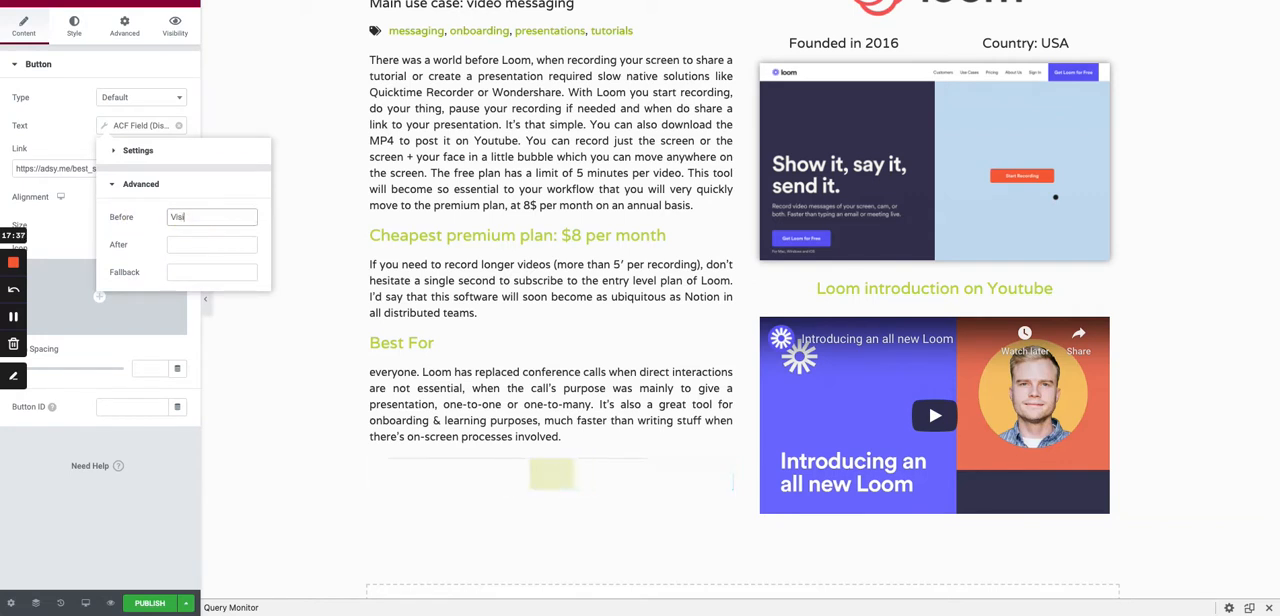
text(t)
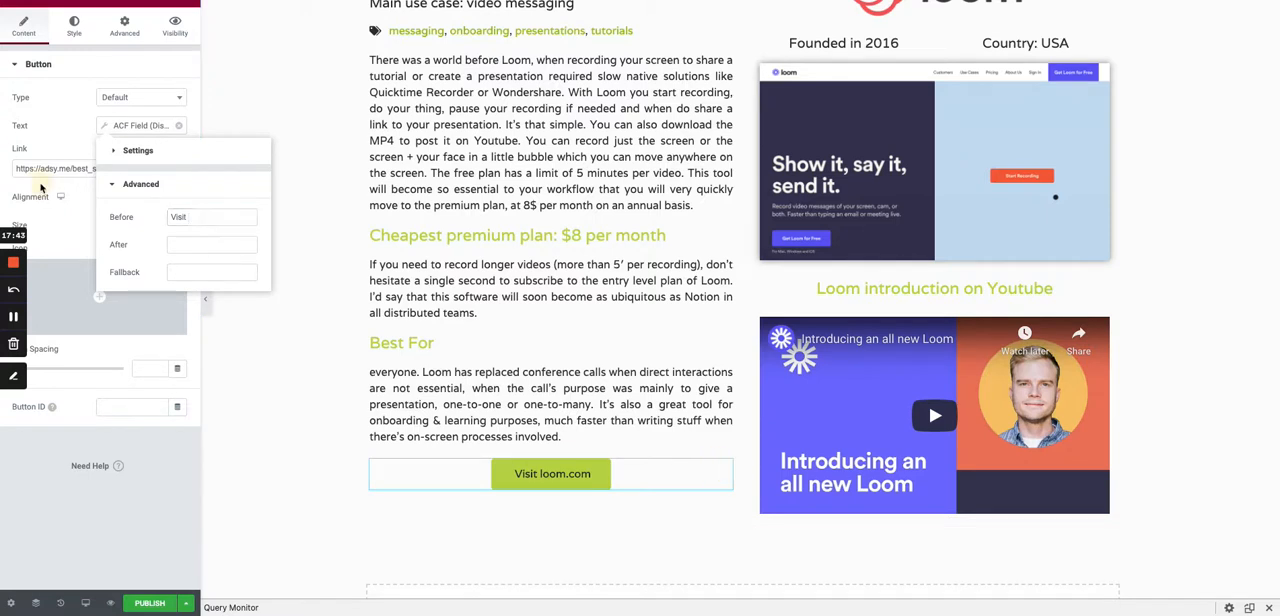
click(40, 187)
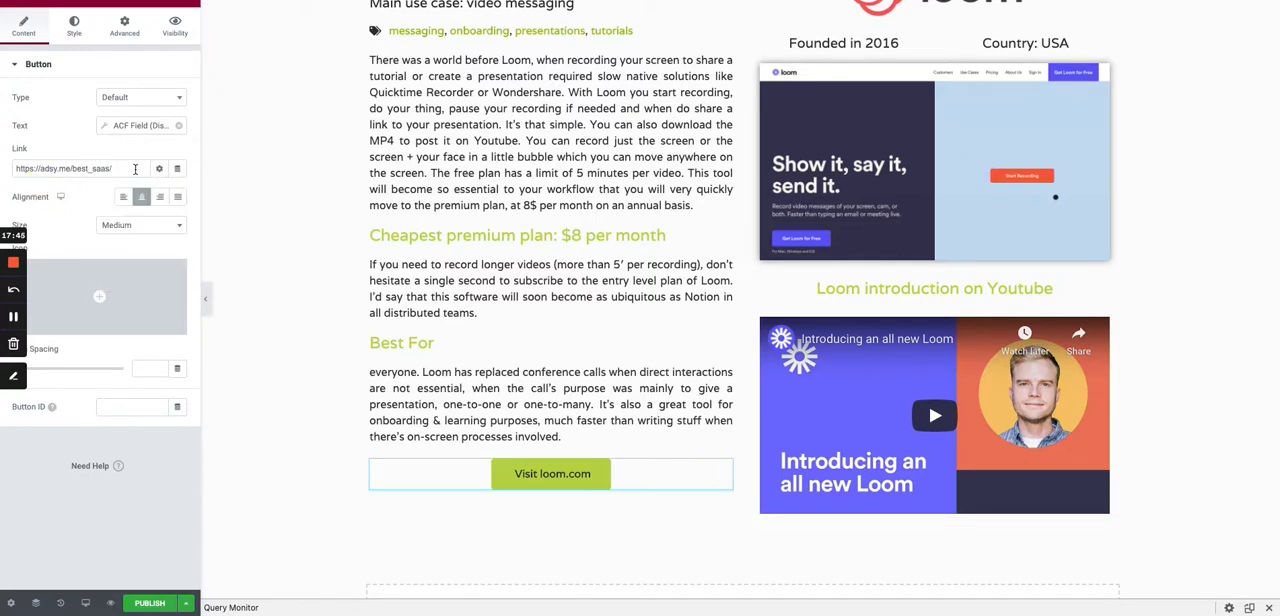
- Clear the lower button's static link and replace it with the ACF URL Field dynamic tag
drag(112, 168, 38, 162)
key(BackSpace)
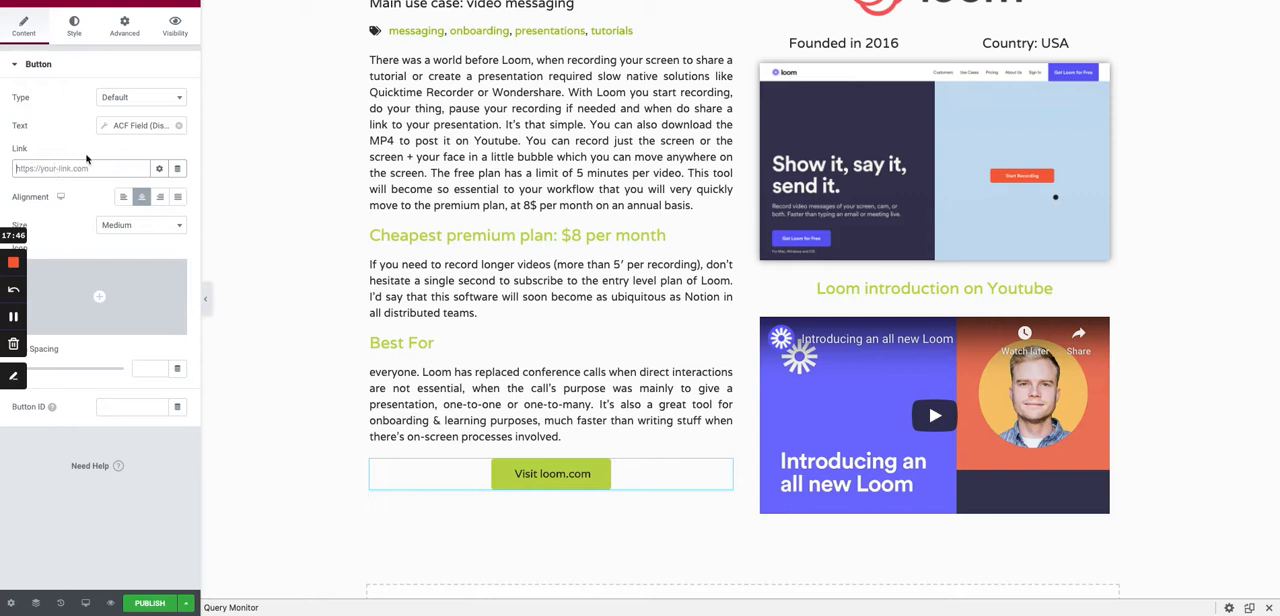
click(179, 169)
scroll(103, 211, down, 2)
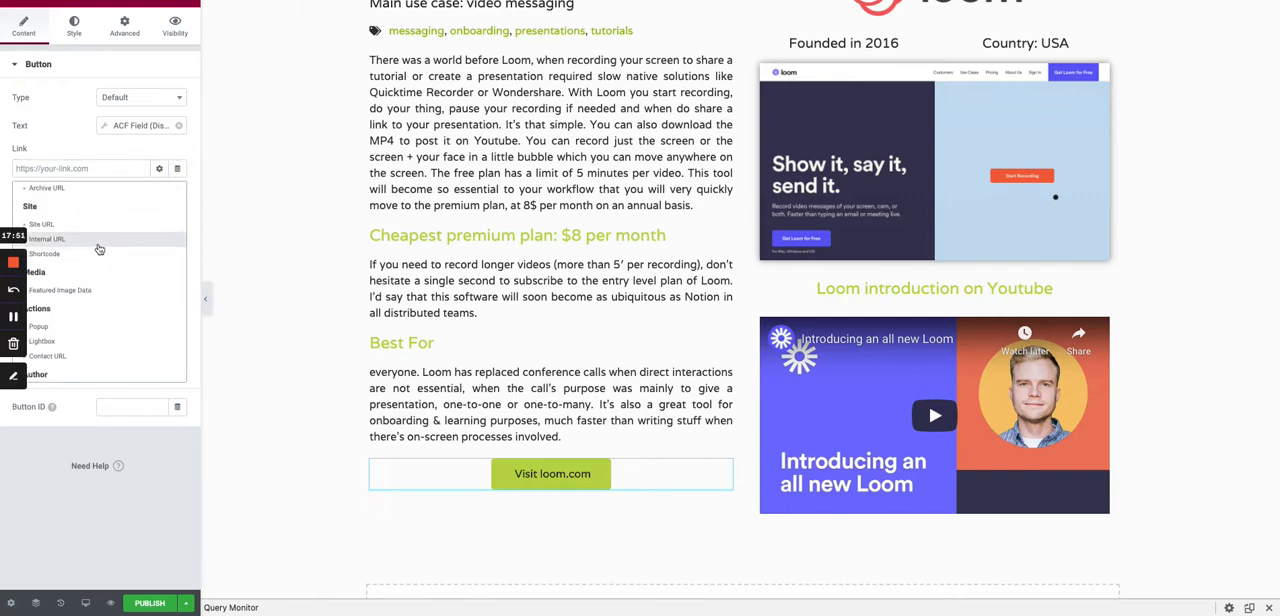
scroll(98, 249, down, 2)
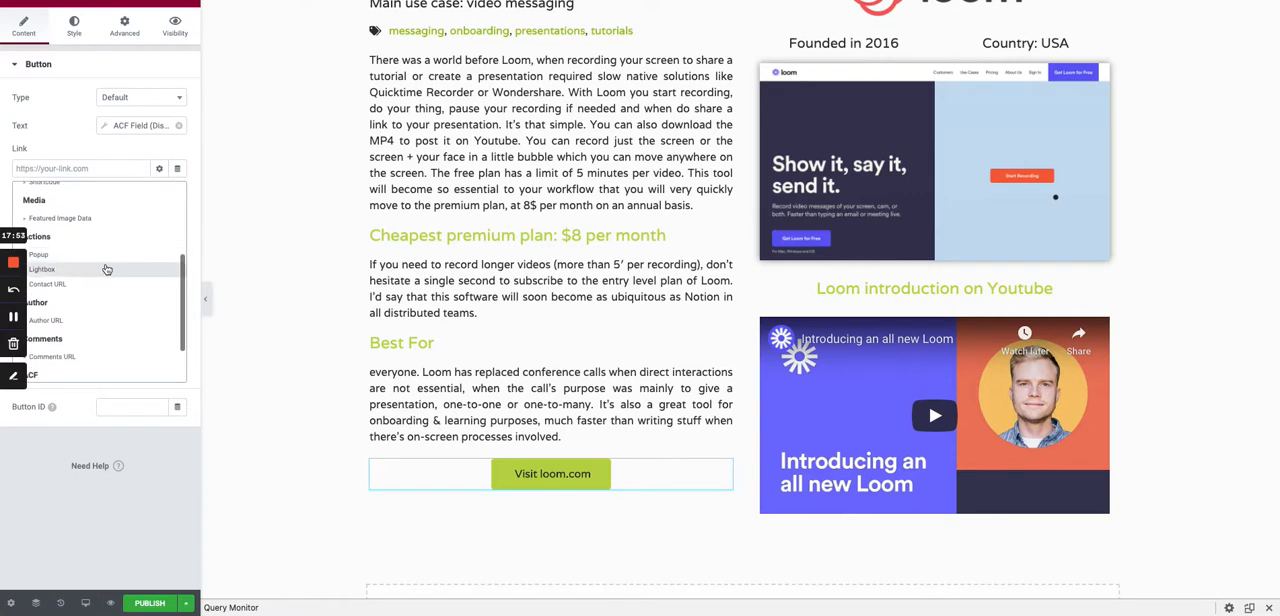
scroll(110, 281, down, 3)
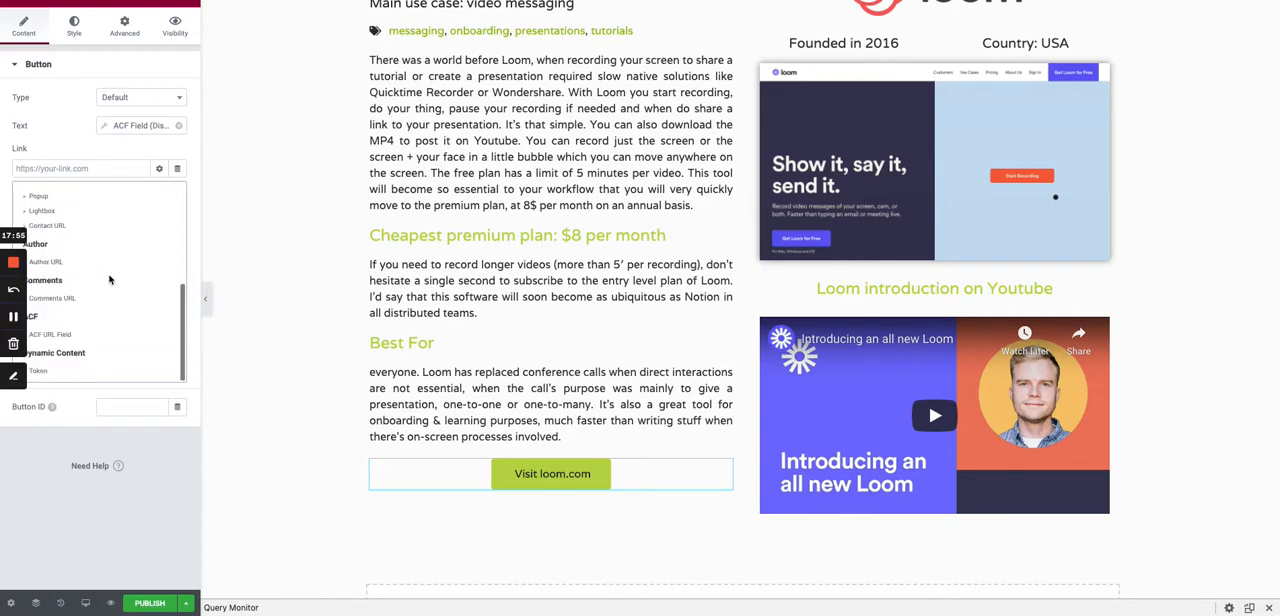
click(79, 331)
- Set the lower button's dynamic ACF URL Field link to the URL key from the Saas Features group
click(18, 168)
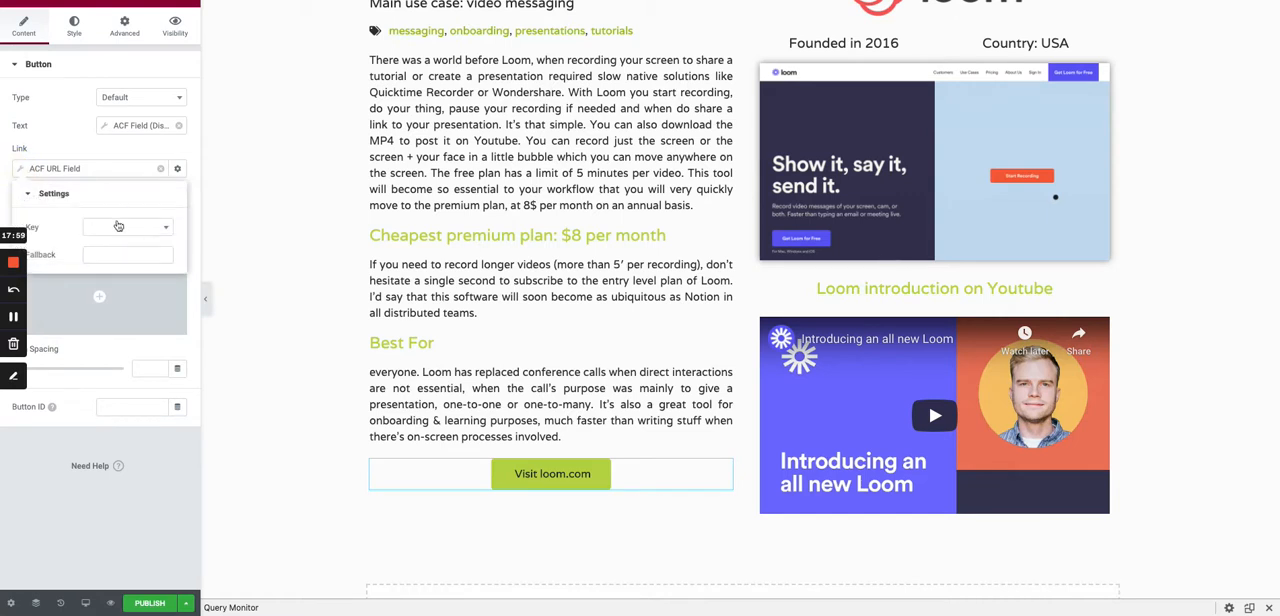
click(118, 226)
text(URM)
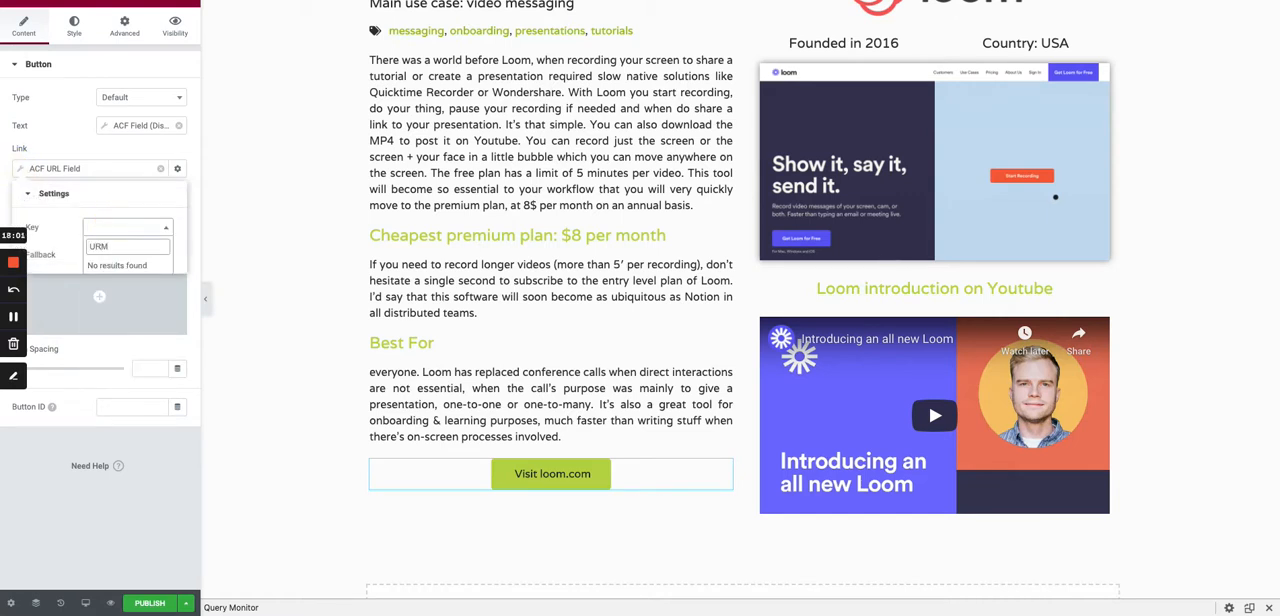
key(BackSpace)
text(L)
scroll(149, 323, down, 1)
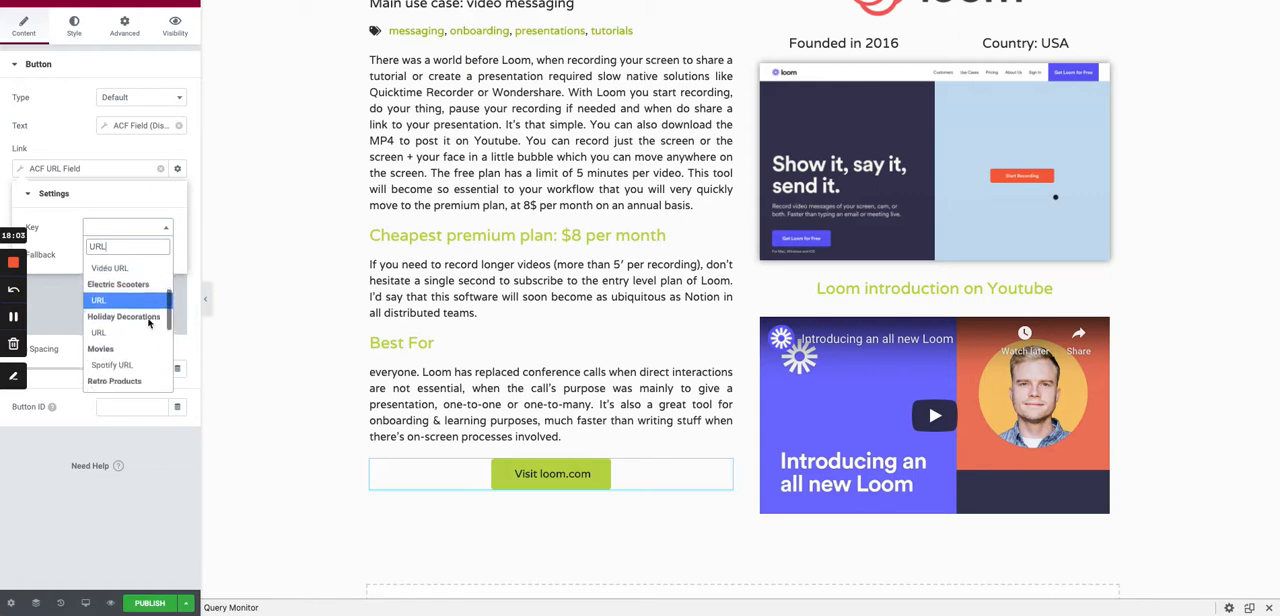
scroll(149, 323, down, 5)
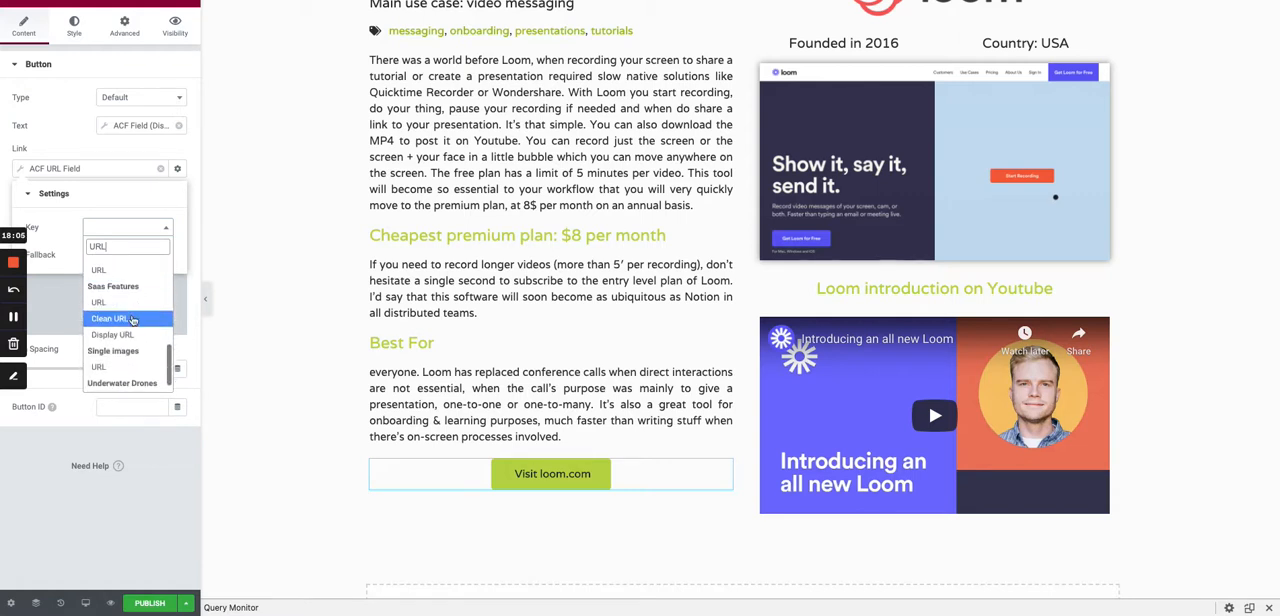
click(124, 304)
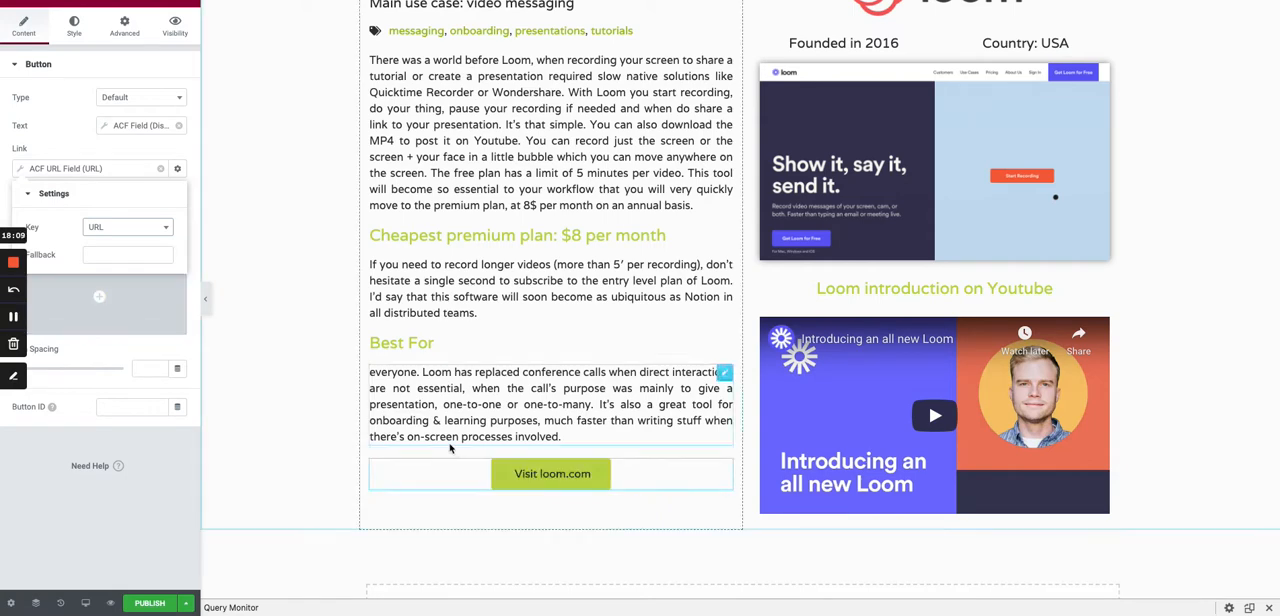
- Add a new single-column section below the review and video section
scroll(369, 528, up, 3)
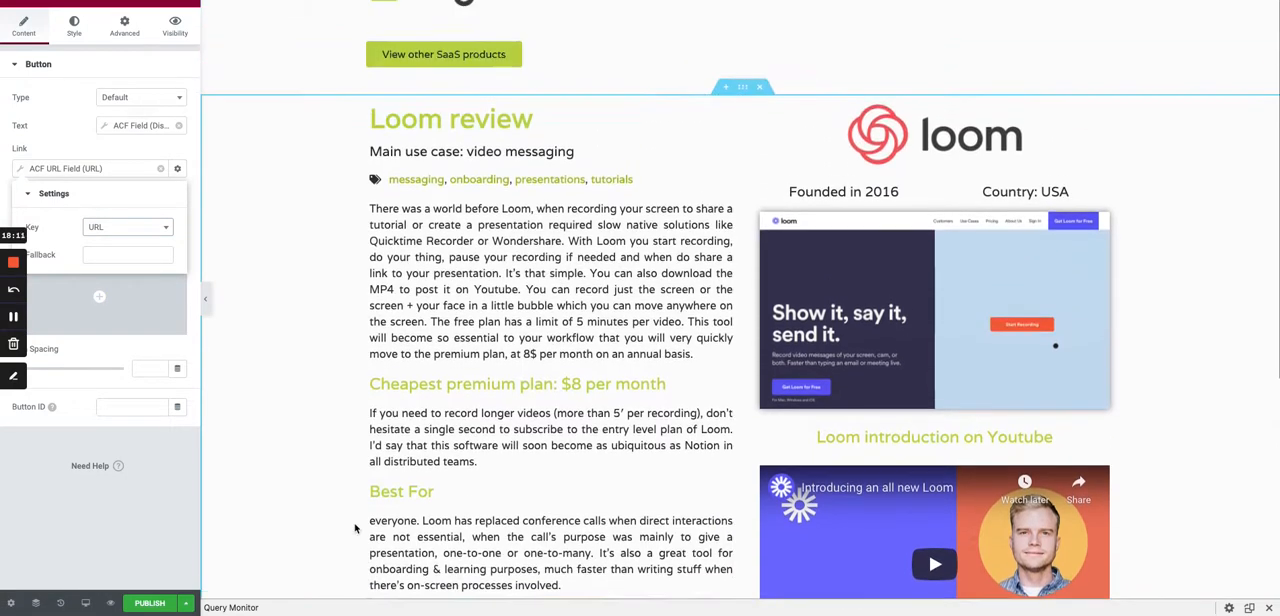
scroll(320, 517, down, 6)
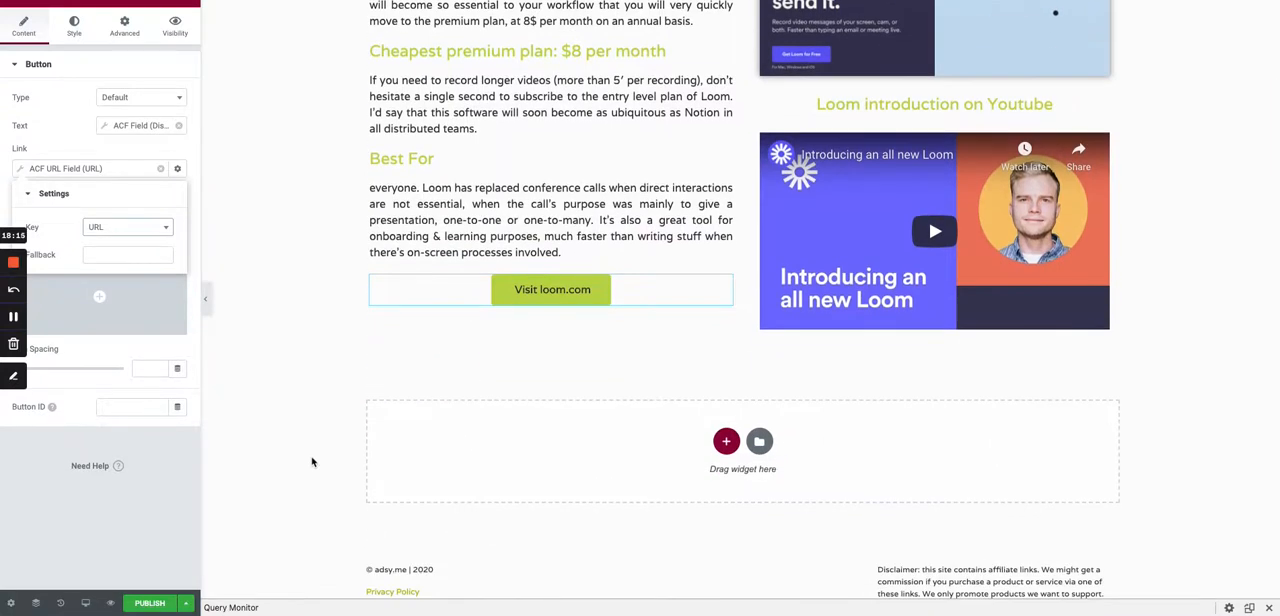
scroll(312, 462, up, 1)
scroll(697, 450, up, 1)
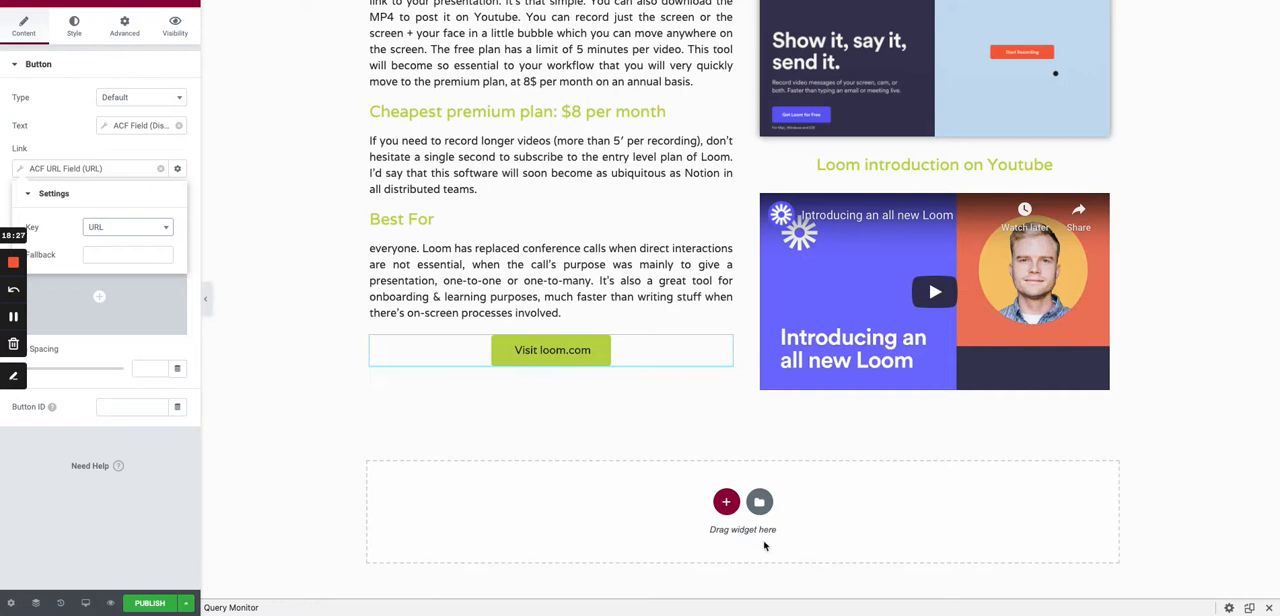
click(727, 501)
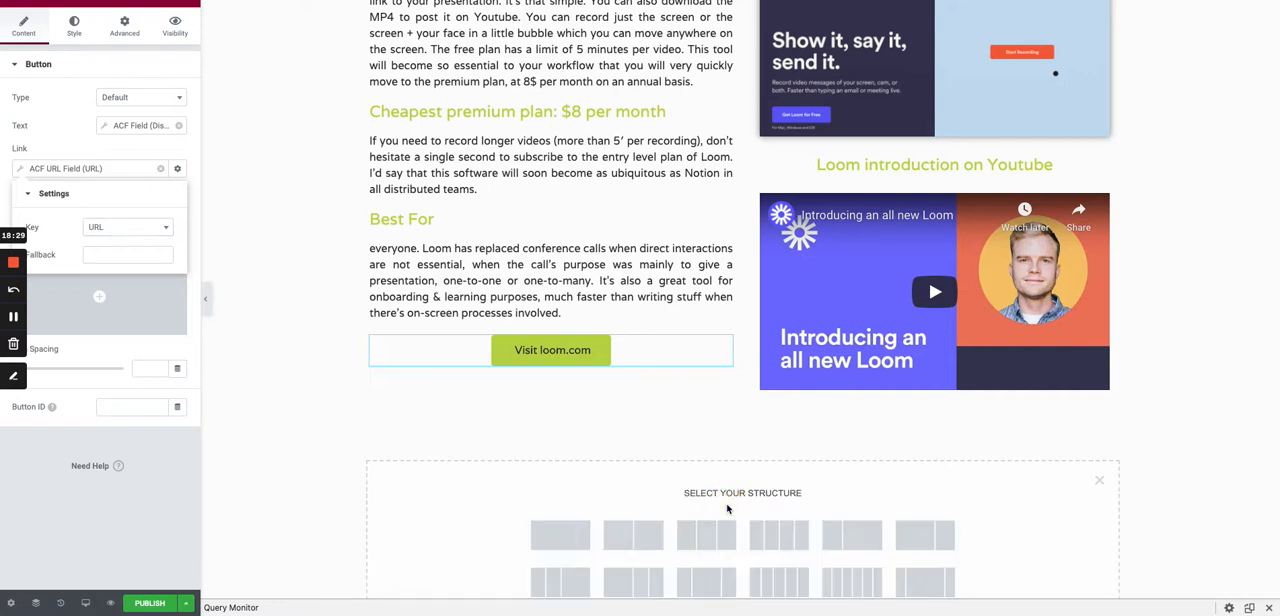
scroll(600, 480, down, 1)
click(566, 474)
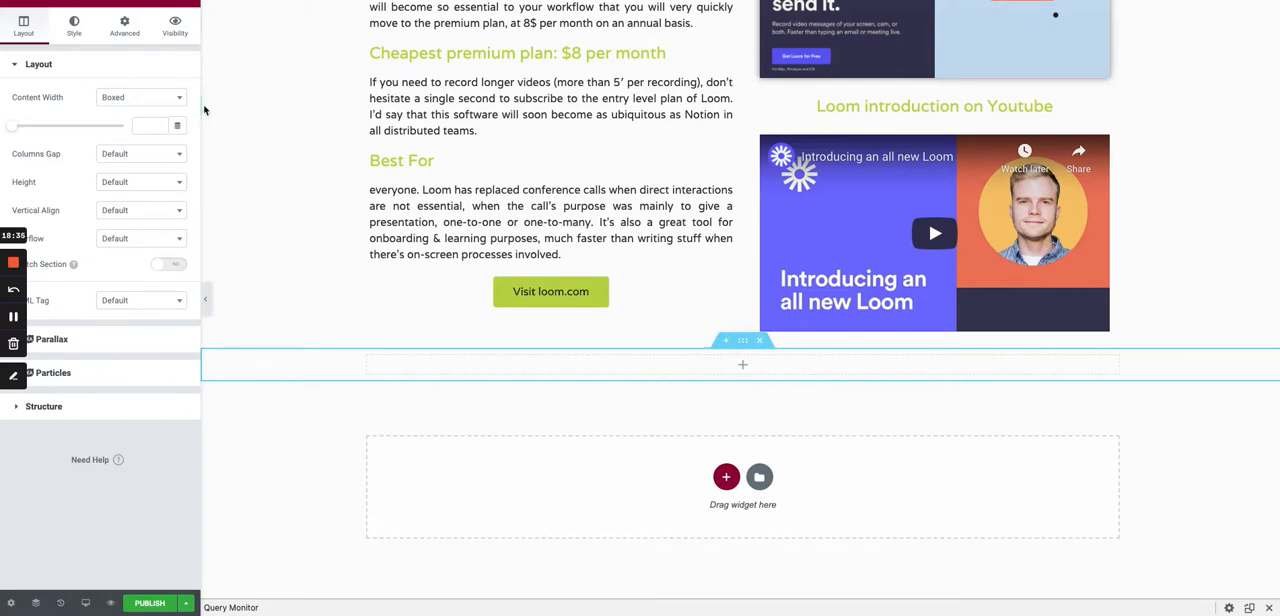
- Set the new section's top and bottom margins to 30
click(123, 32)
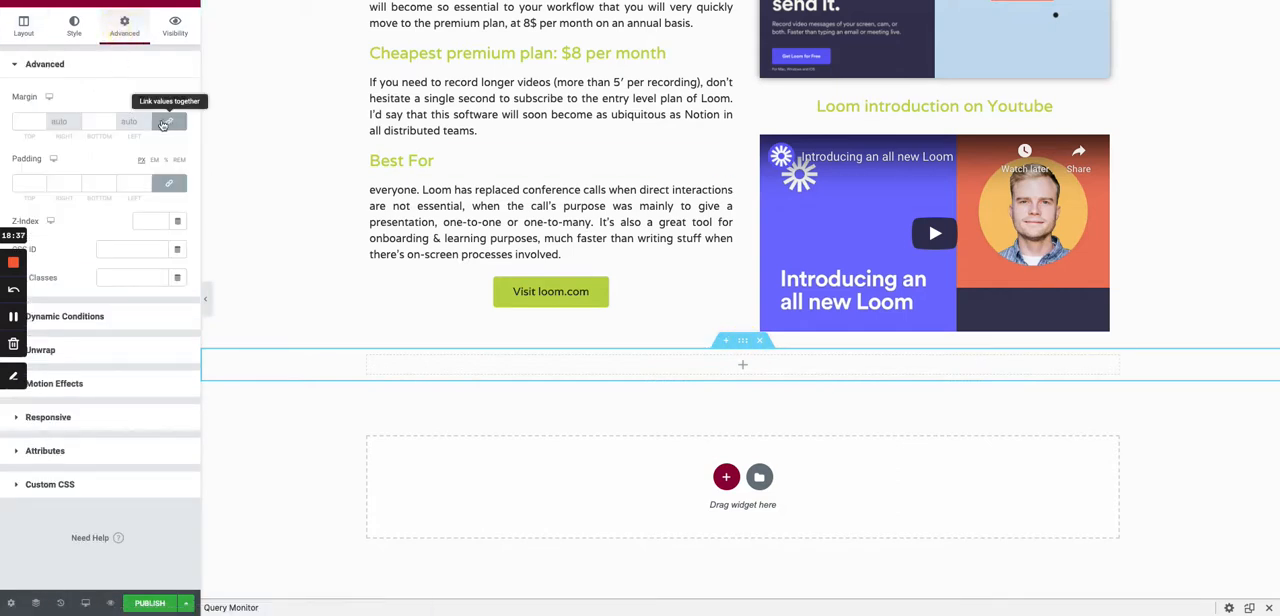
click(28, 121)
text(30)
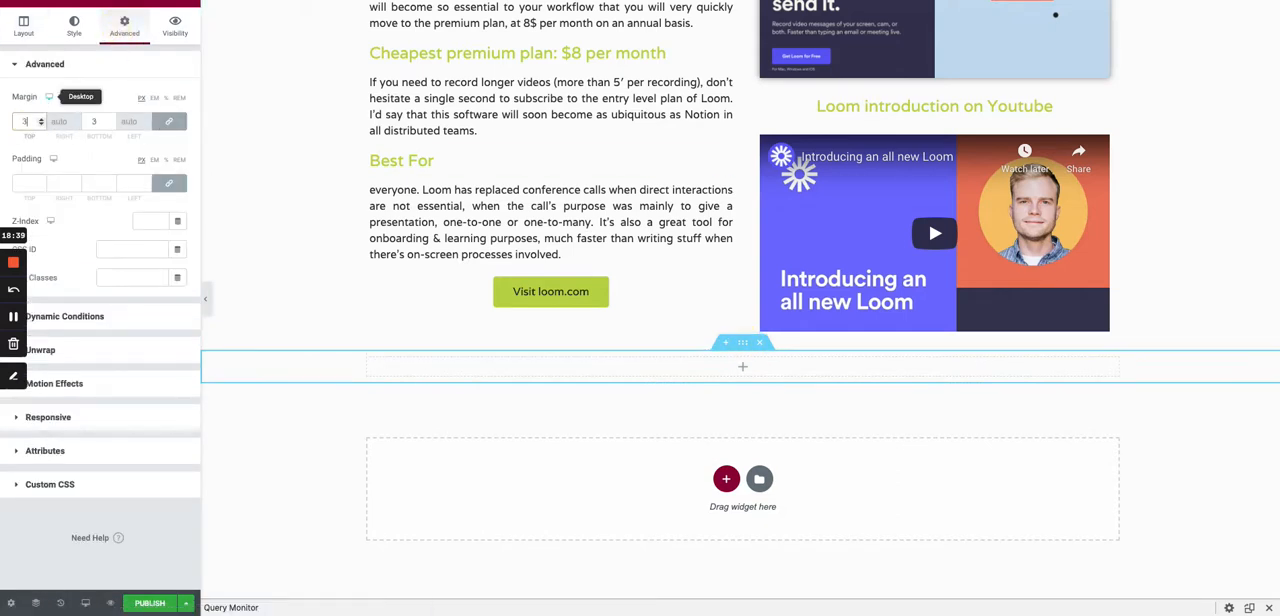
- Search the widgets for "posts" and place the Posts widget in the new empty section
click(186, 6)
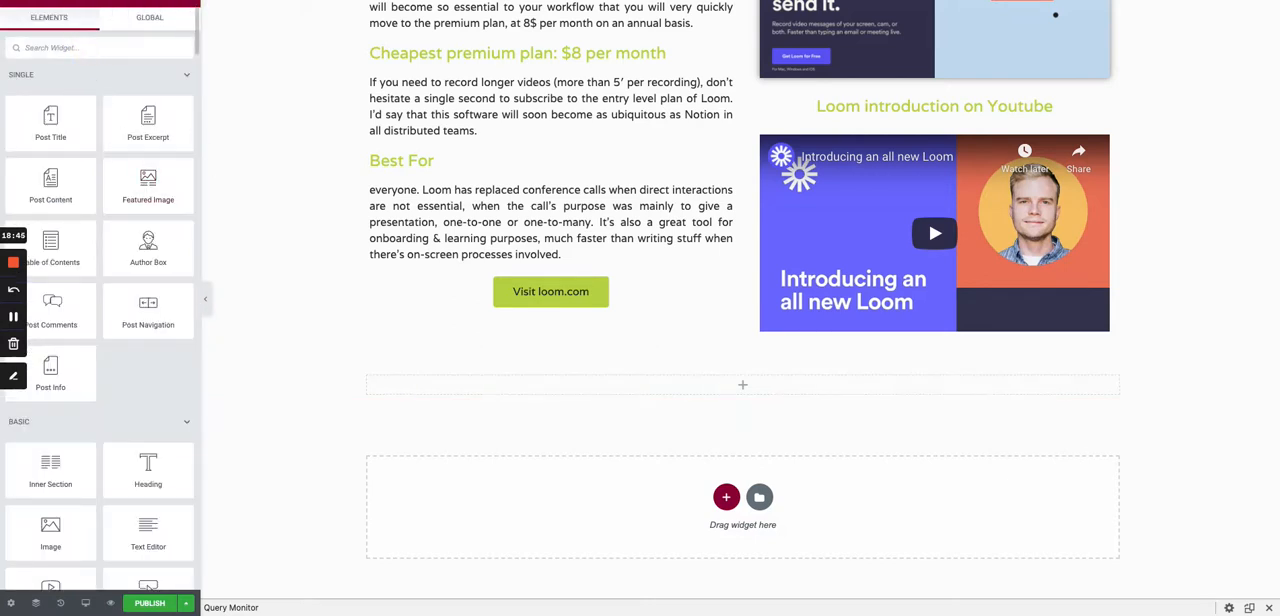
text(posts)
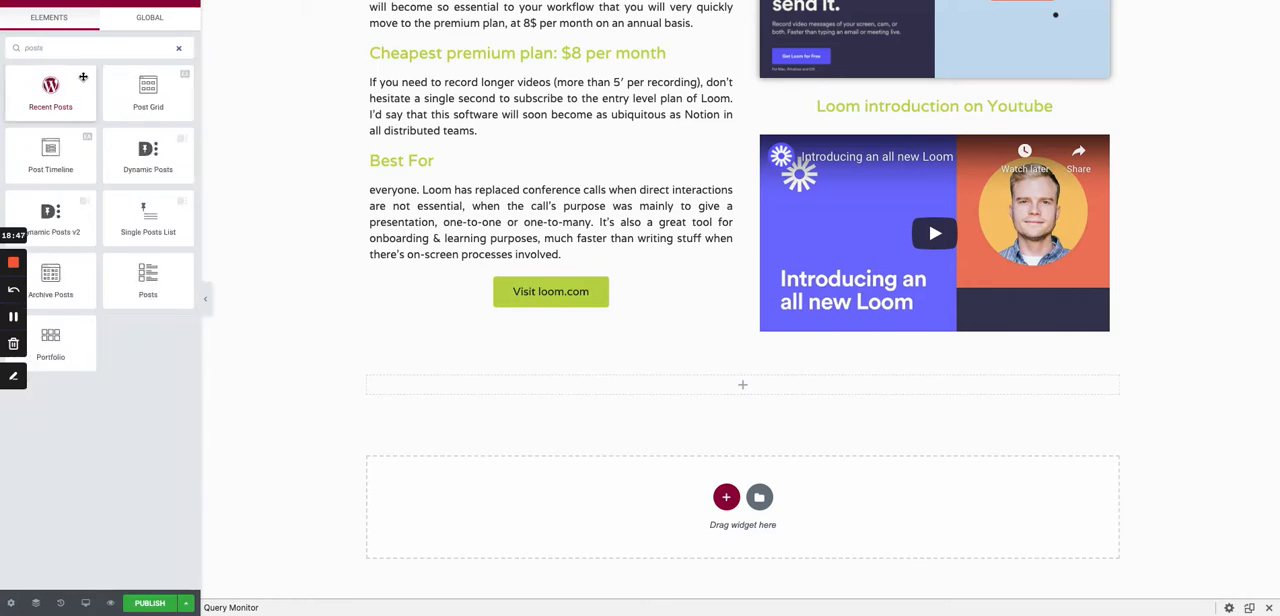
drag(139, 278, 519, 384)
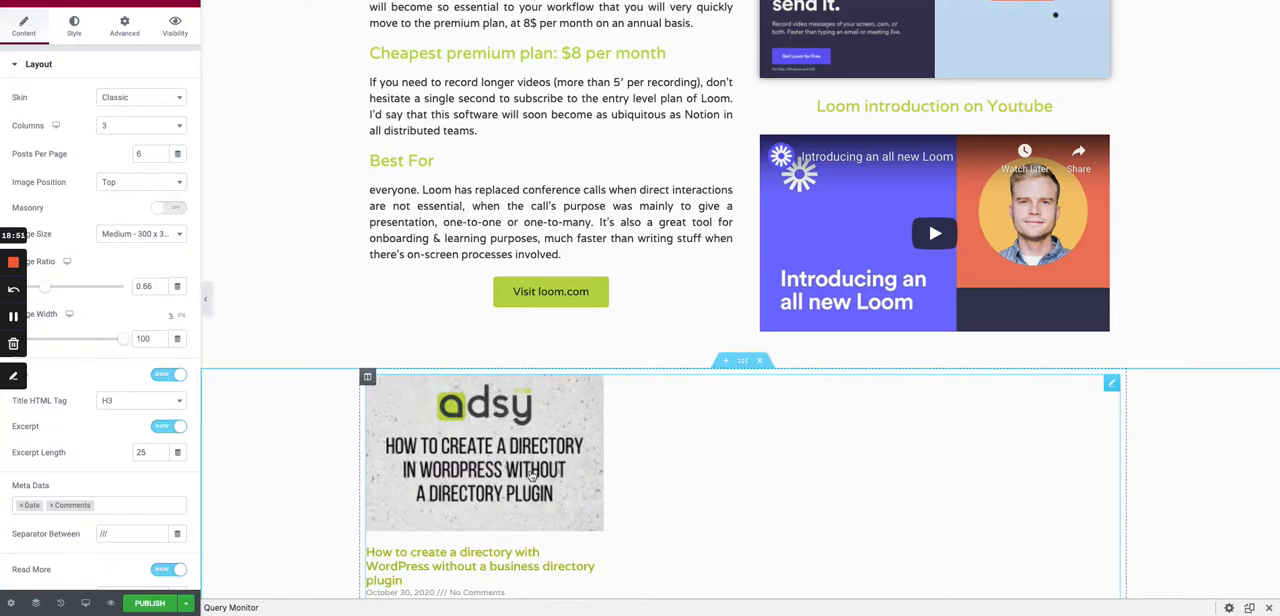
- Set the Posts widget's query source to Saas Products and check the resulting grid
scroll(126, 262, down, 3)
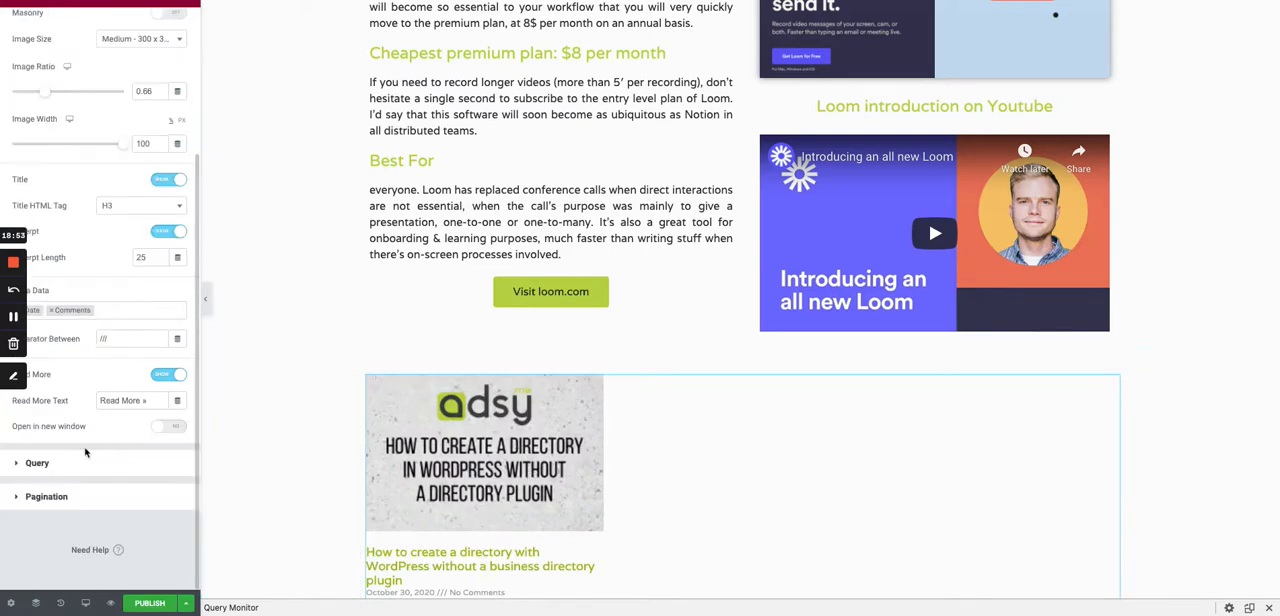
click(57, 463)
click(121, 132)
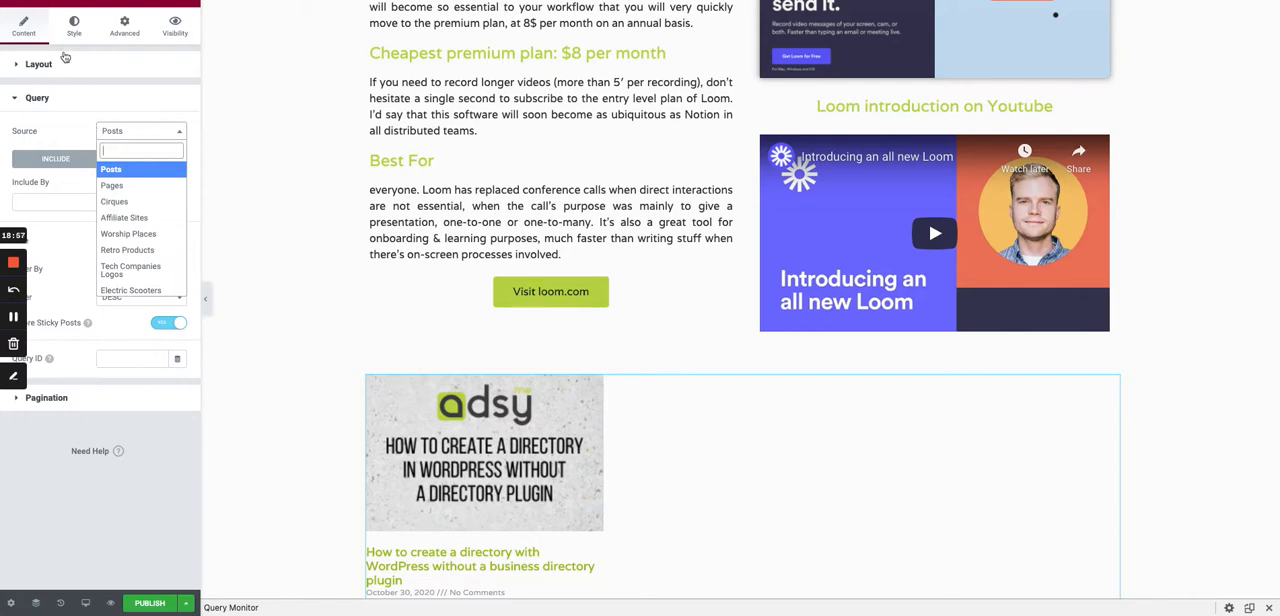
scroll(138, 280, down, 5)
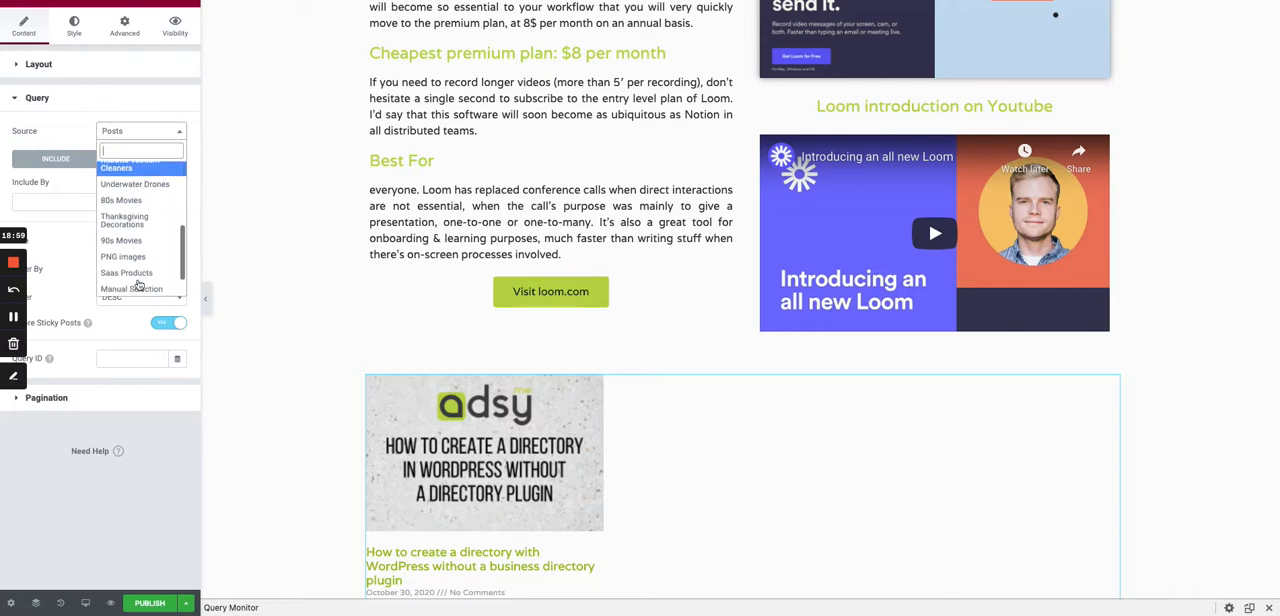
click(142, 240)
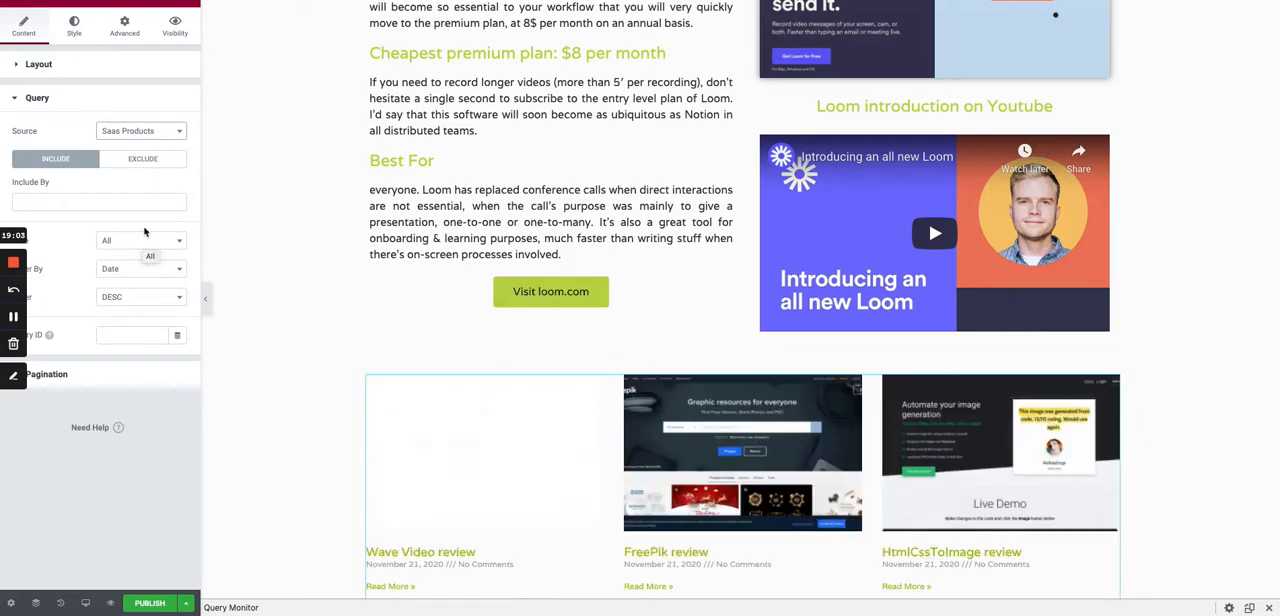
scroll(436, 494, down, 3)
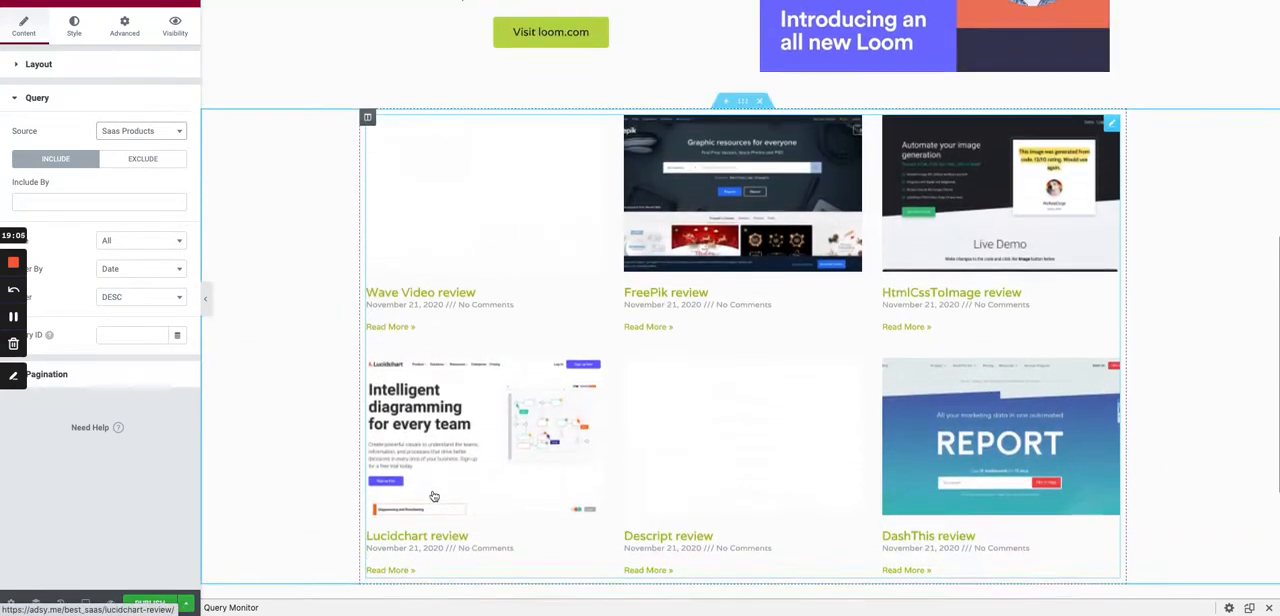
scroll(432, 240, up, 1)
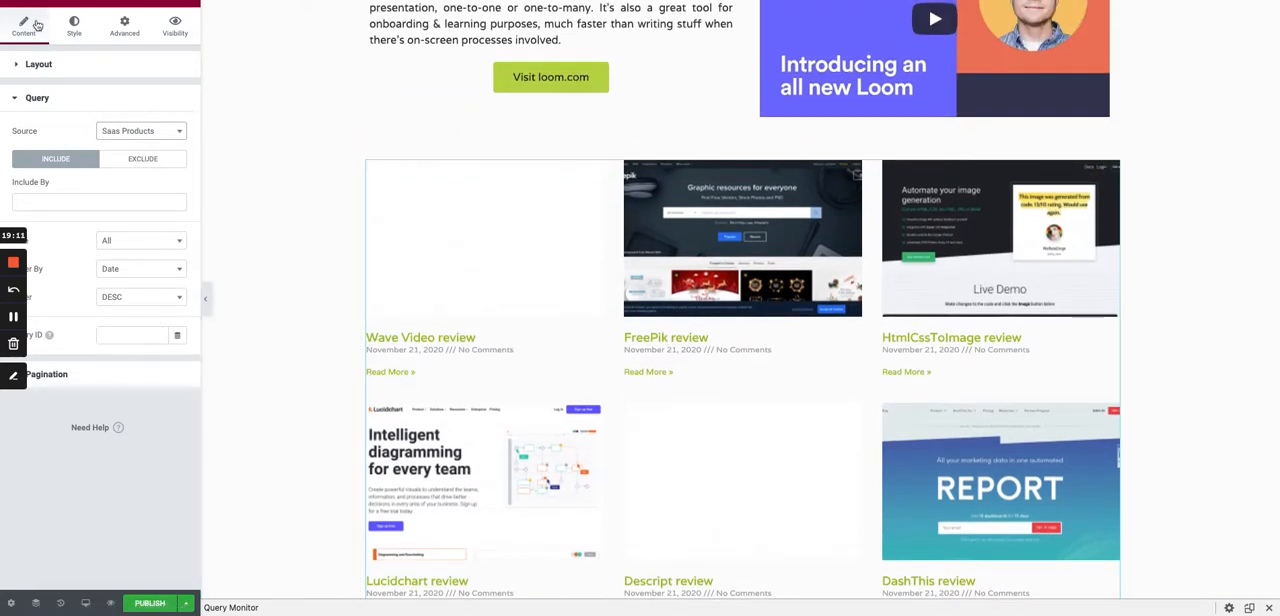
- Remove the Comments and Date meta data from the Posts grid and hide its excerpt and Read More link
click(31, 64)
scroll(121, 251, down, 3)
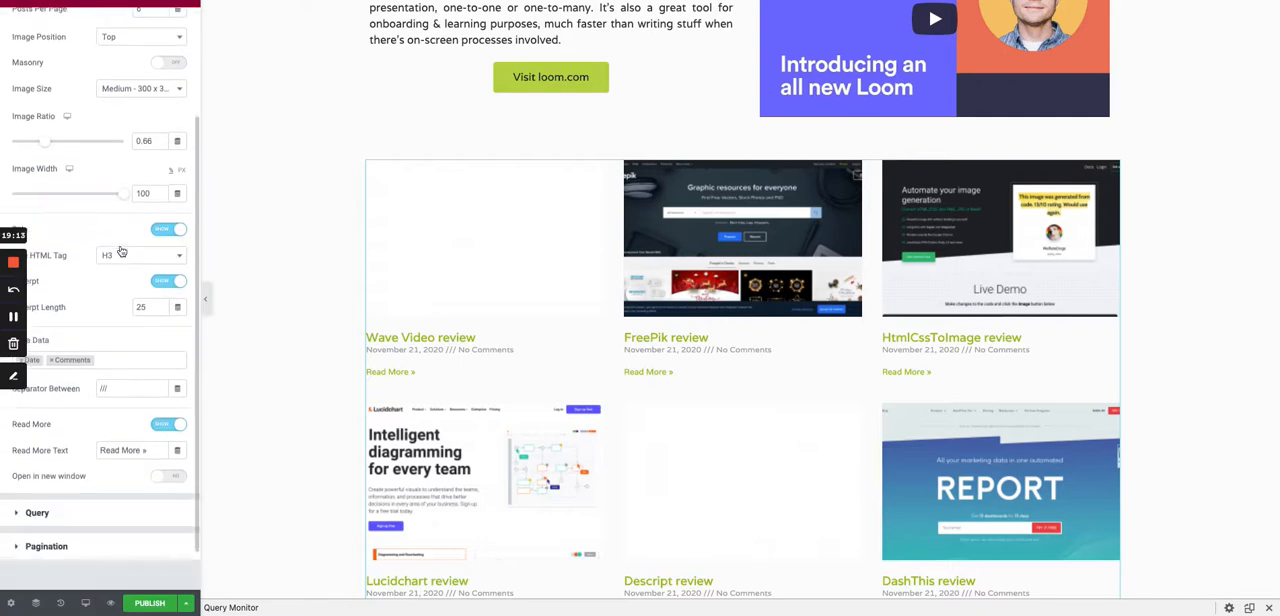
scroll(114, 248, down, 1)
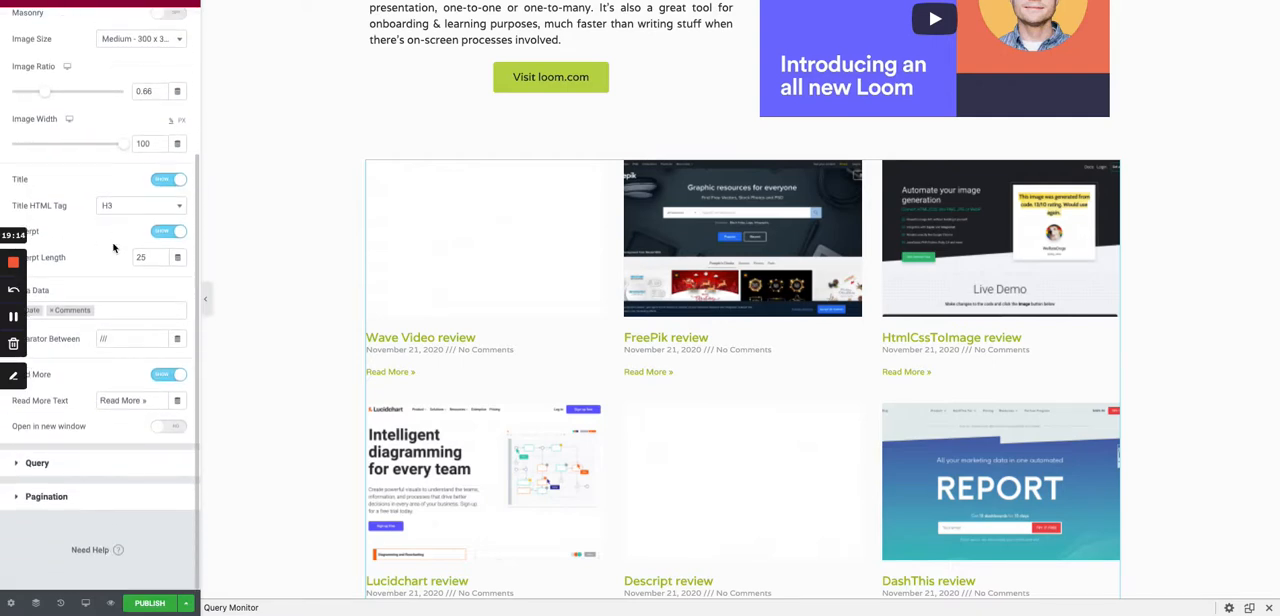
click(52, 312)
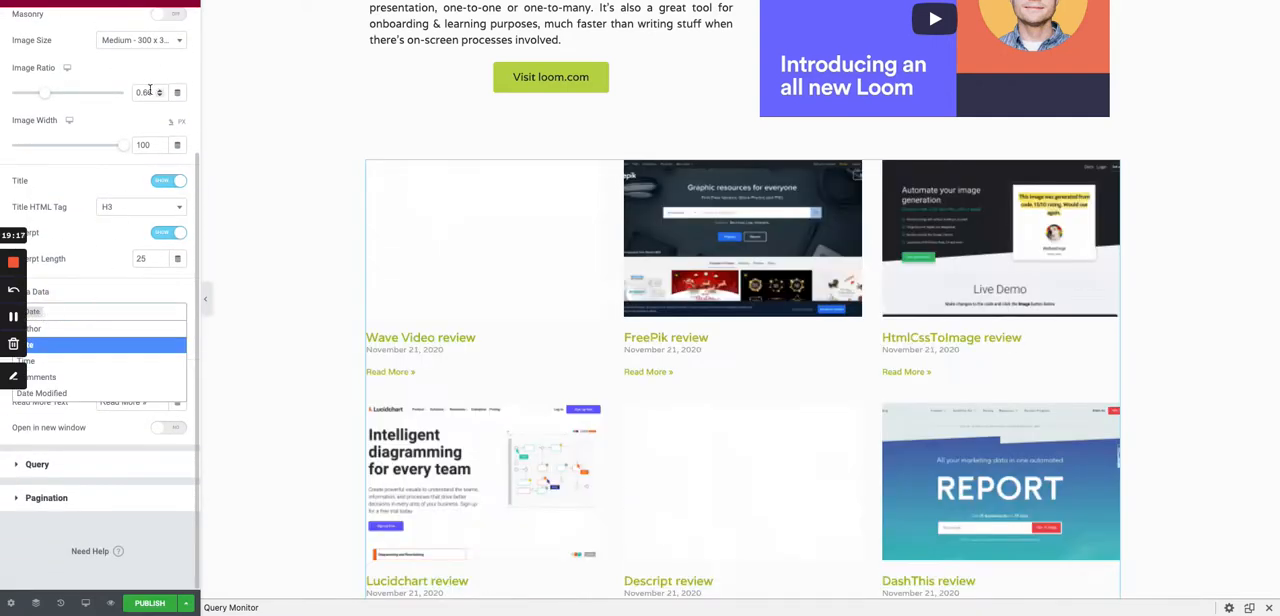
scroll(150, 91, up, 4)
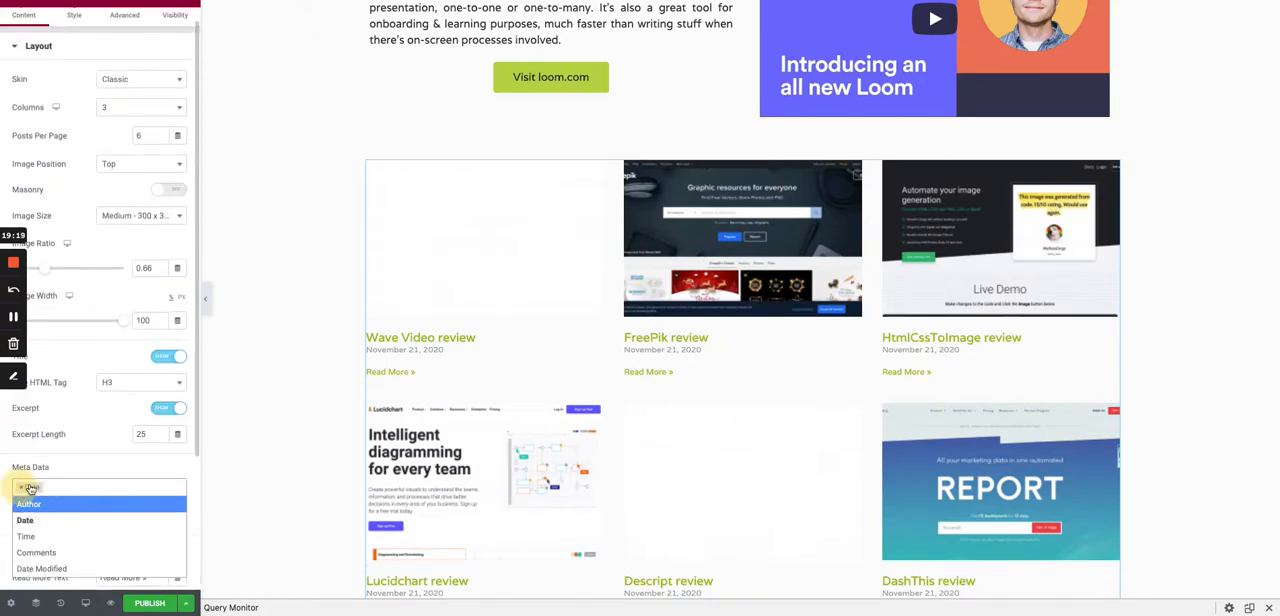
click(22, 487)
click(168, 408)
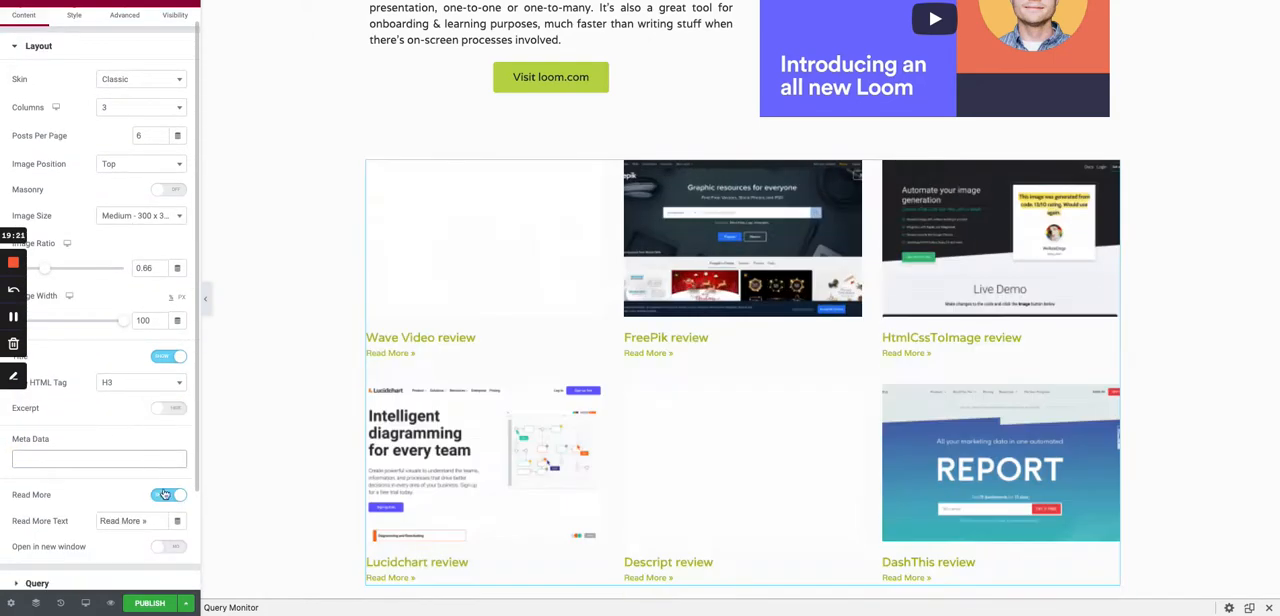
click(165, 494)
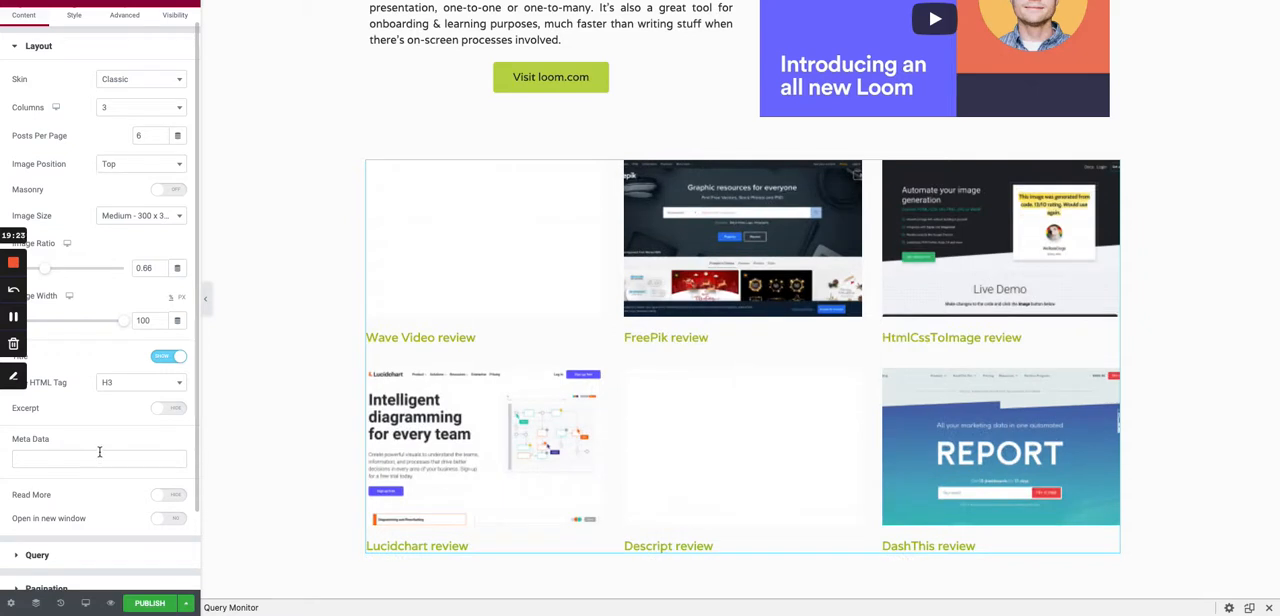
- Center-align the Posts grid content and change the post titles to the dark gray global color
scroll(99, 452, up, 1)
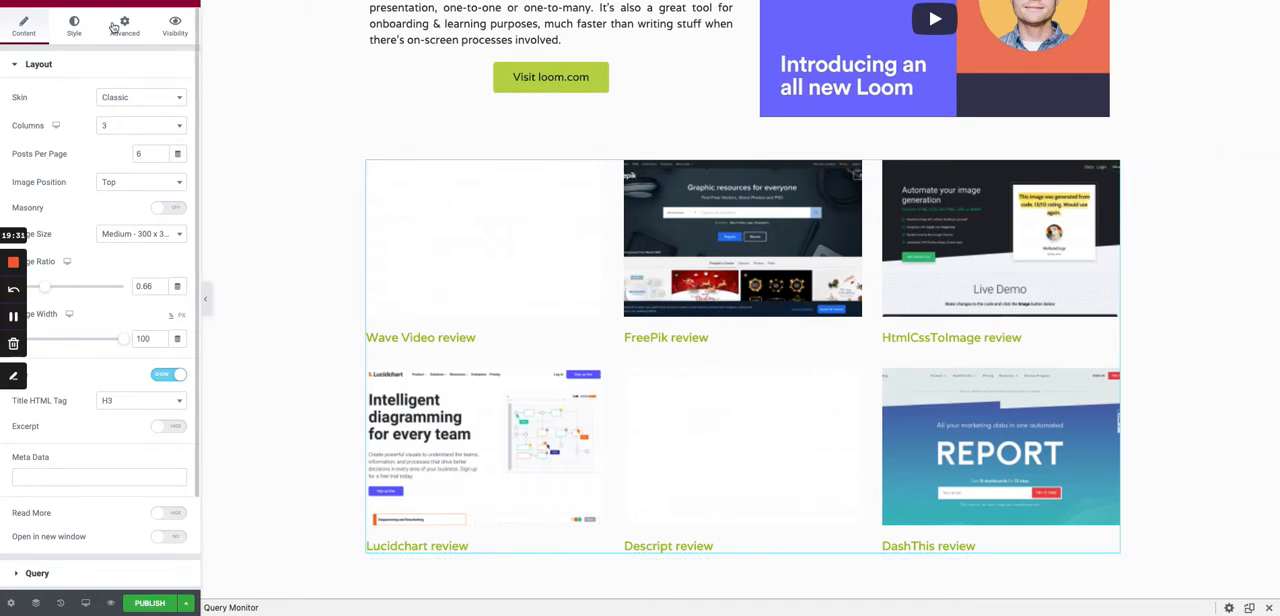
click(74, 24)
click(160, 182)
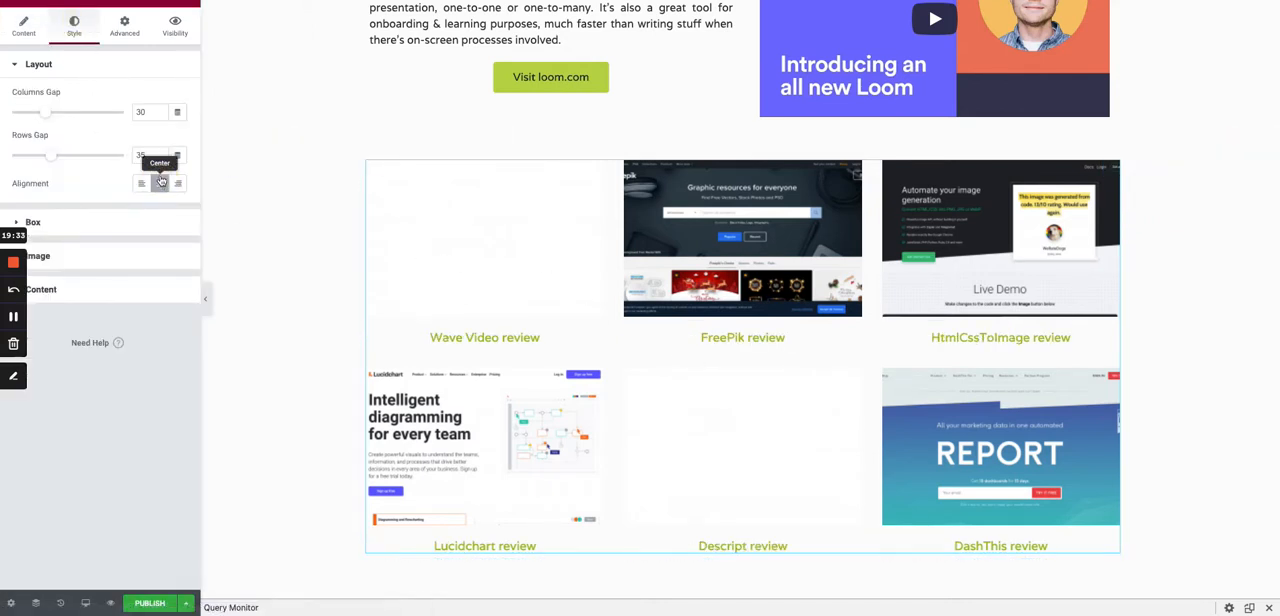
click(66, 291)
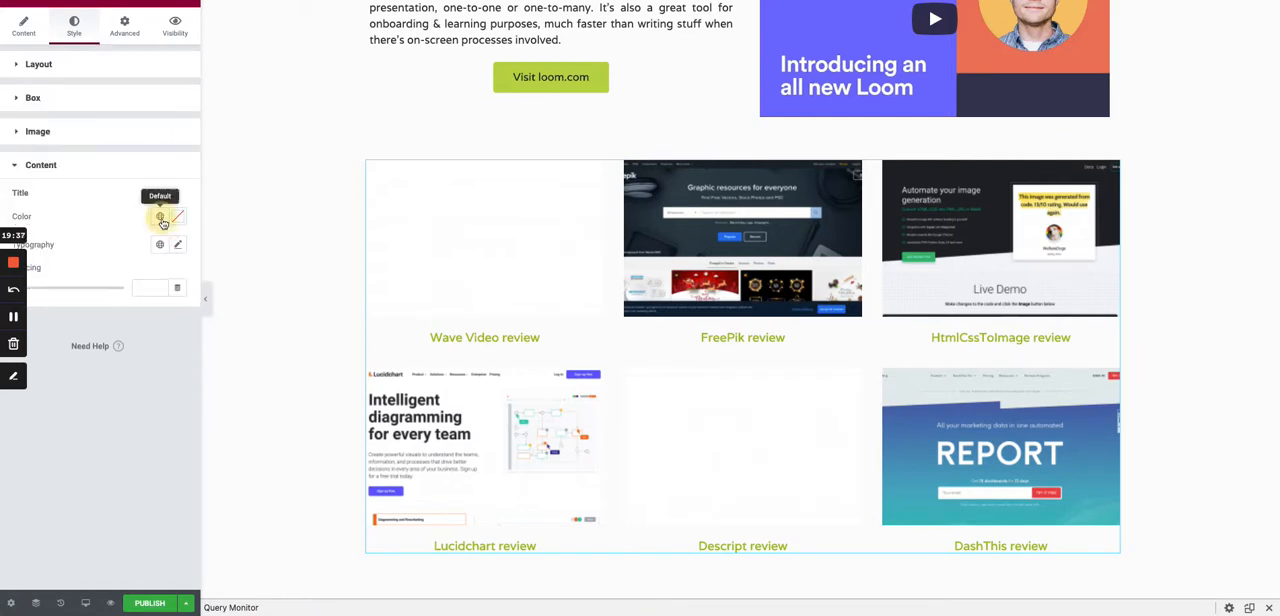
click(159, 216)
click(100, 302)
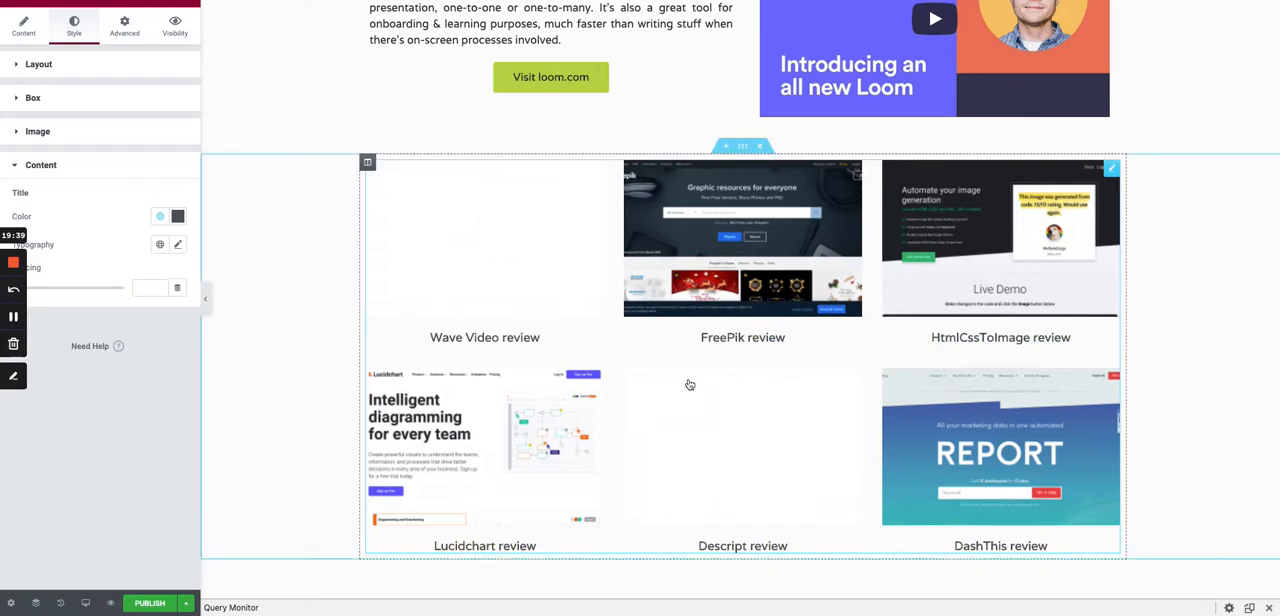
- Set the Posts widget's image size to Medium Large - 768 x 0 and check the images in the grid
scroll(676, 384, up, 2)
scroll(676, 384, down, 2)
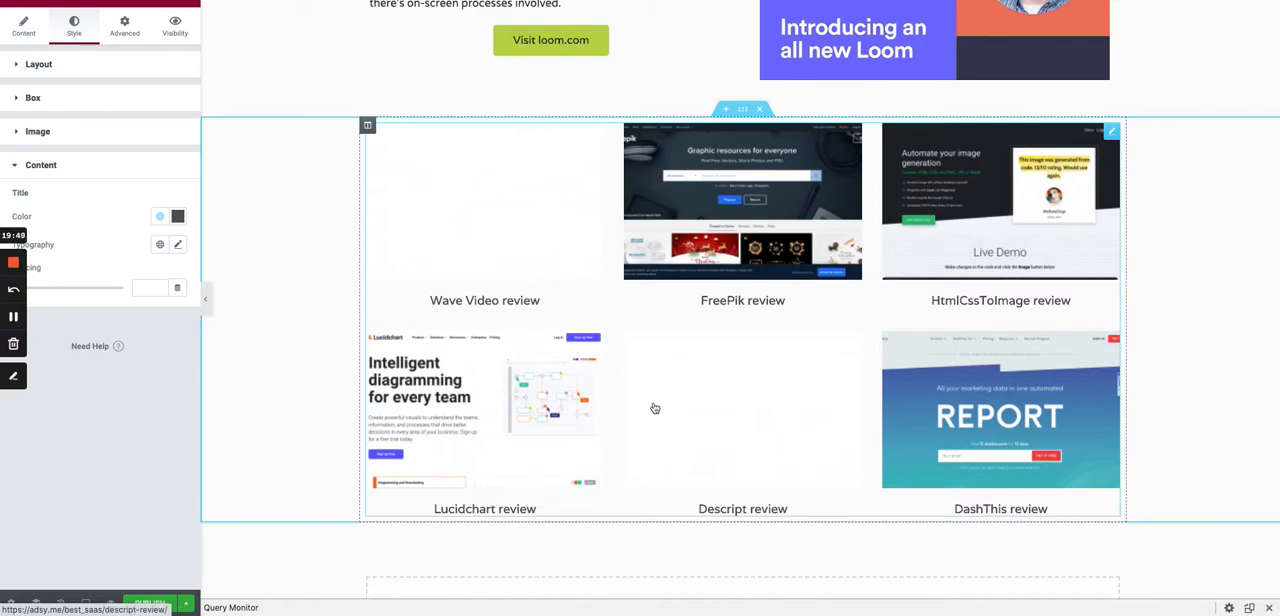
scroll(747, 495, up, 1)
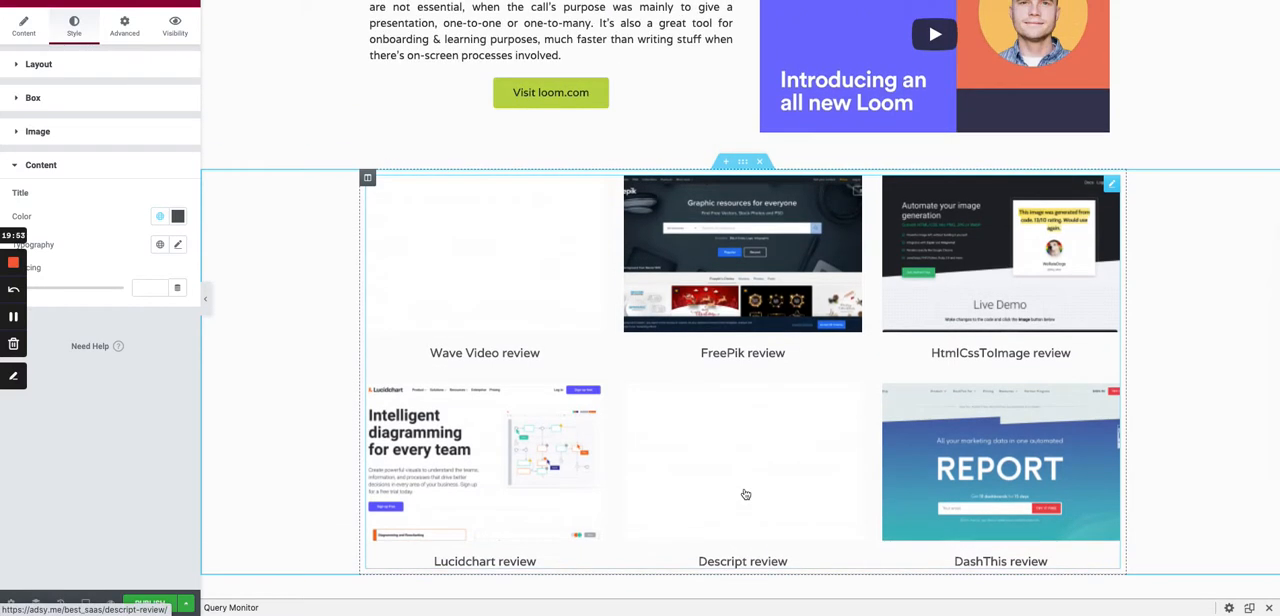
scroll(600, 347, up, 1)
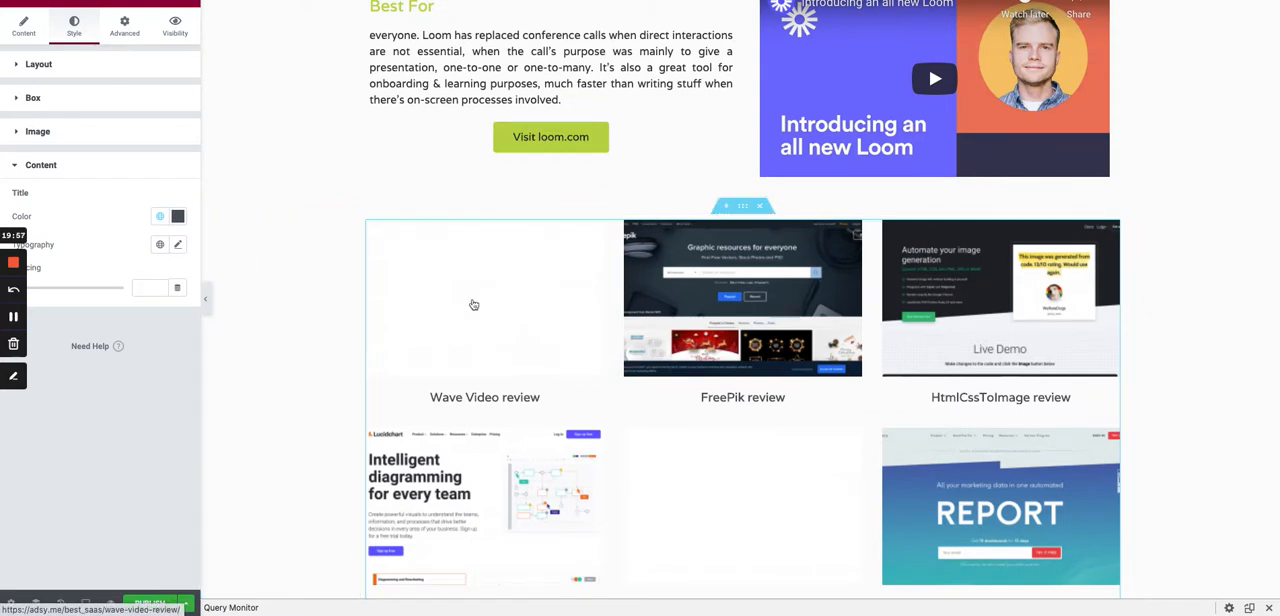
click(1115, 229)
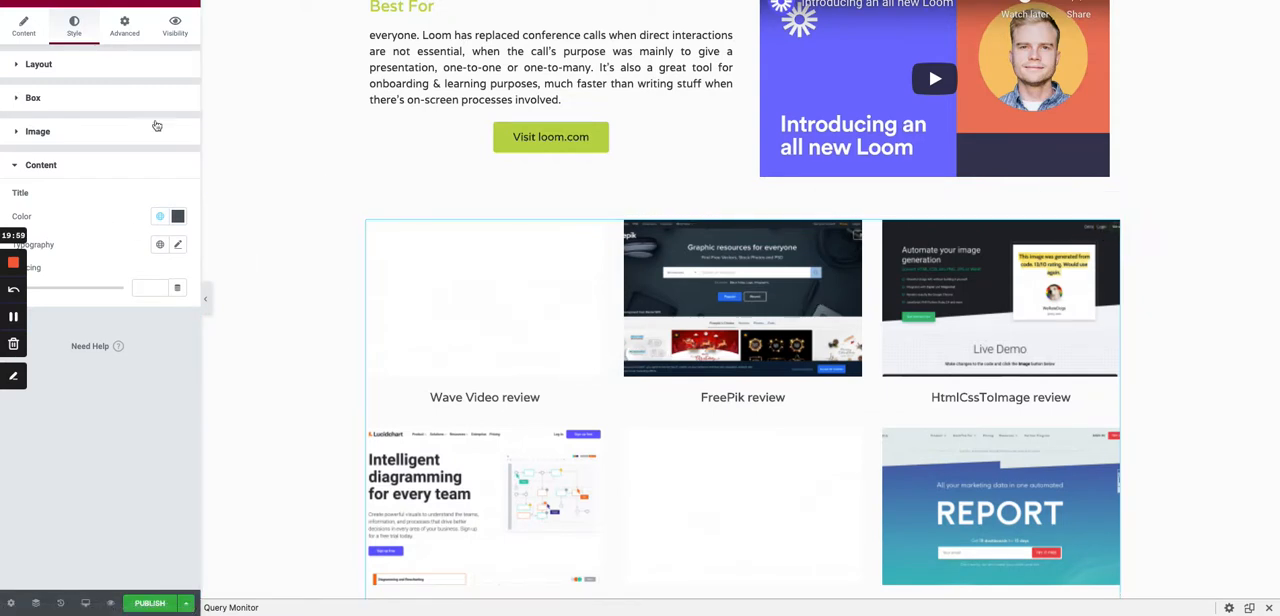
click(66, 66)
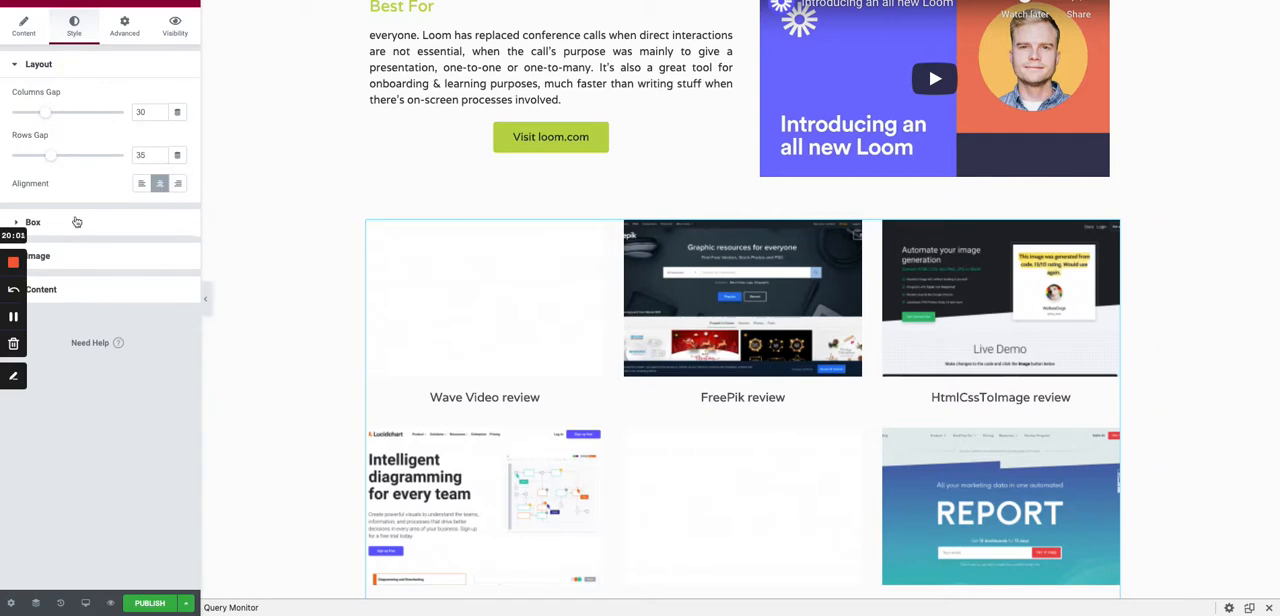
click(23, 26)
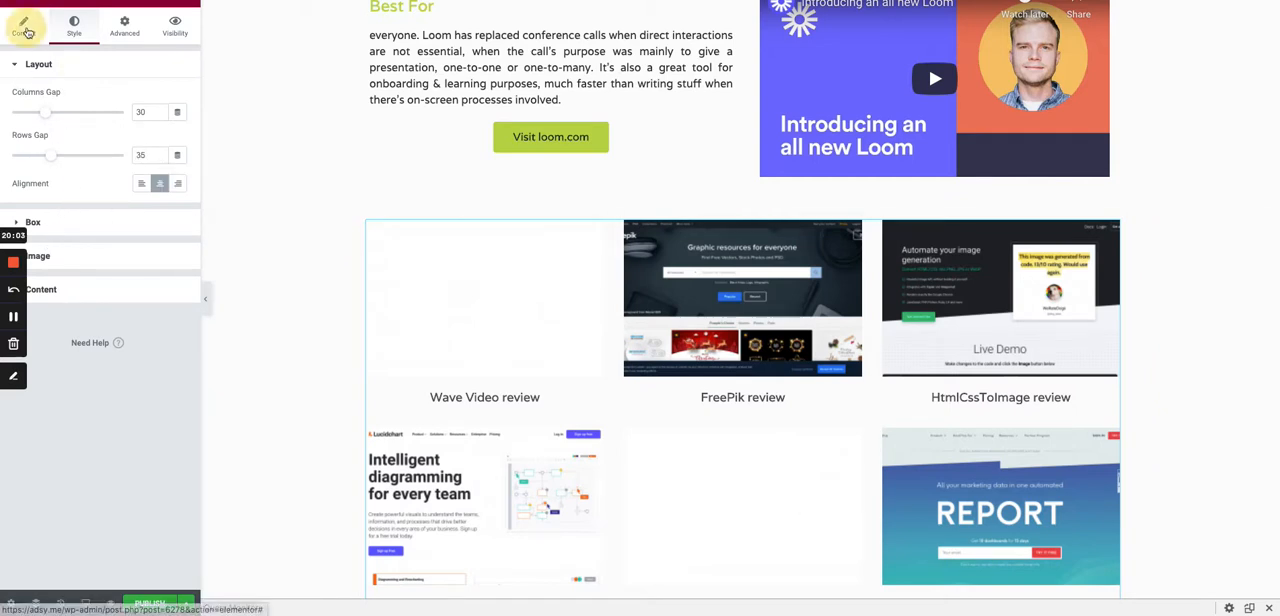
click(140, 234)
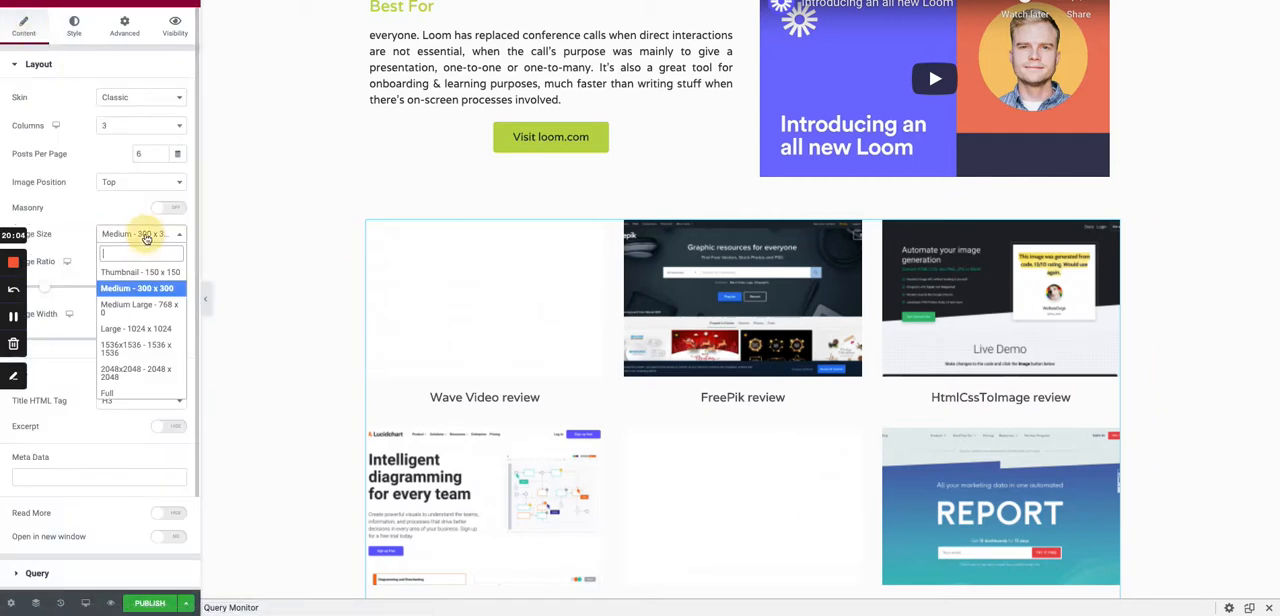
click(140, 306)
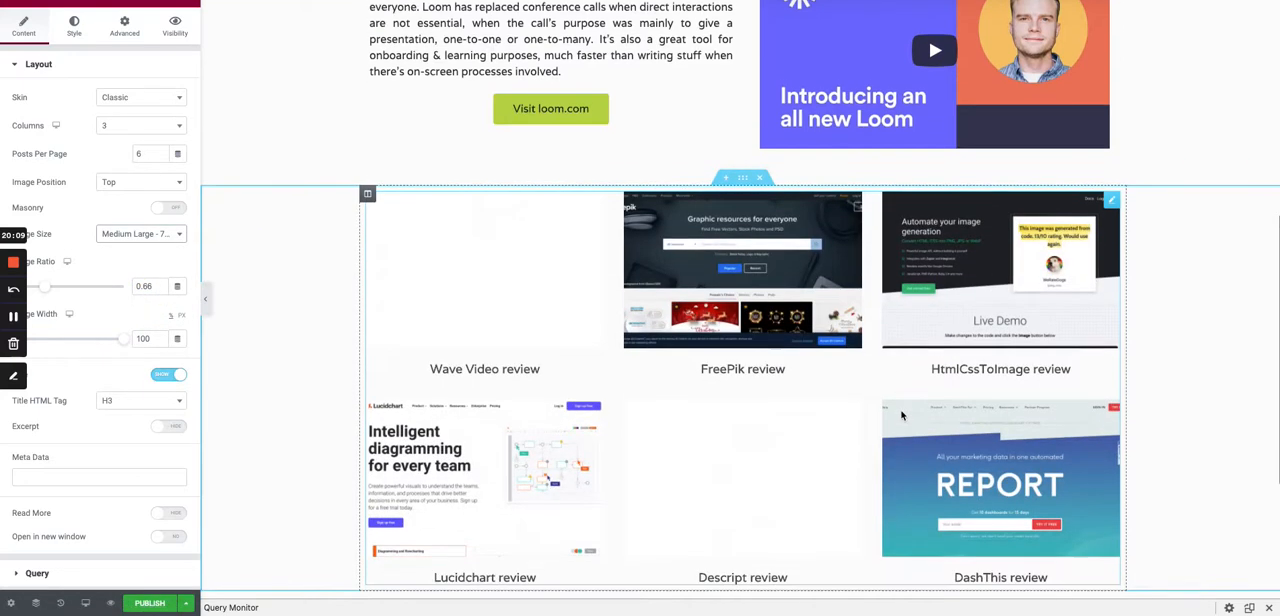
scroll(486, 282, down, 1)
scroll(541, 299, up, 1)
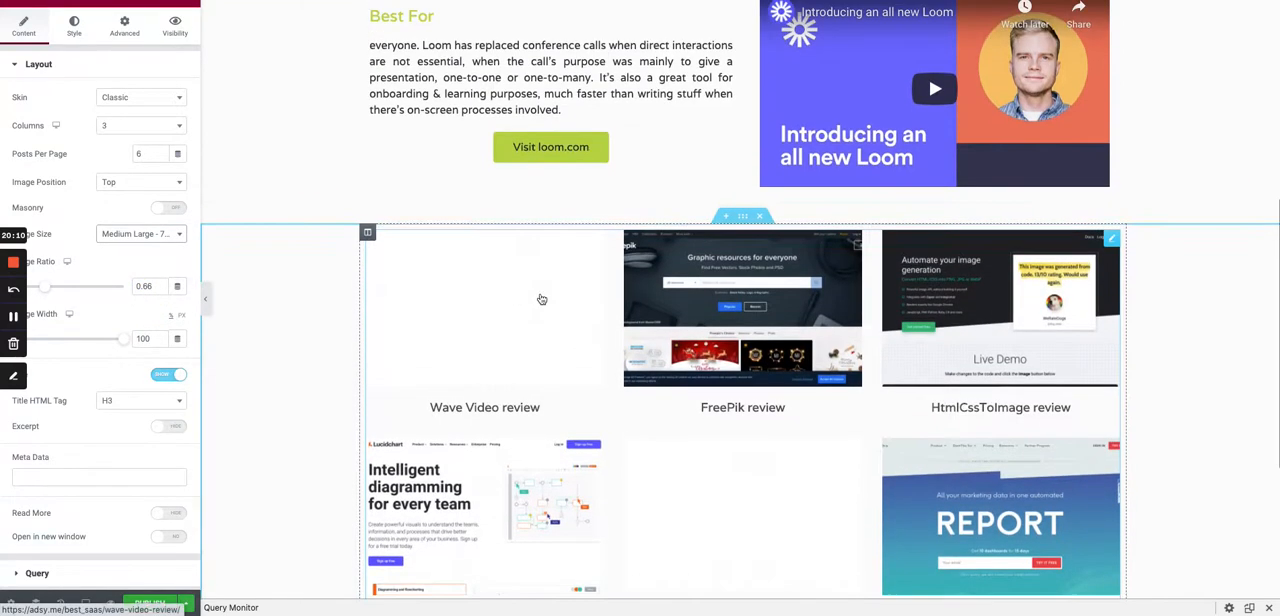
- Place a Heading widget above the Posts grid with the title "You might also be interest in"
click(192, 5)
drag(130, 444, 518, 238)
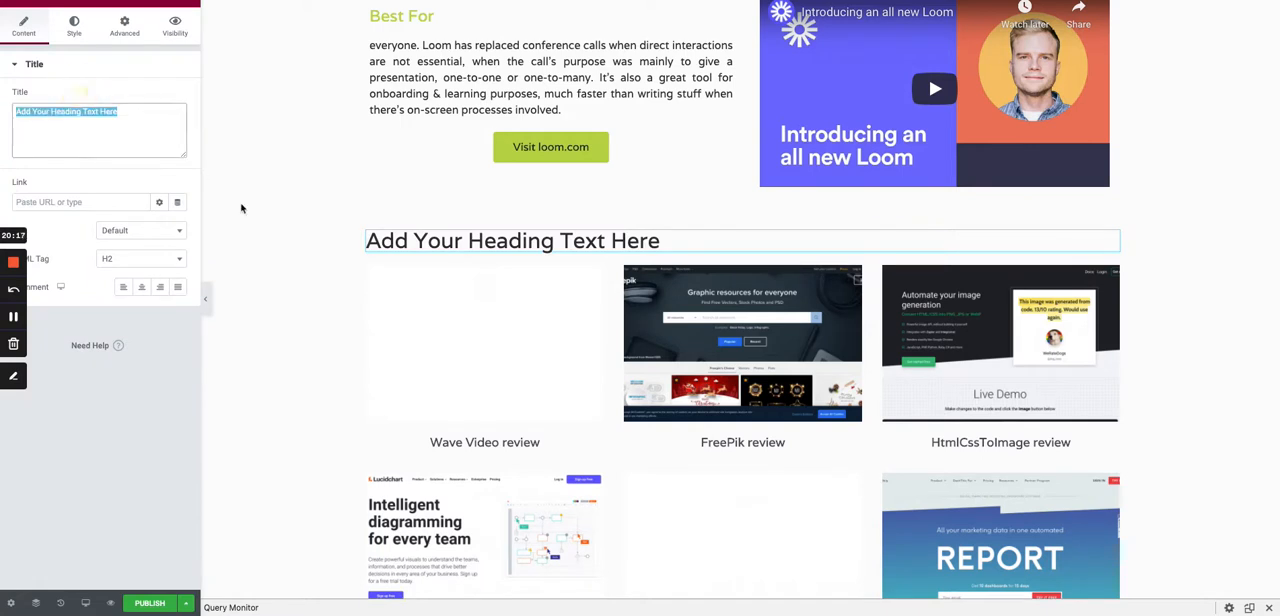
text(You m)
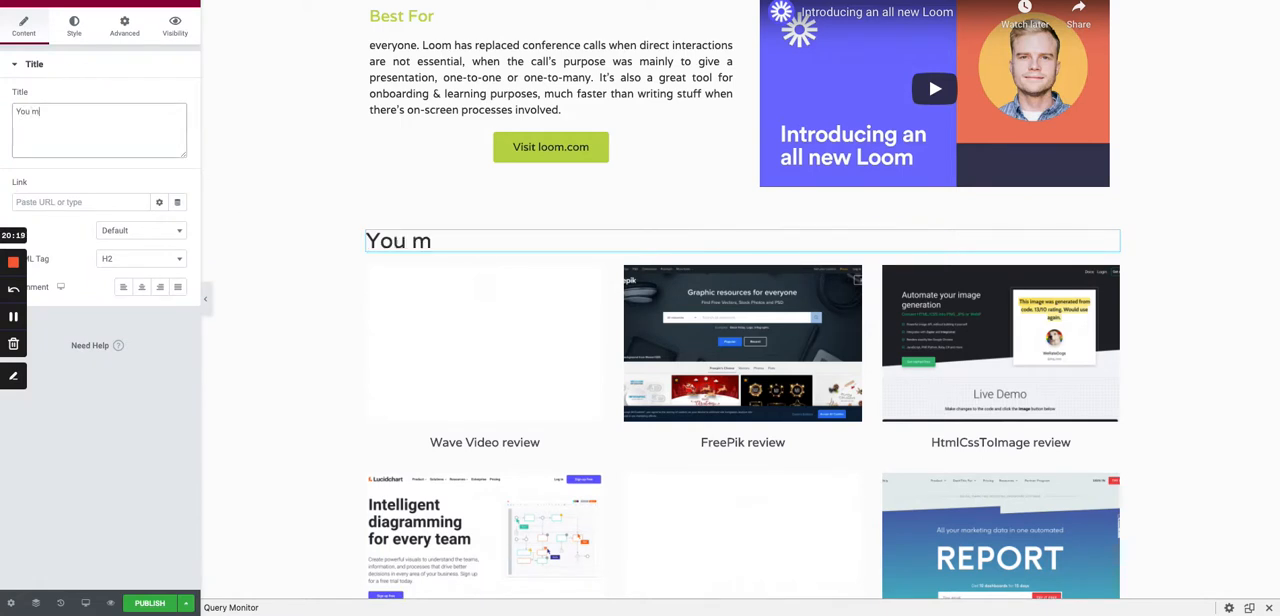
text(igjt)
key(BackSpace)
key(BackSpace)
key(BackSpace)
text(ht also nbe)
key(BackSpace)
key(BackSpace)
key(BackSpace)
key(BackSpace)
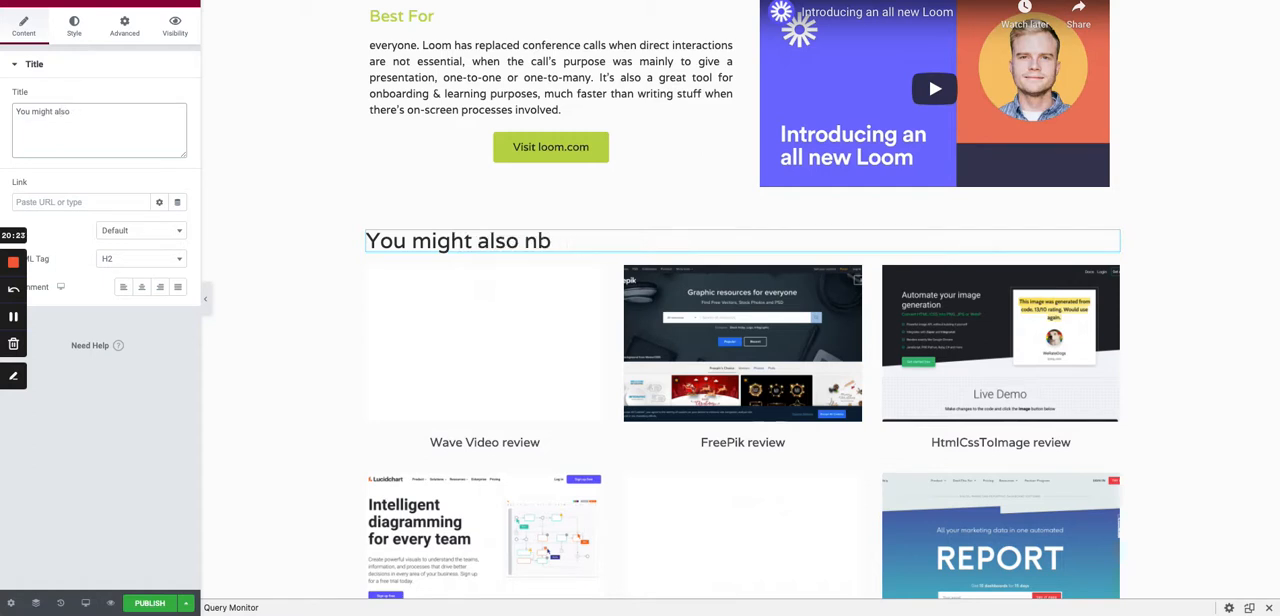
text(ht also be interest in)
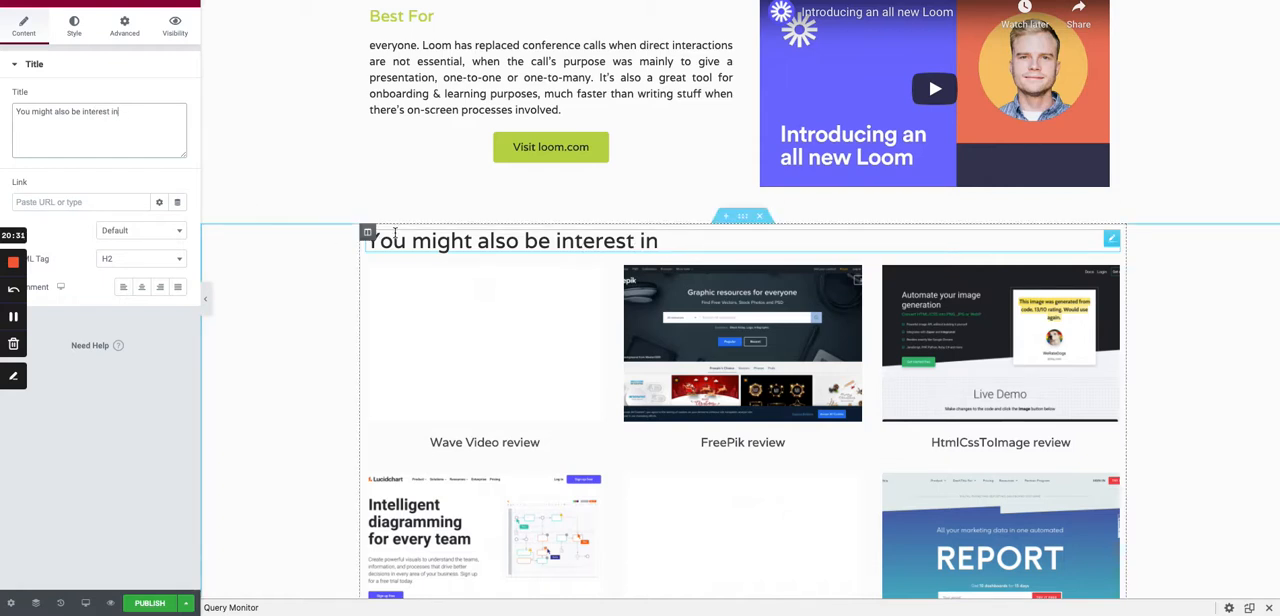
- Change the text color of the heading above the grid to the green global color
click(74, 28)
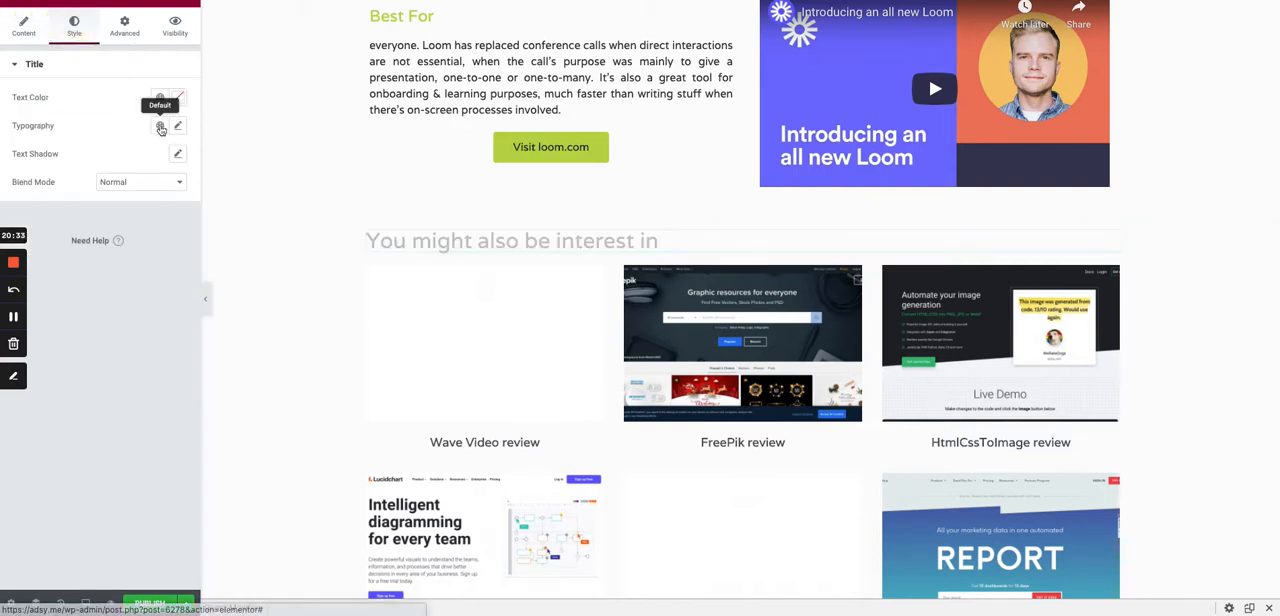
click(160, 97)
click(100, 160)
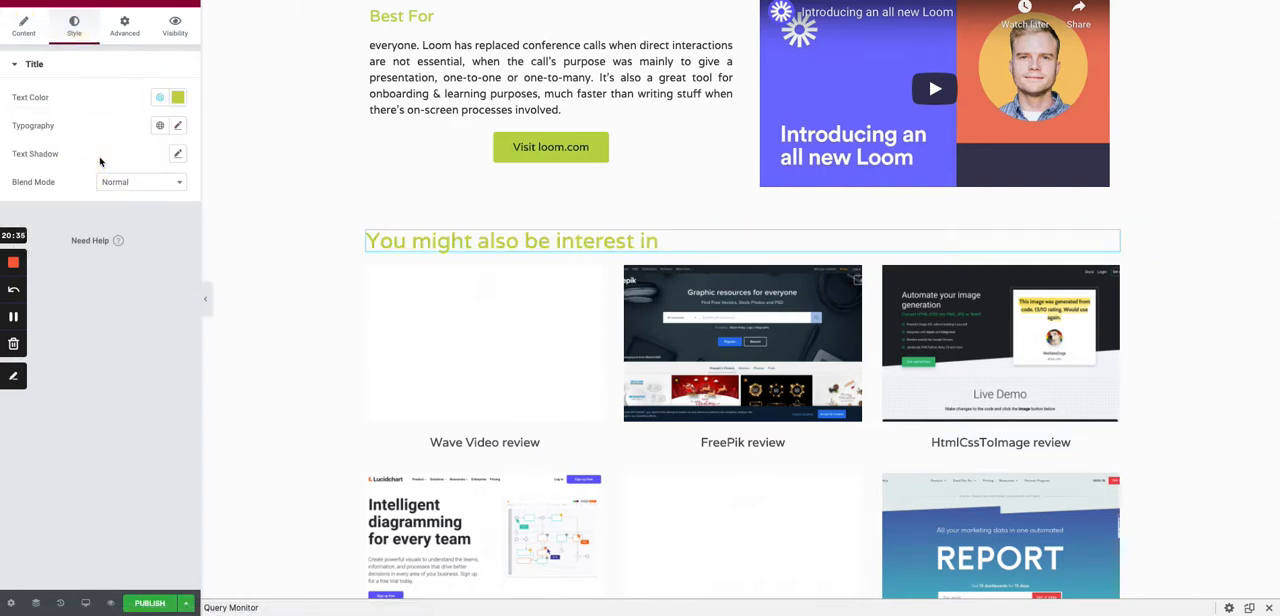
- Set the Posts grid to 4 columns with 8 posts per page
scroll(635, 420, down, 1)
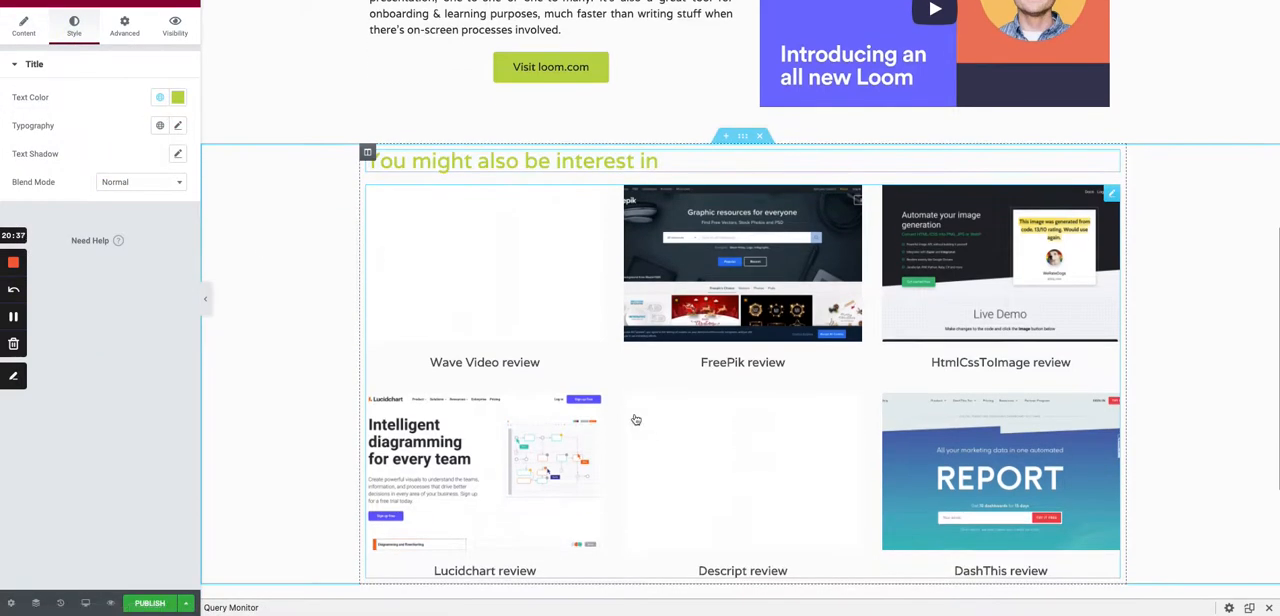
click(1112, 195)
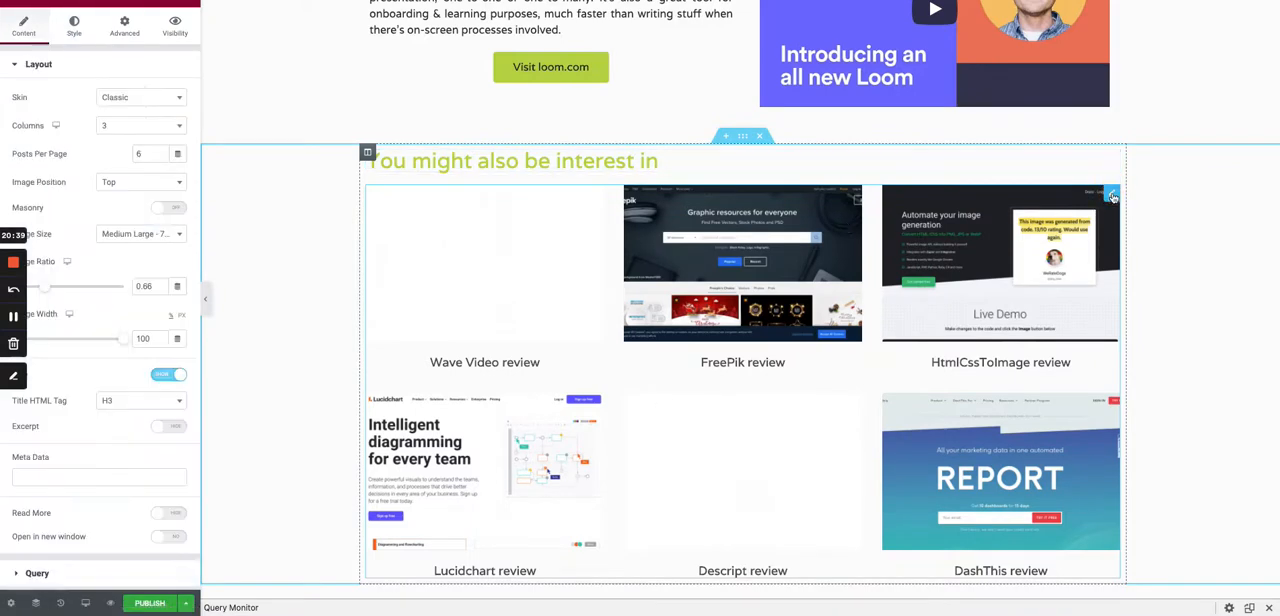
click(115, 126)
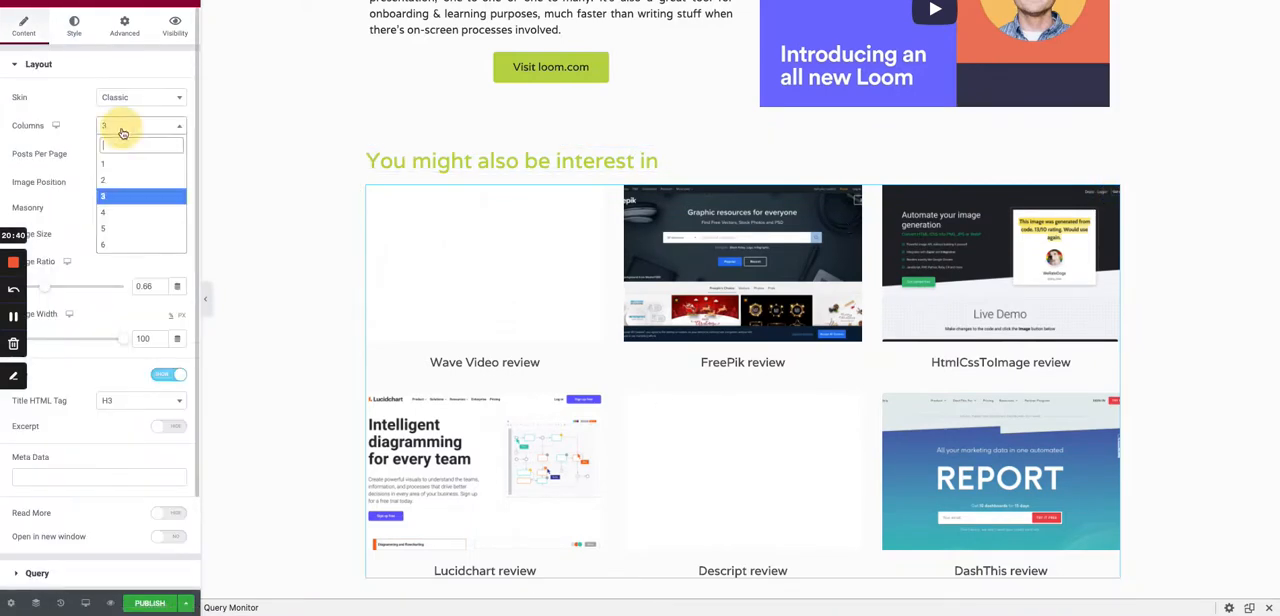
click(123, 212)
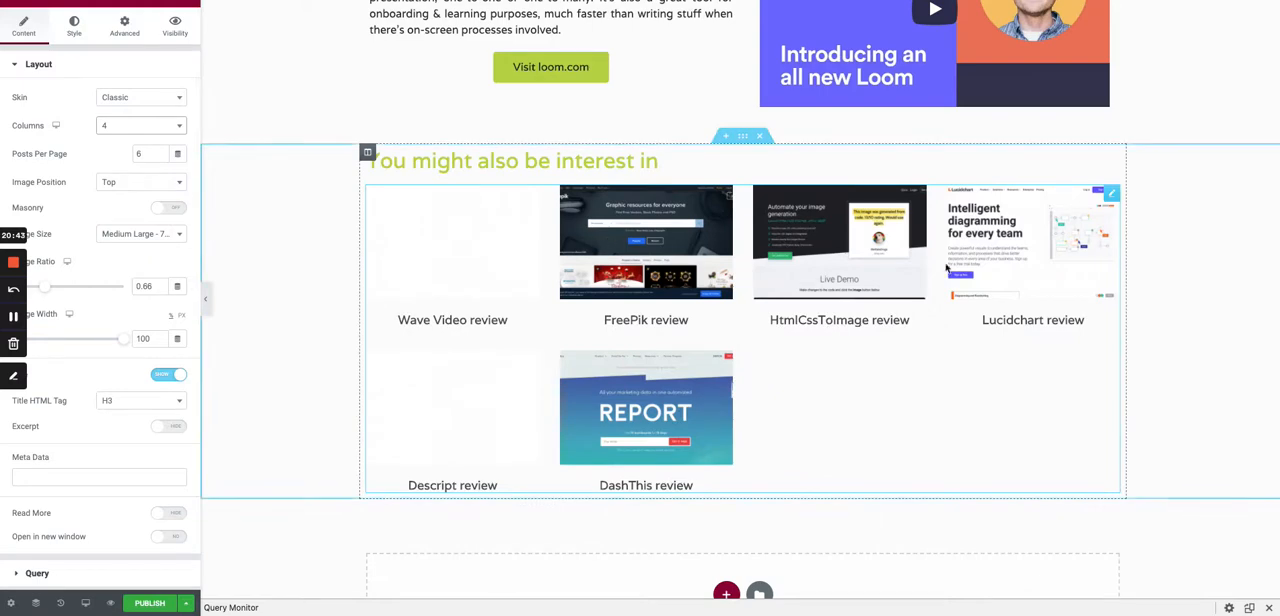
drag(146, 154, 125, 153)
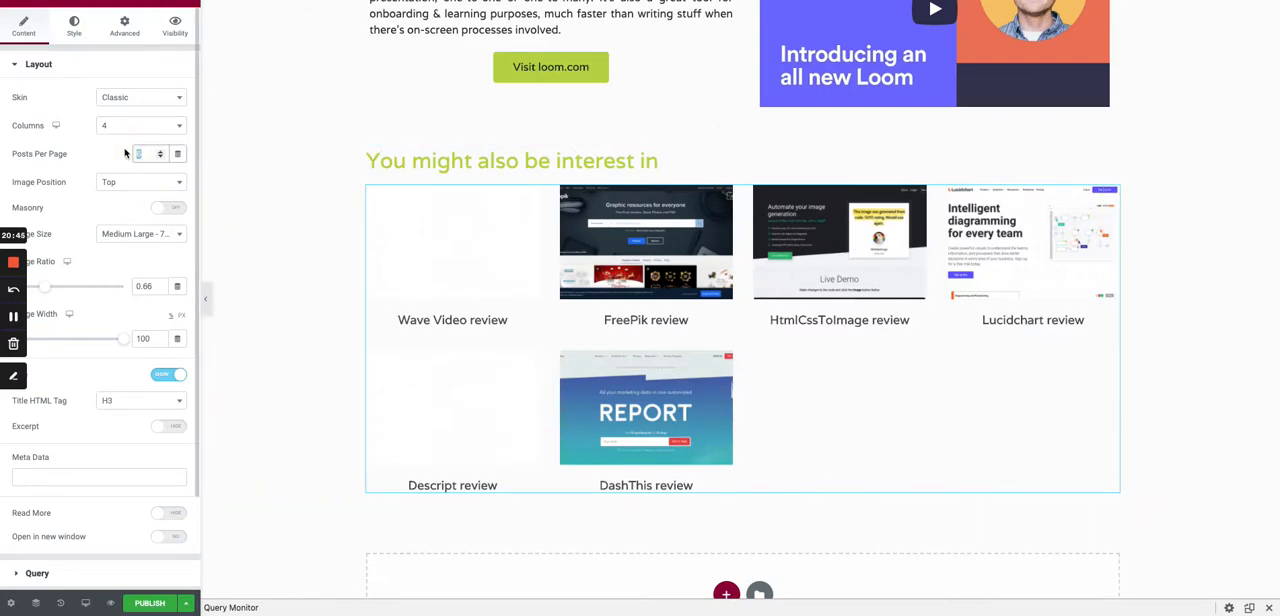
text(8)
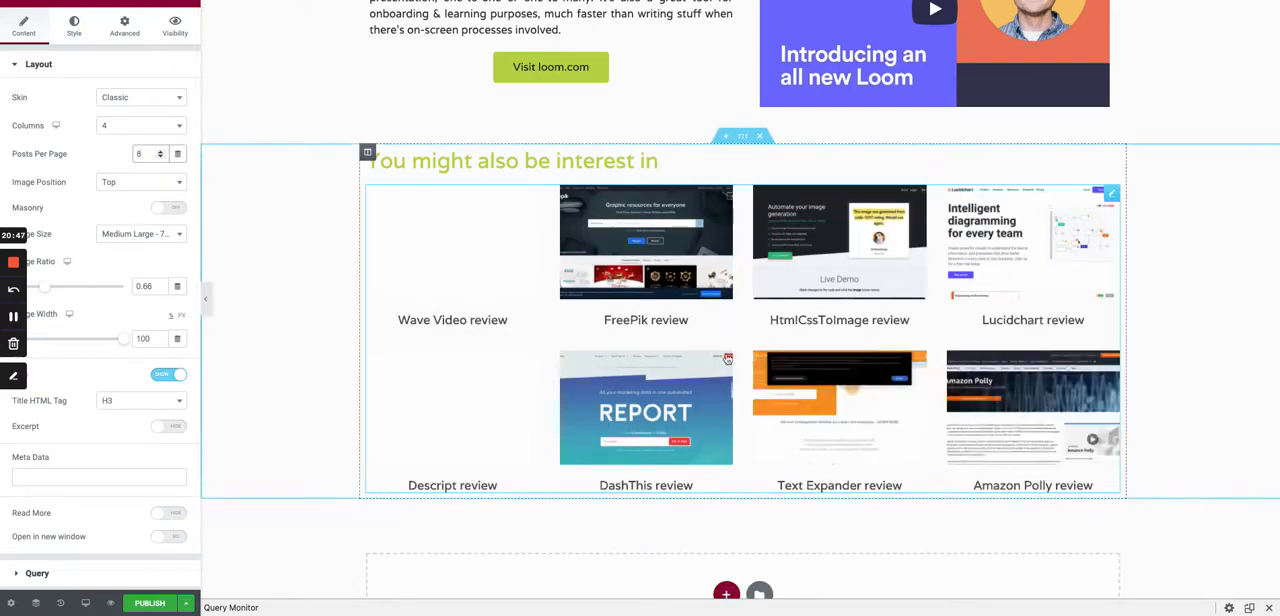
- Reduce the Posts grid to 4 posts per page
click(132, 152)
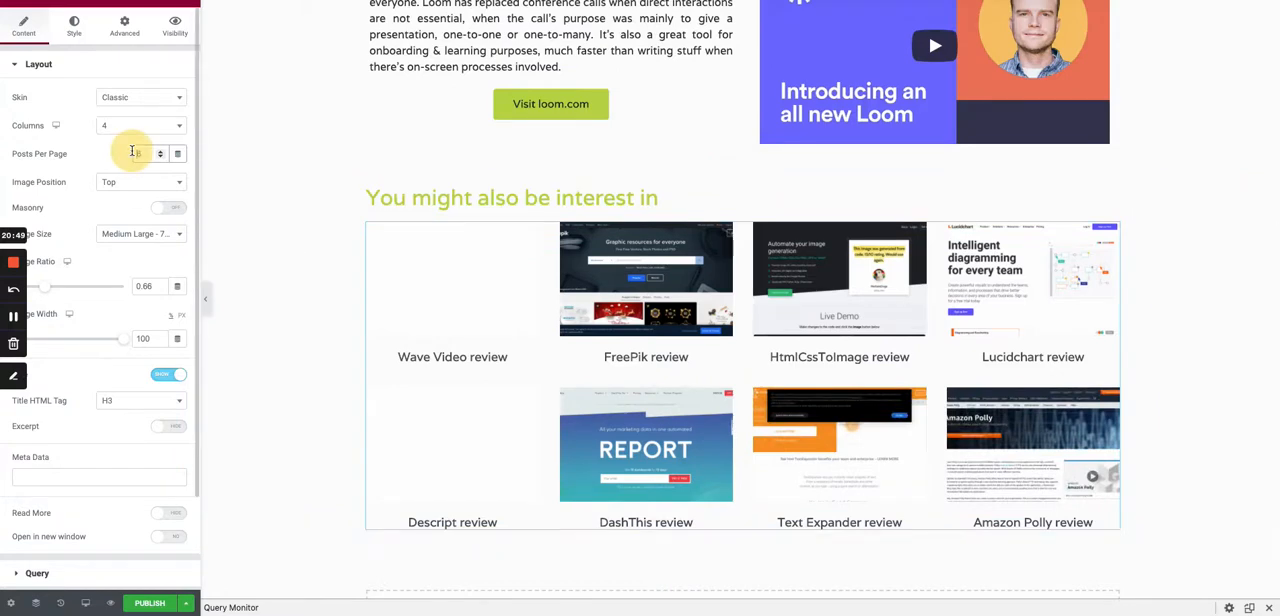
drag(147, 154, 132, 154)
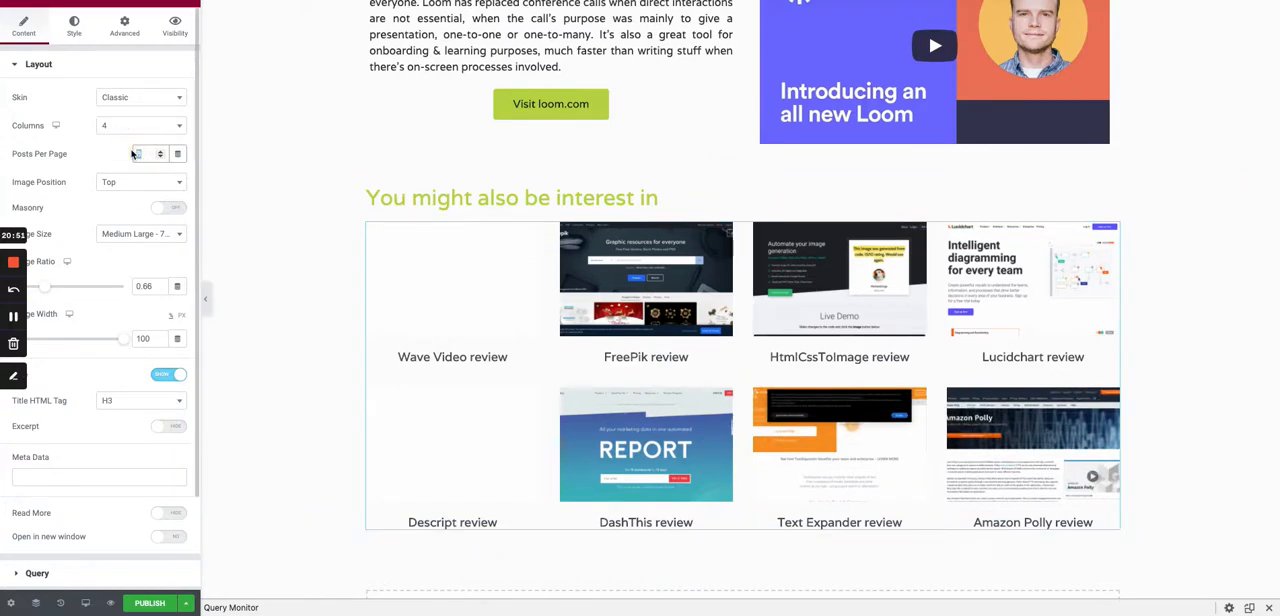
text(4)
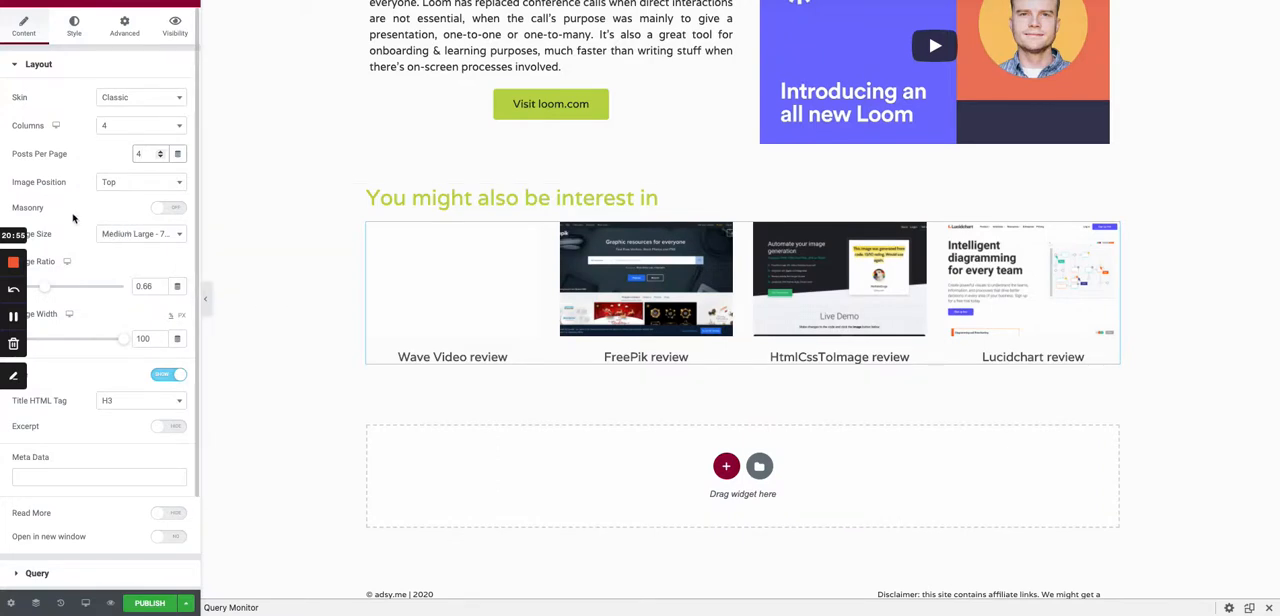
- Turn on Avoid Duplicates in the Posts widget's query and exclude the Current Post
scroll(45, 200, down, 2)
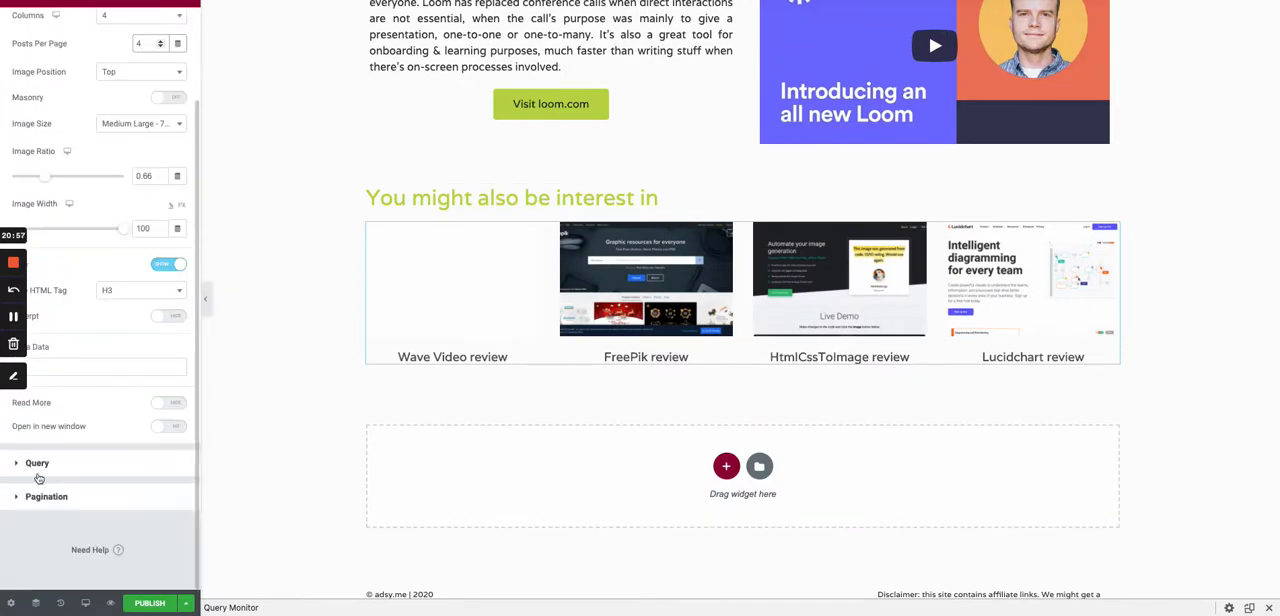
click(40, 468)
click(142, 160)
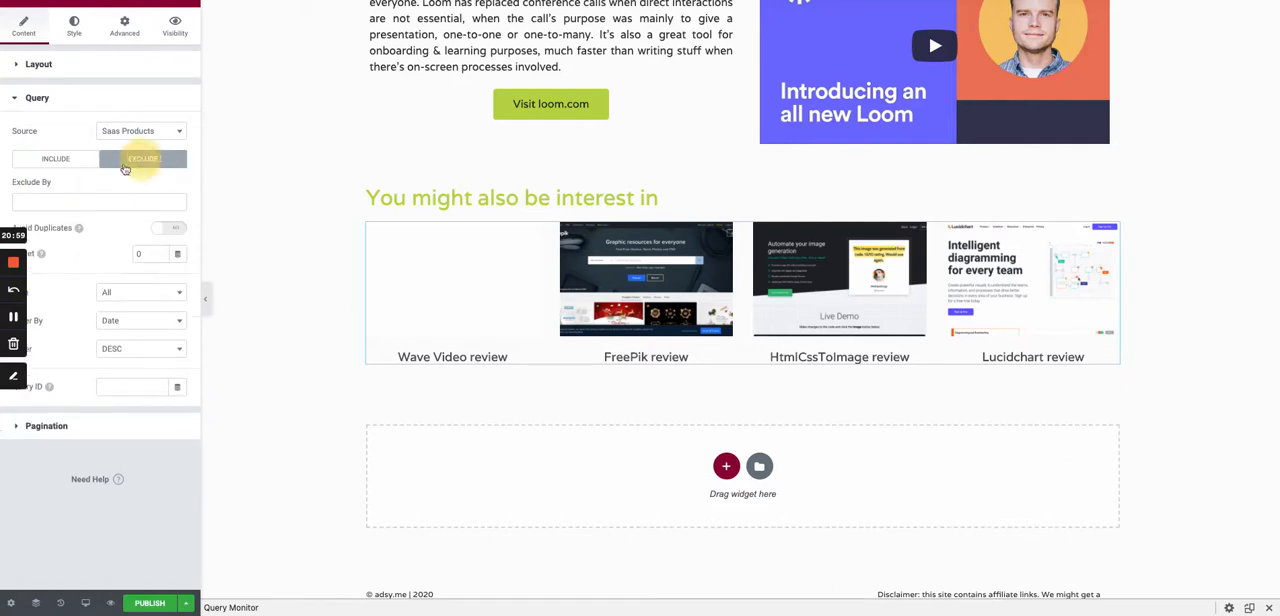
click(170, 229)
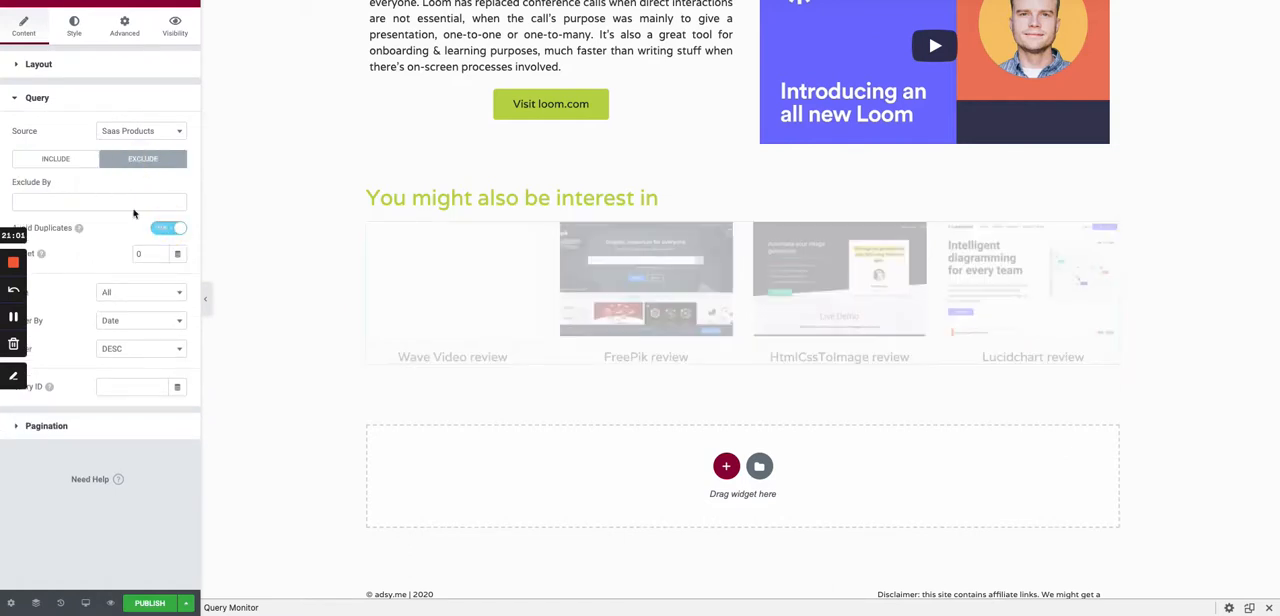
click(130, 203)
click(100, 219)
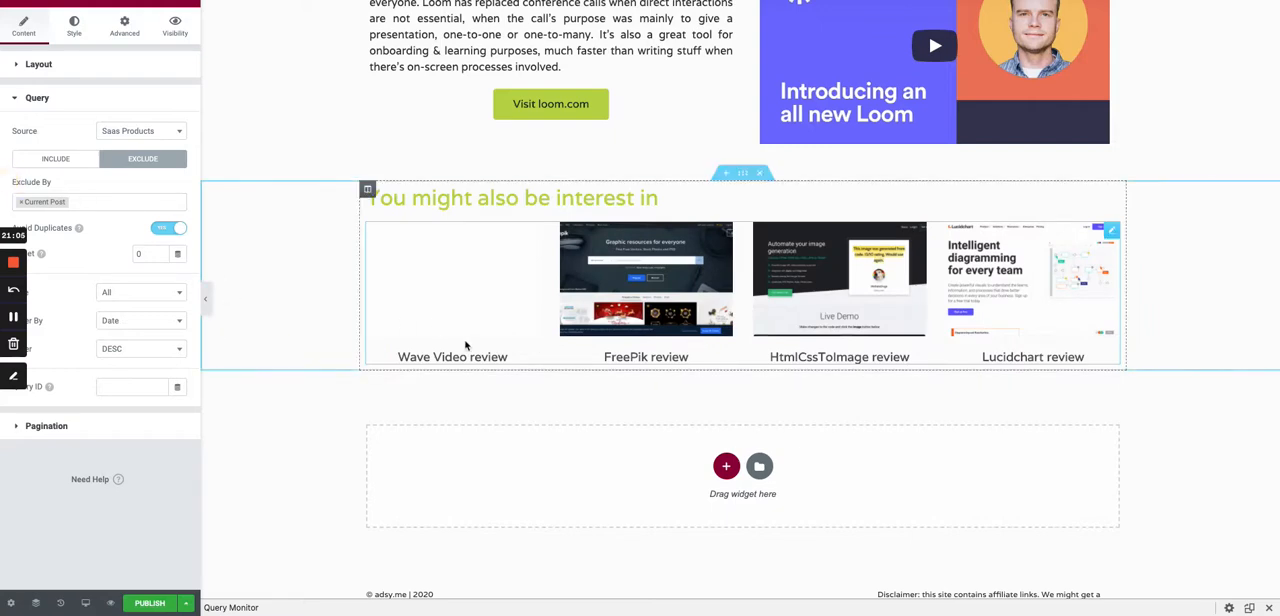
- Publish the template with one display condition that includes all Saas Products
scroll(367, 349, down, 1)
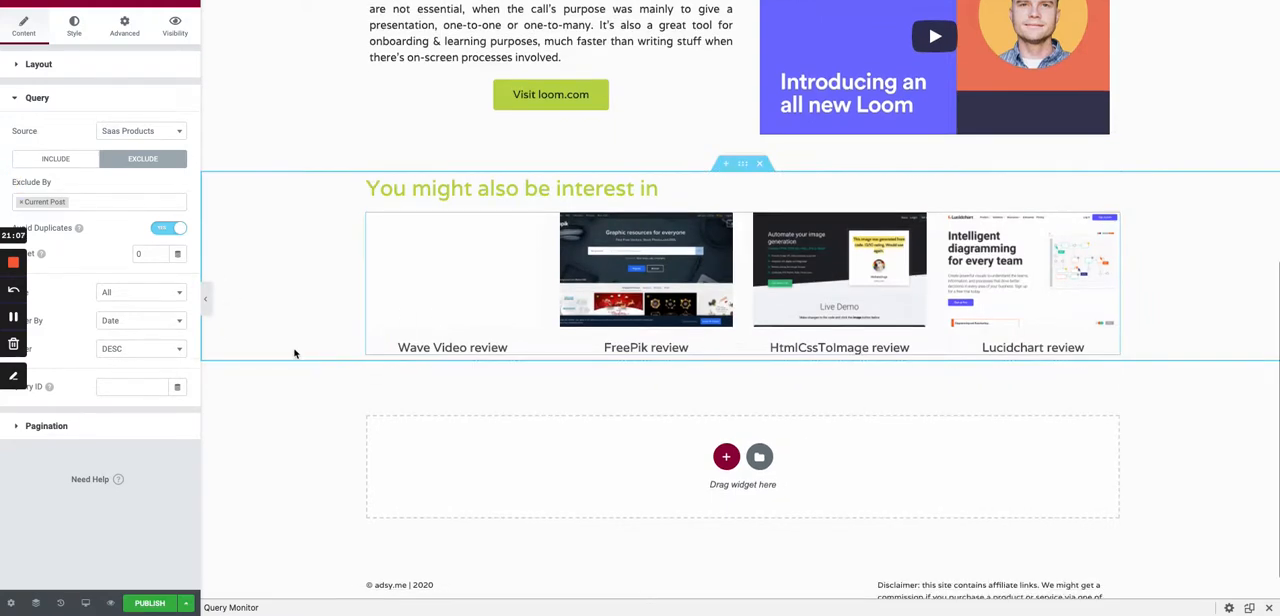
scroll(297, 353, up, 5)
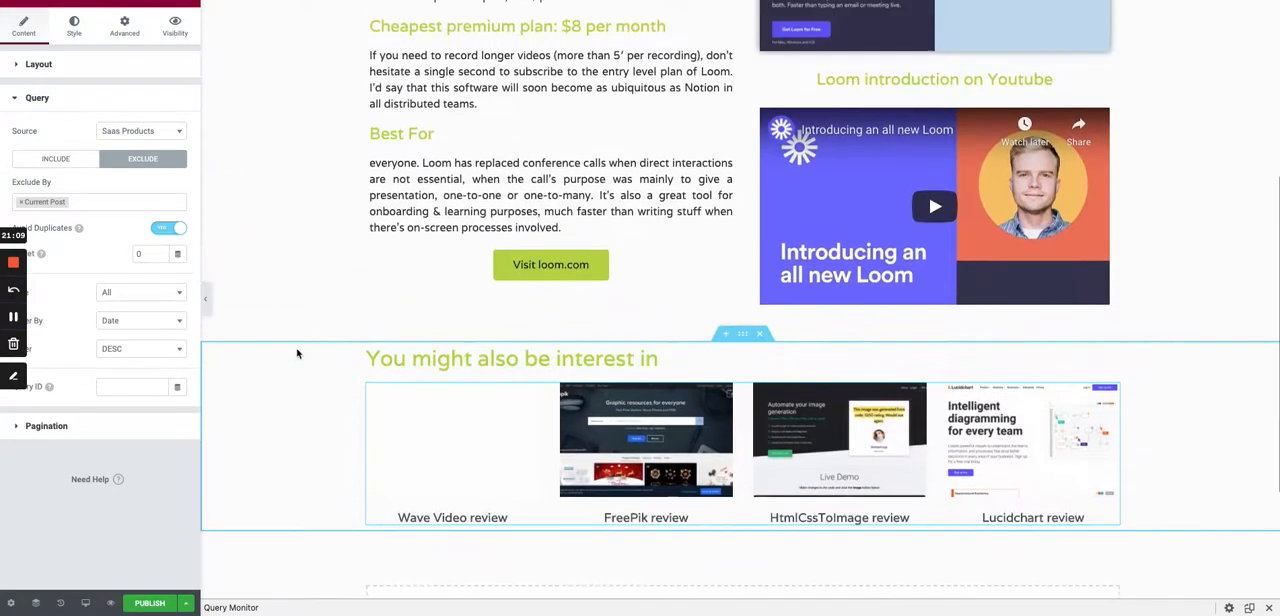
scroll(297, 353, up, 1)
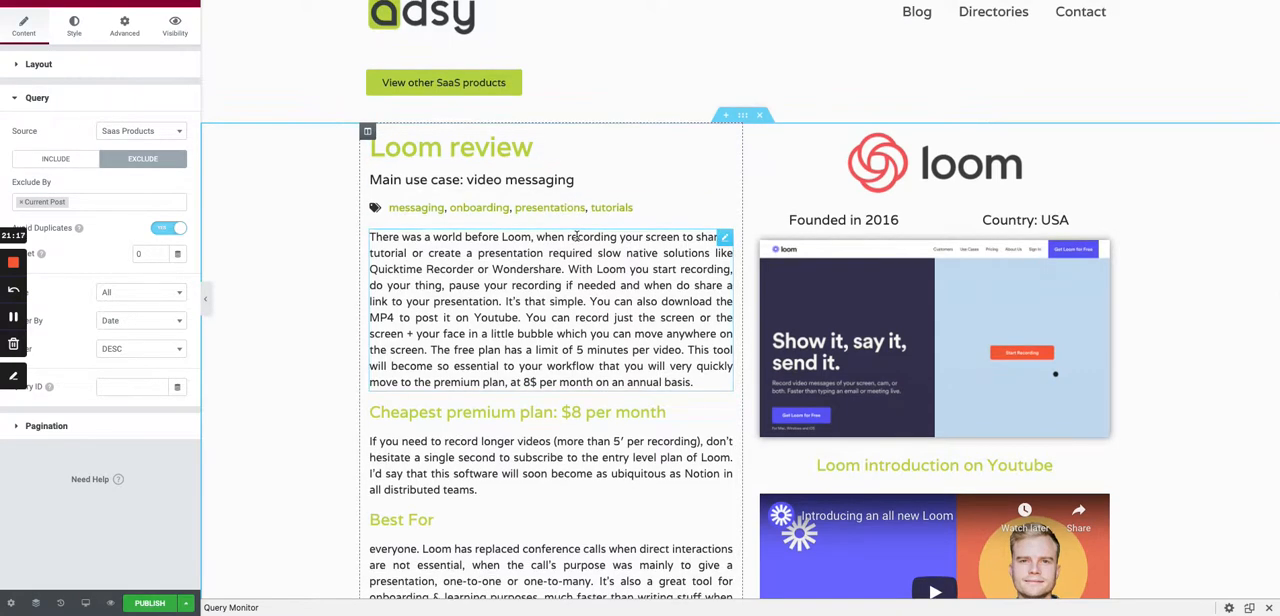
scroll(576, 235, down, 2)
scroll(576, 235, down, 4)
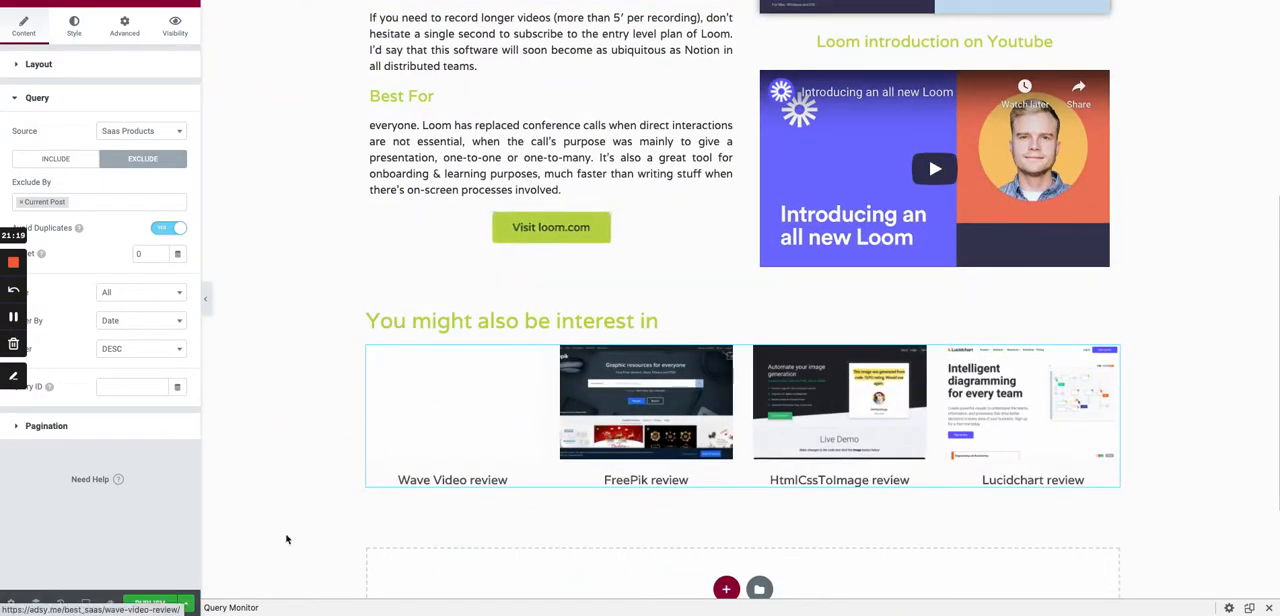
click(152, 603)
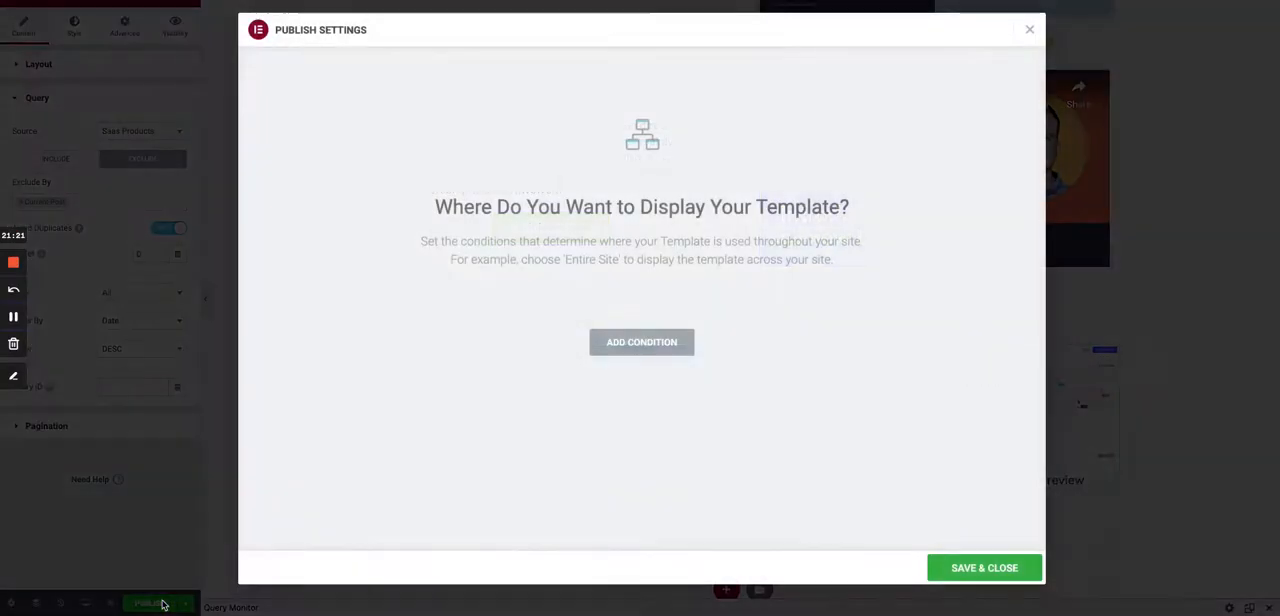
click(630, 344)
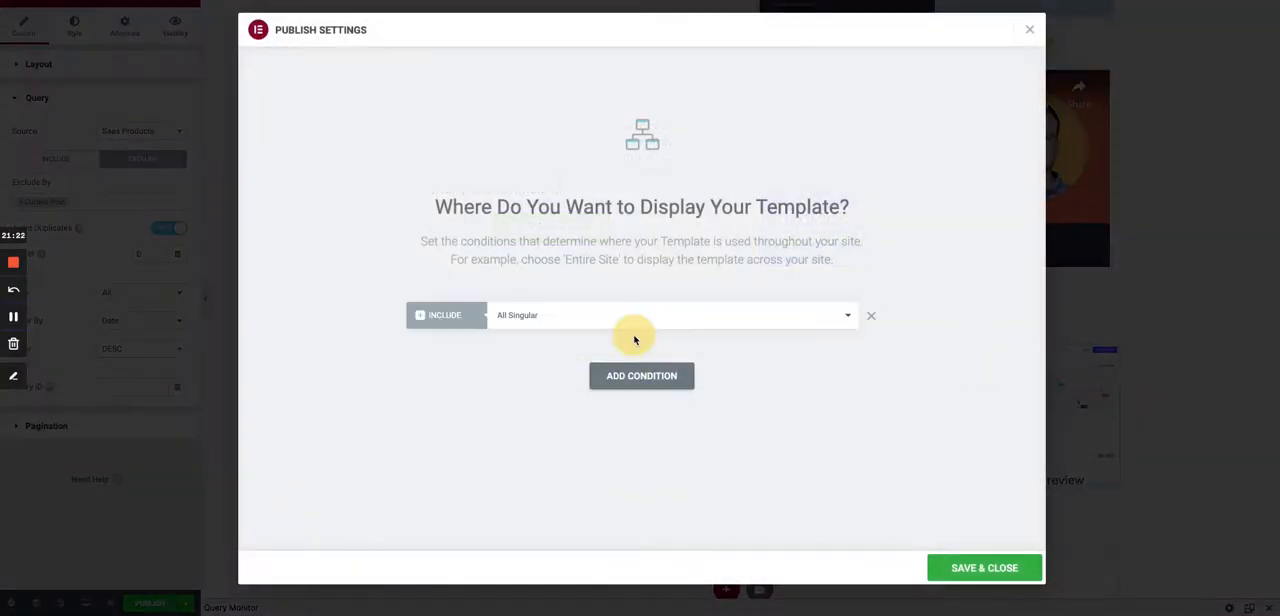
click(566, 318)
scroll(551, 408, down, 10)
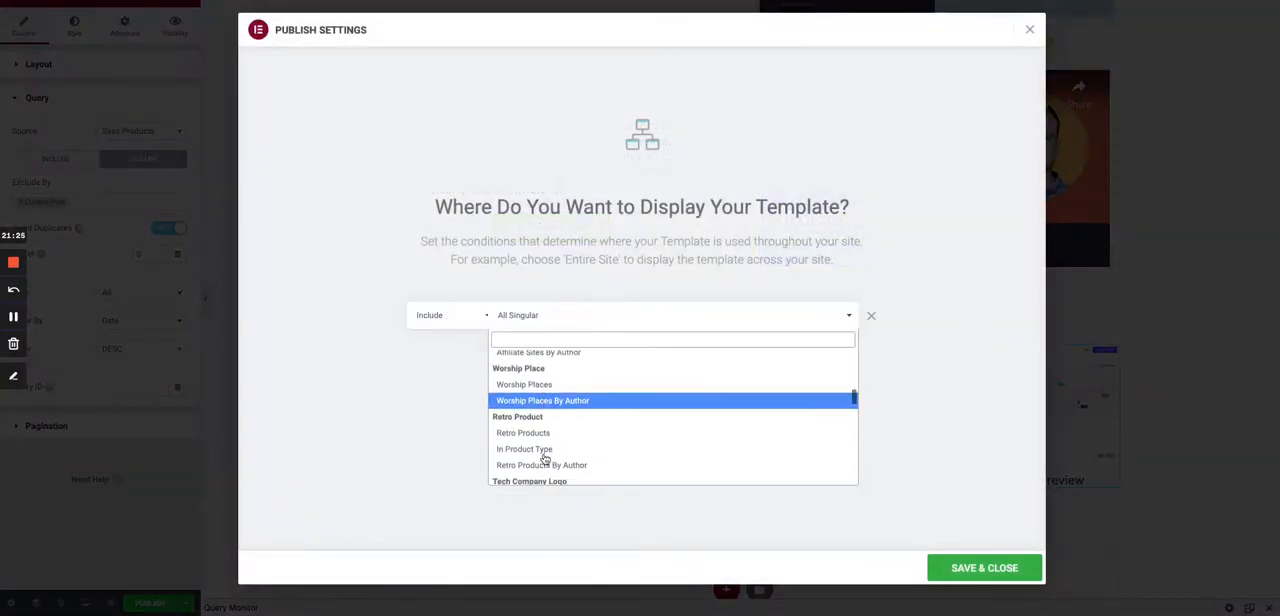
scroll(544, 459, down, 8)
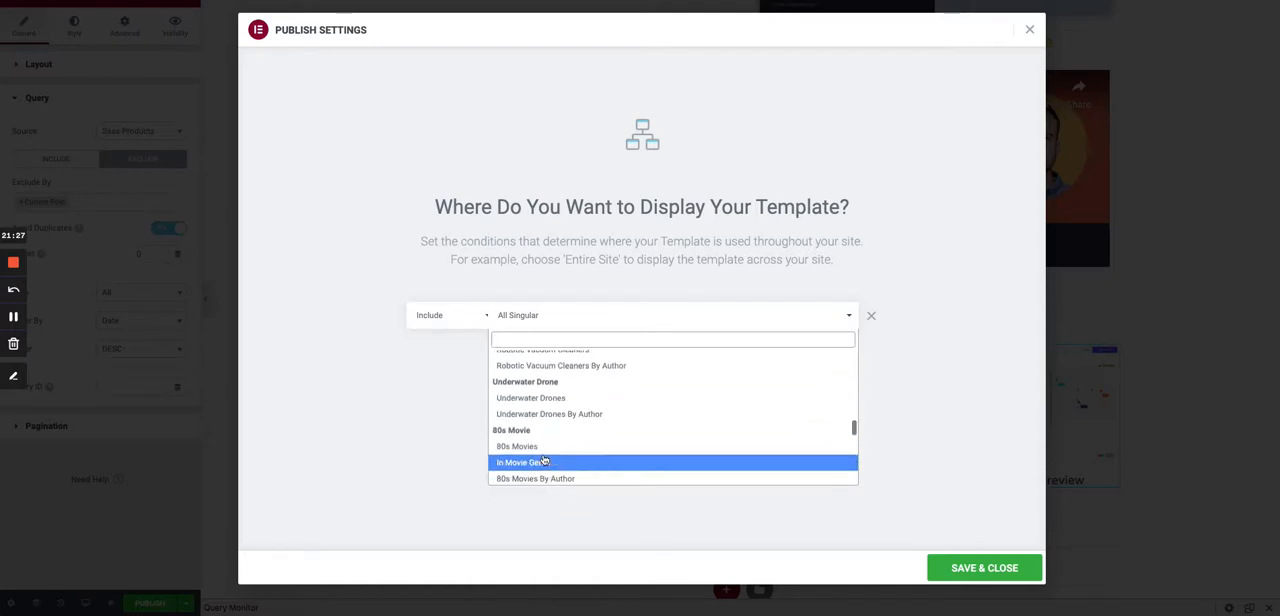
text(sa)
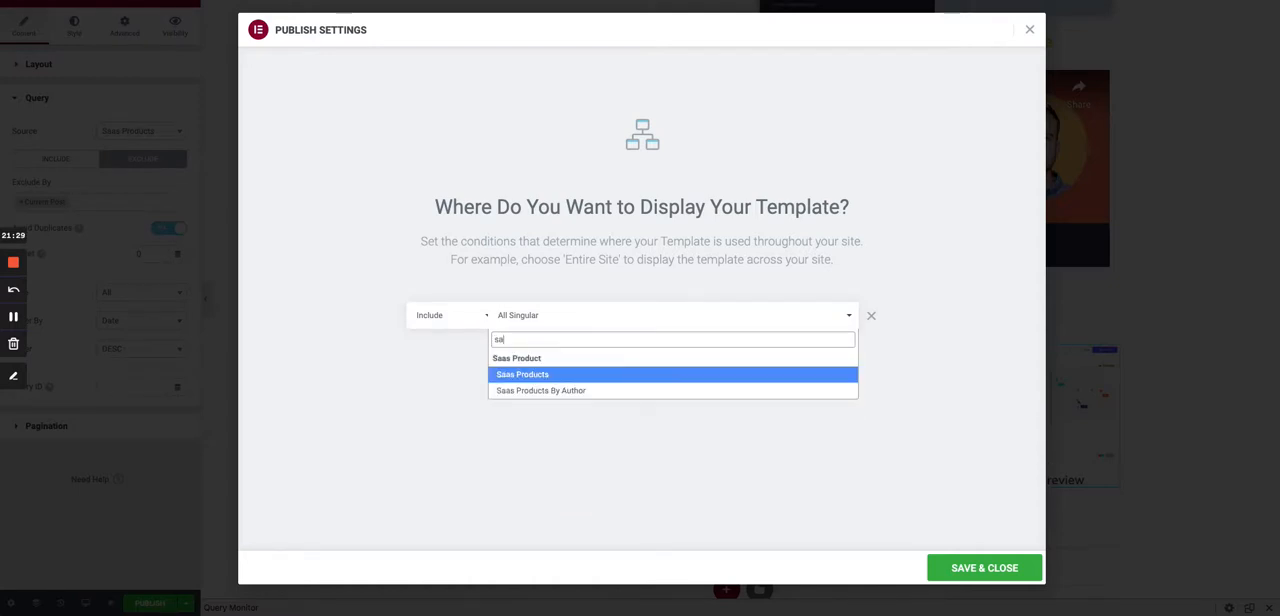
click(542, 375)
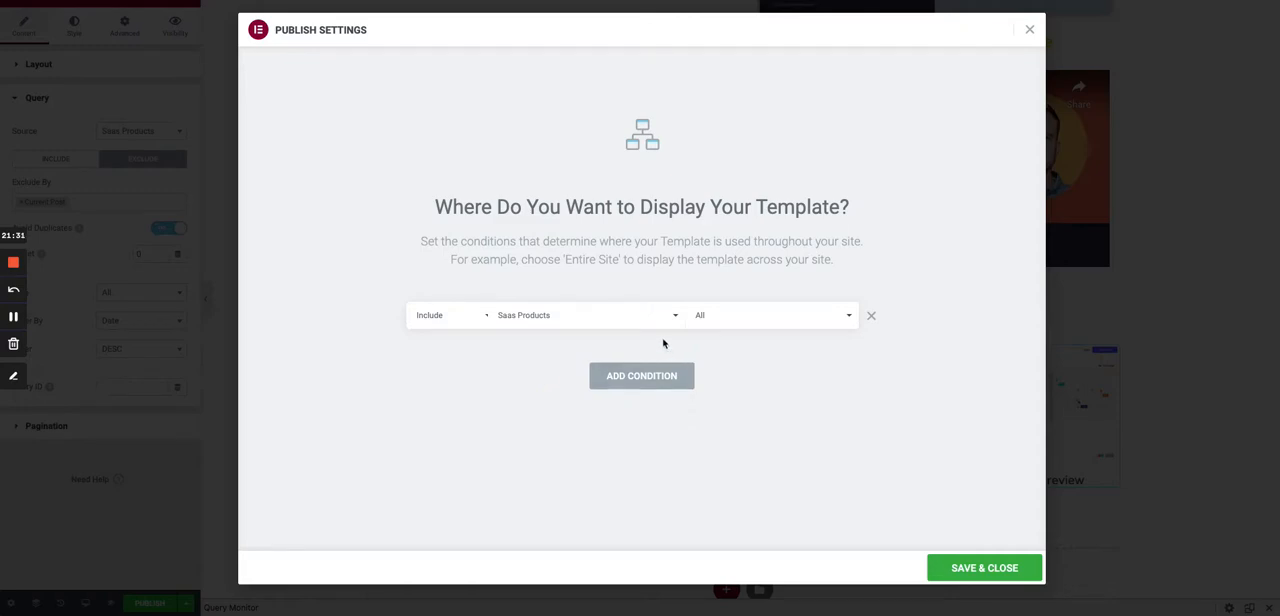
click(984, 569)
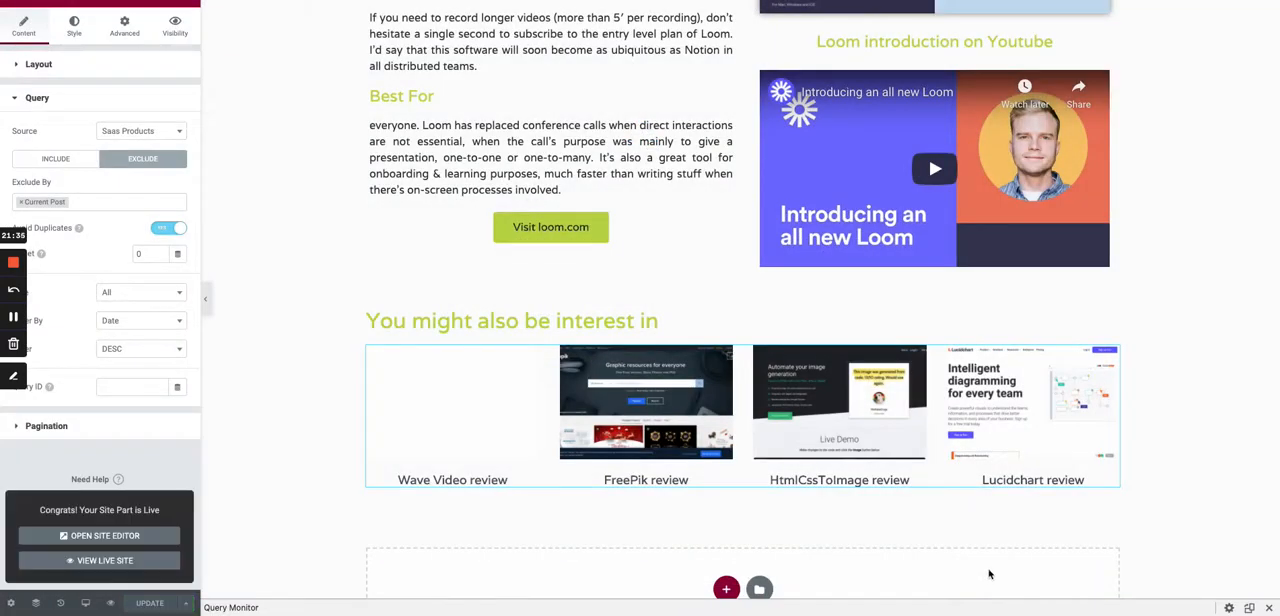
- View the live site and check the Loom review page down to its related products grid
click(117, 561)
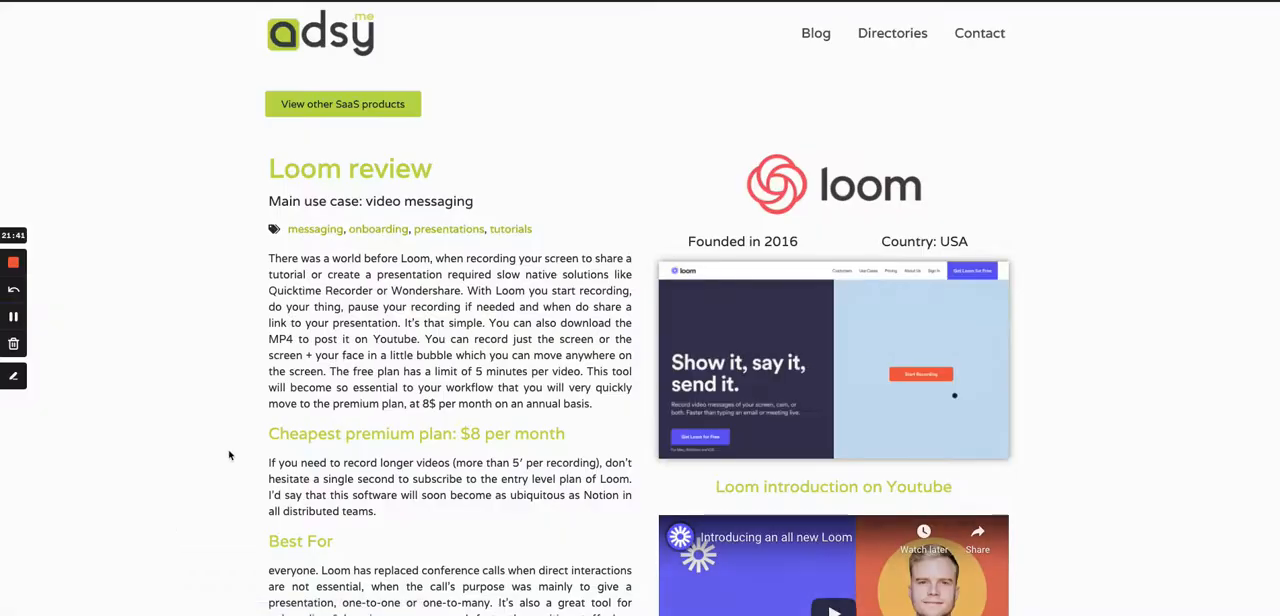
scroll(393, 467, down, 5)
scroll(393, 467, down, 2)
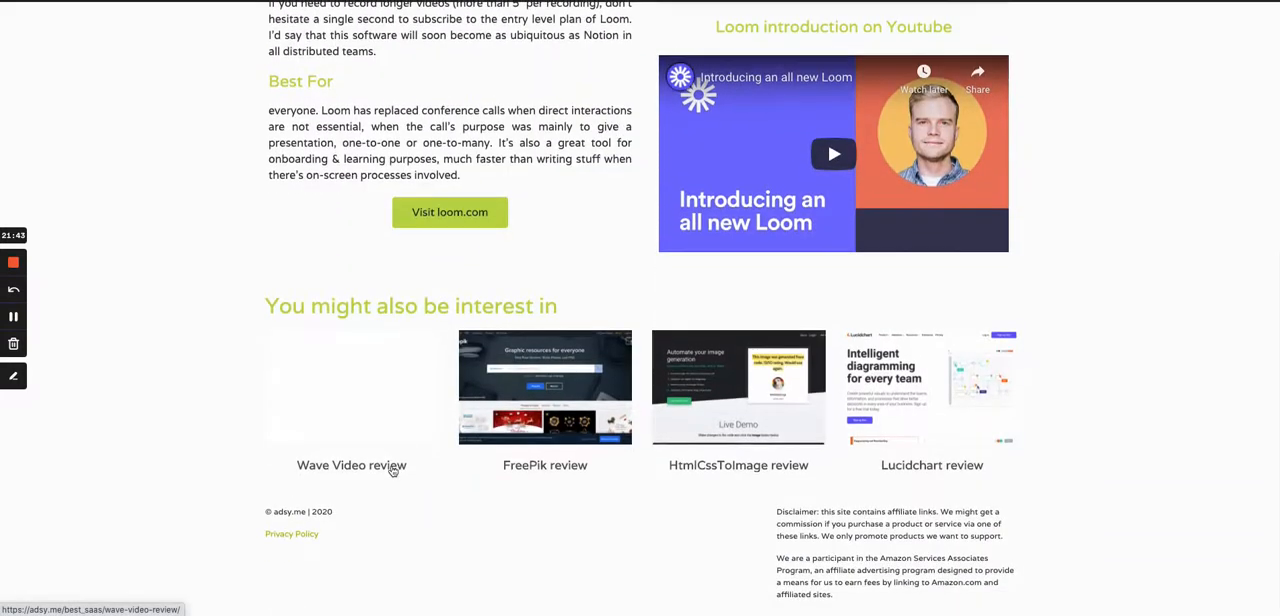
- Open the FreePik review from the related products and examine its review content, video, visit button and related products grid
click(562, 430)
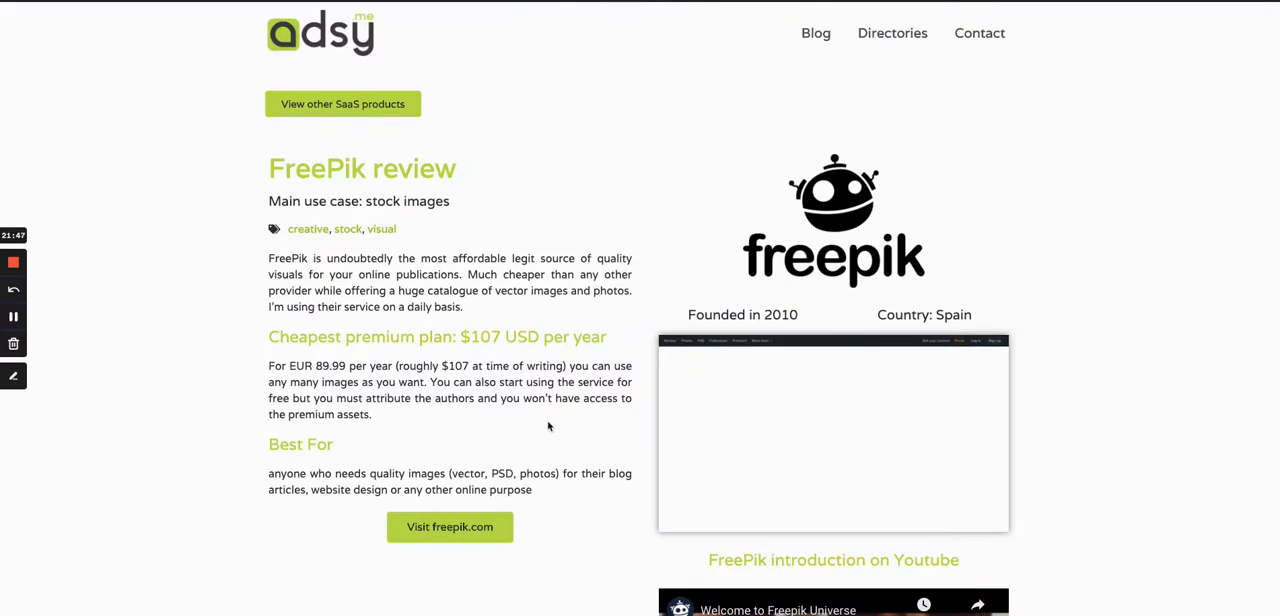
scroll(543, 423, down, 2)
scroll(543, 423, up, 2)
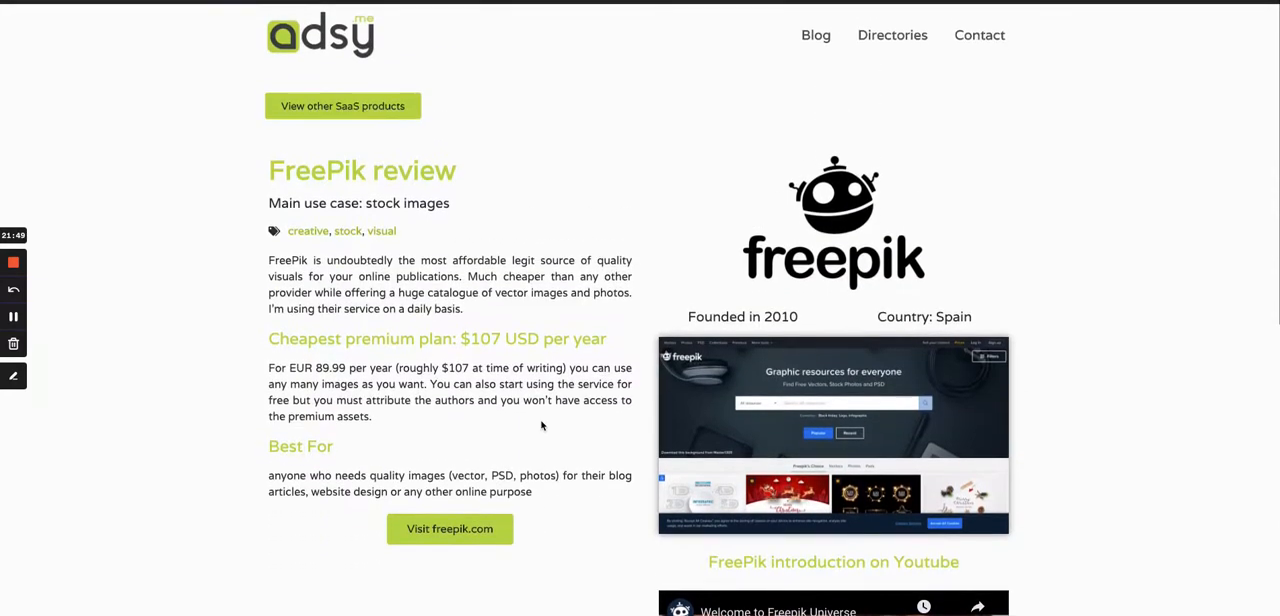
scroll(541, 426, down, 3)
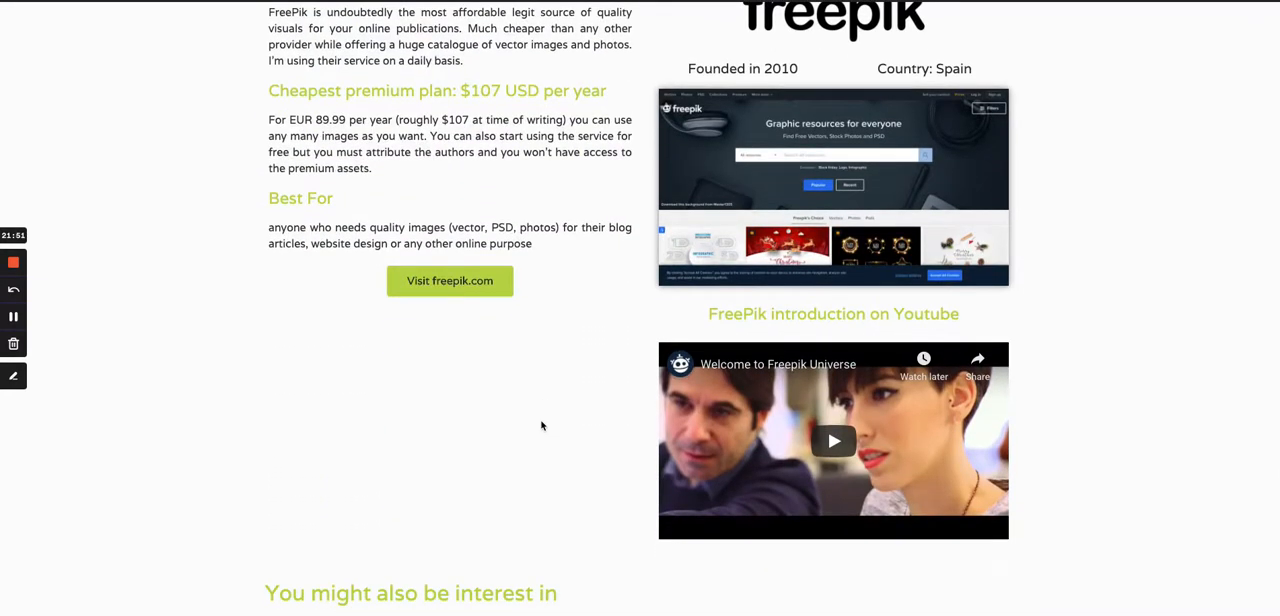
scroll(541, 426, down, 3)
scroll(601, 429, down, 1)
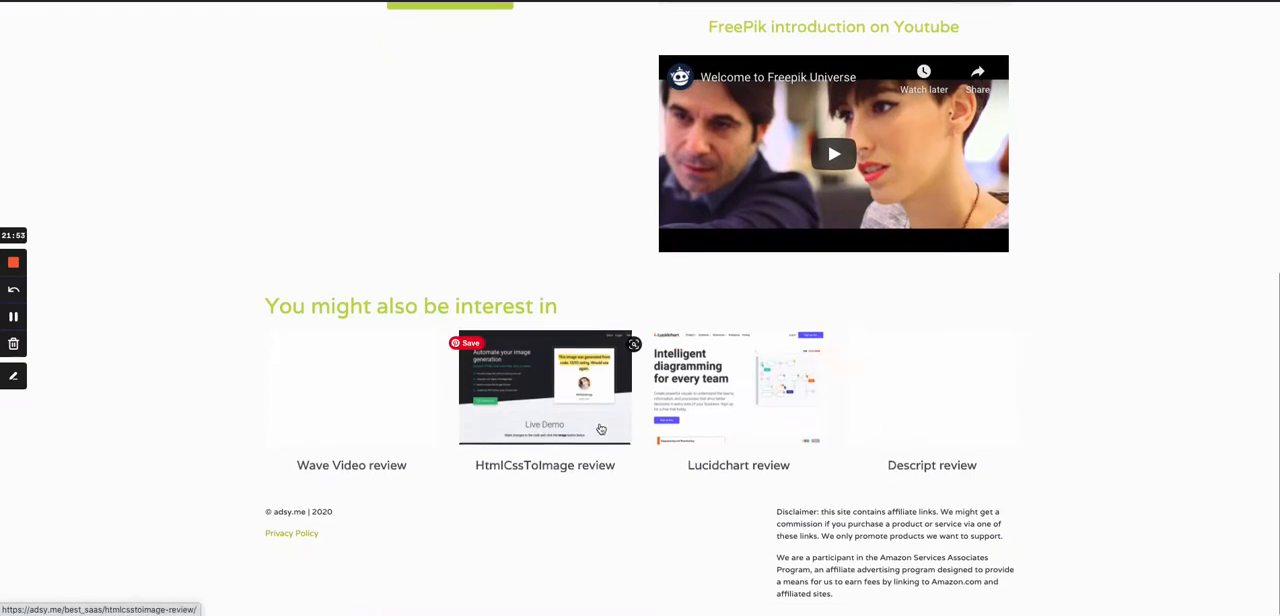
scroll(601, 429, up, 5)
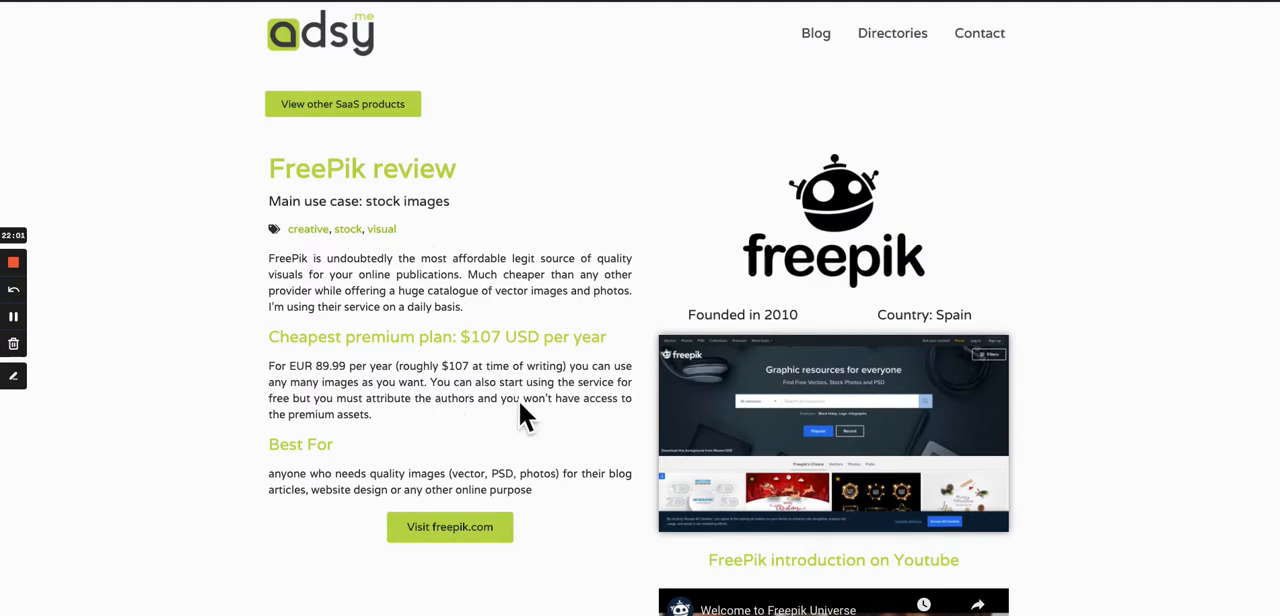
mouse_move(843, 230)
scroll(637, 360, down, 4)
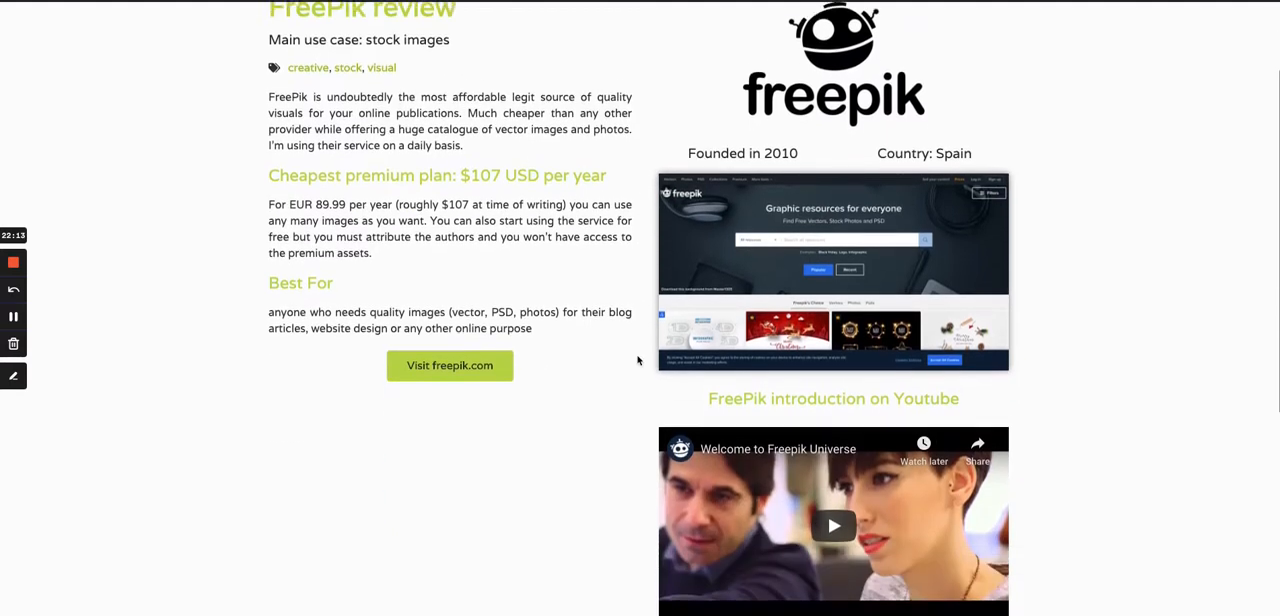
scroll(637, 360, up, 4)
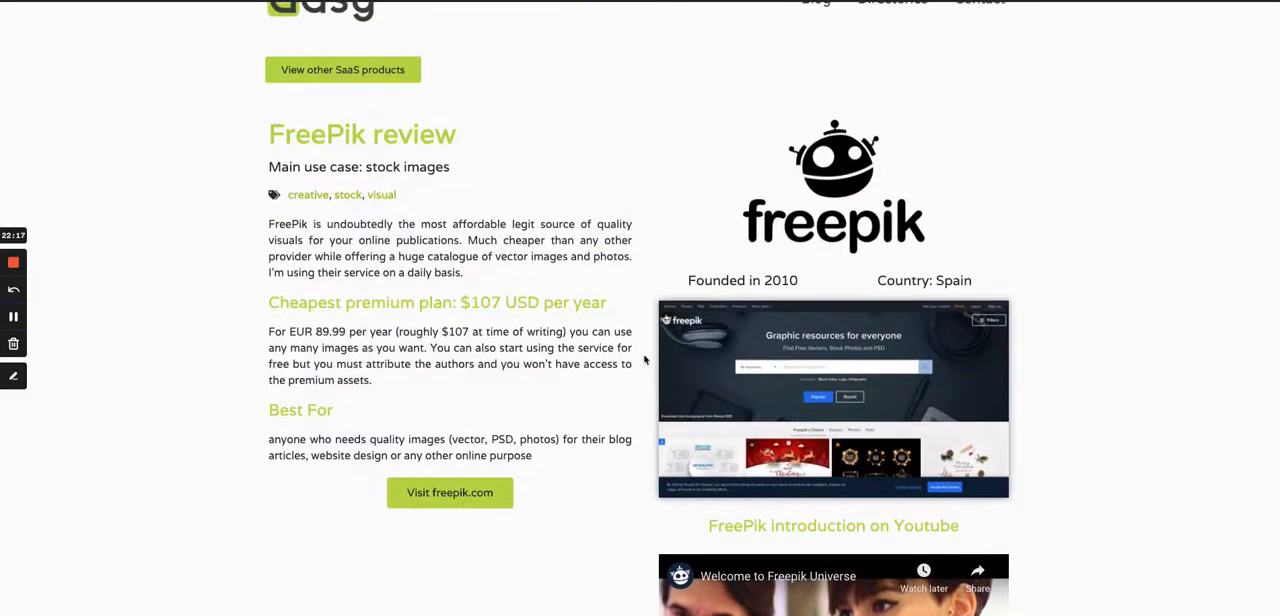
scroll(647, 357, up, 1)
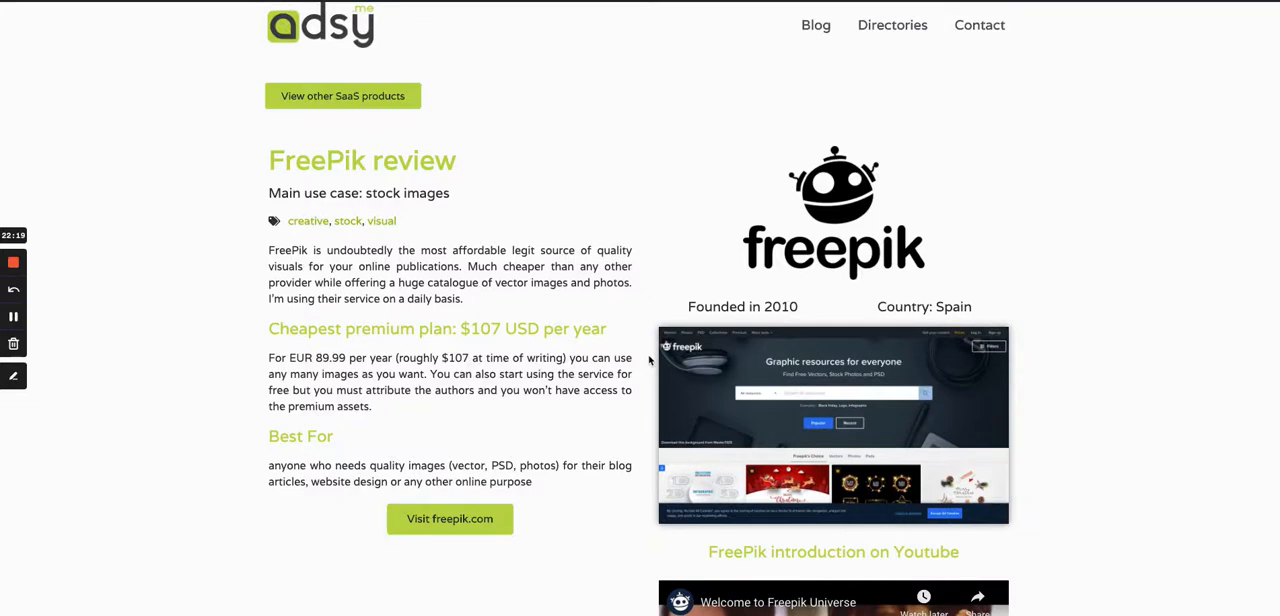
scroll(648, 360, up, 1)
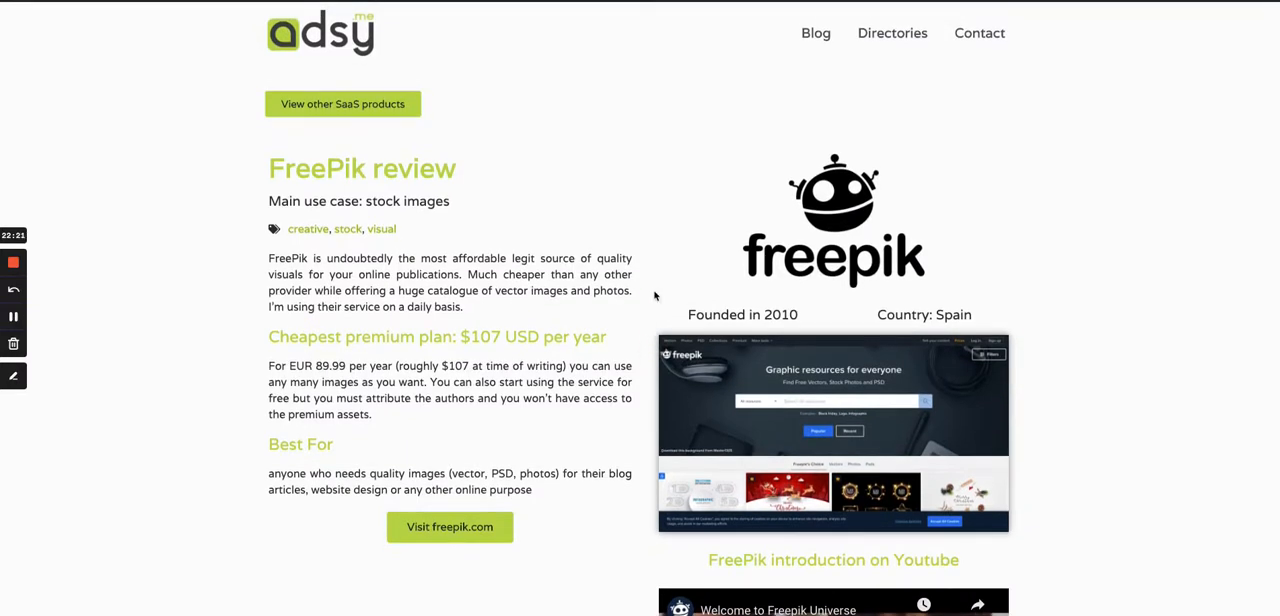